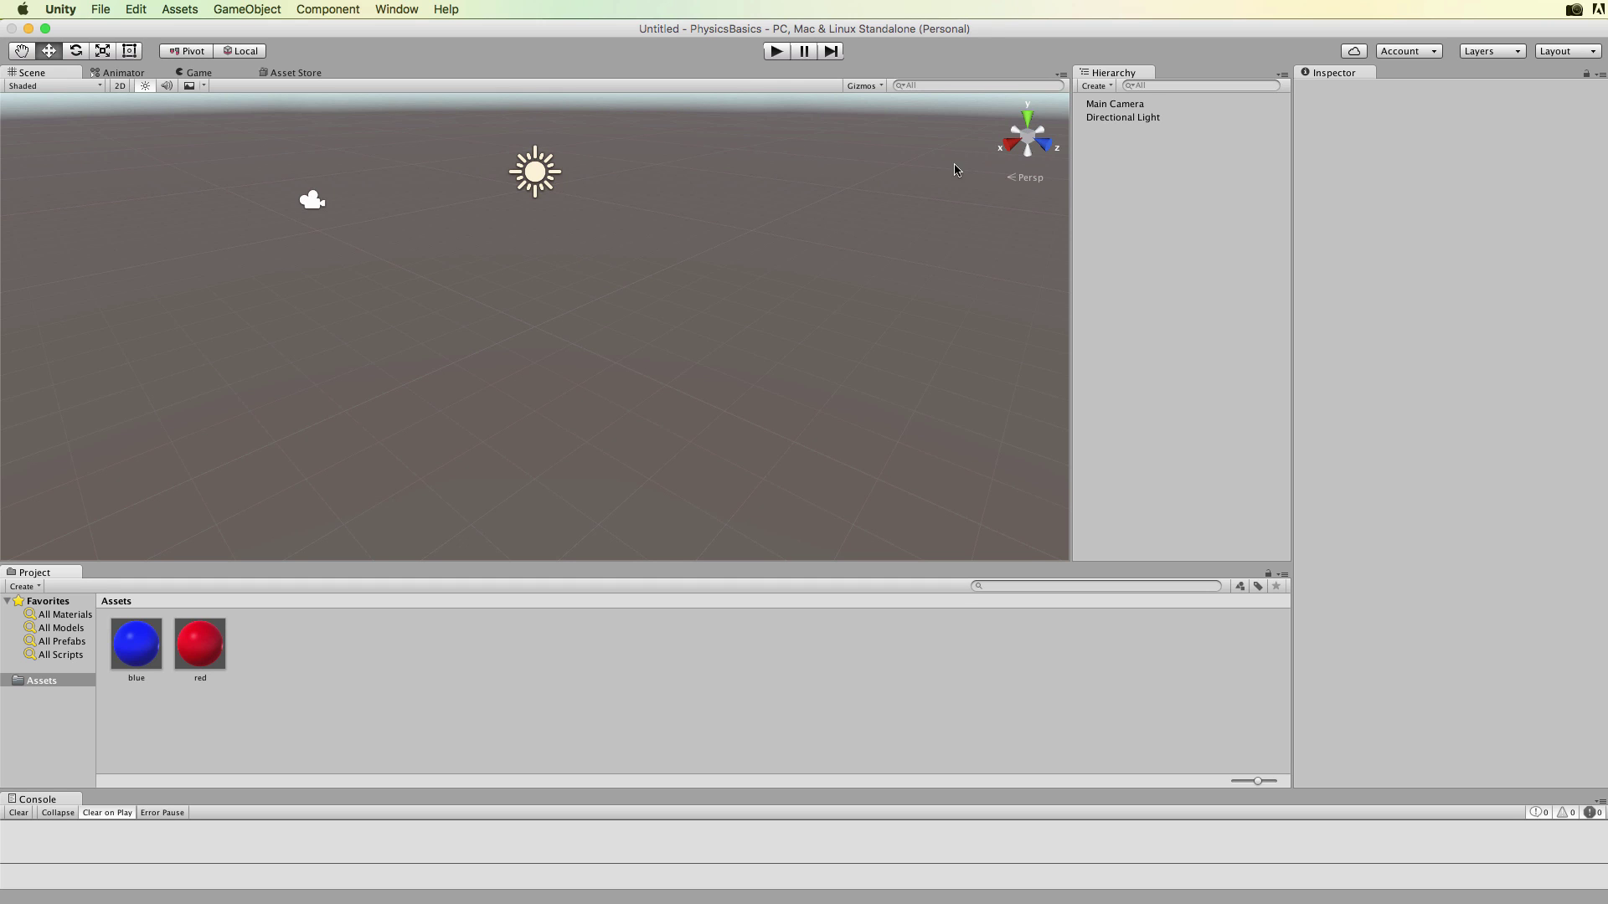
Create a cube in the scene and apply the red material to it
right_click(1123, 162)
mouse_move(1150, 312)
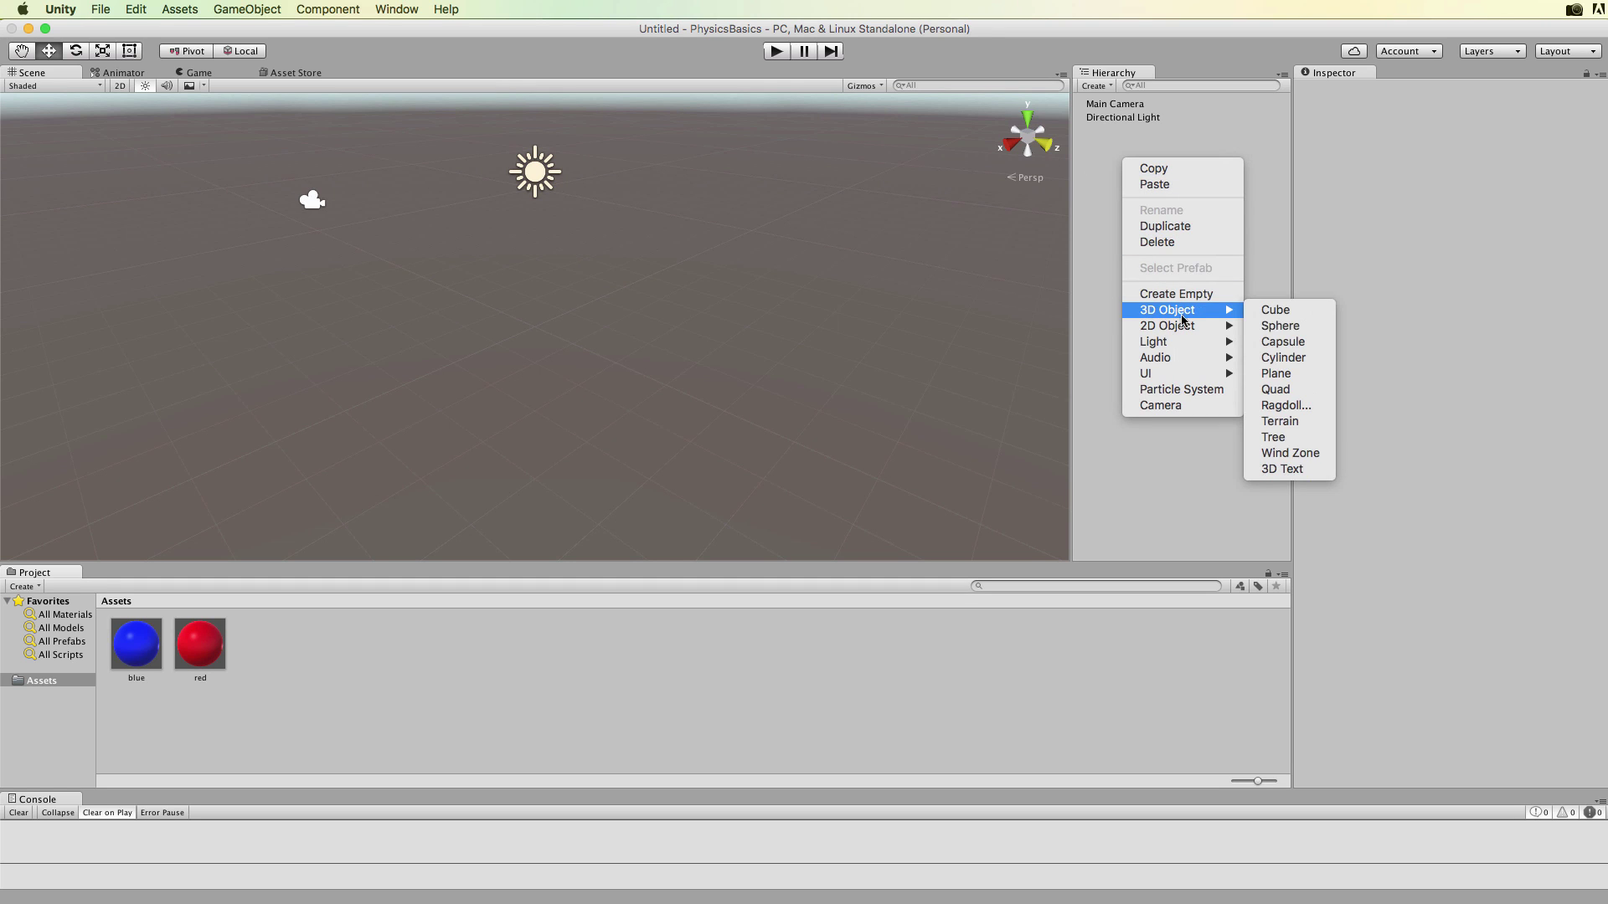
left_click(1276, 312)
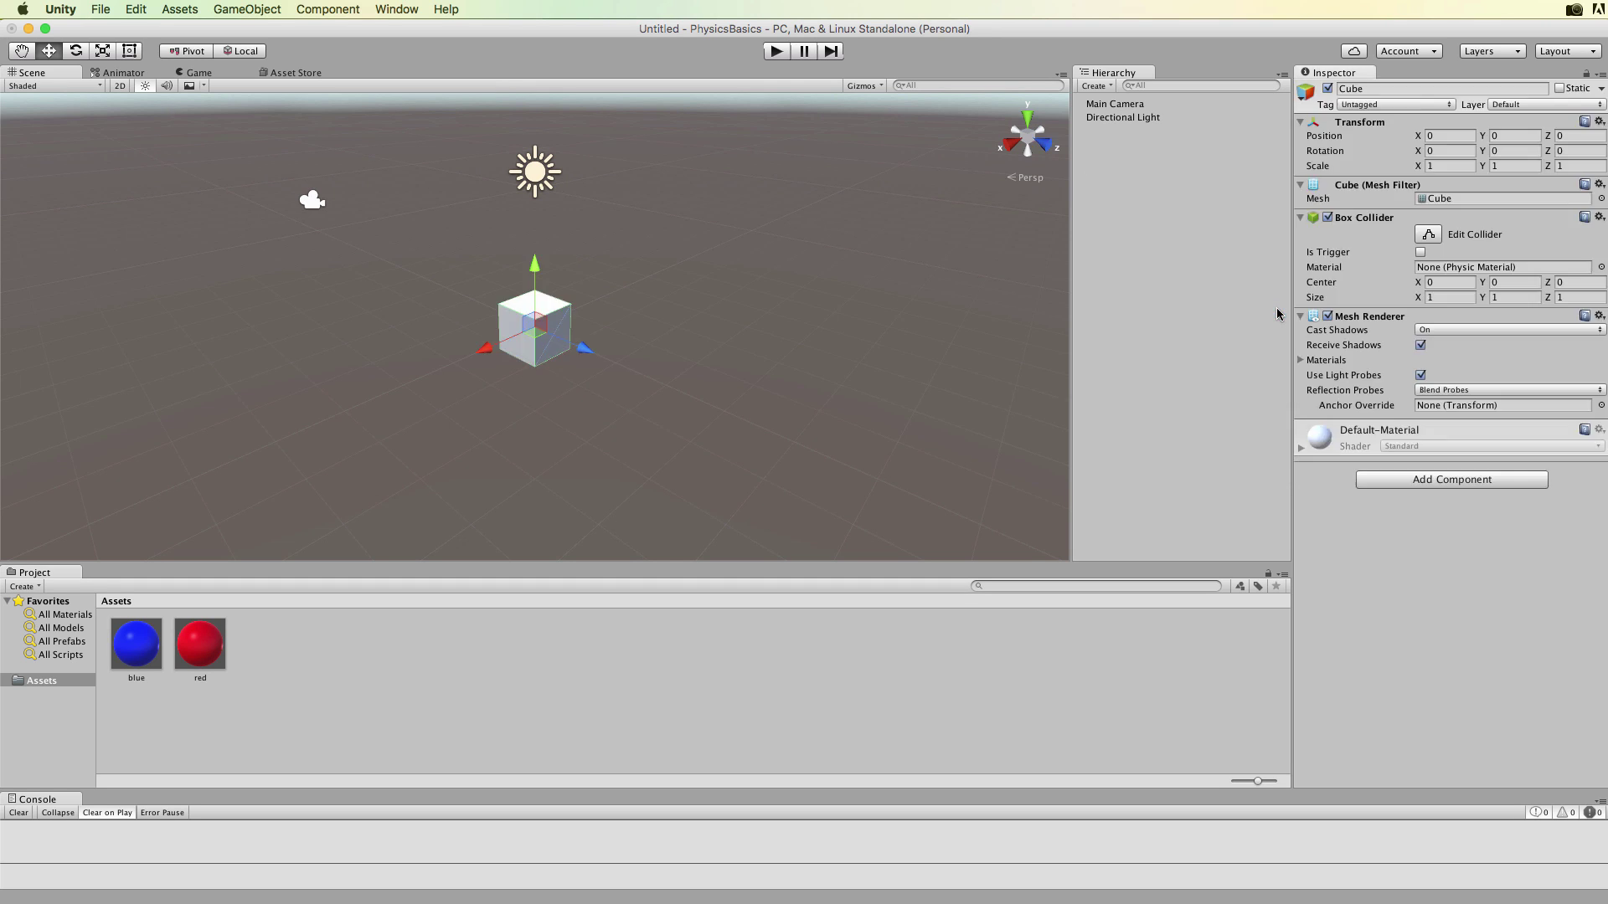
left_click_drag(217, 654, 512, 334)
scroll(553, 343, "up", 5)
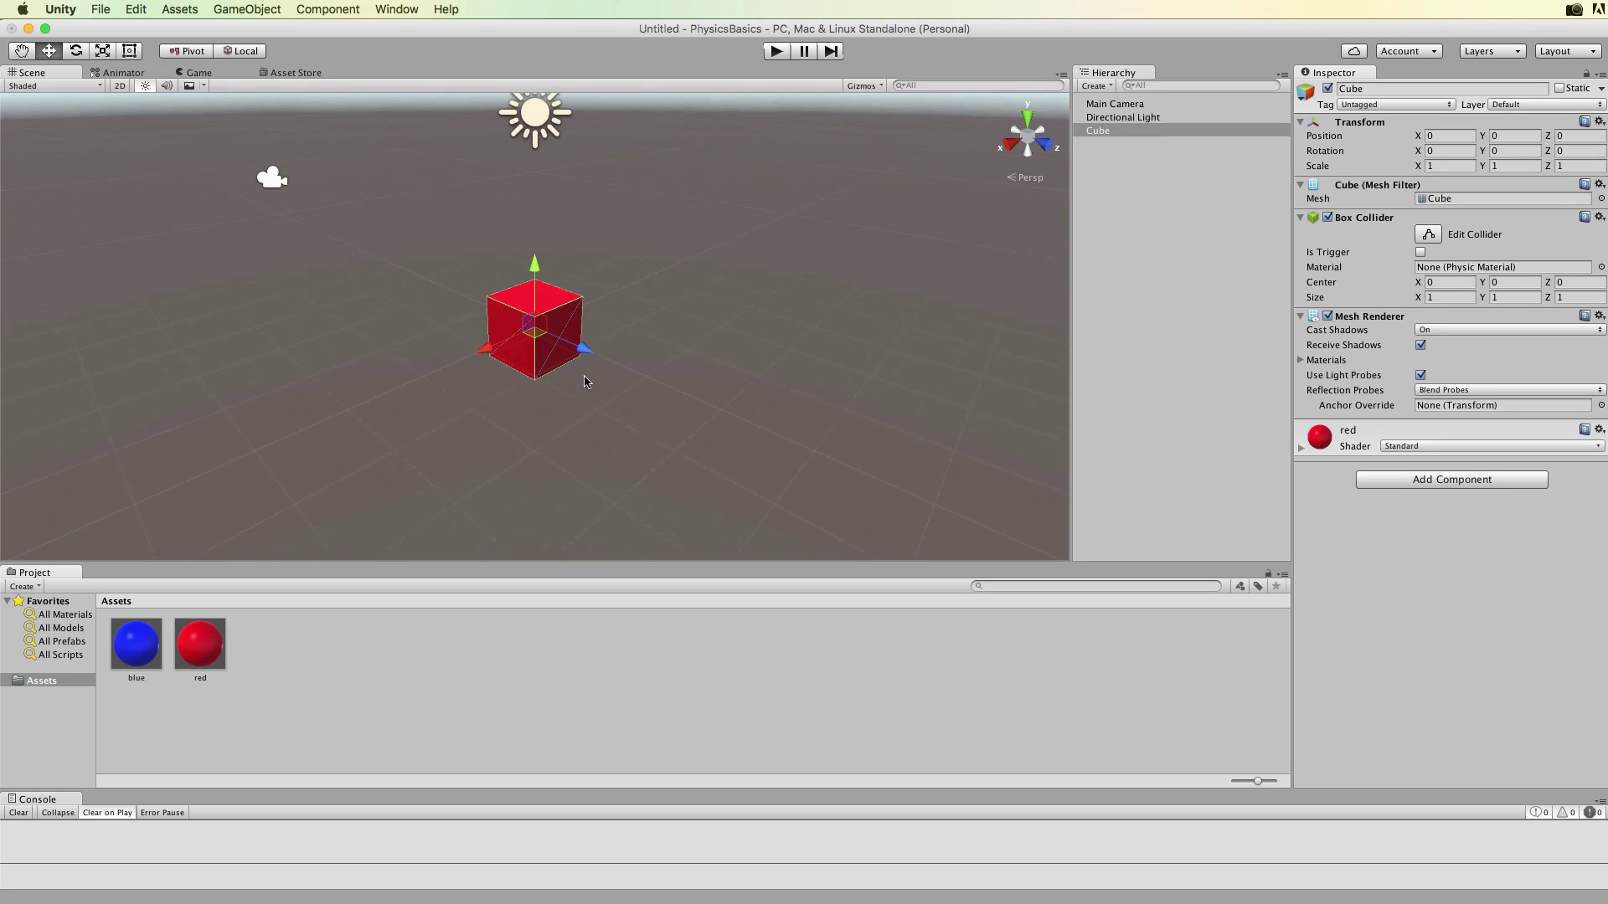
scroll(729, 372, "down", 5)
scroll(734, 372, "down", 2)
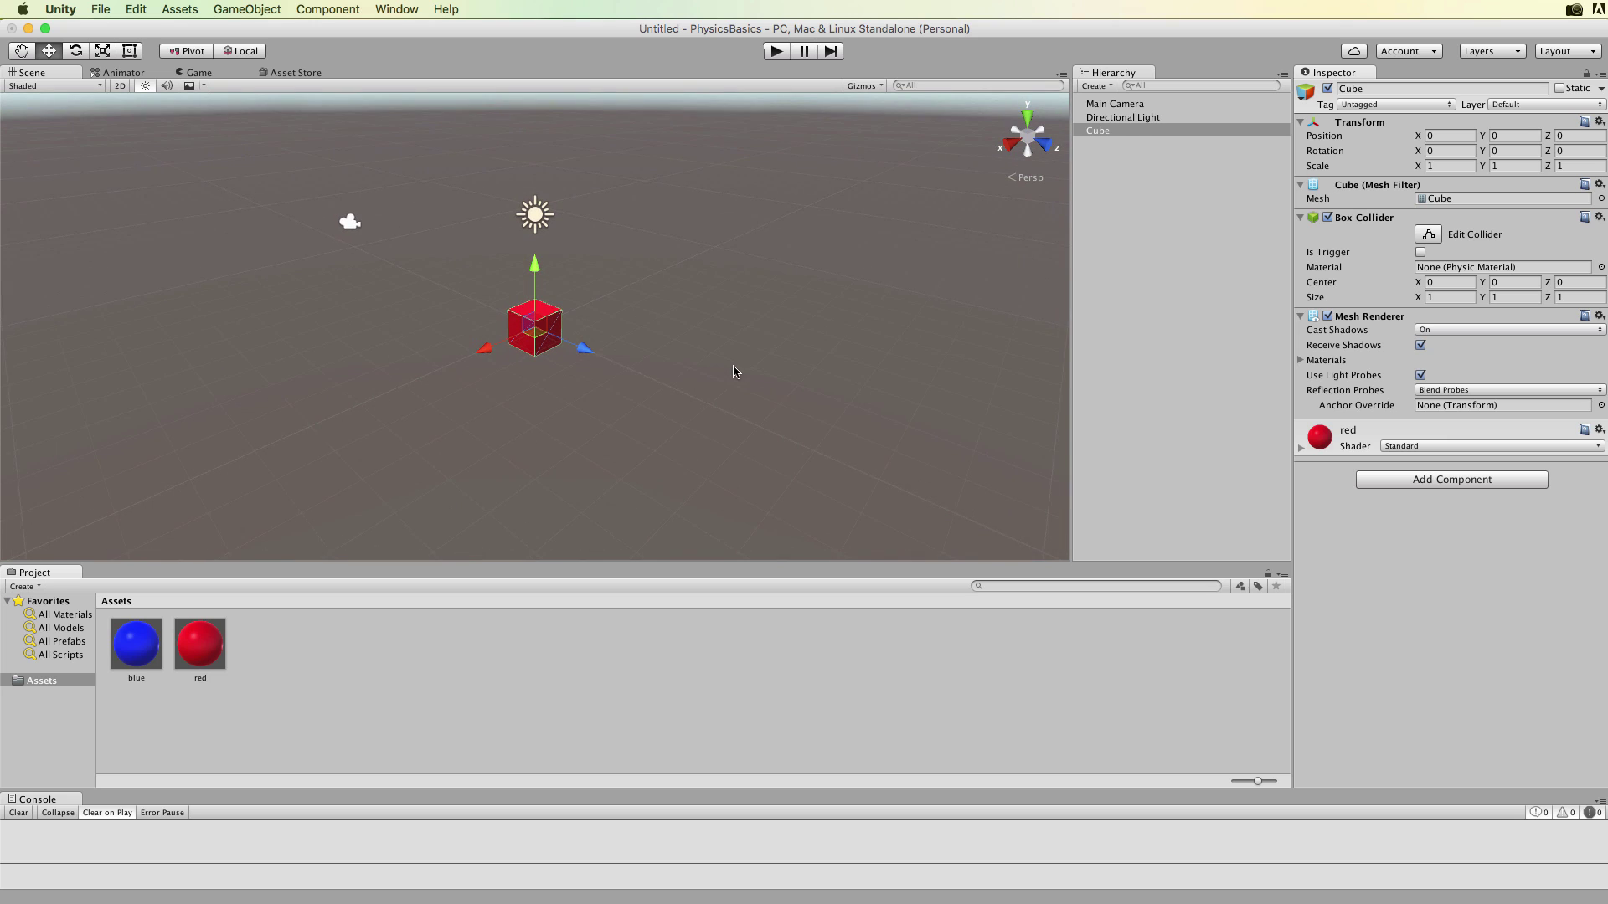
Add a second cube as a child of the red cube, lowered to about Y -2.78, with the blue material
right_click(1099, 239)
mouse_move(1144, 389)
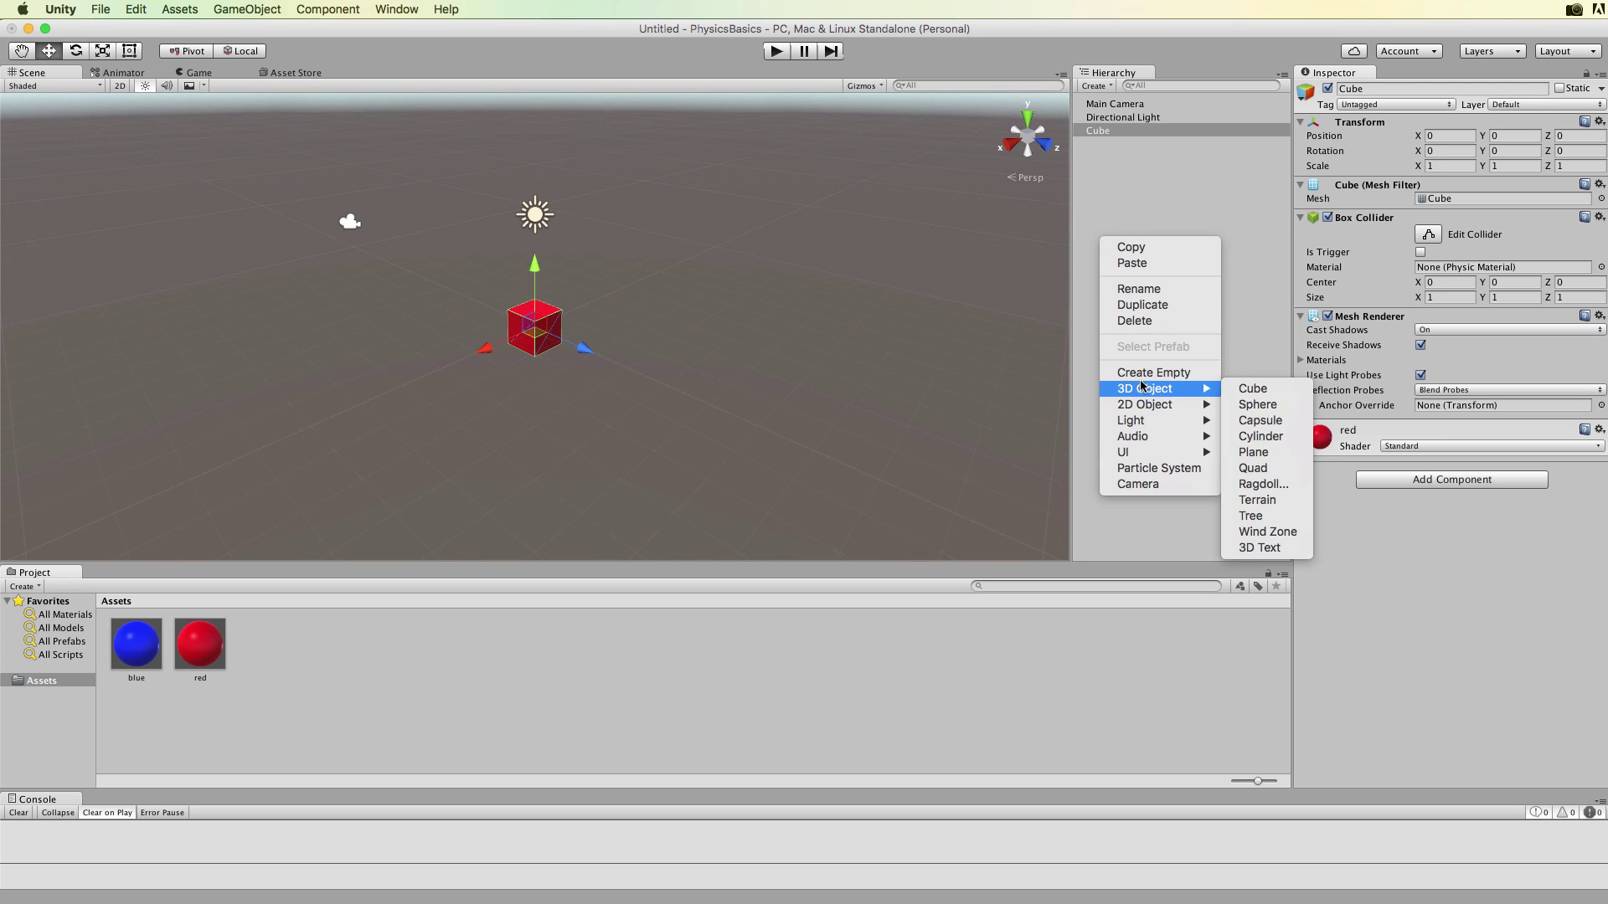
left_click(1277, 394)
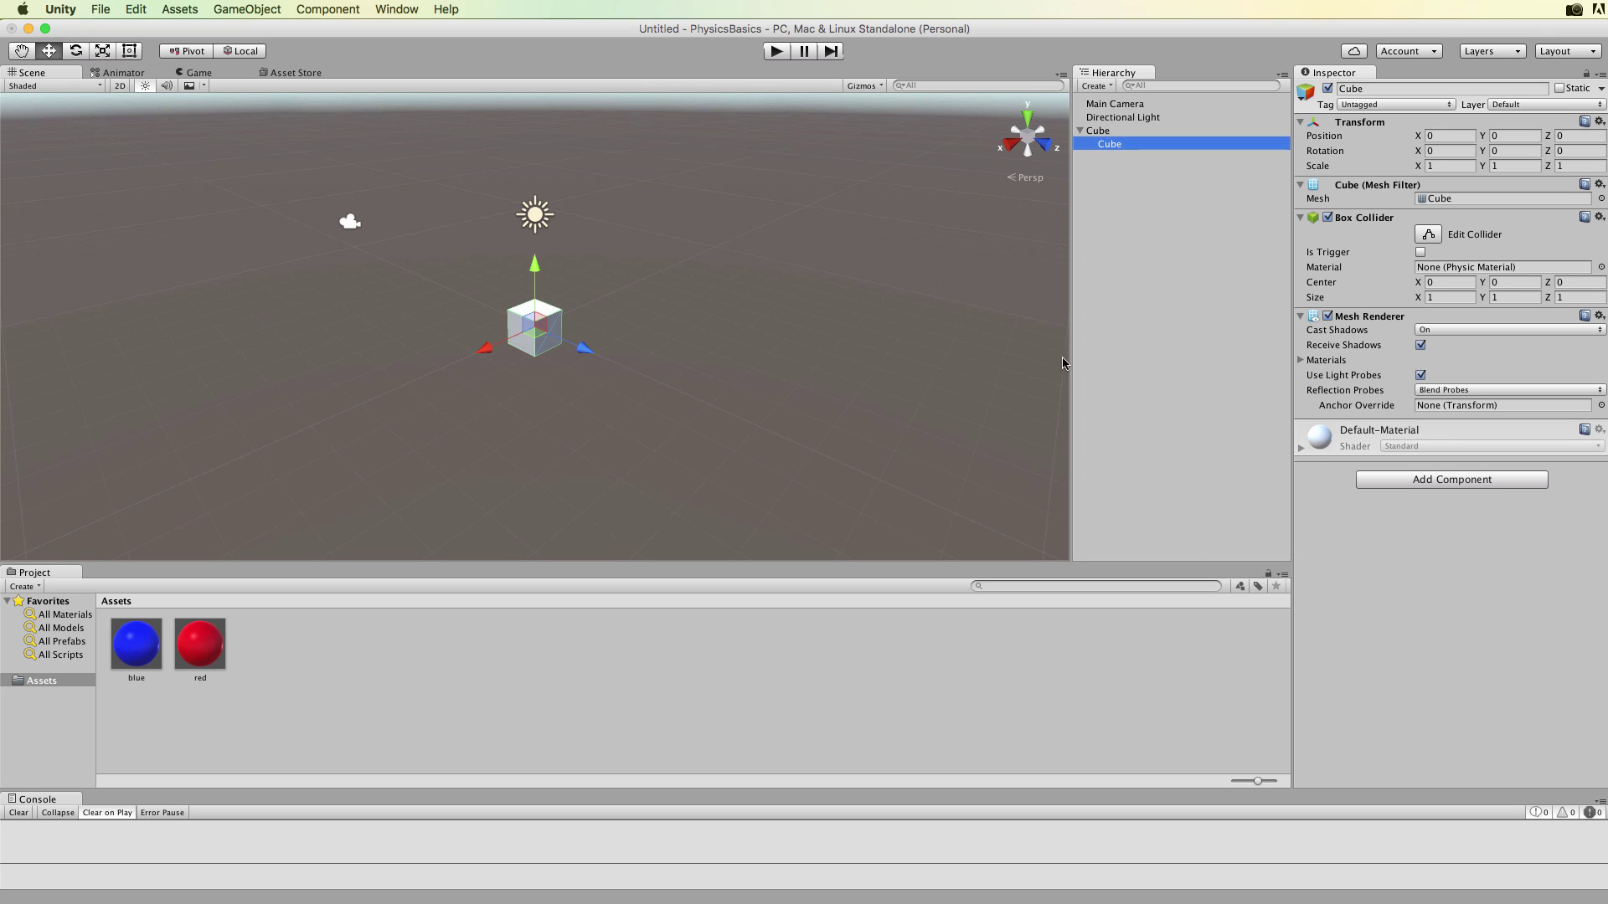
left_click_drag(535, 266, 538, 360)
left_click_drag(136, 652, 550, 406)
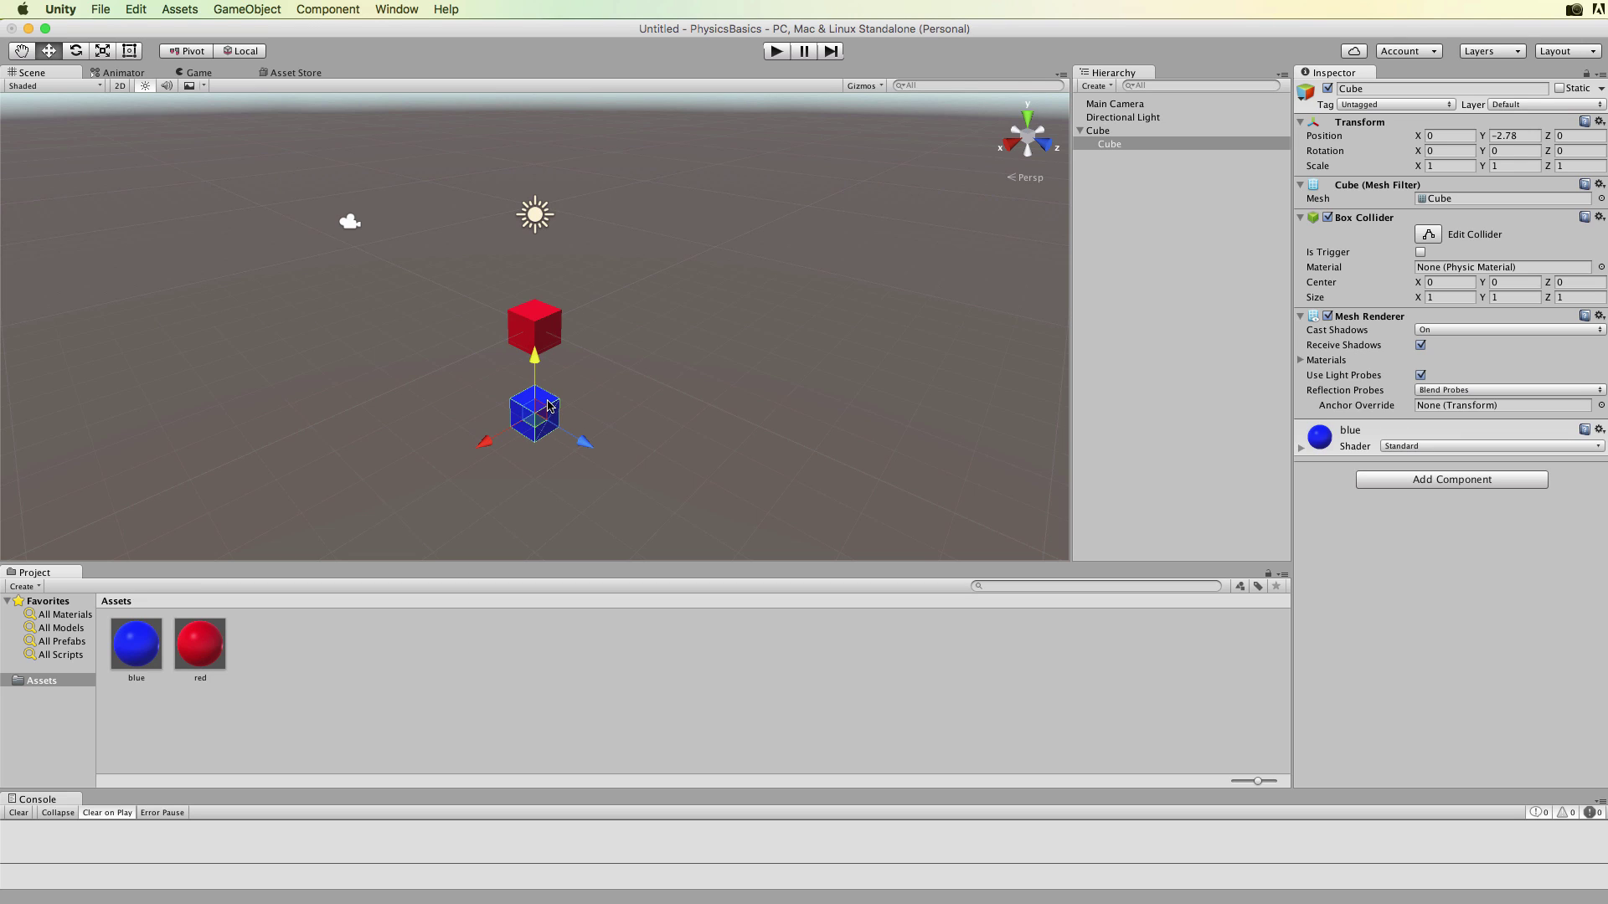
Scale the blue cube into a wide ground slab, about 70 along X and 86 along Z
key("r")
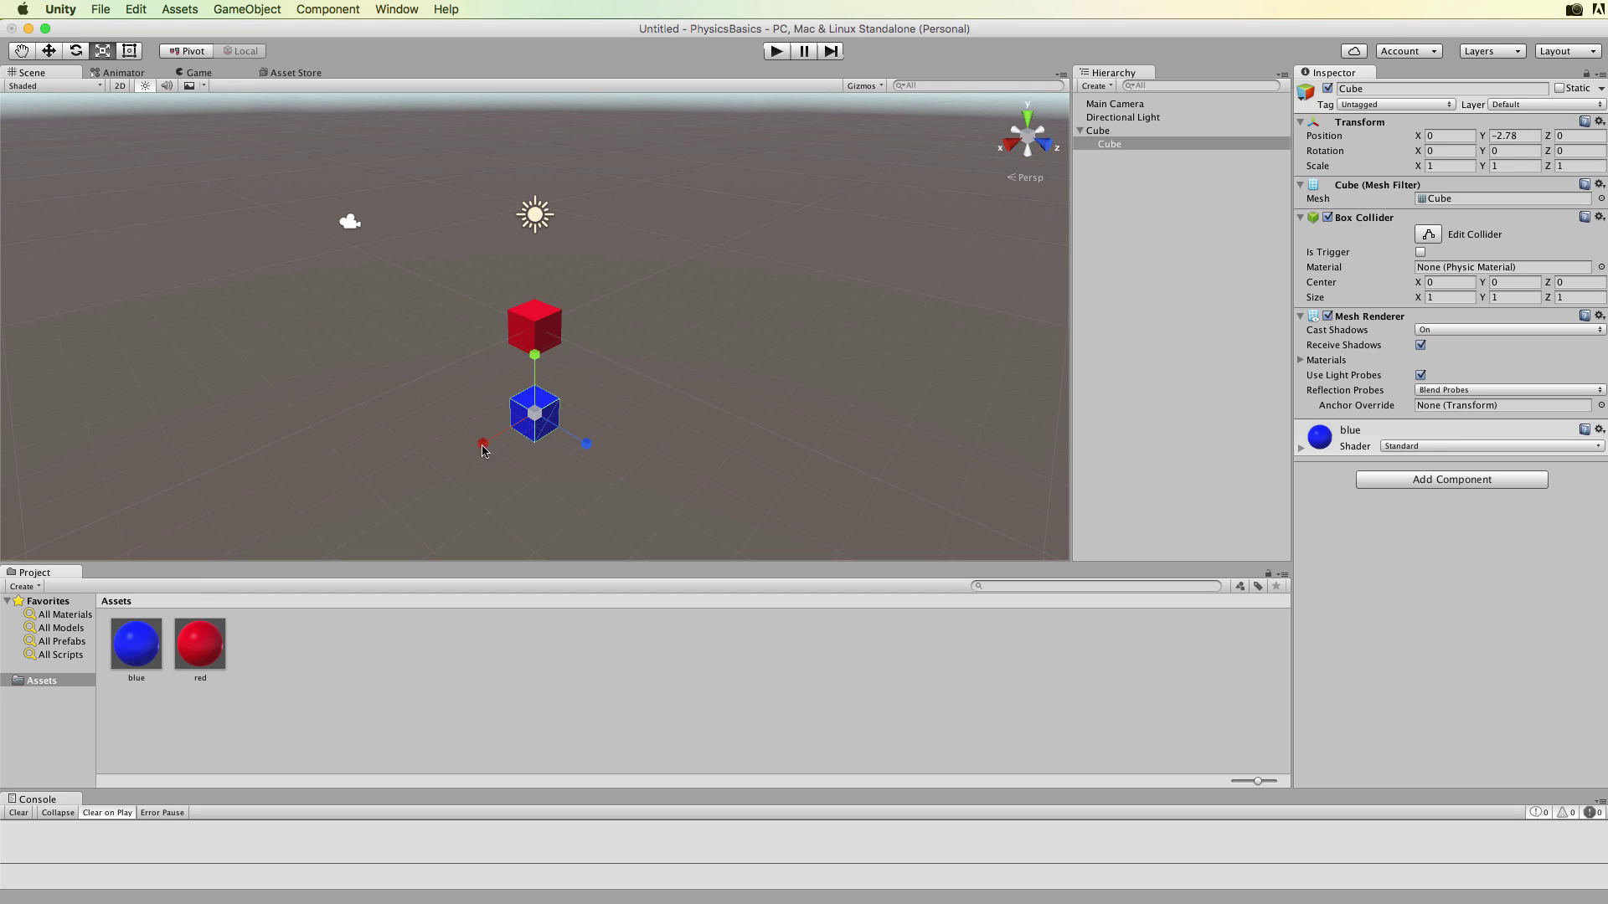
left_click_drag(482, 451, 881, 490)
scroll(761, 365, "down", 3)
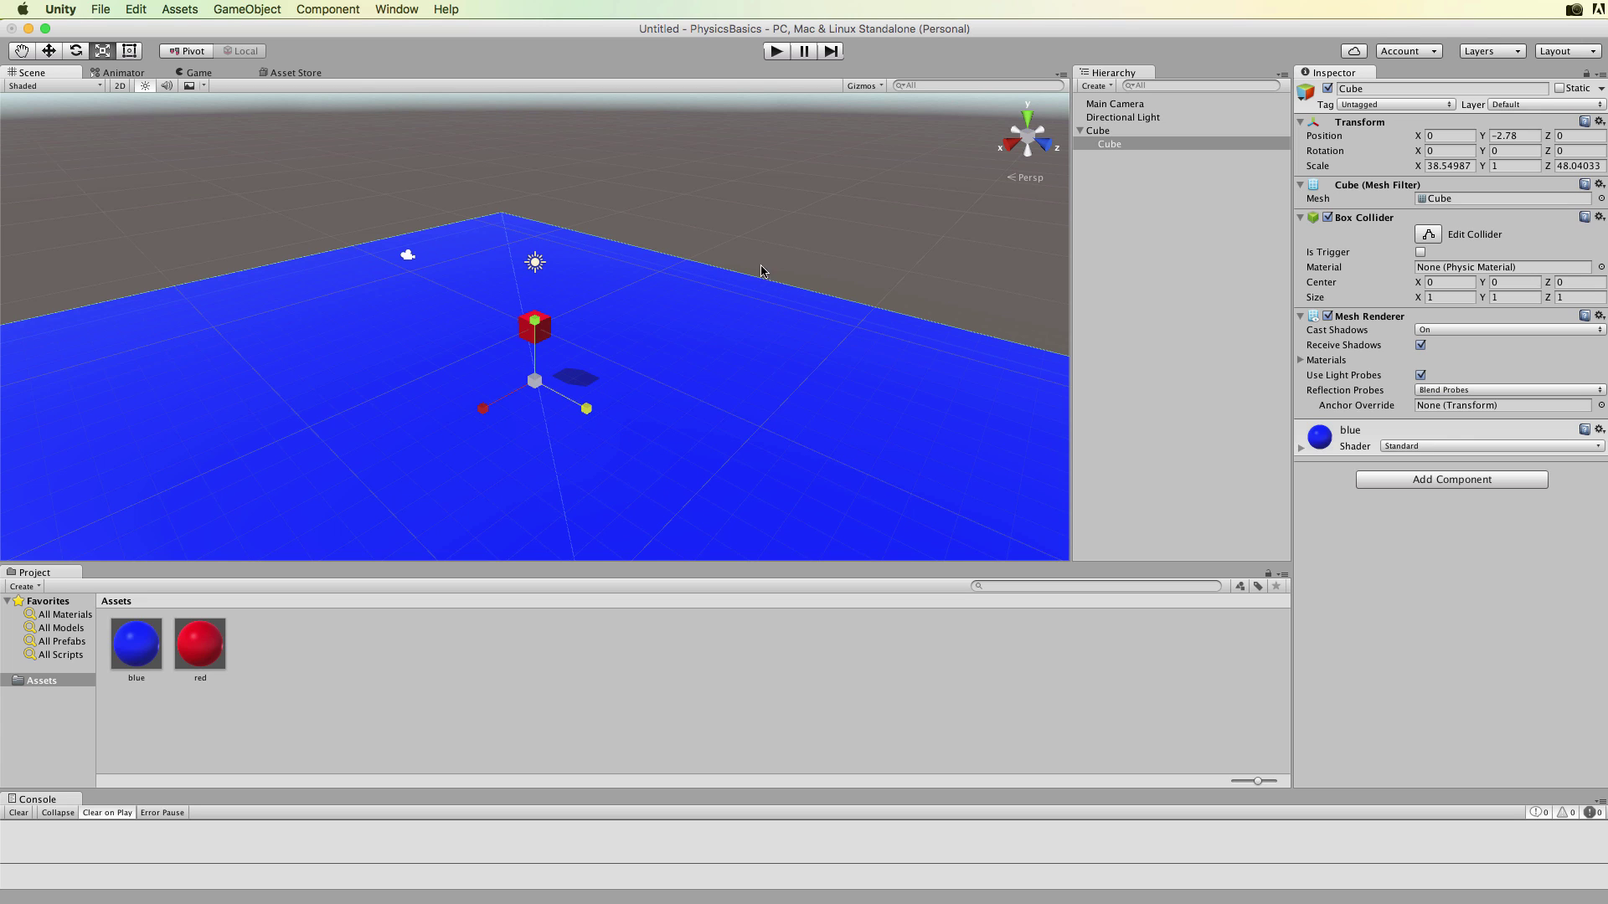
left_click_drag(485, 413, 424, 445)
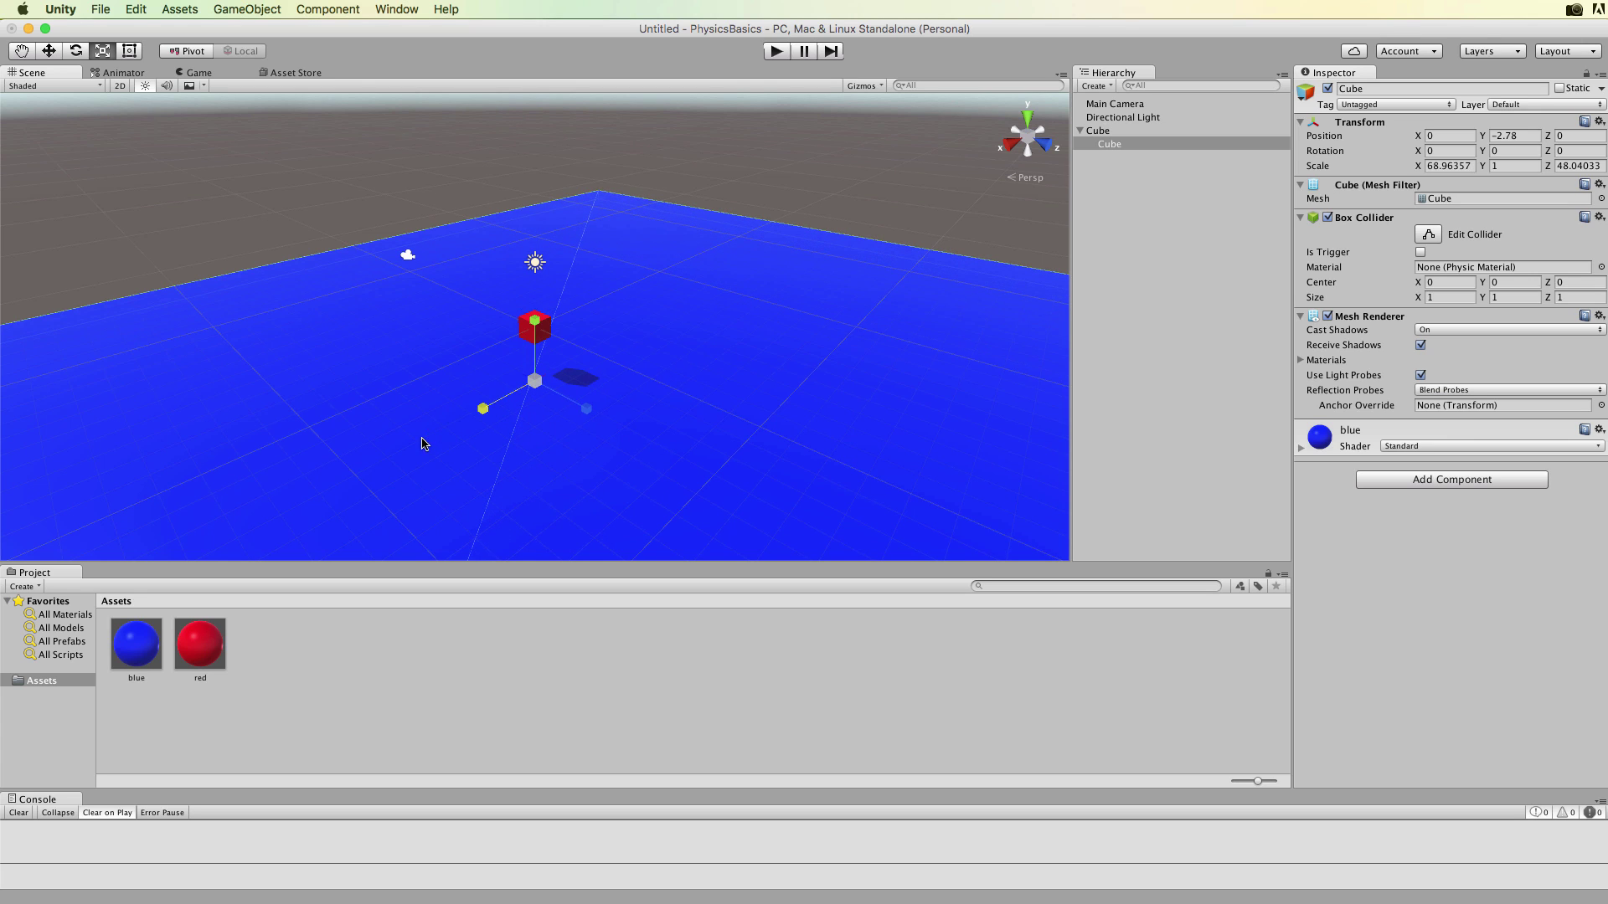
left_click_drag(588, 411, 639, 430)
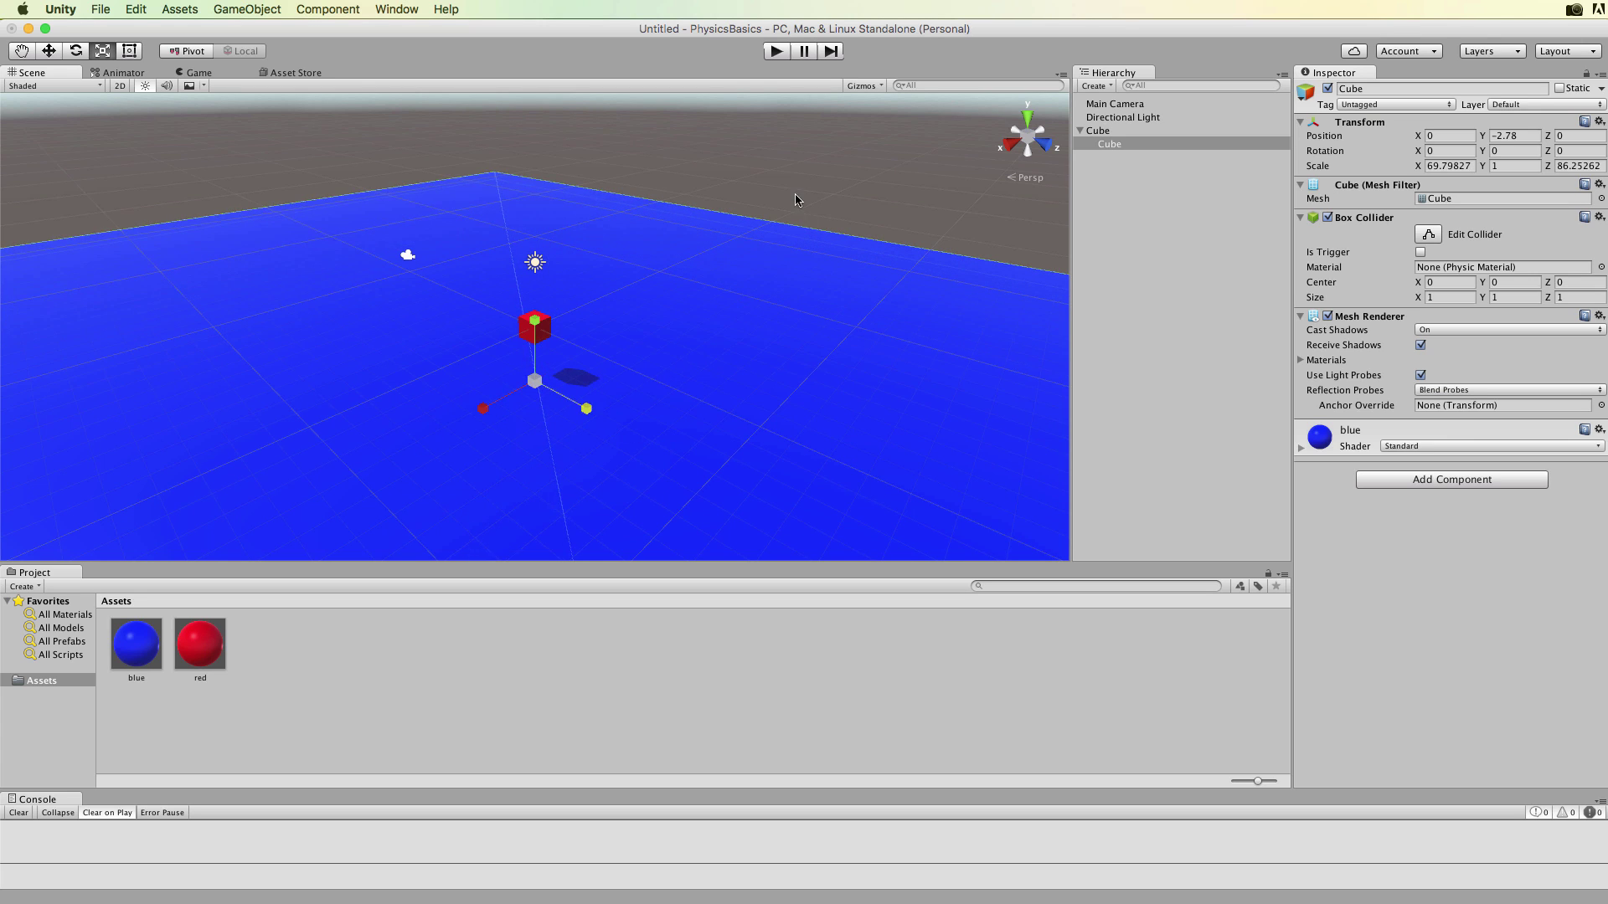
Raise the red cube above the blue slab to about Y 3.4
left_click(725, 378)
left_click_drag(768, 399, 813, 443, "alt")
scroll(700, 438, "up", 10)
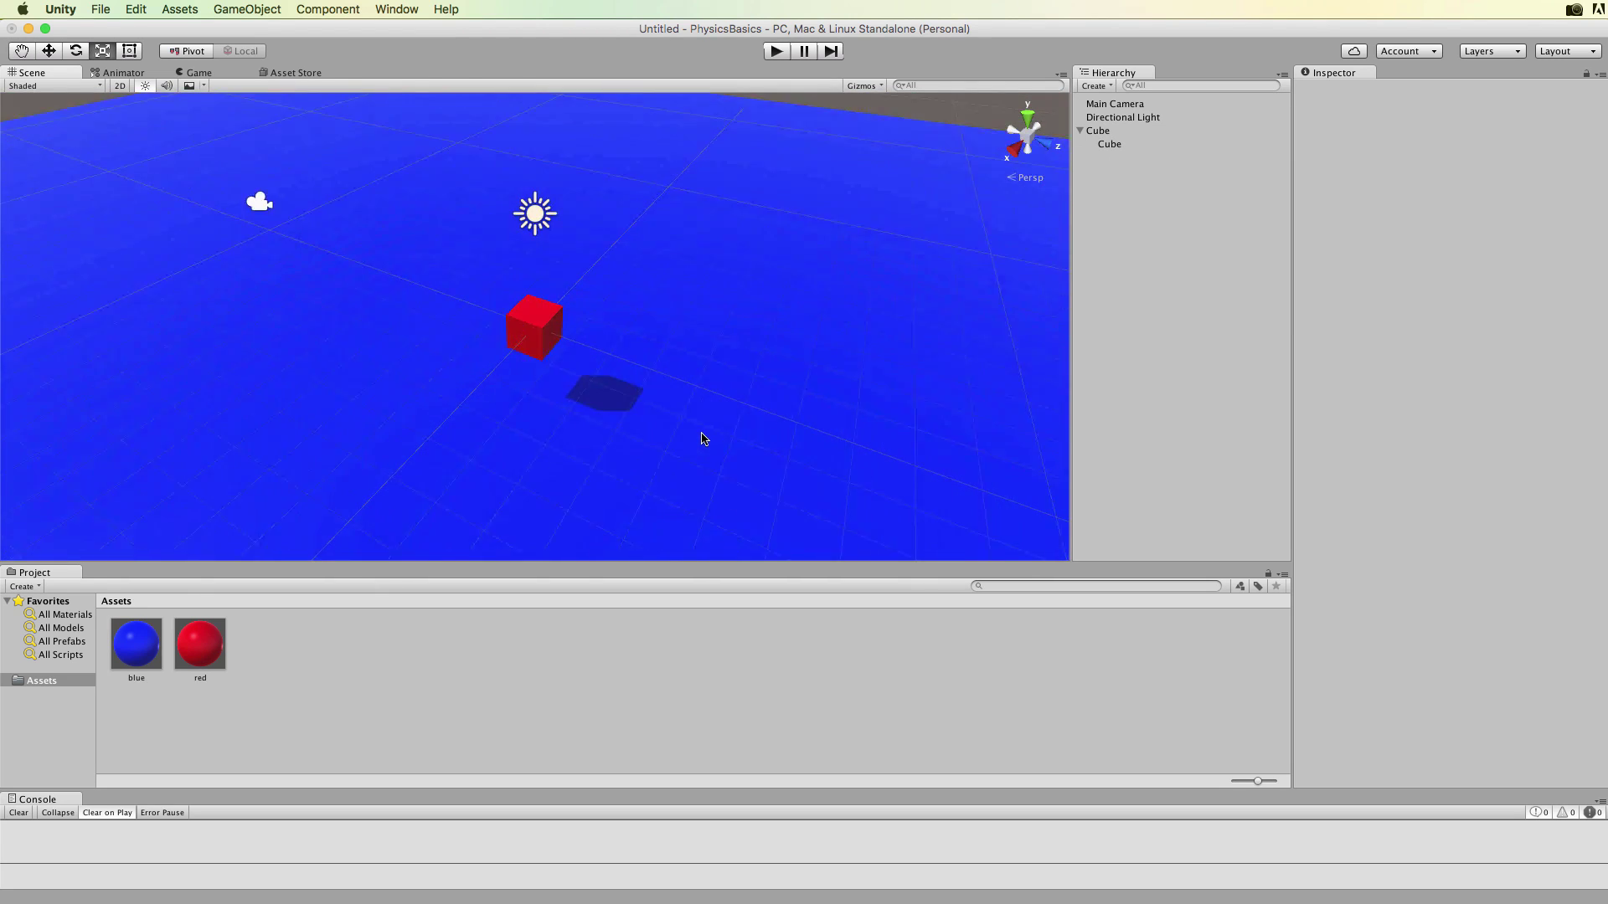
left_click(544, 323)
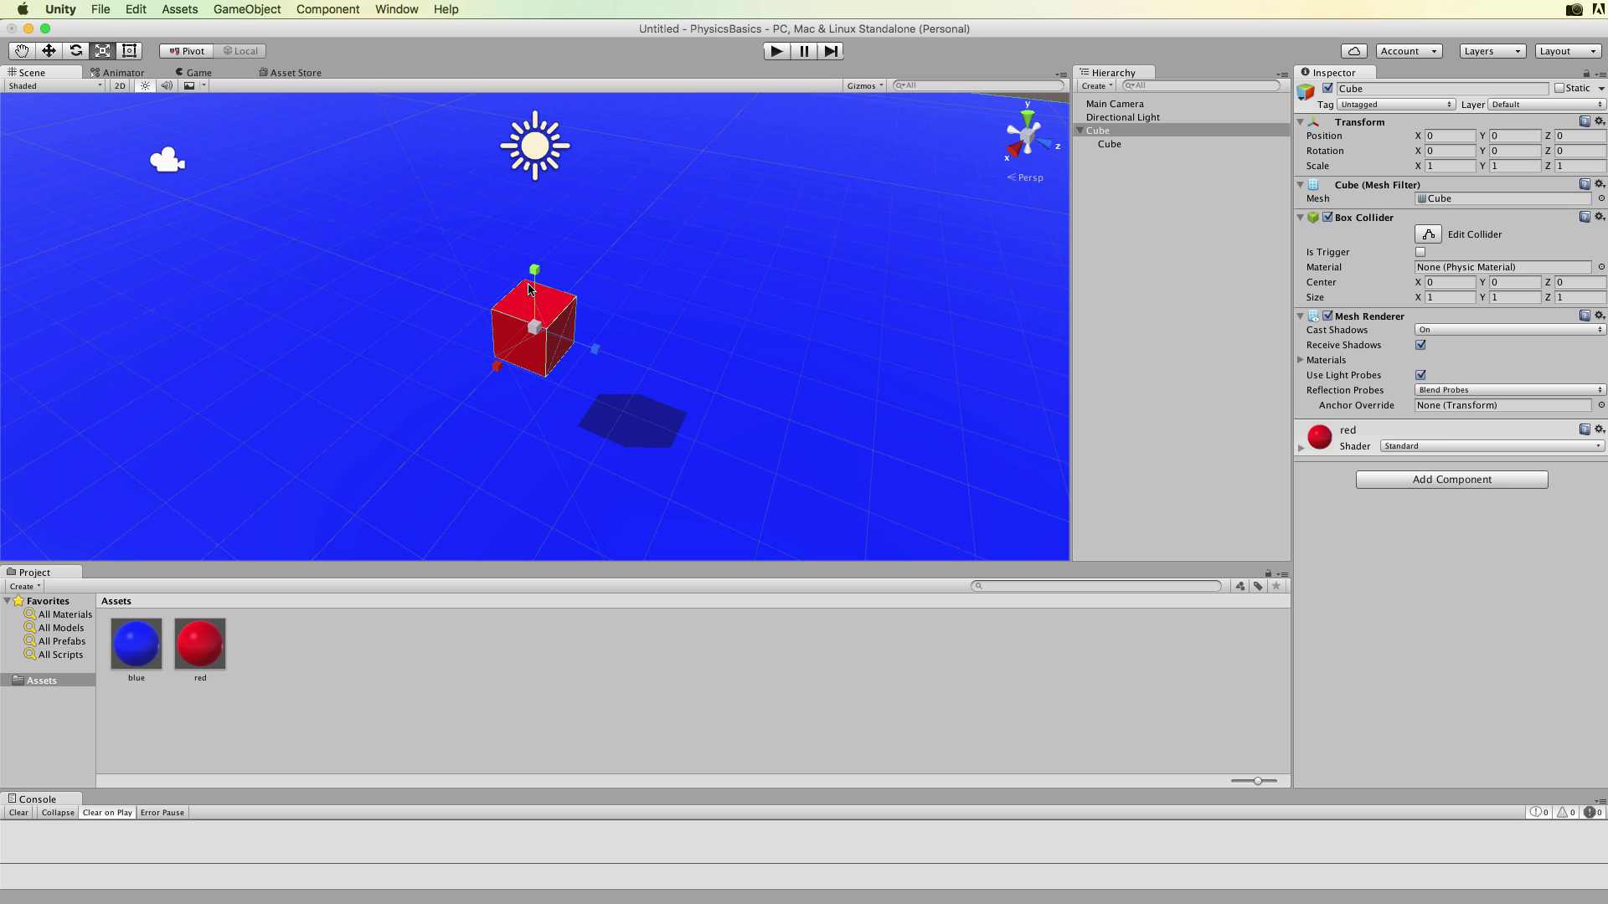
key("w")
left_click_drag(531, 286, 532, 142)
scroll(650, 237, "down", 3)
left_click_drag(707, 290, 744, 201, "alt")
left_click_drag(536, 170, 535, 122)
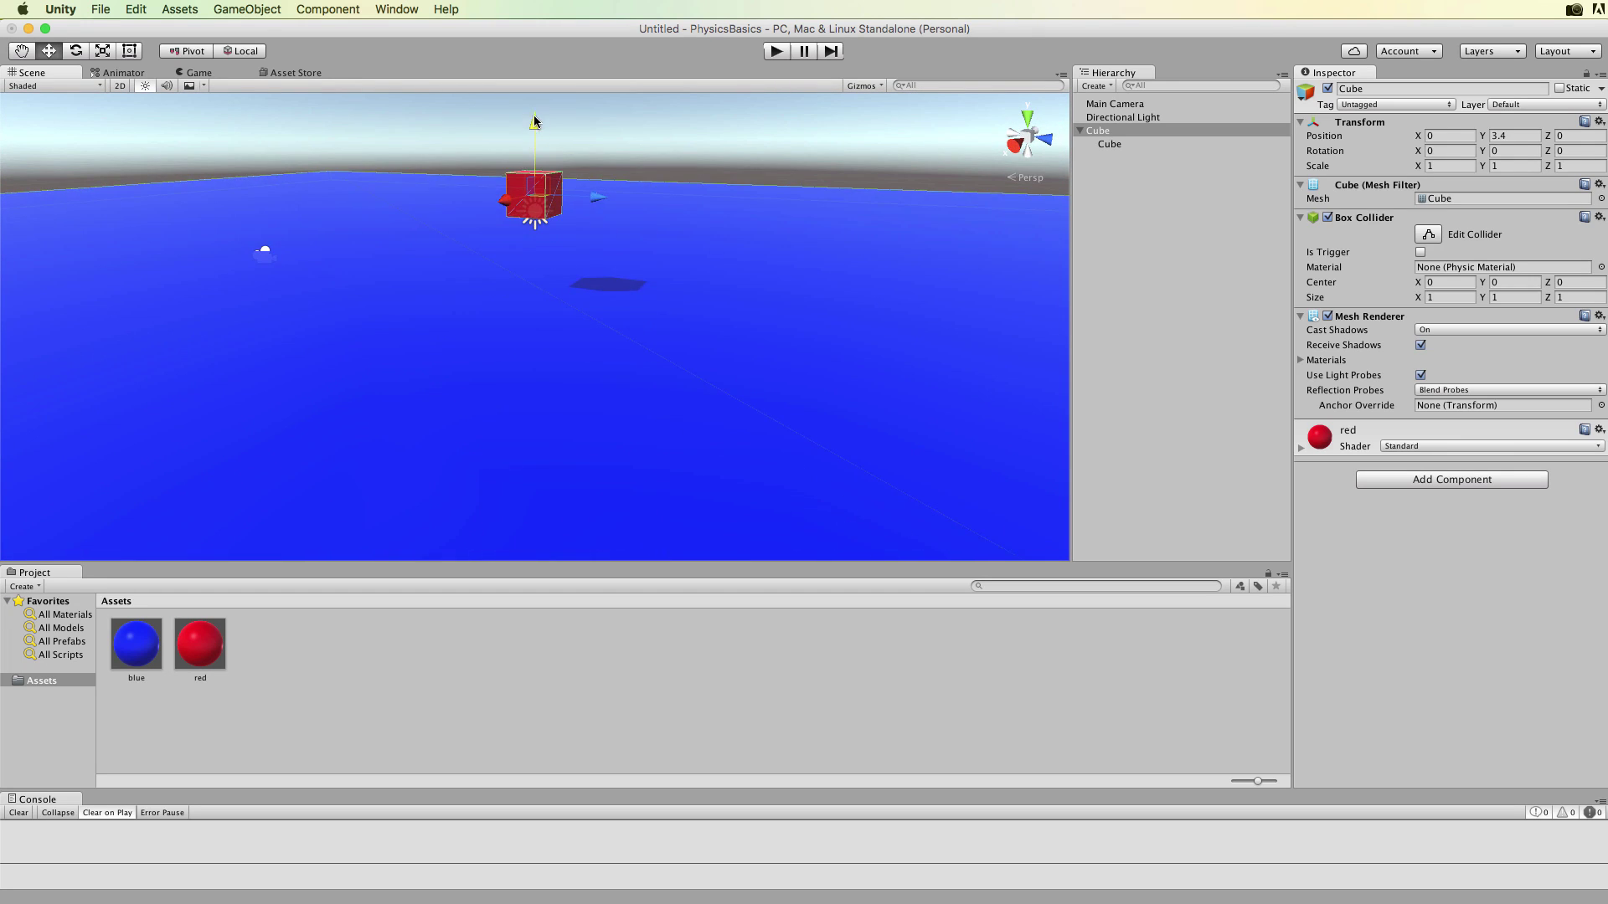
left_click_drag(672, 205, 544, 310, "alt")
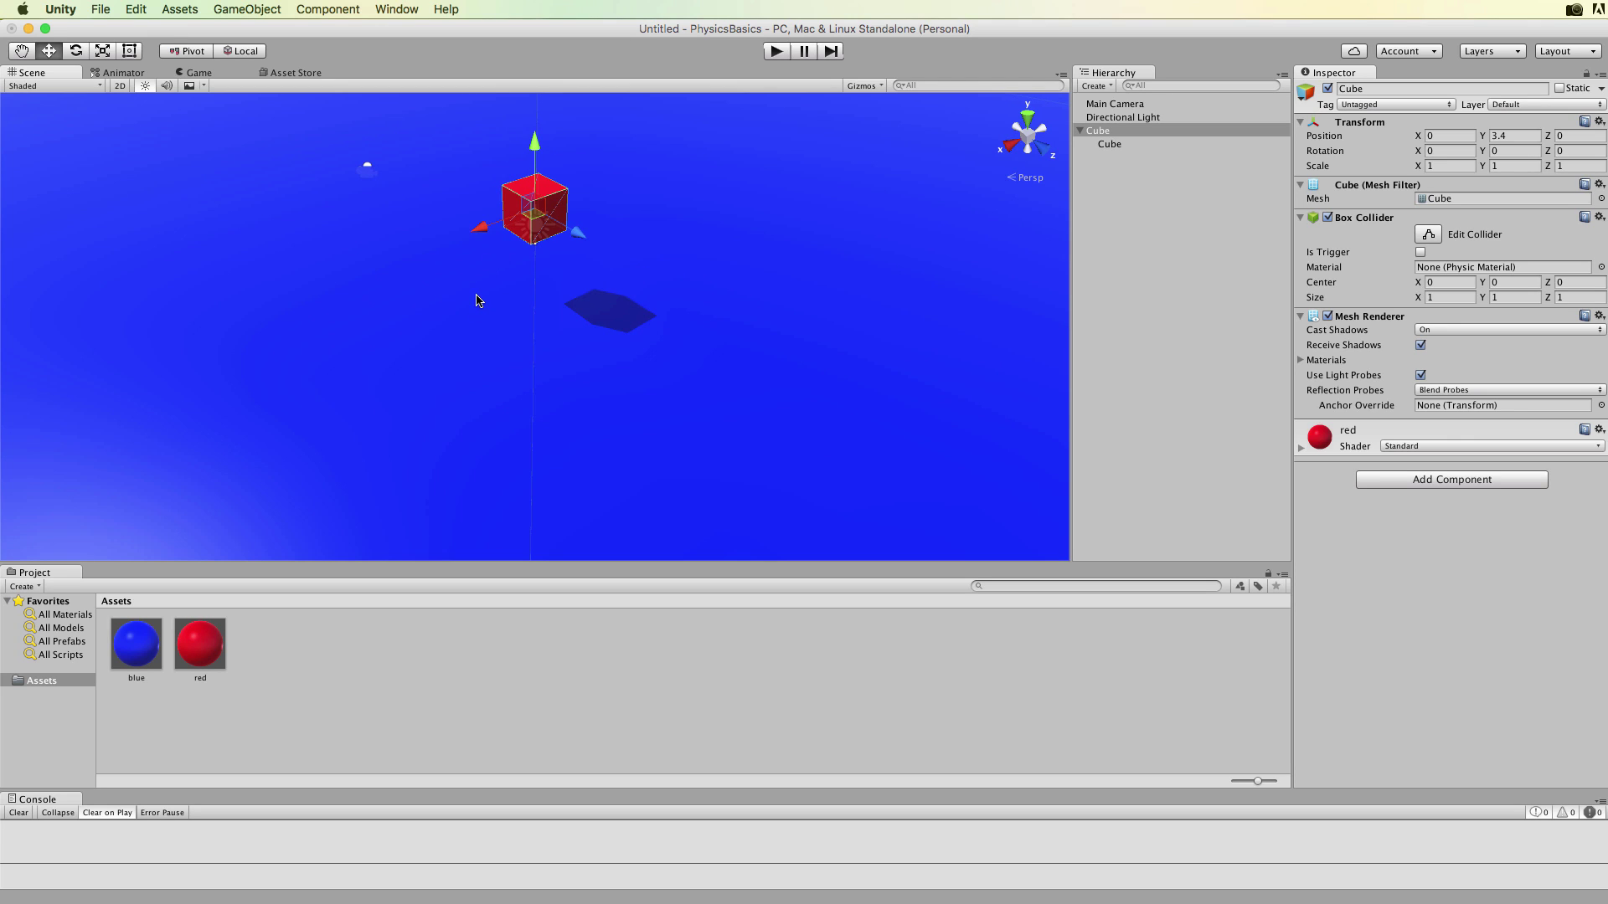
Dock the Game view beside the Scene view at a slightly narrower Scene width, and lower the red cube to about Y 2.56
left_click(201, 73)
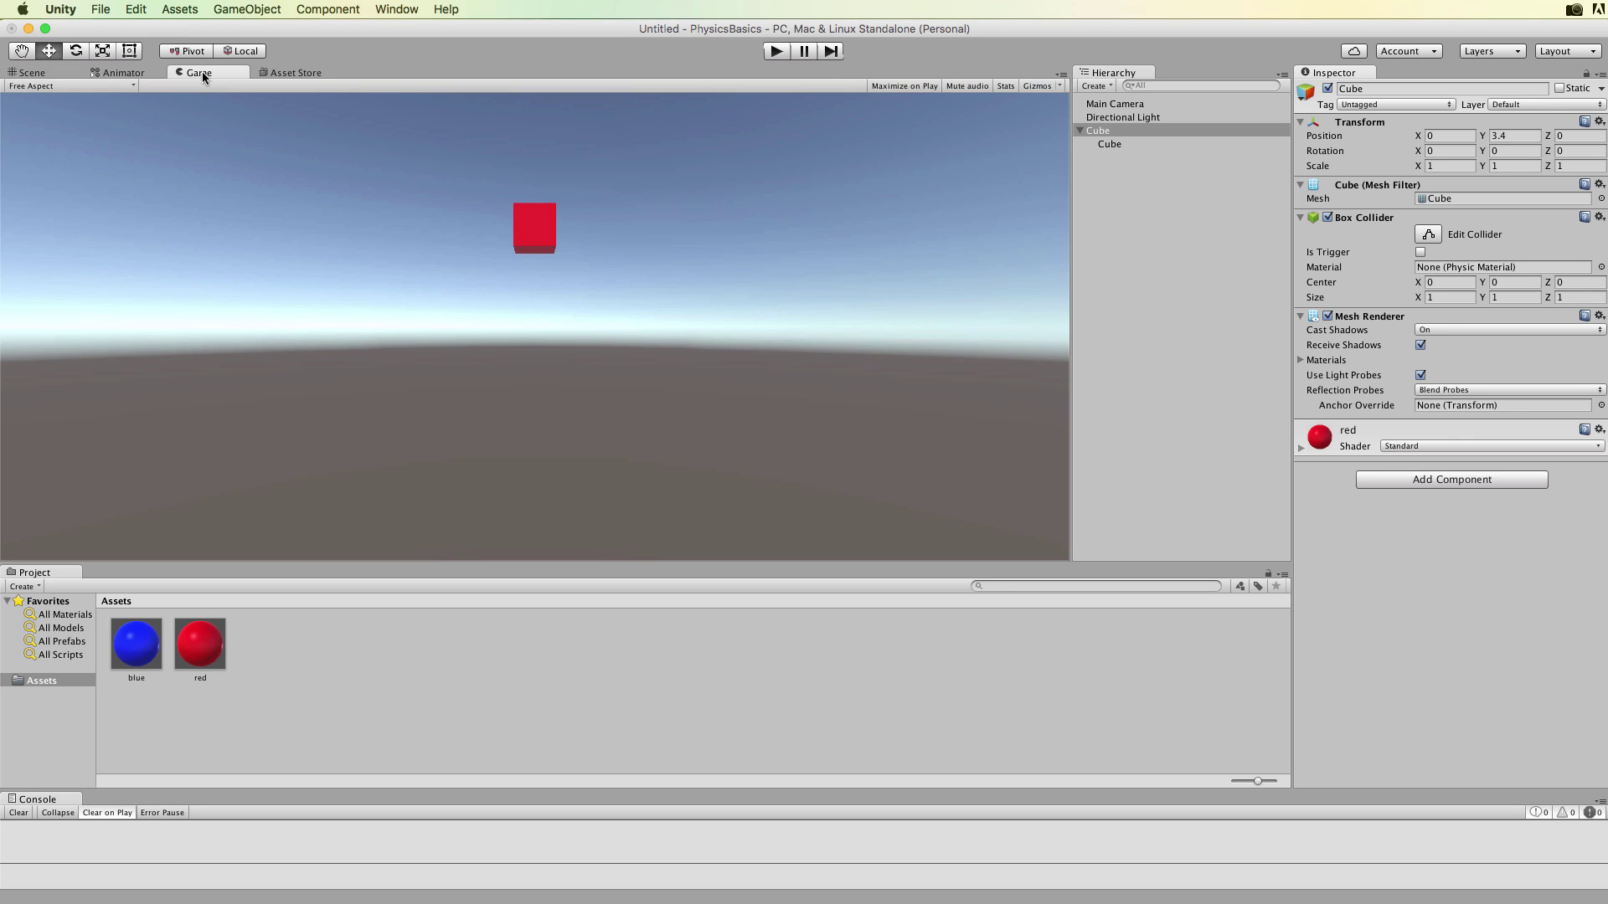
left_click_drag(195, 69, 915, 386)
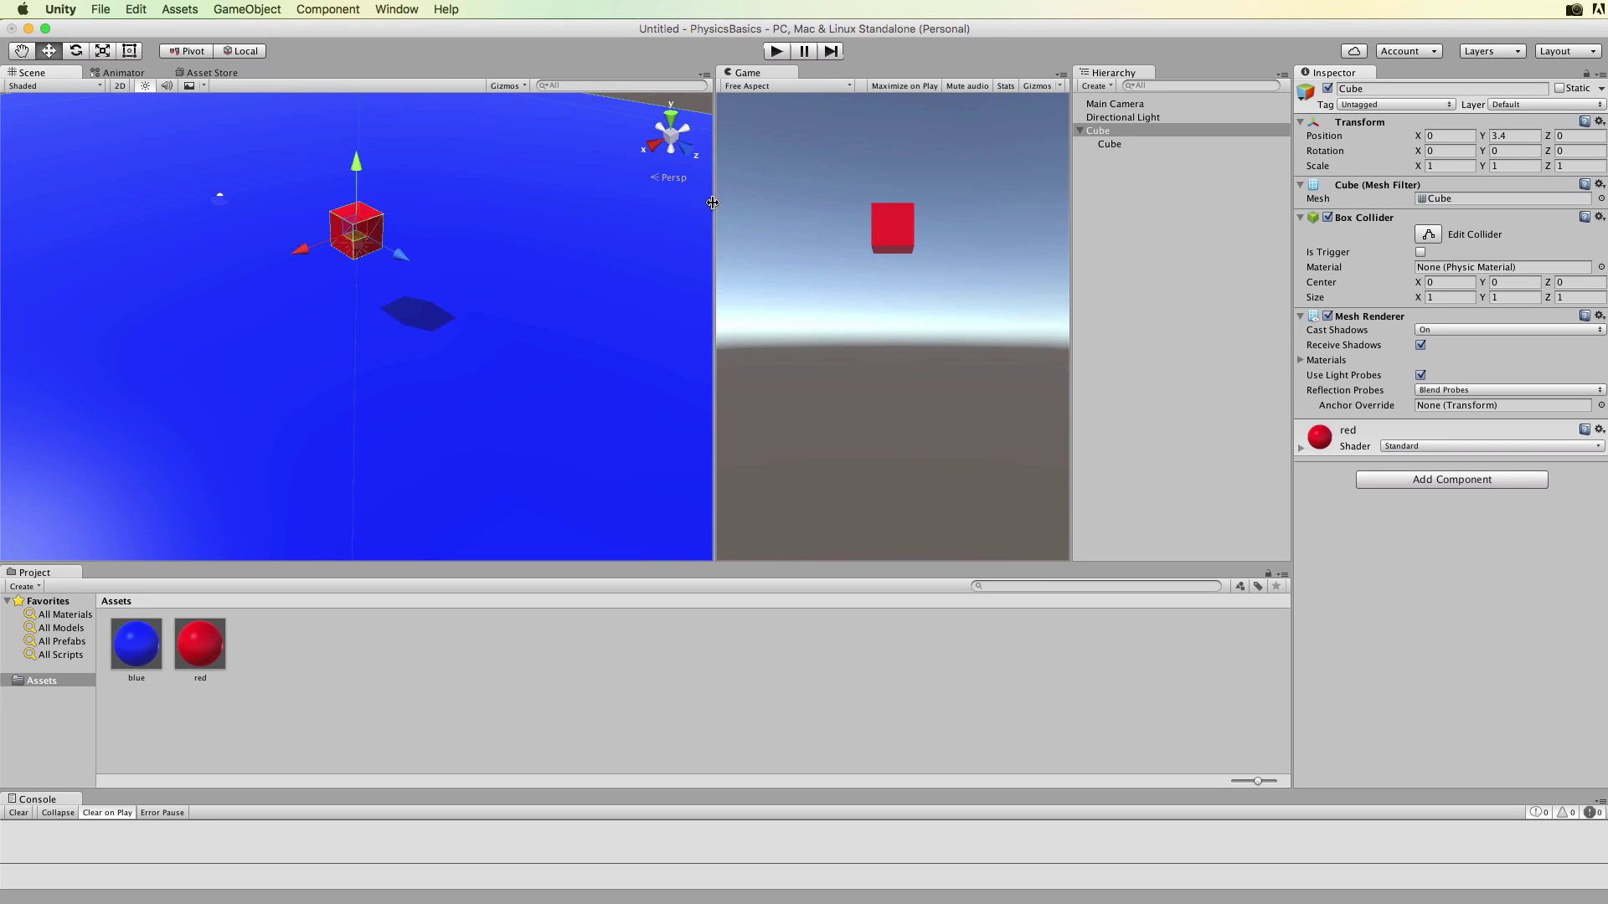
left_click_drag(712, 202, 503, 202)
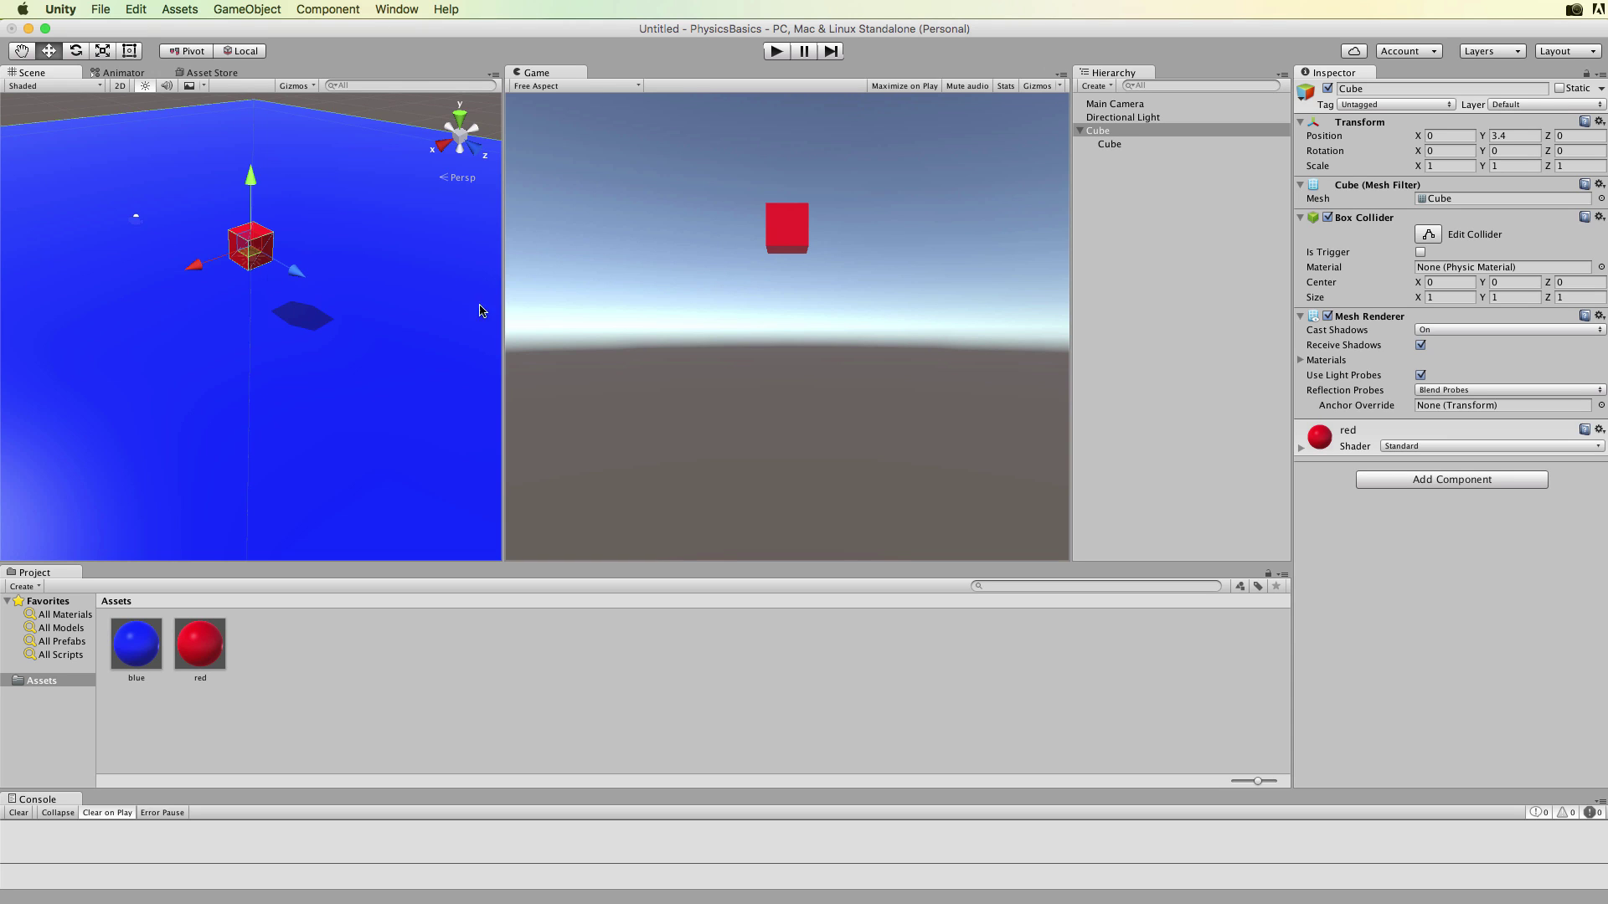
left_click_drag(502, 329, 582, 329)
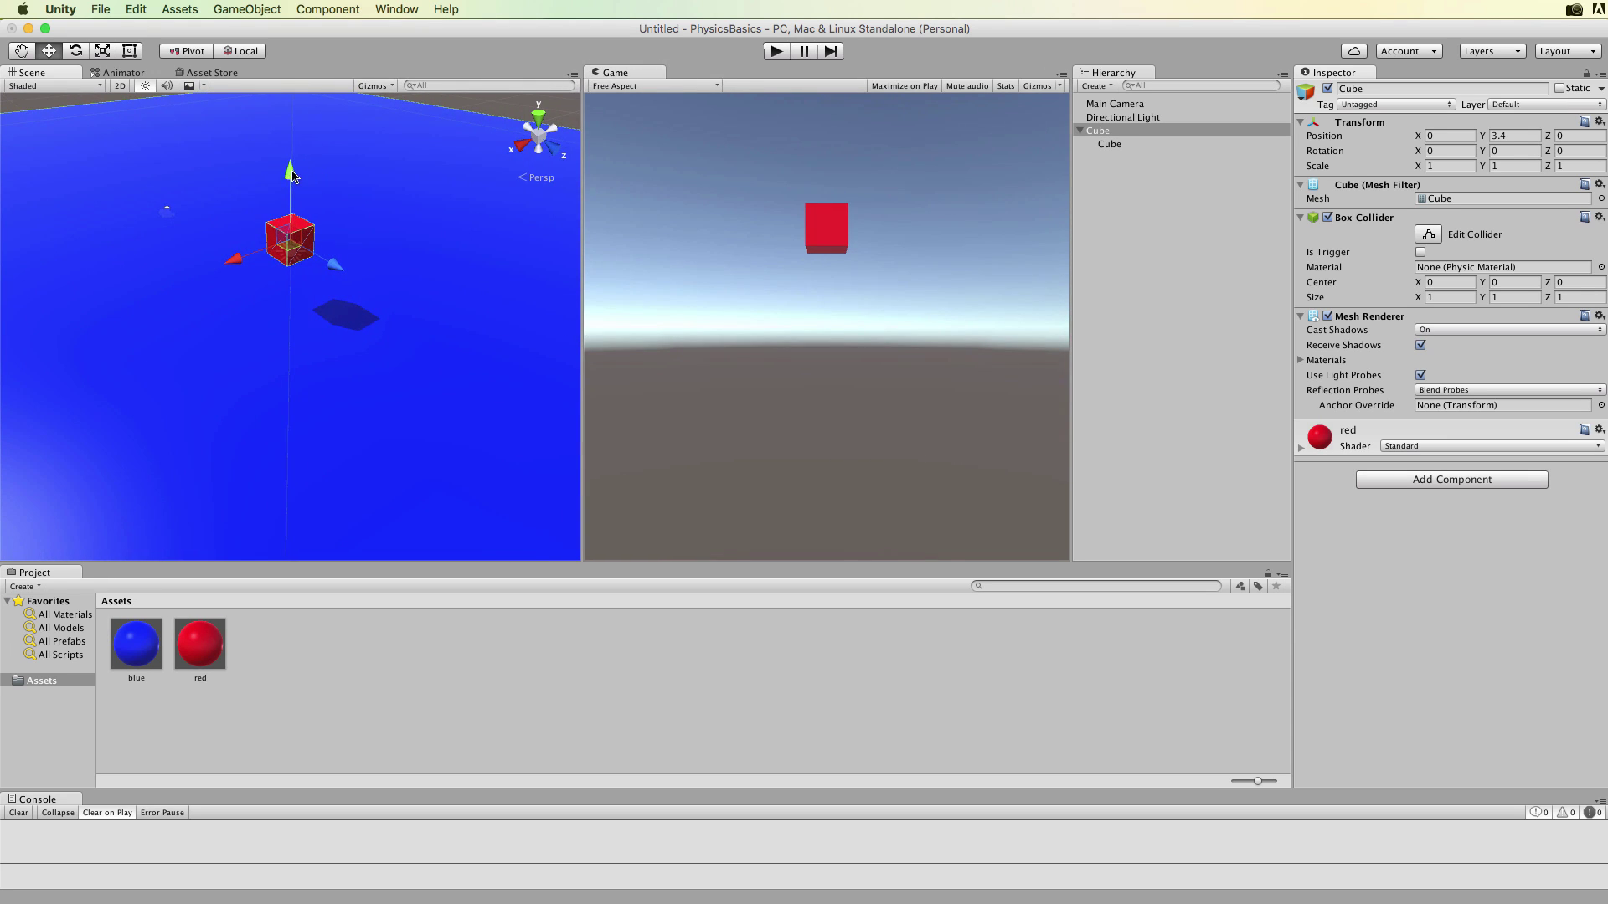
mouse_move(289, 174)
left_mouse_down()
mouse_move(294, 99)
mouse_move(291, 276)
mouse_move(292, 100)
mouse_move(288, 226)
mouse_move(290, 201)
left_mouse_up()
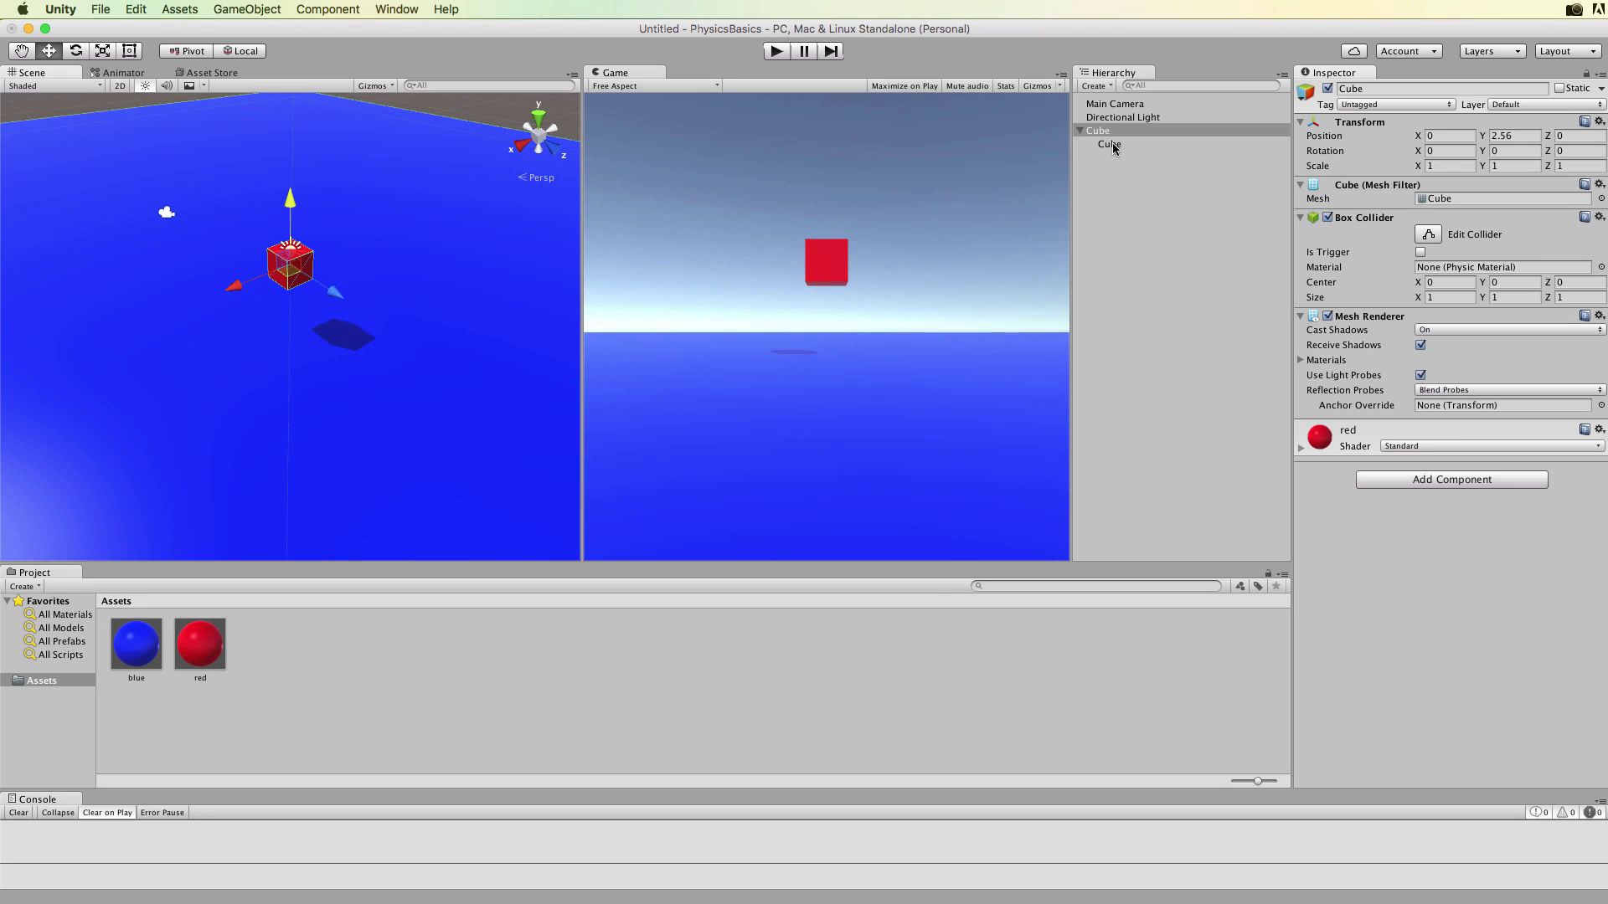
Detach the blue slab from its parent cube in the hierarchy and rename it Ground
left_click_drag(1112, 144, 1078, 188)
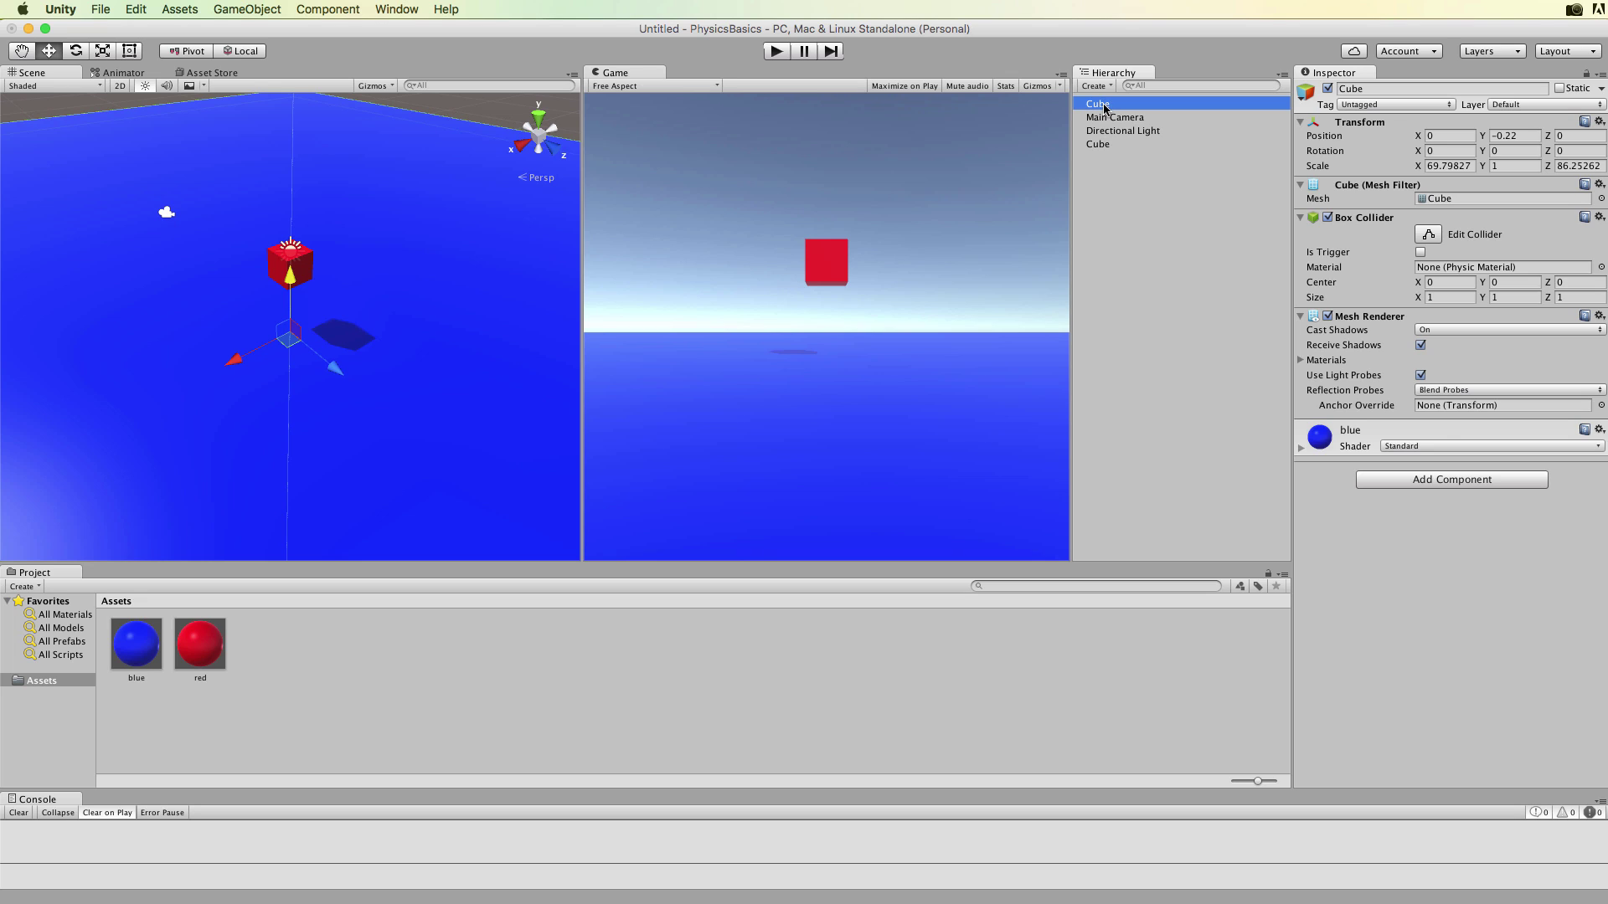
key("Return")
type("Grou")
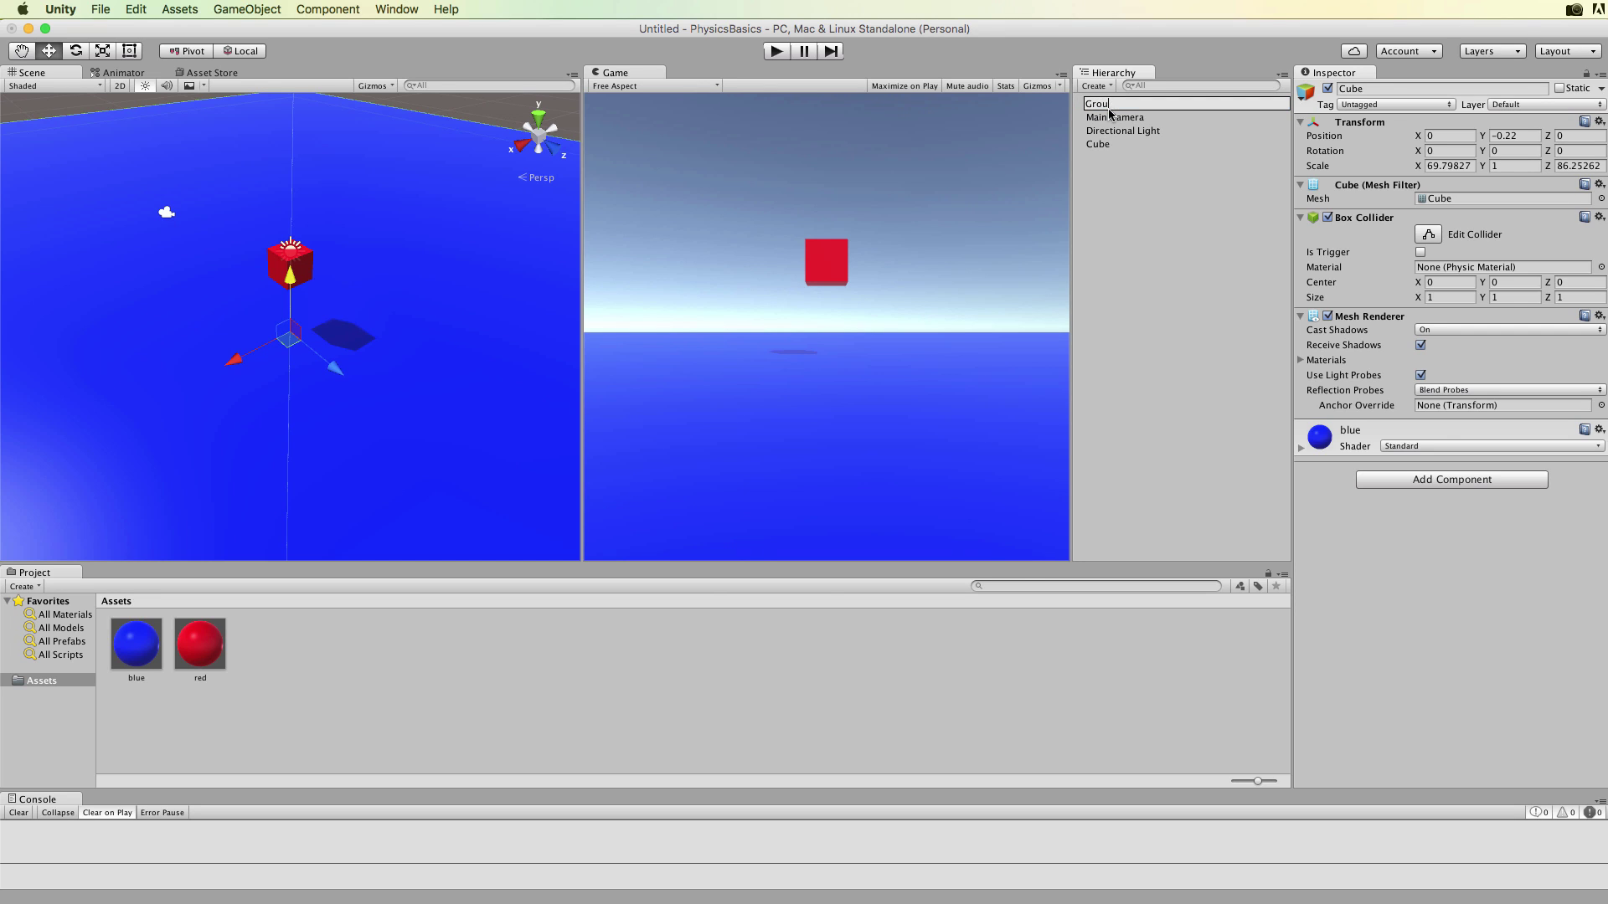
type("nd")
key("Return")
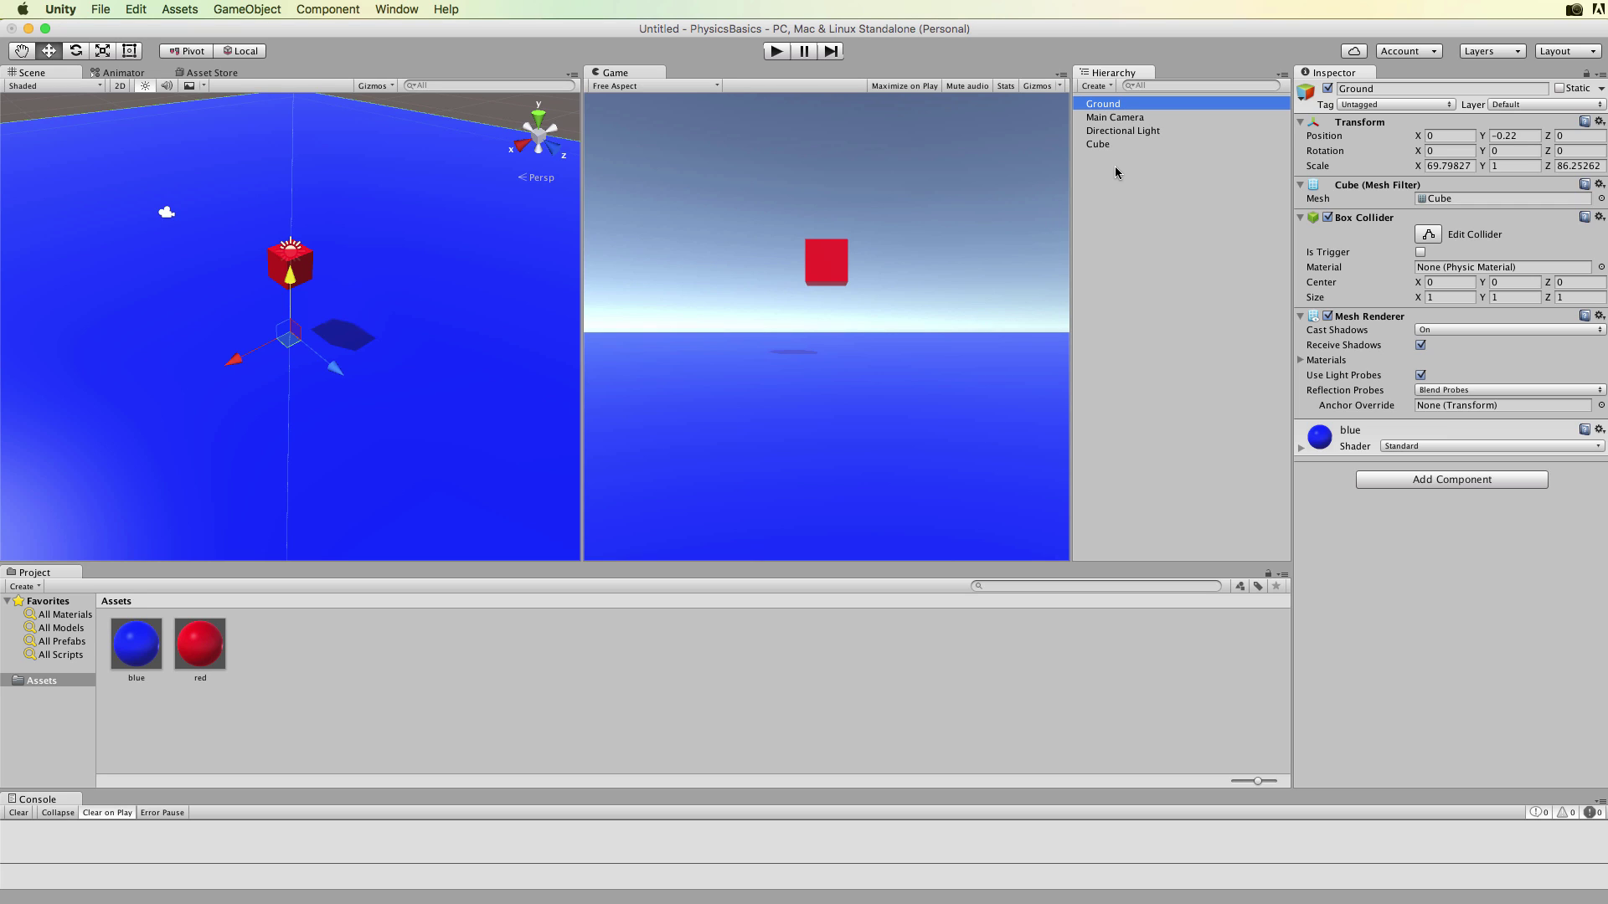
left_click(1091, 189)
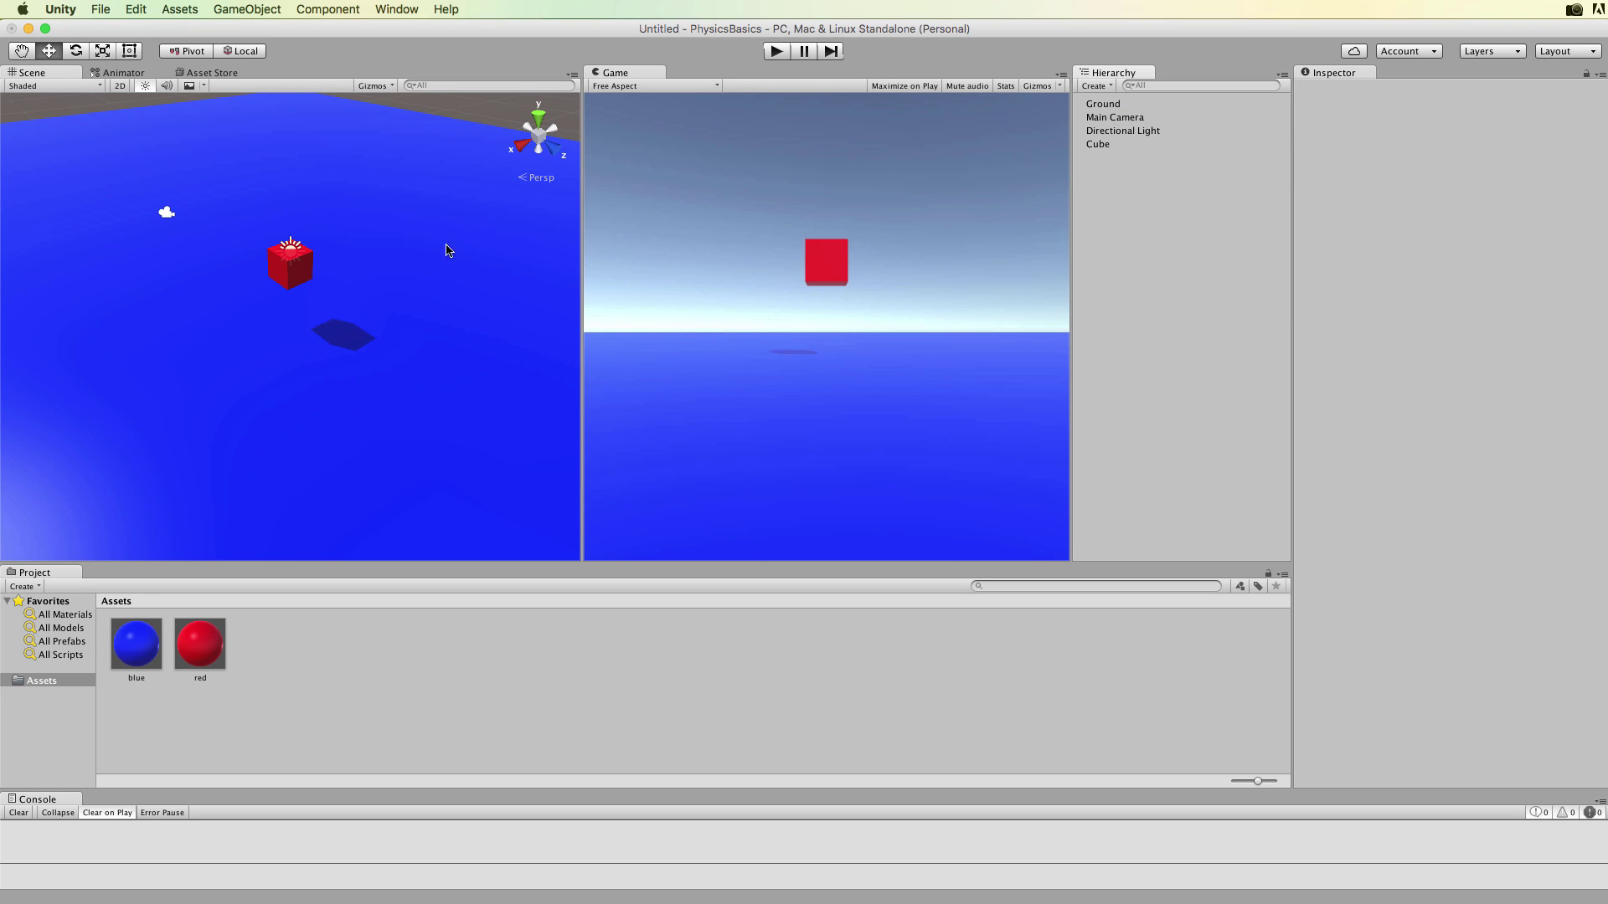
Raise the red cube to about Y 5.16 and run the scene twice in Play mode, stopping each run
left_click(291, 276)
left_click_drag(292, 205, 294, 120)
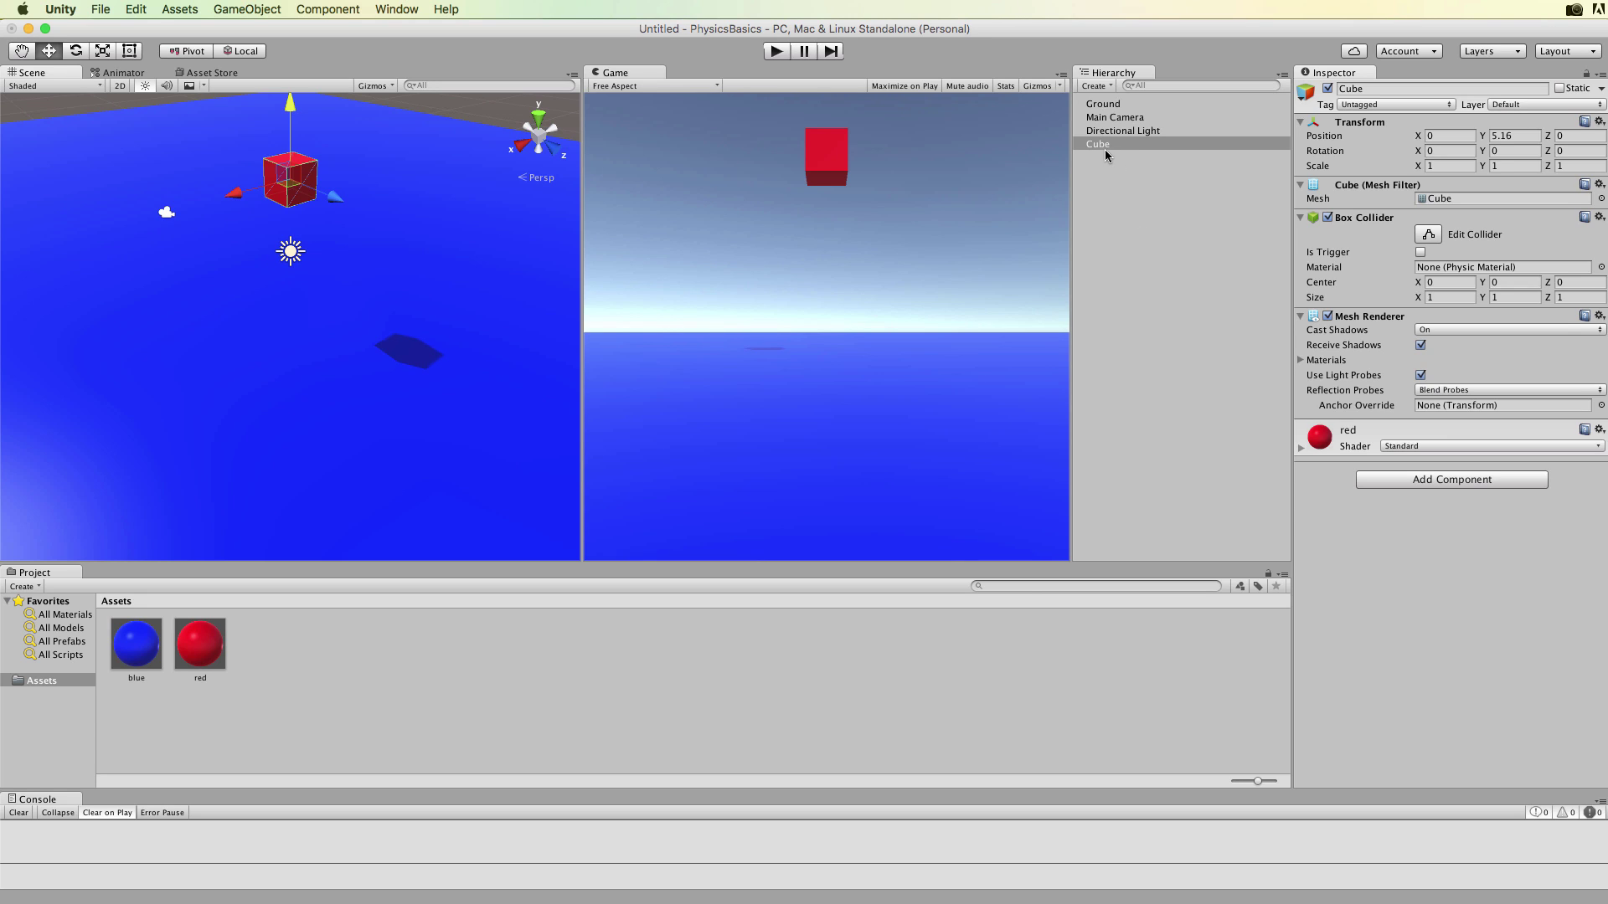
left_click(778, 52)
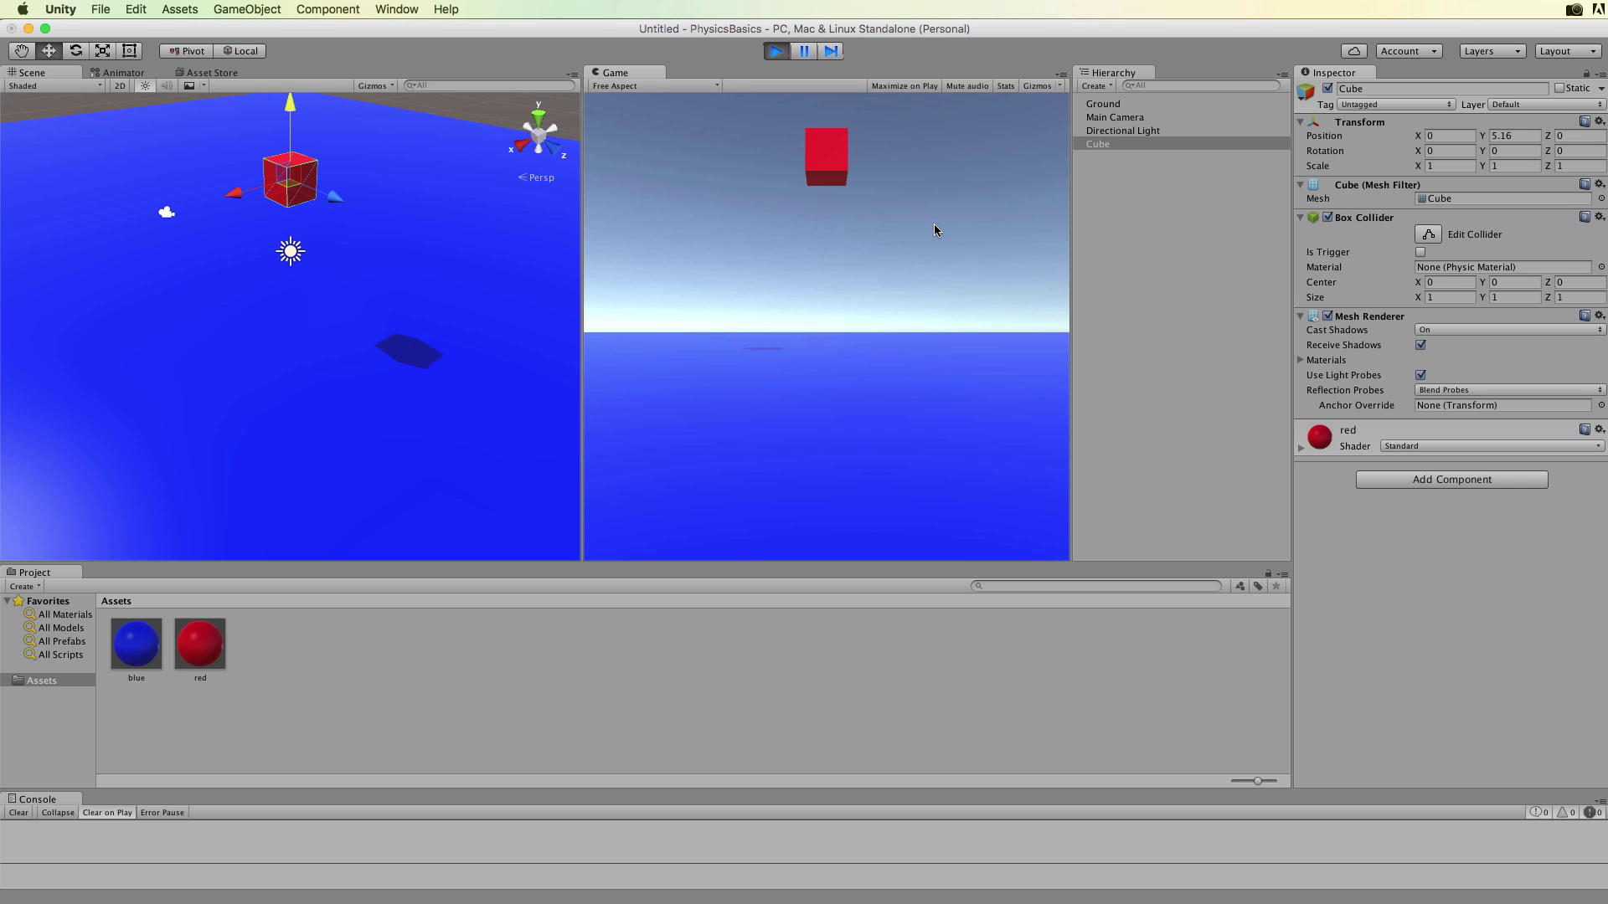
left_click(777, 51)
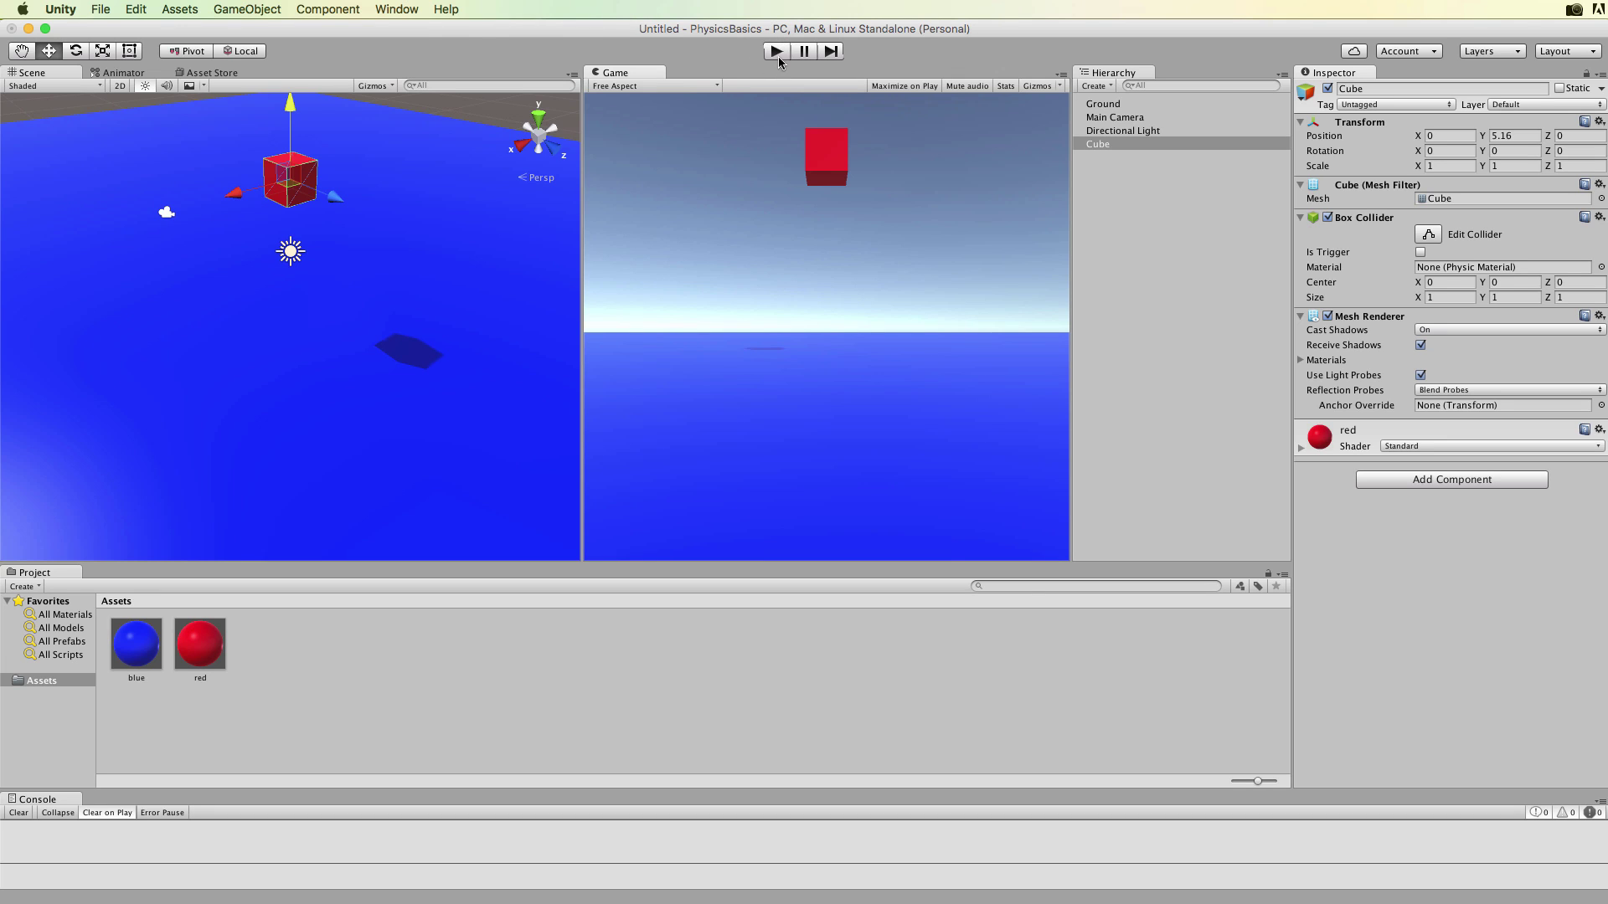
left_click(777, 51)
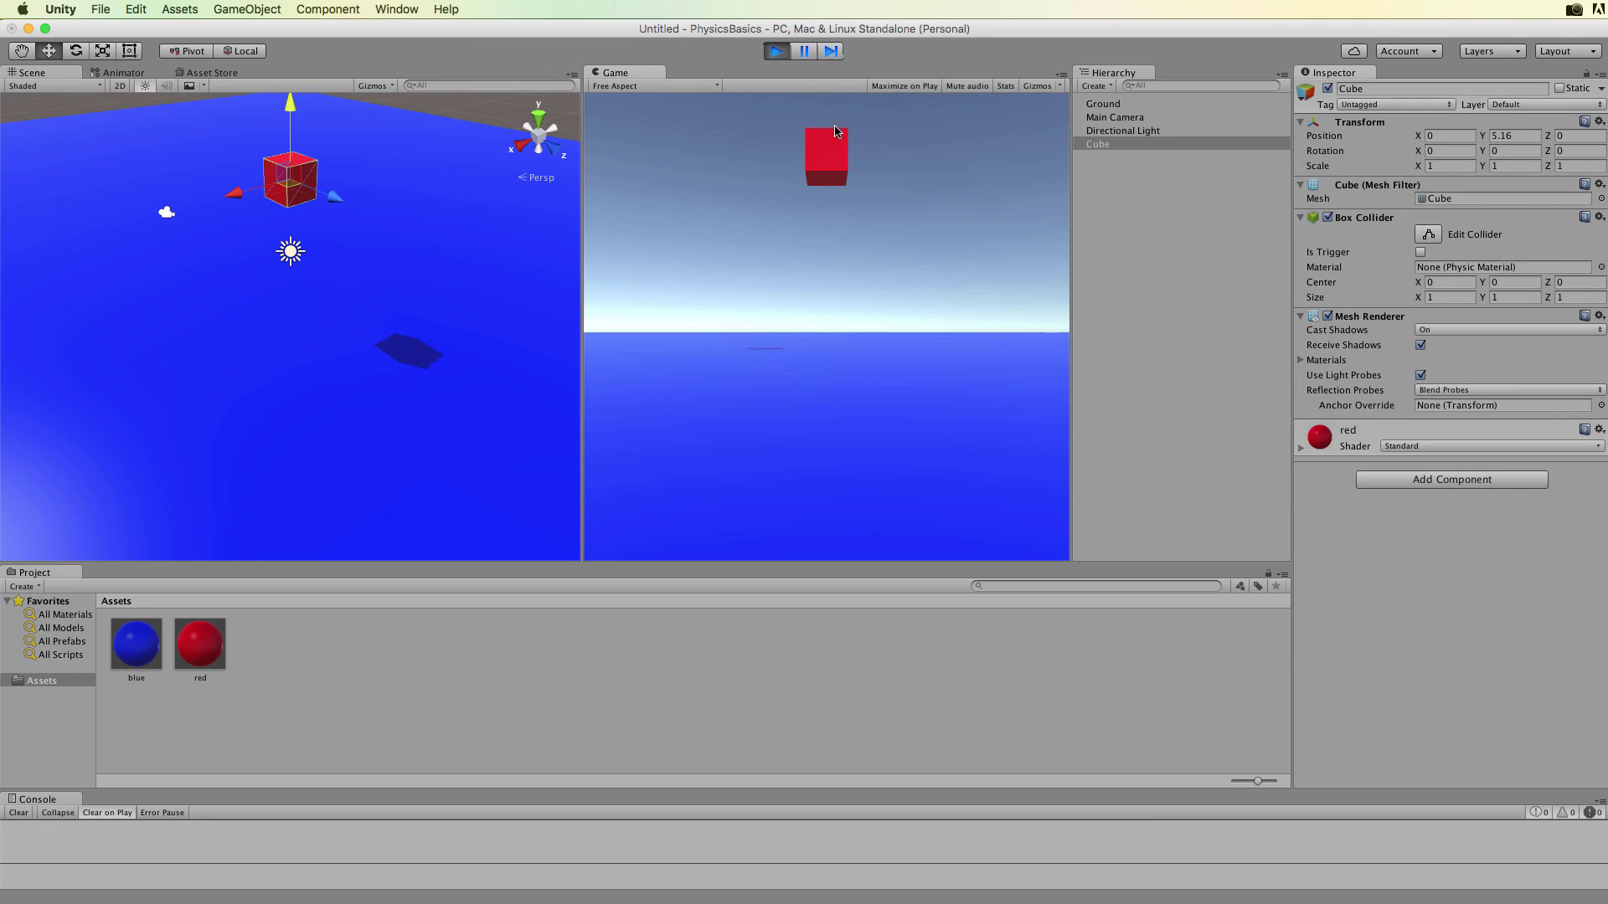
left_click(774, 52)
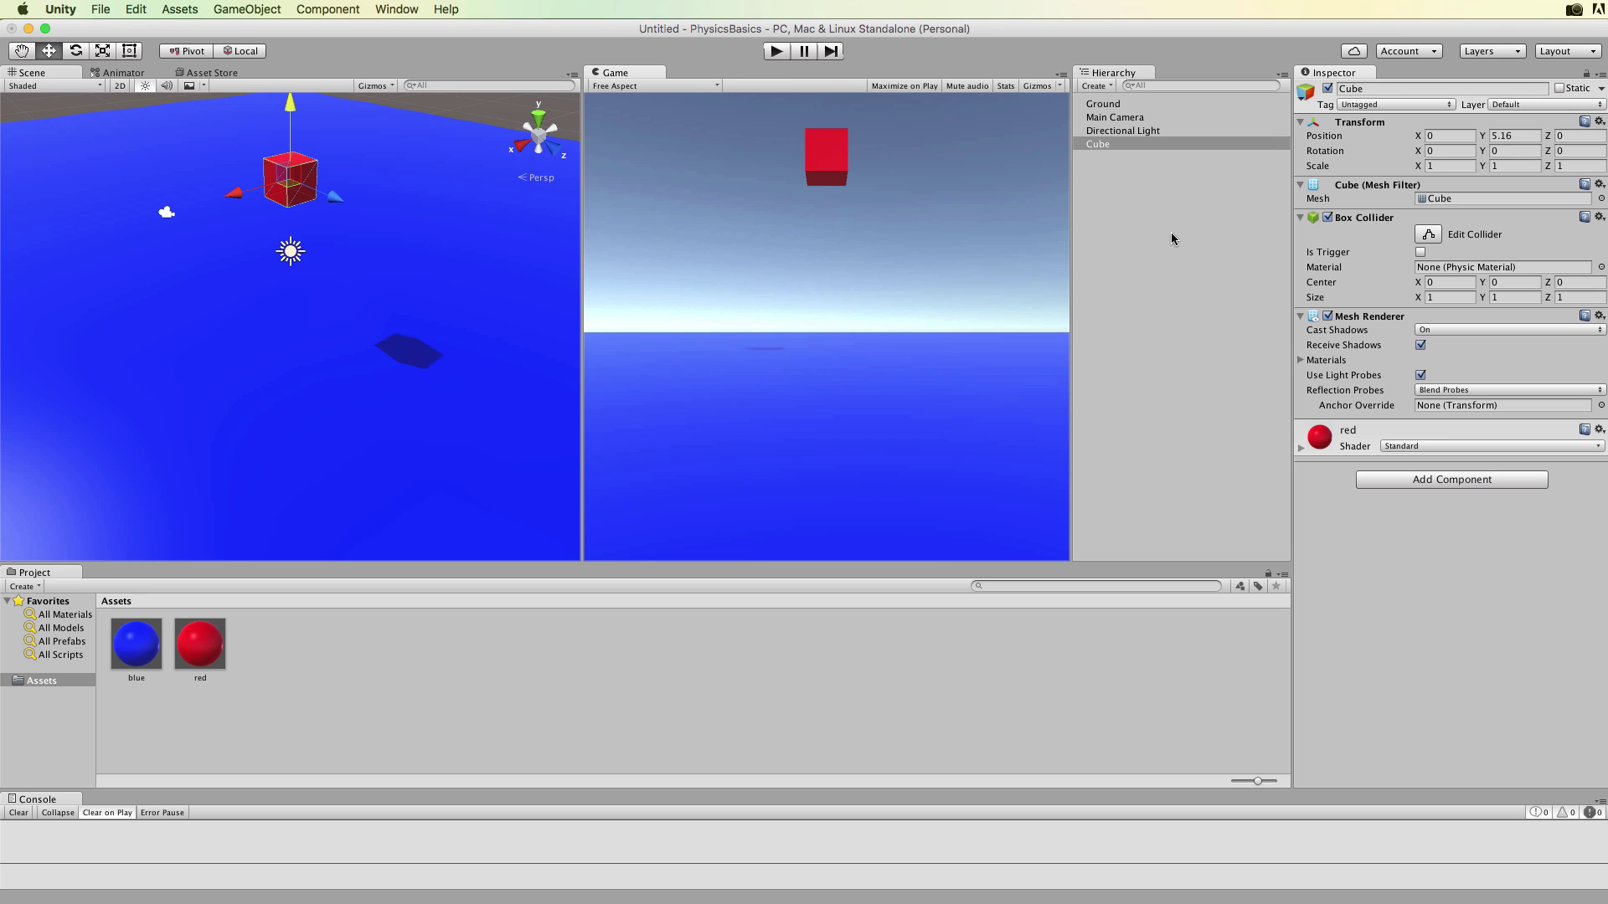
Add a Rigidbody physics component to the red cube, then test its fall in Play mode and stop the run
left_click(1095, 148)
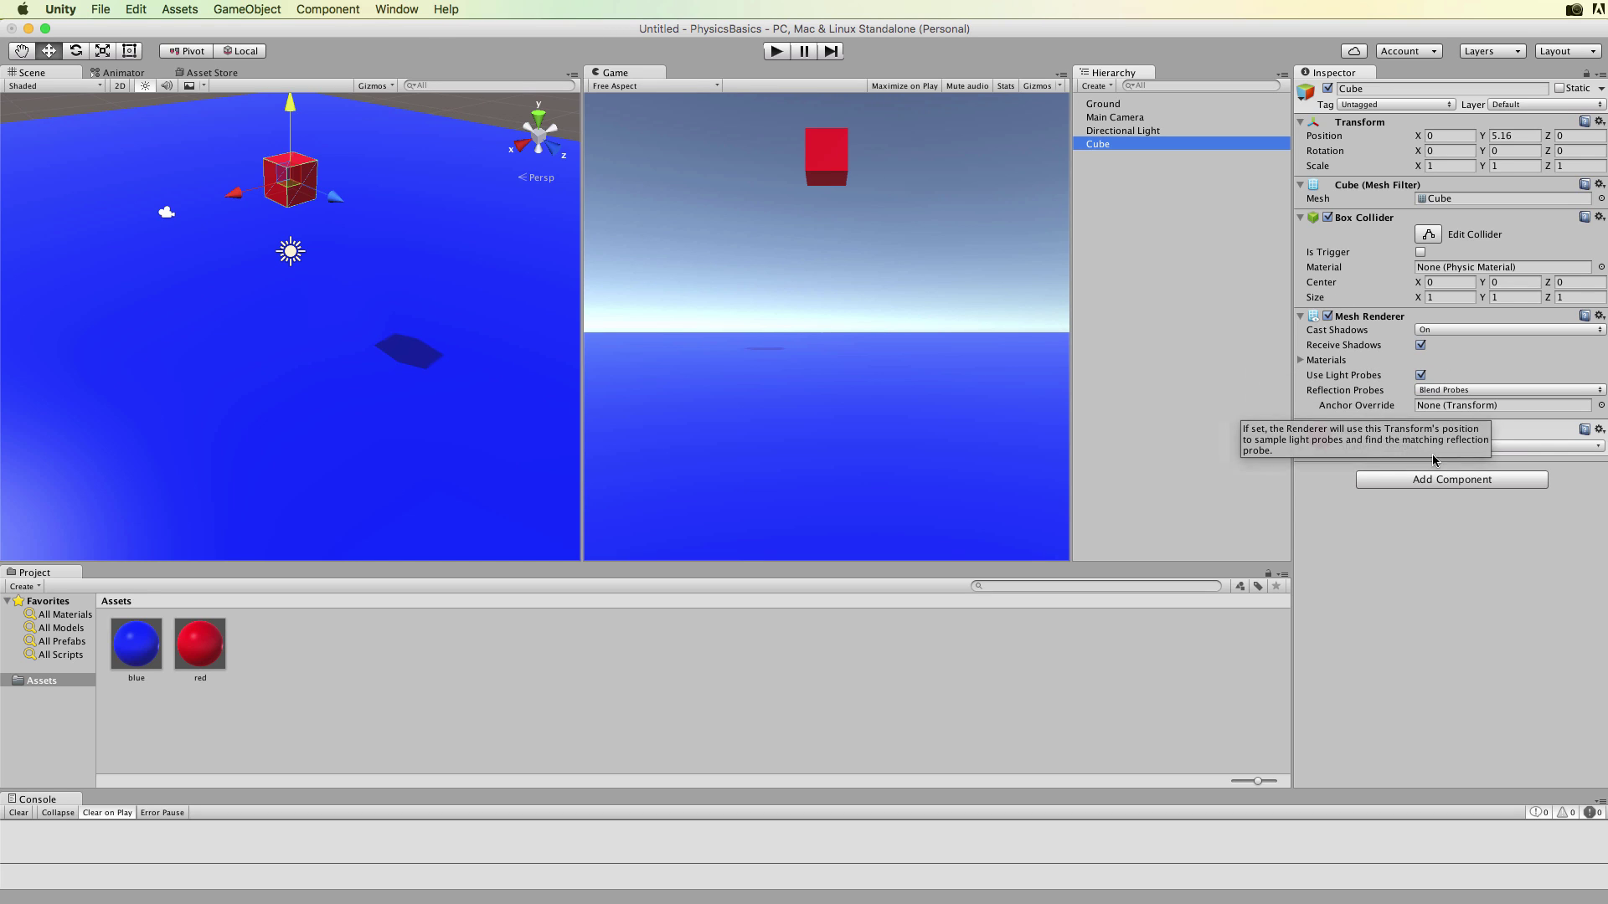
left_click(1451, 480)
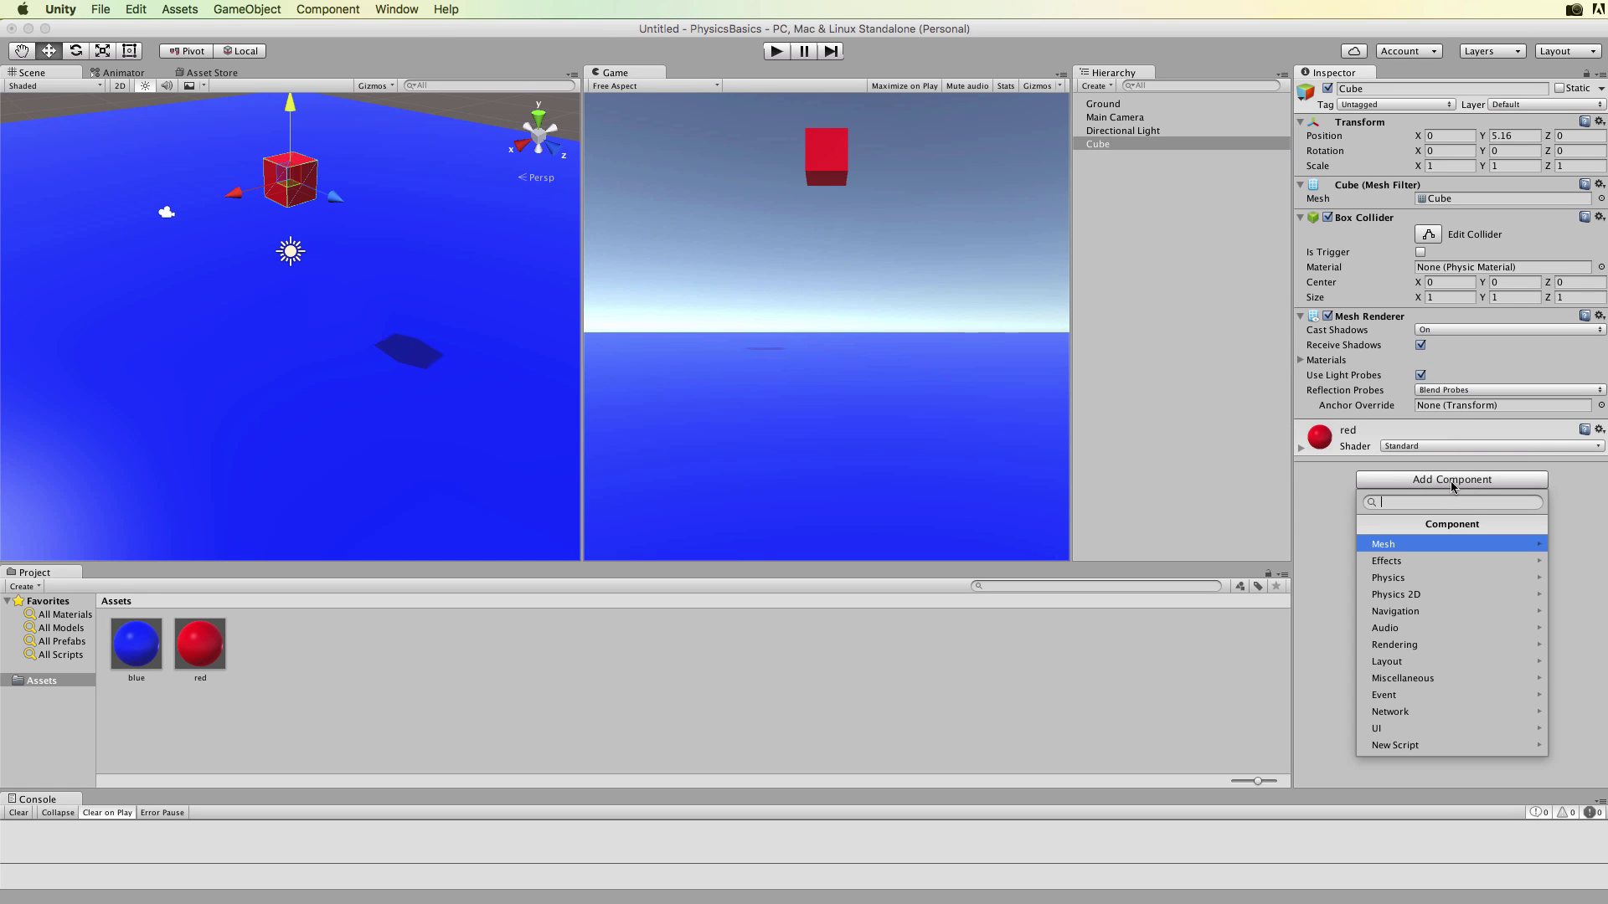
left_click(1418, 578)
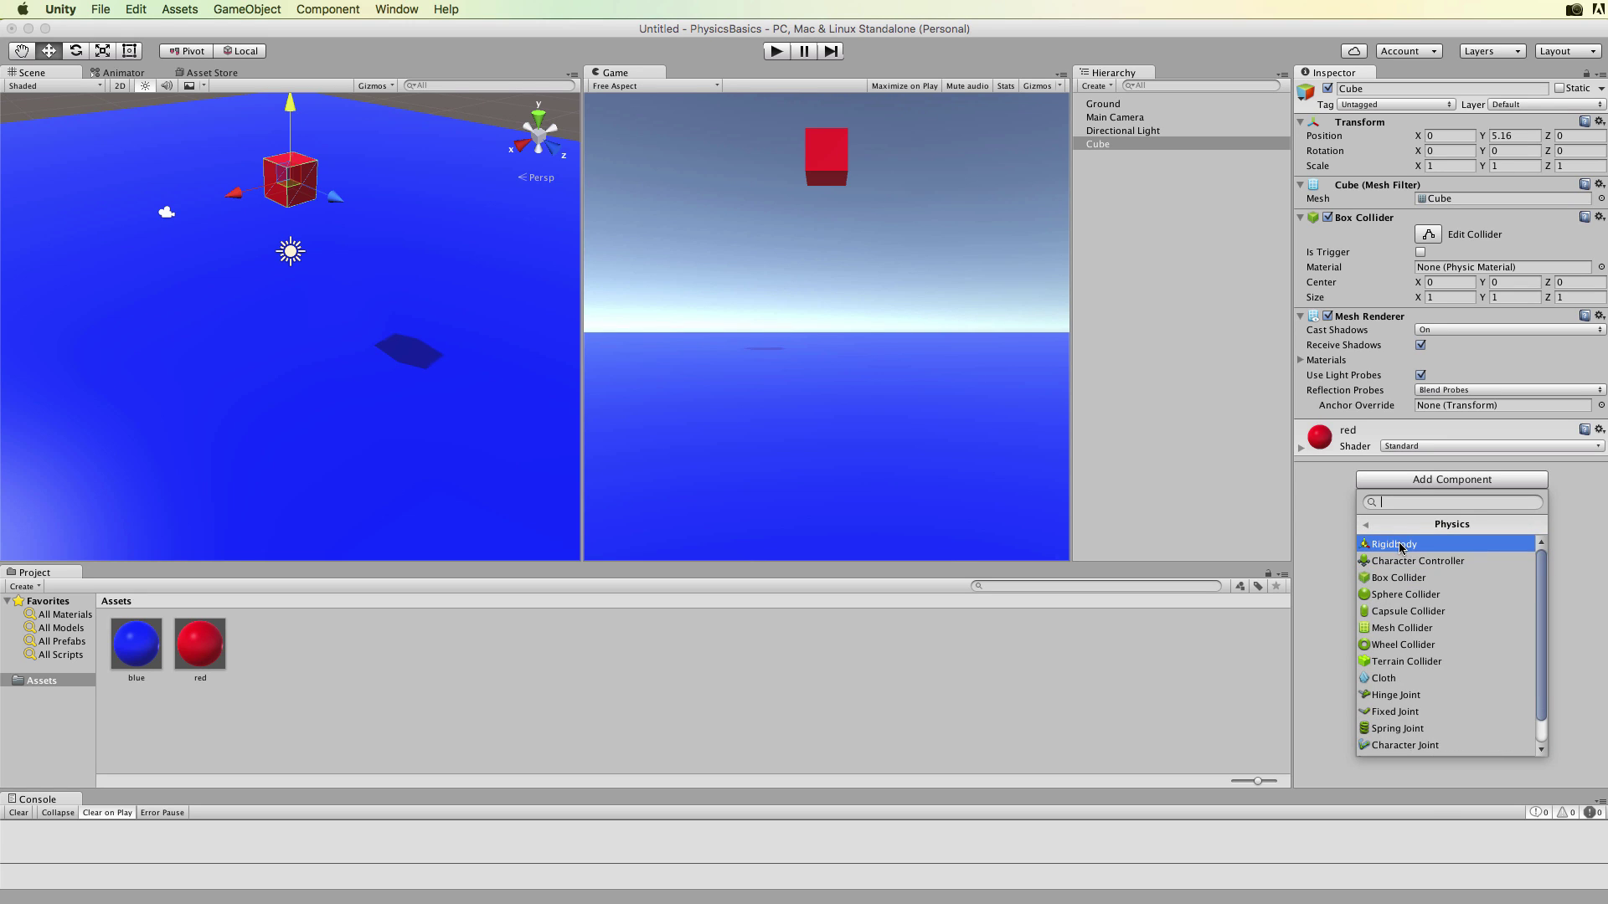
left_click(1402, 546)
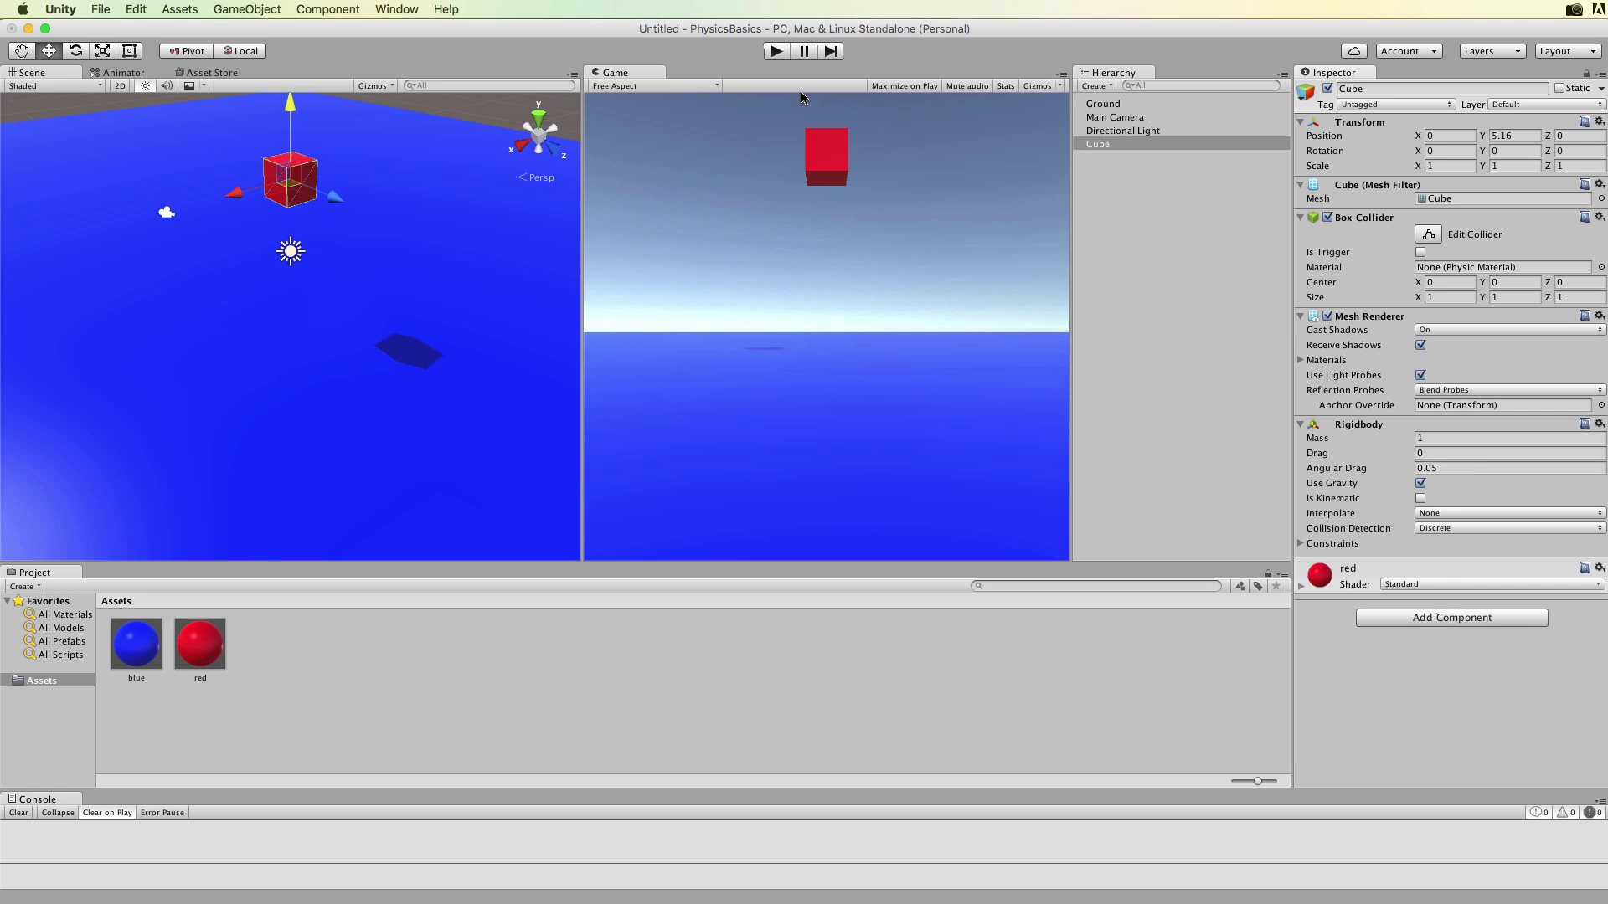
left_click(778, 52)
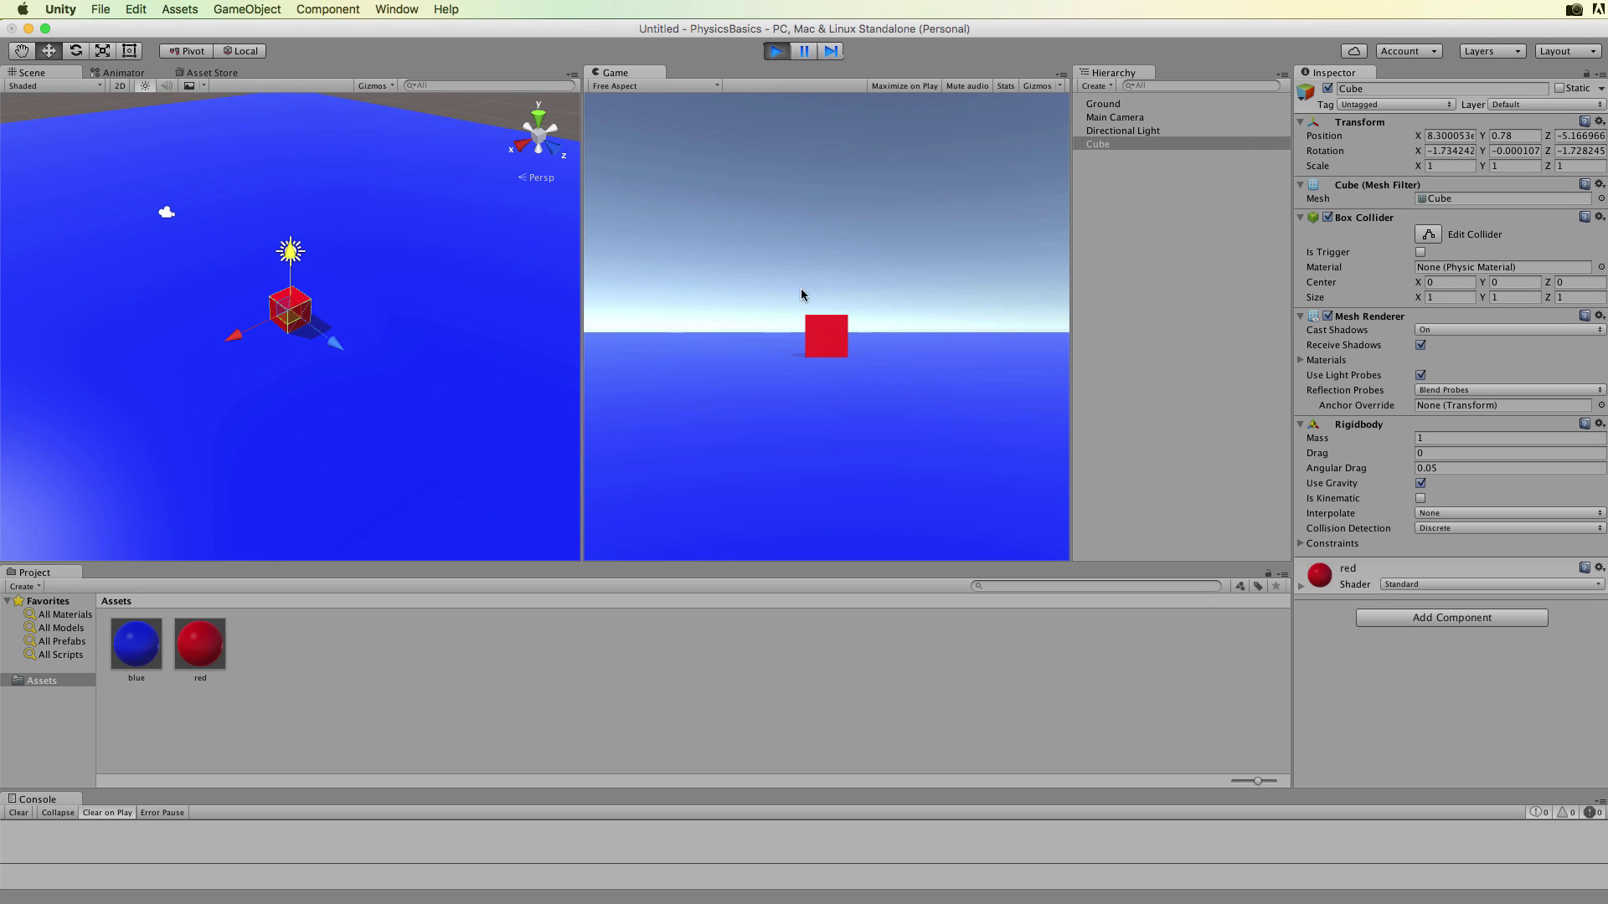
left_click(778, 52)
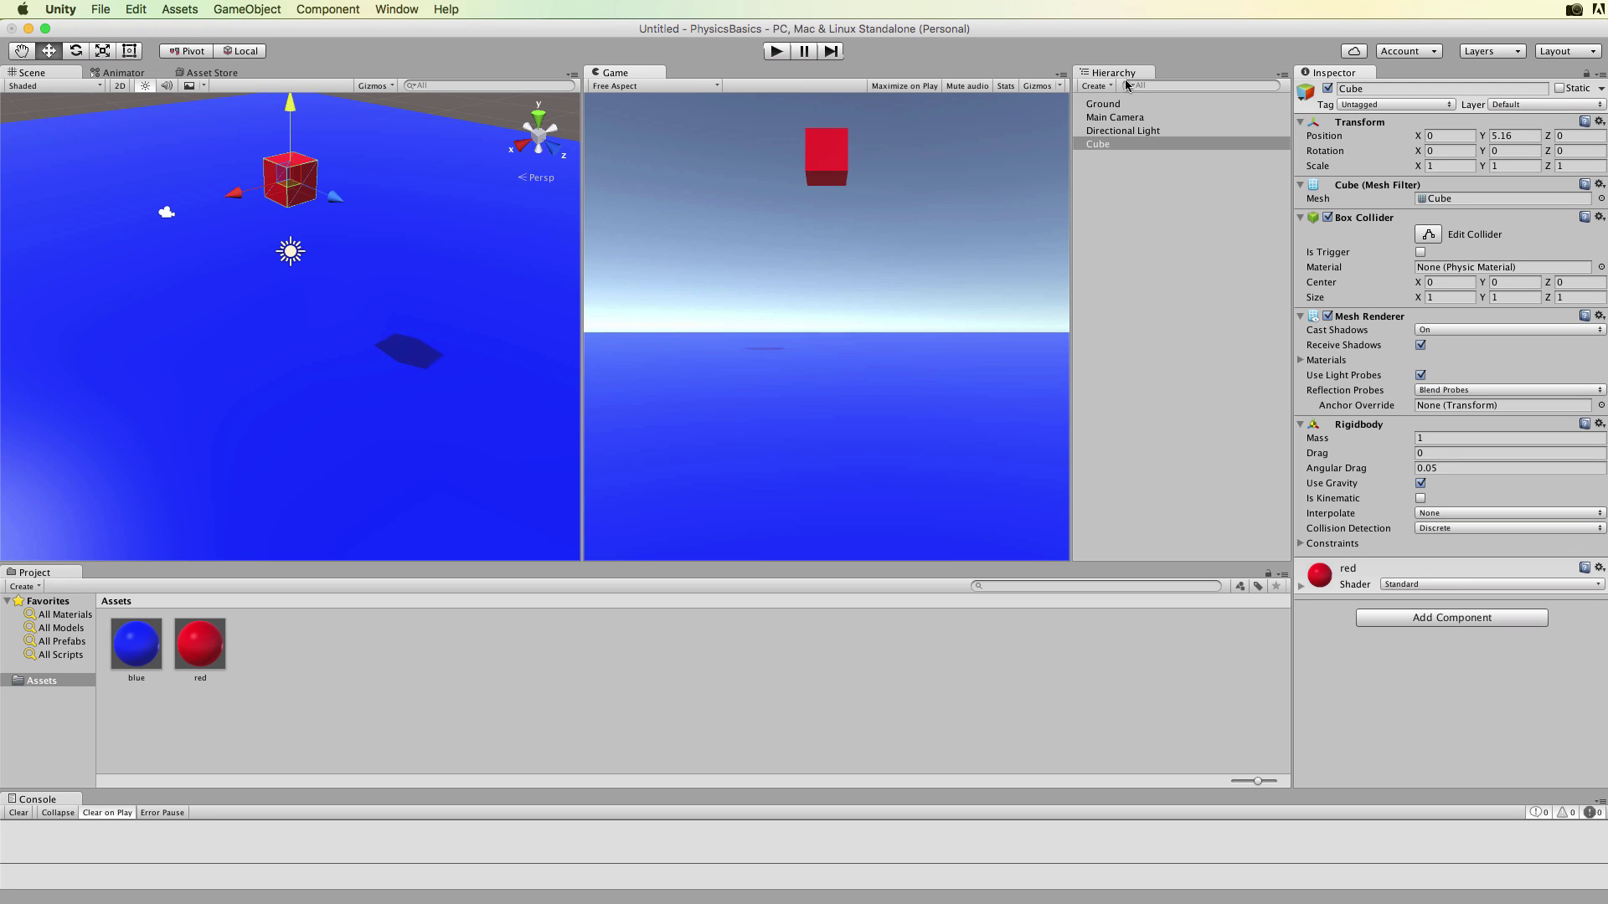
Examine the Box Collider components of Ground and the red cube, then run the scene in Play mode and stop it
left_click(1111, 106)
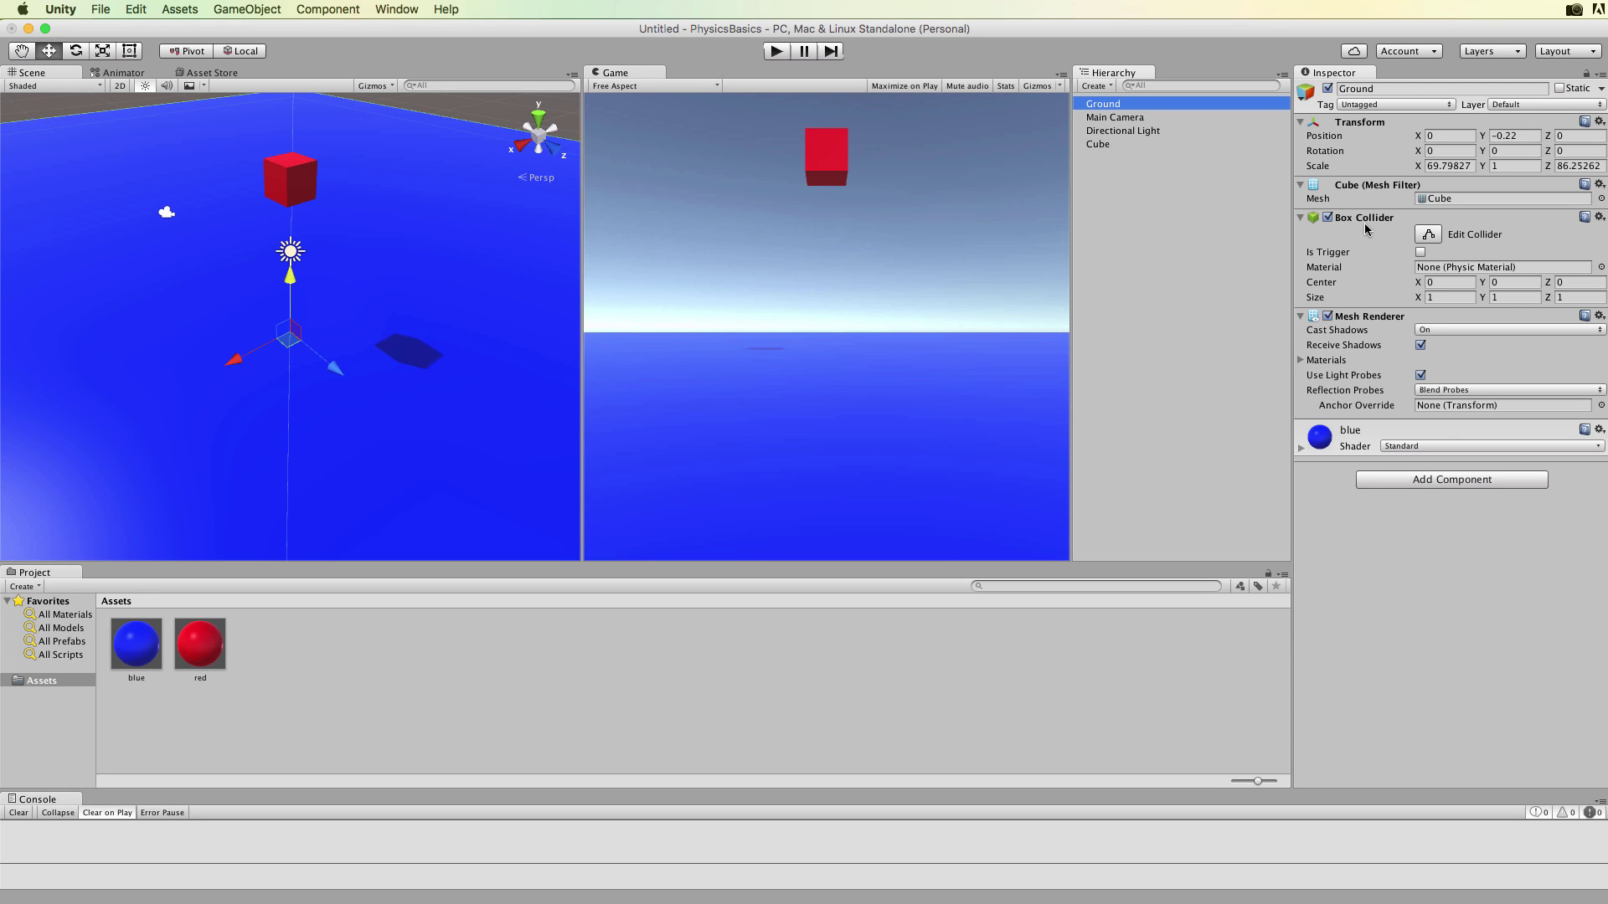
left_click(1096, 145)
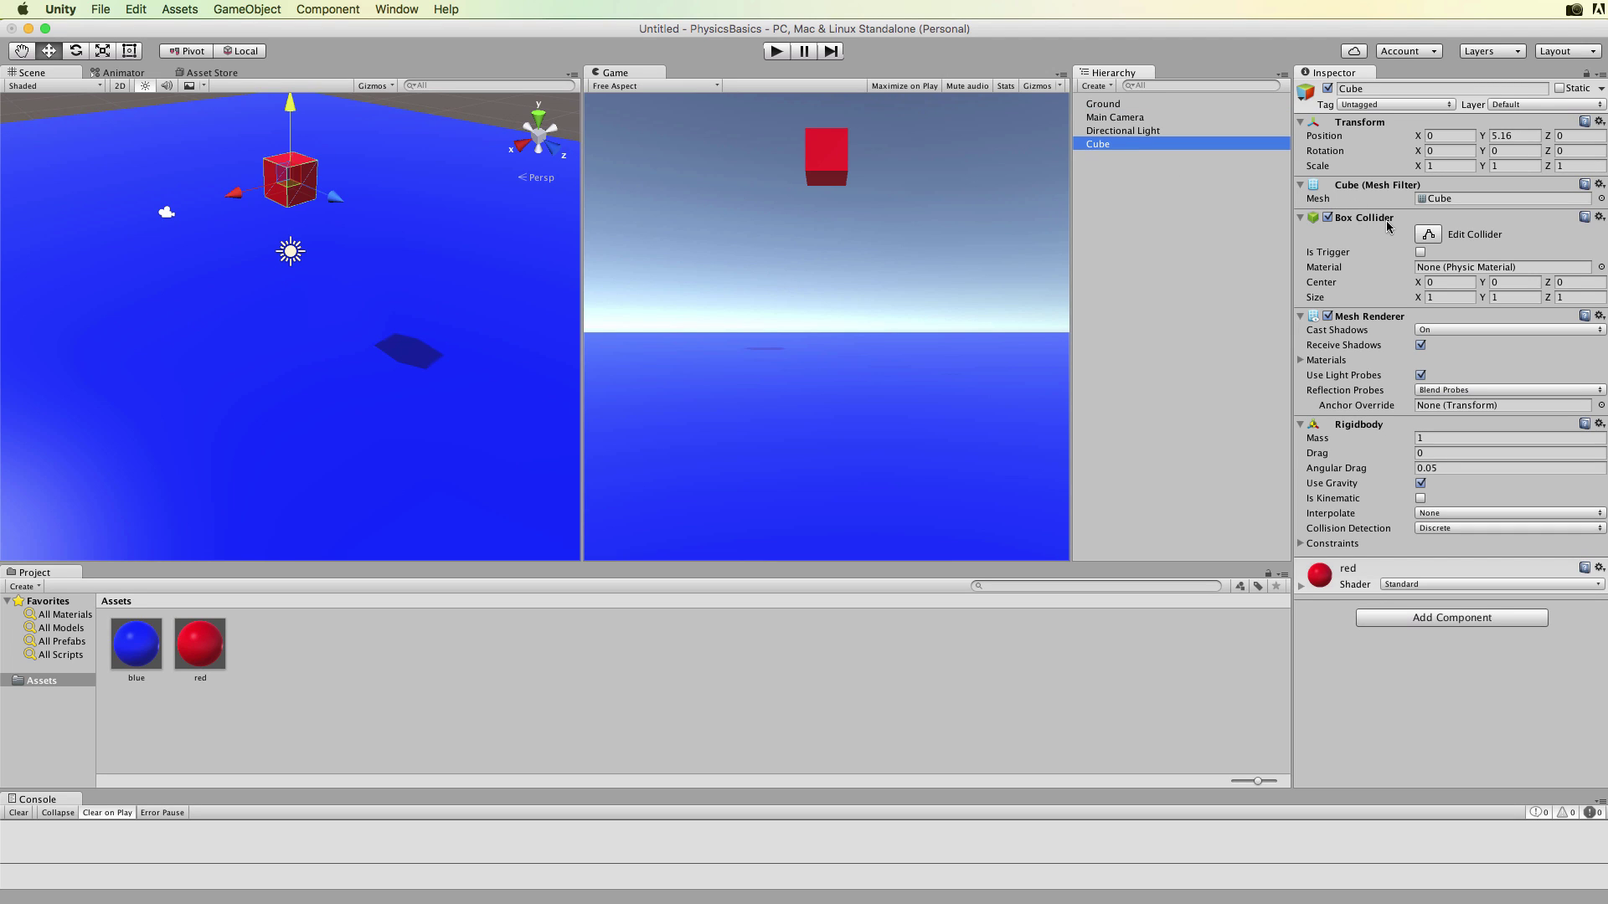
left_click(1103, 105)
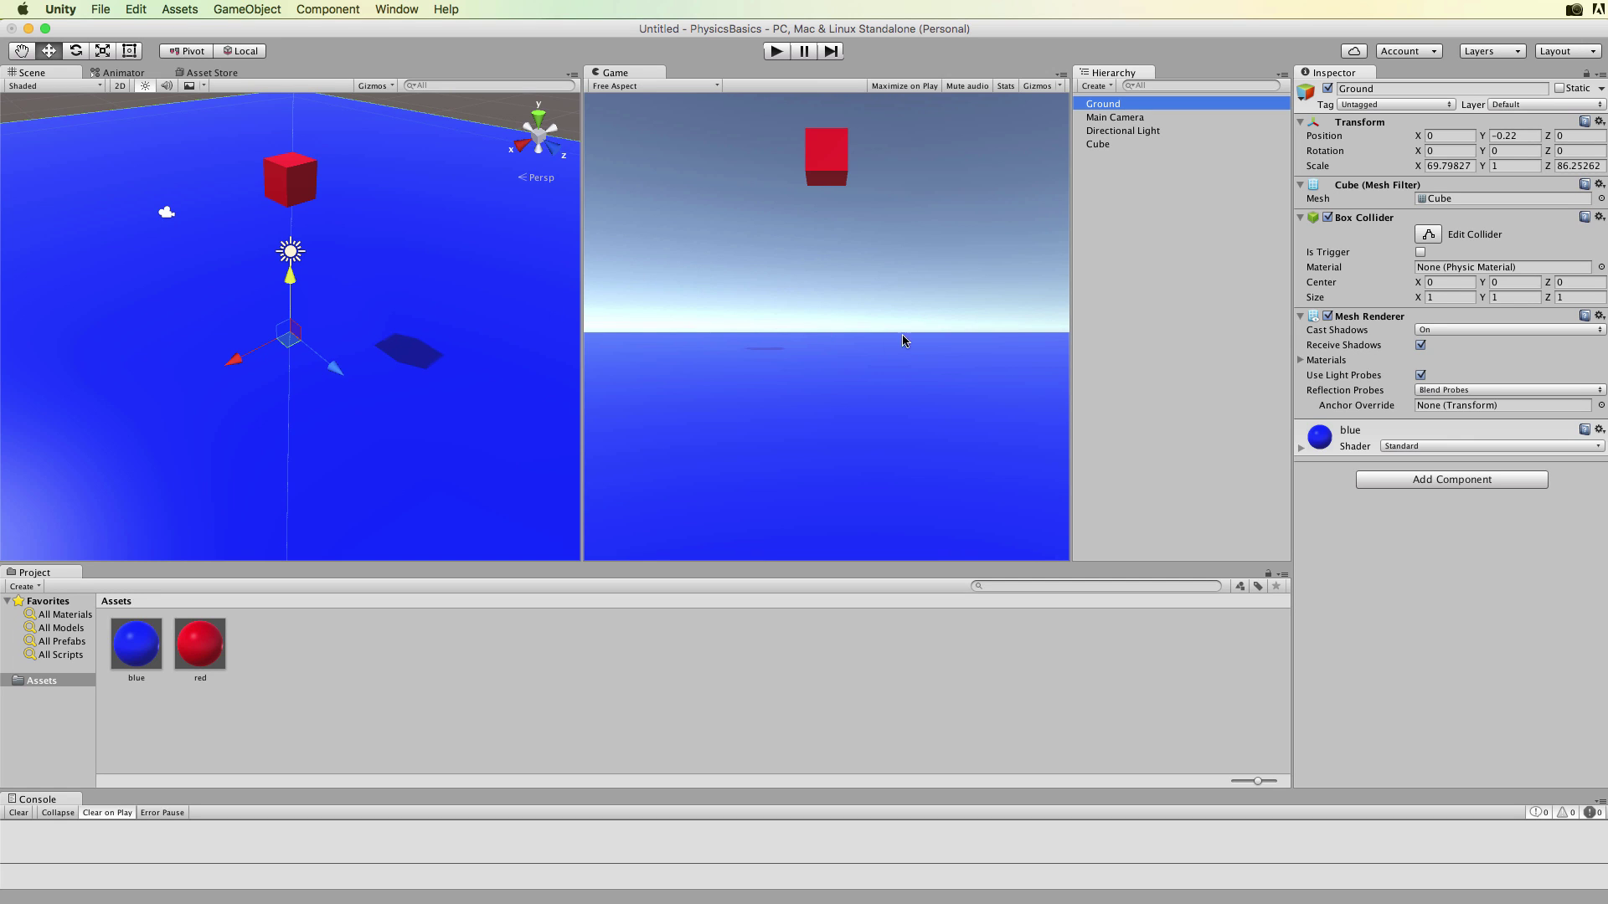
left_click(1388, 220)
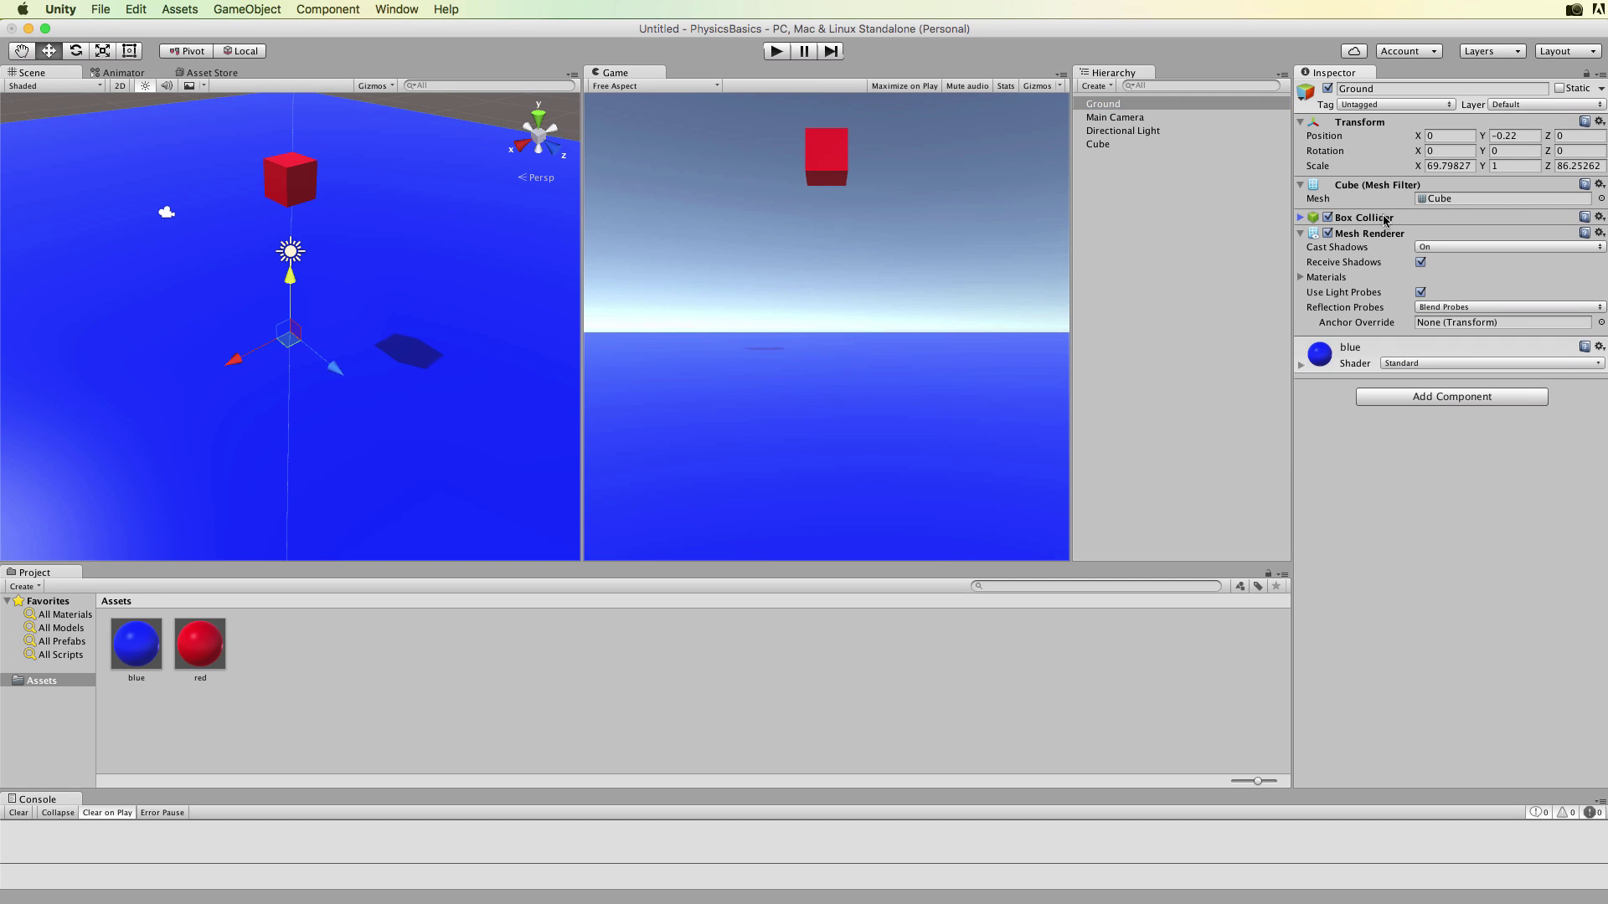
left_click(1320, 220)
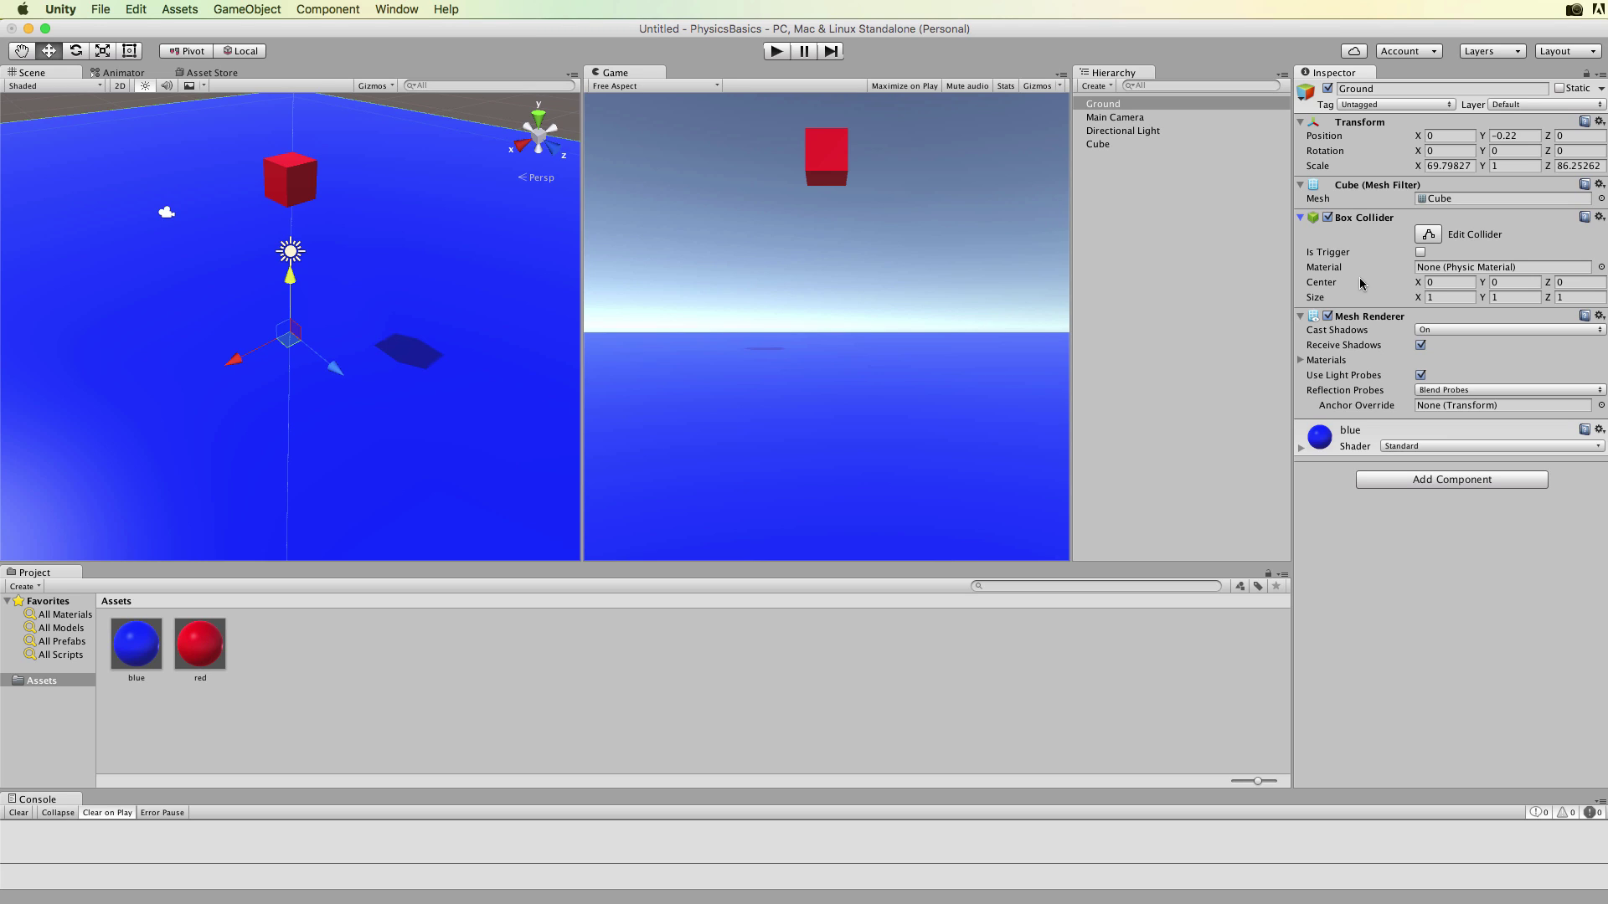
left_click(1099, 144)
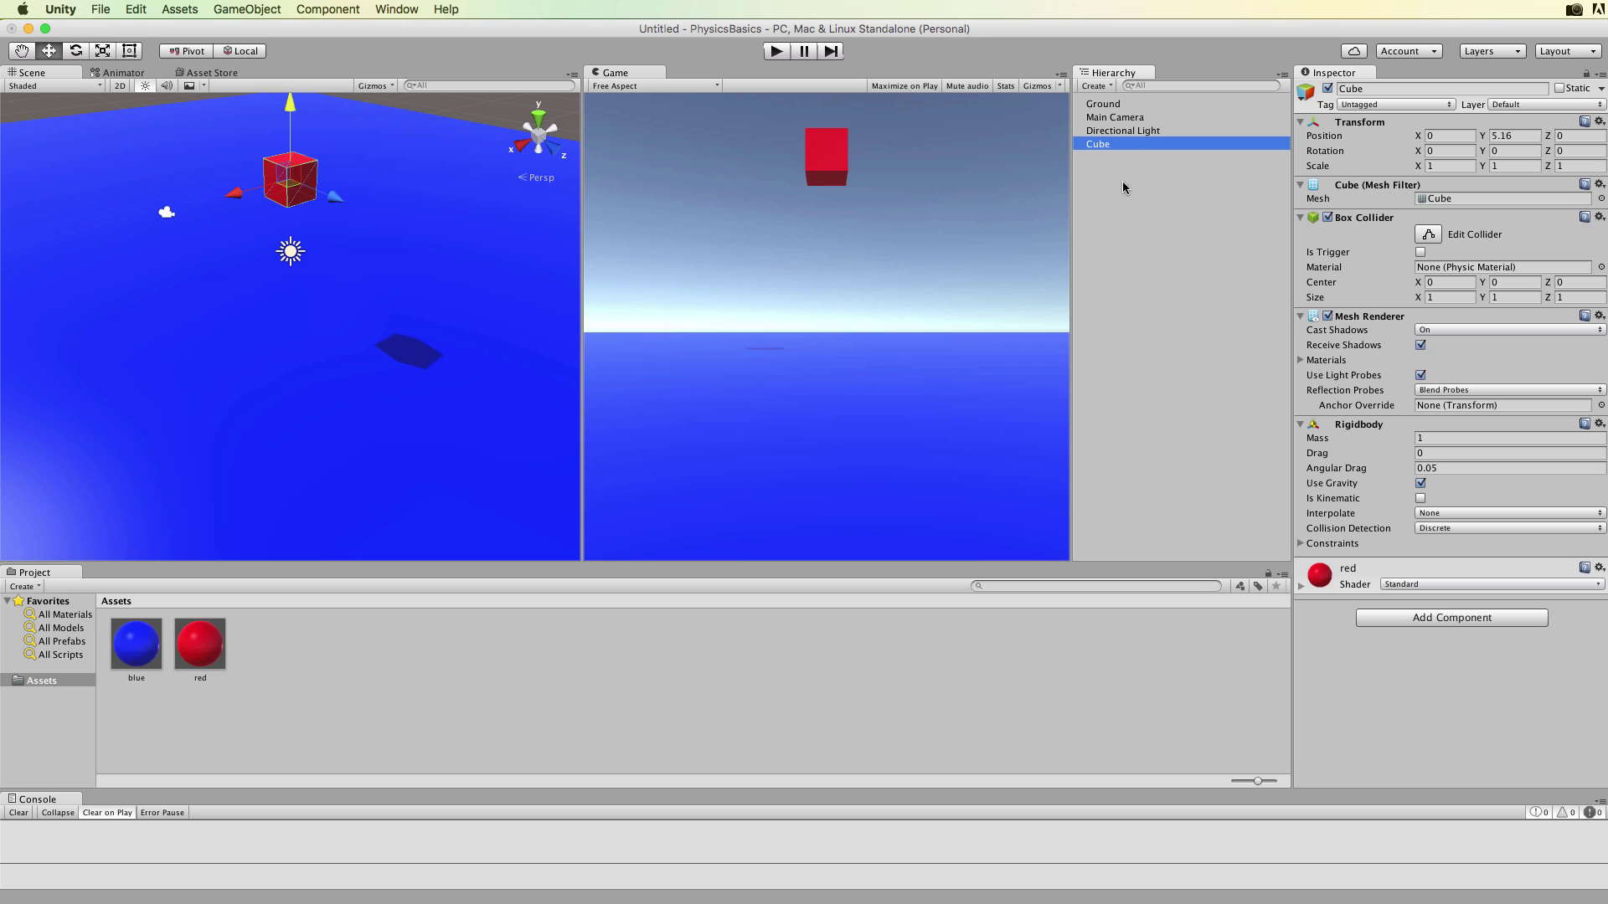
left_click(777, 52)
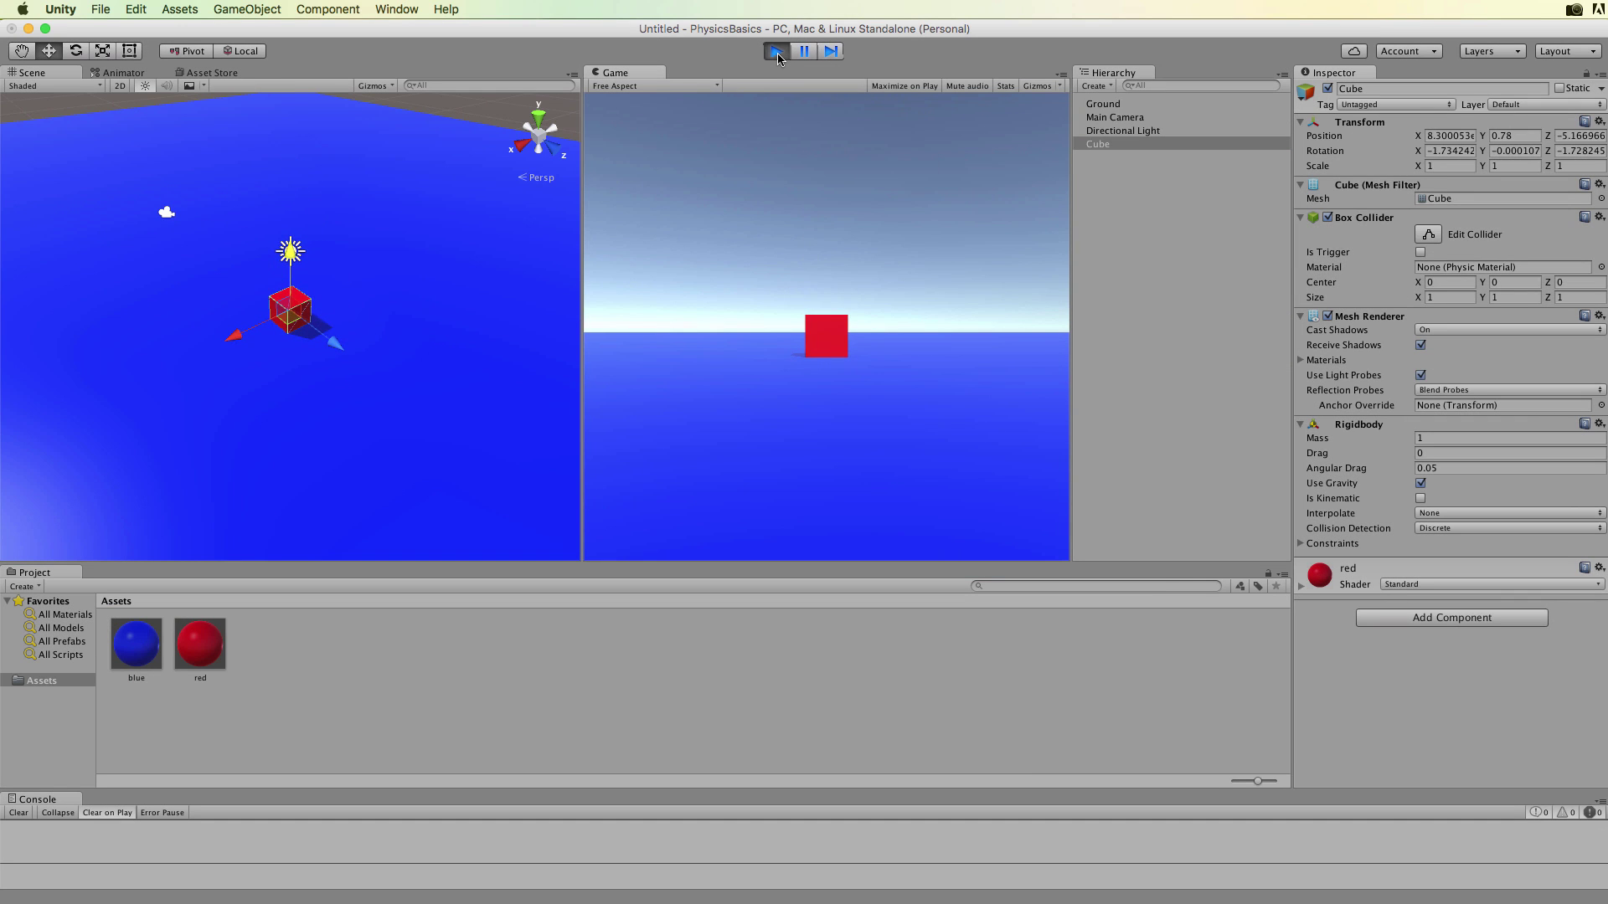
left_click(777, 51)
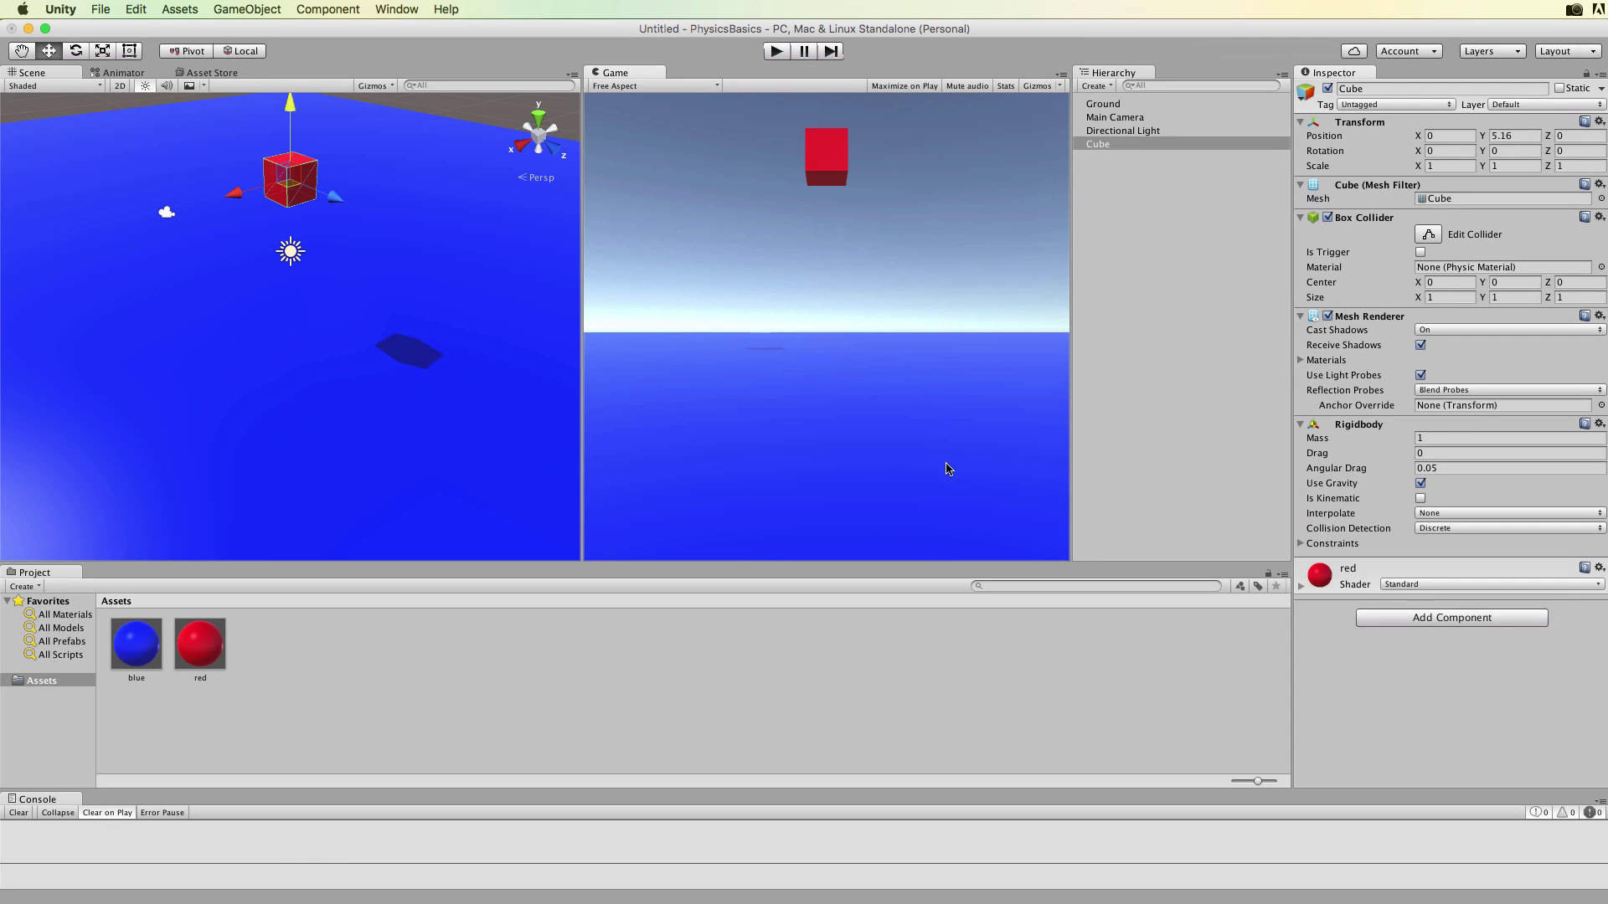
Disable Ground's Box Collider, test the cube's fall in Play mode, and stop the run
left_click(1103, 105)
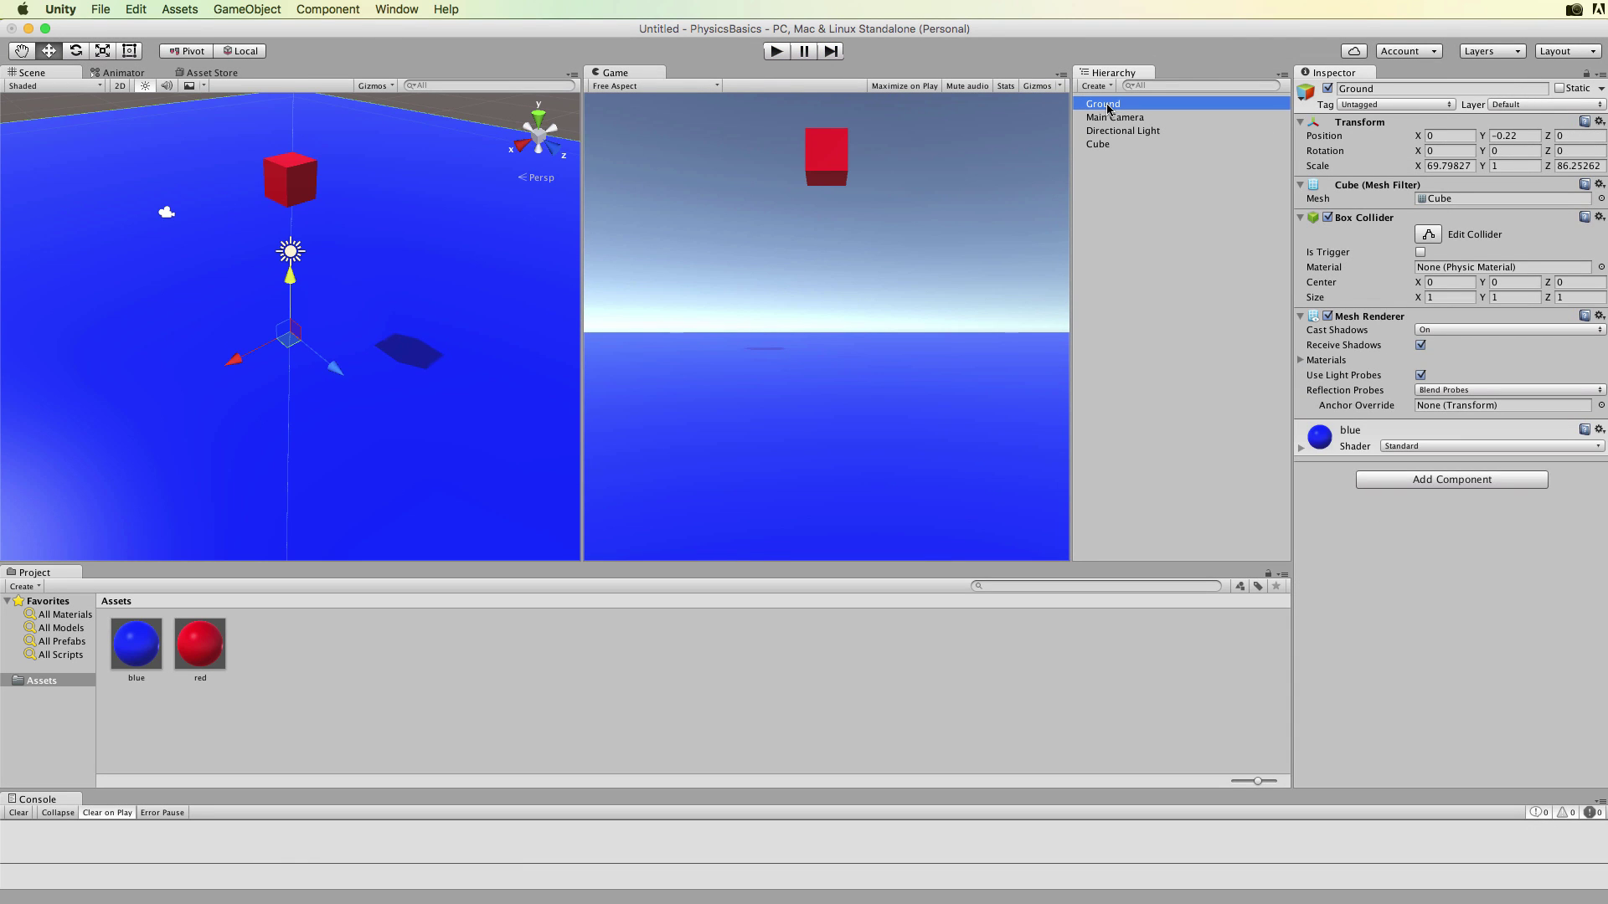
left_click(1330, 219)
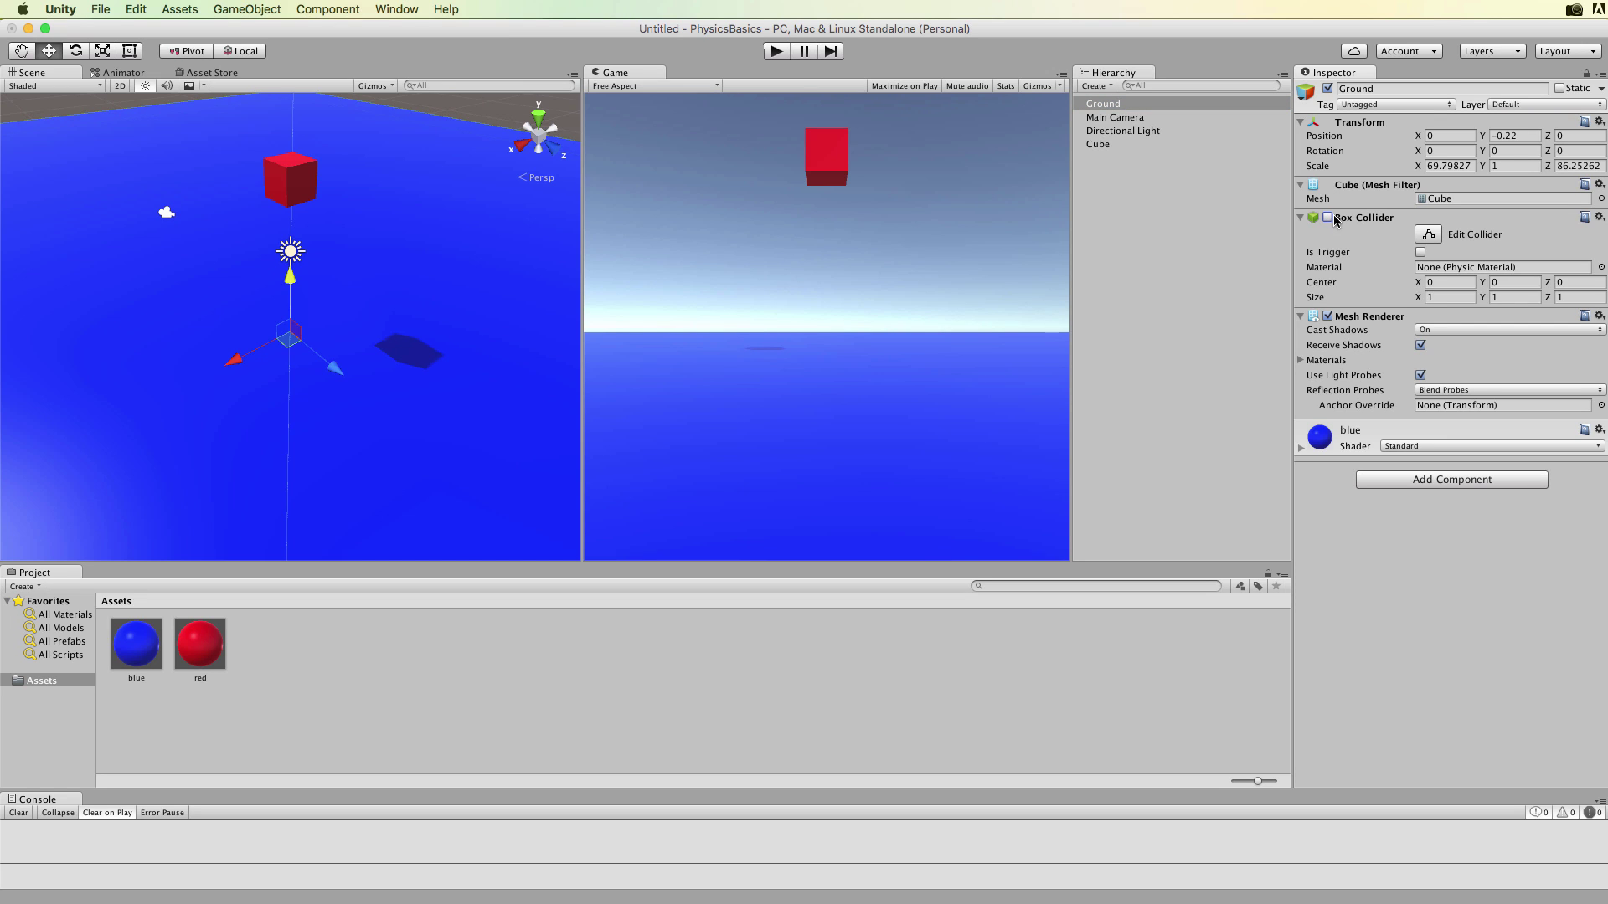
left_click(776, 51)
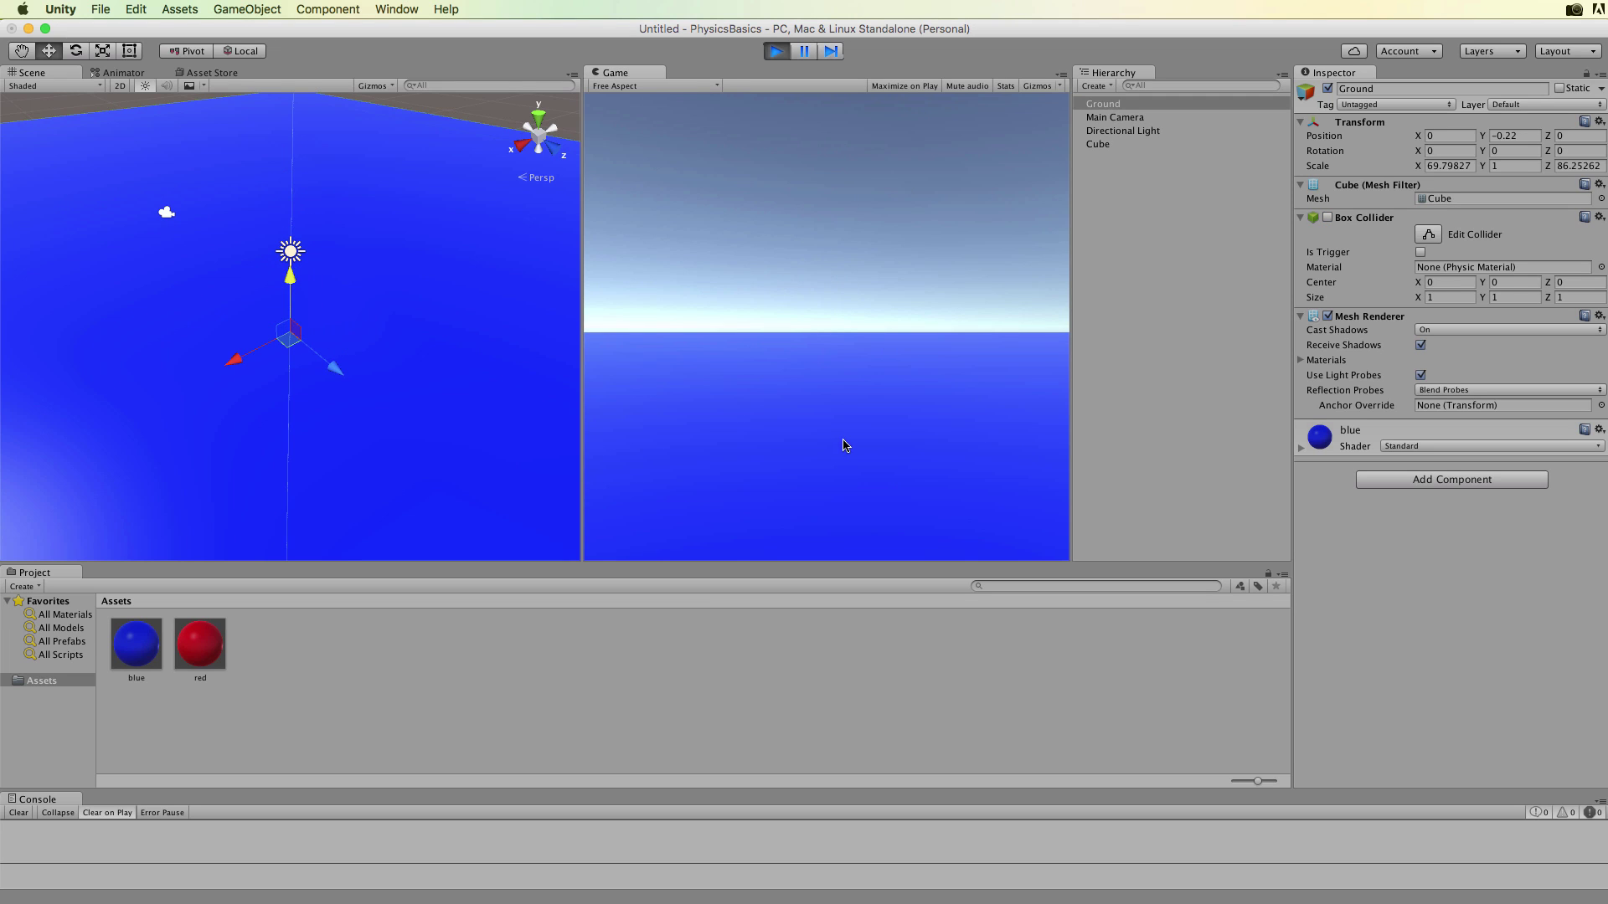
left_click(779, 52)
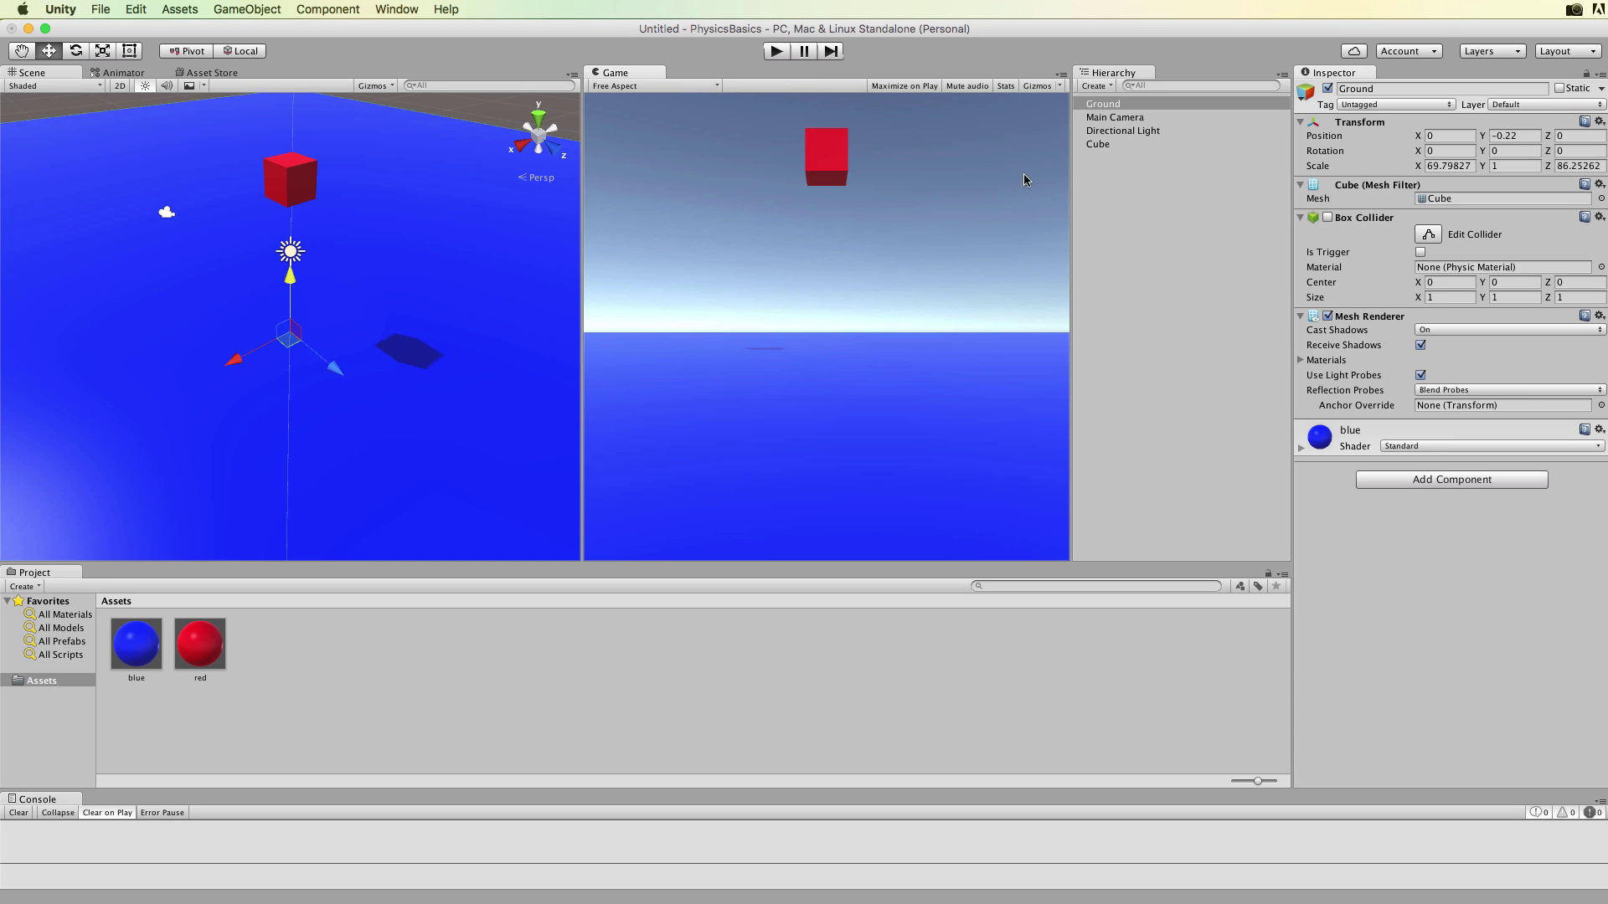
Re-enable Ground's Box Collider and run the scene again in Play mode, stopping the run
left_click(1098, 145)
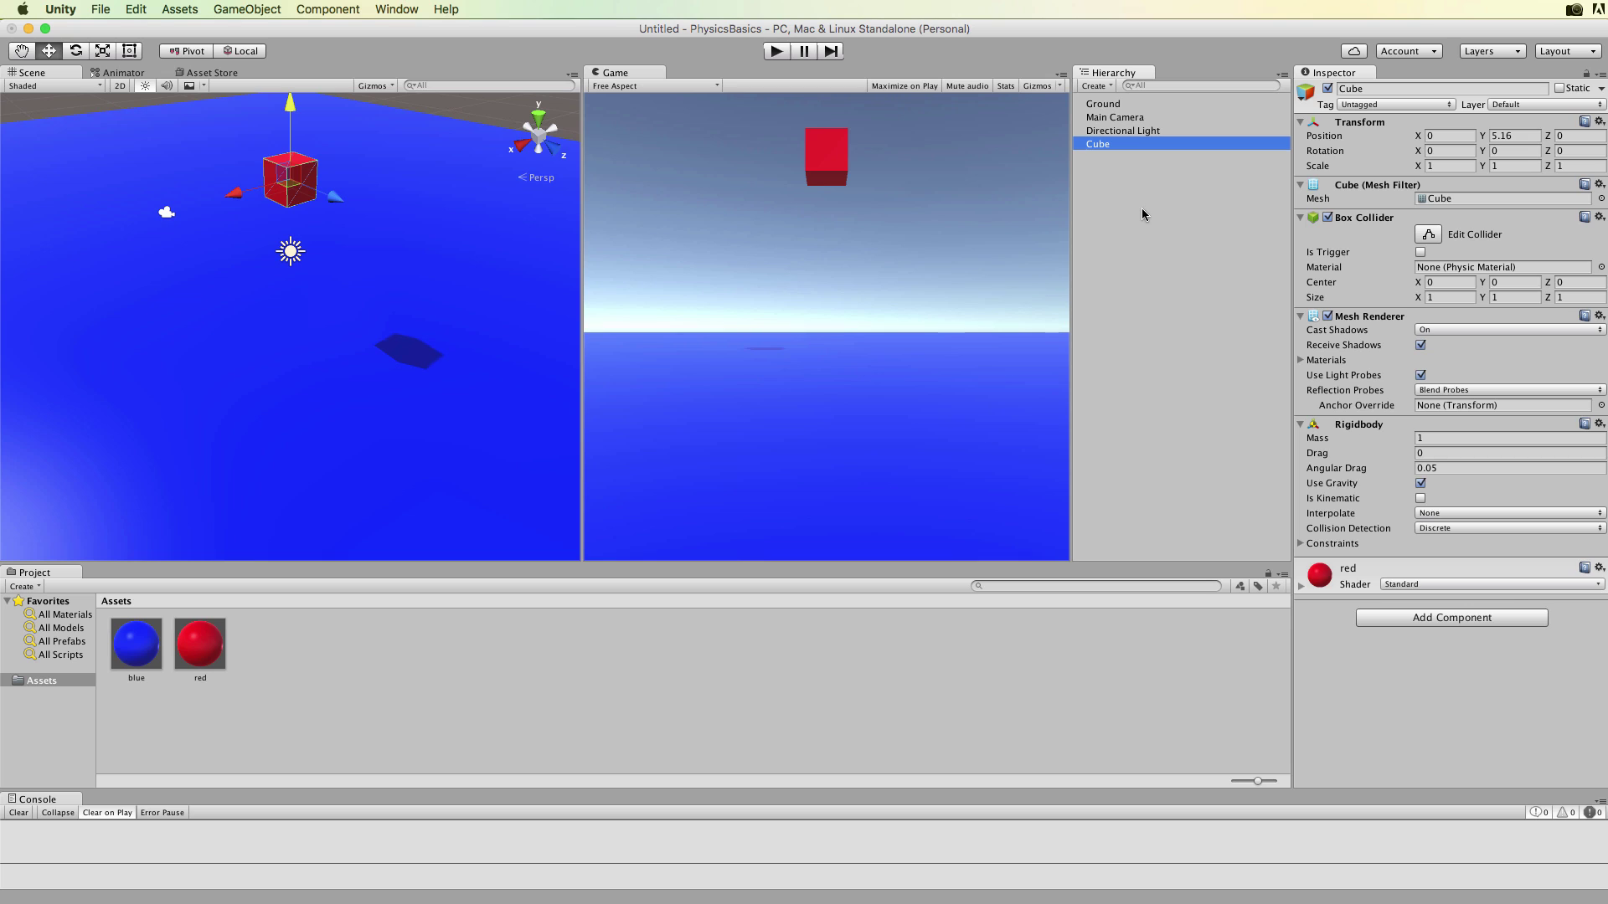
left_click(1114, 105)
left_click(1329, 219)
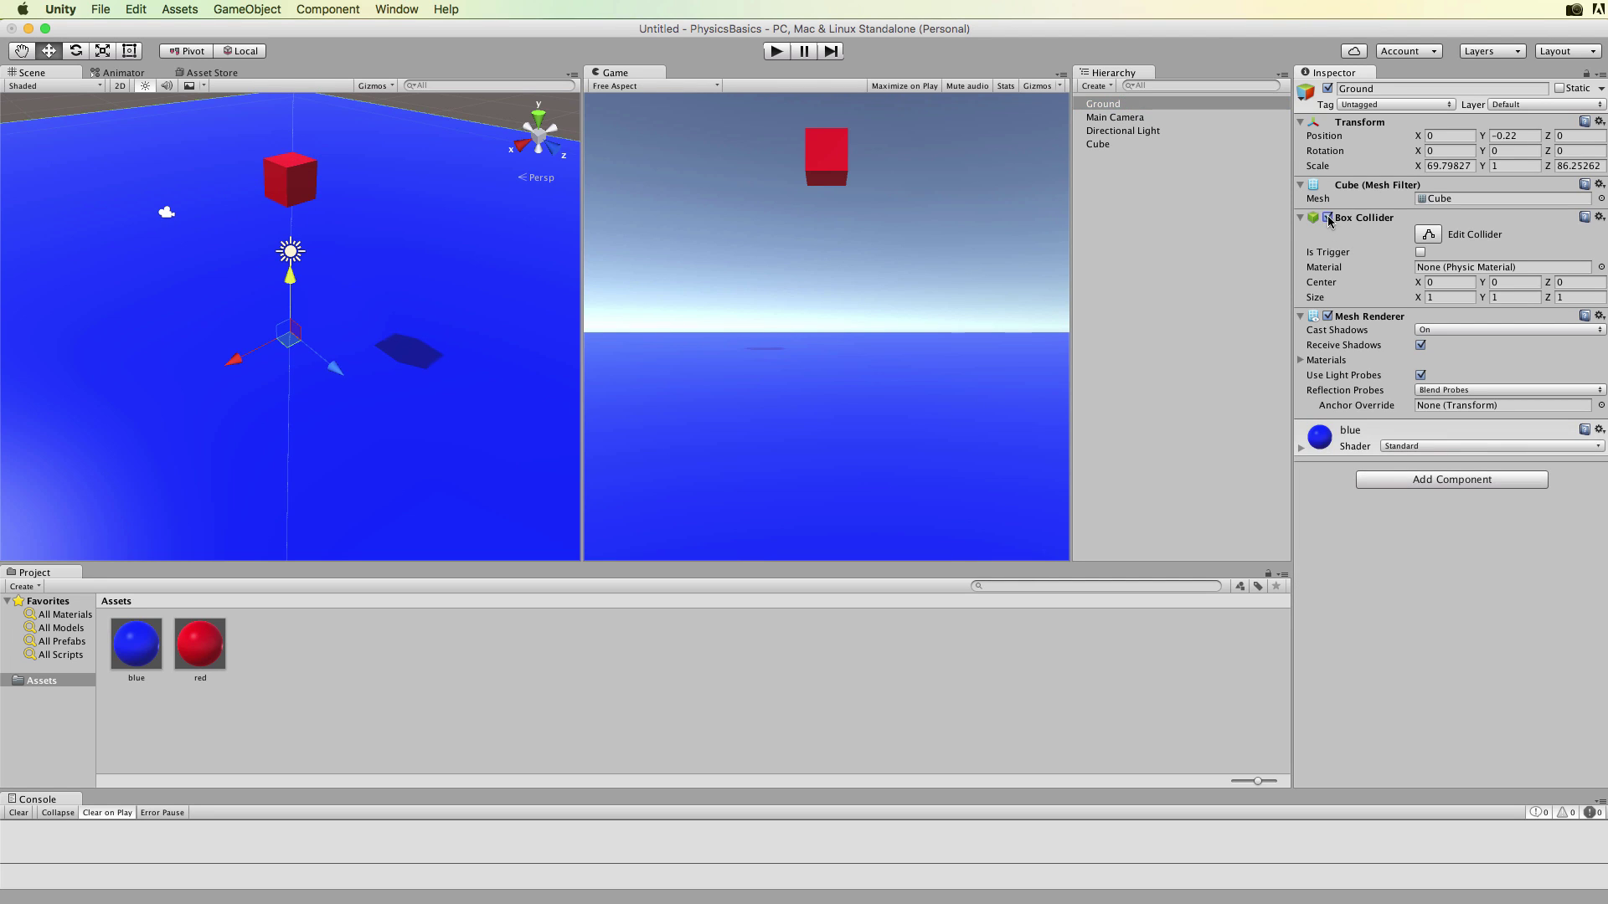
left_click(776, 51)
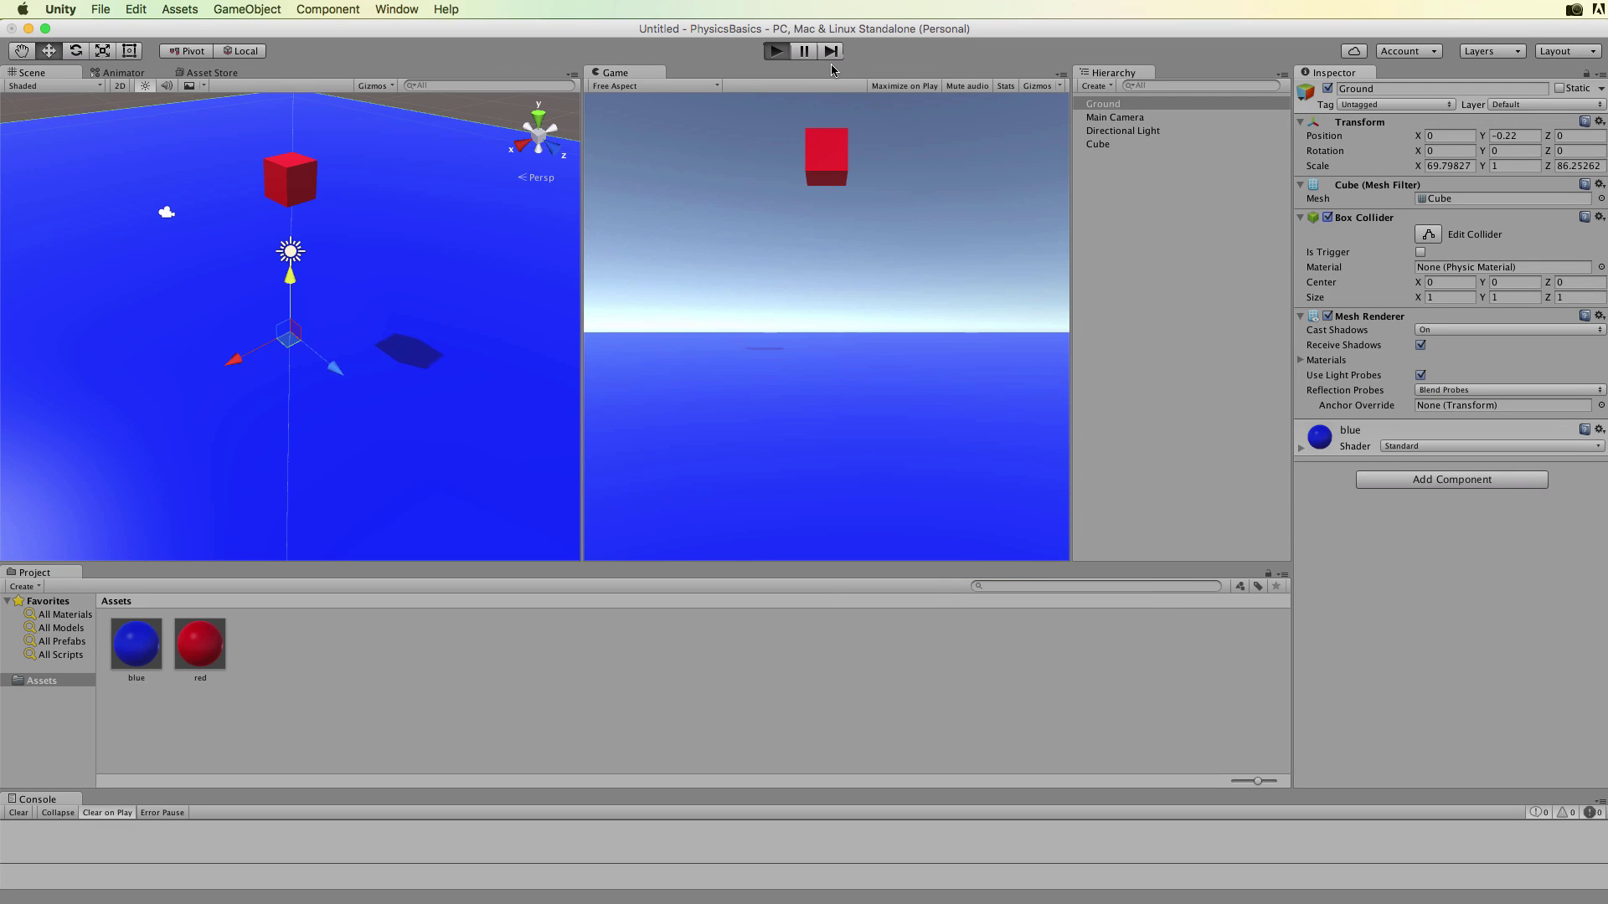
left_click(777, 52)
Turn off Use Gravity on the red cube's Rigidbody, then run the scene in Play mode and stop it
left_click(1098, 144)
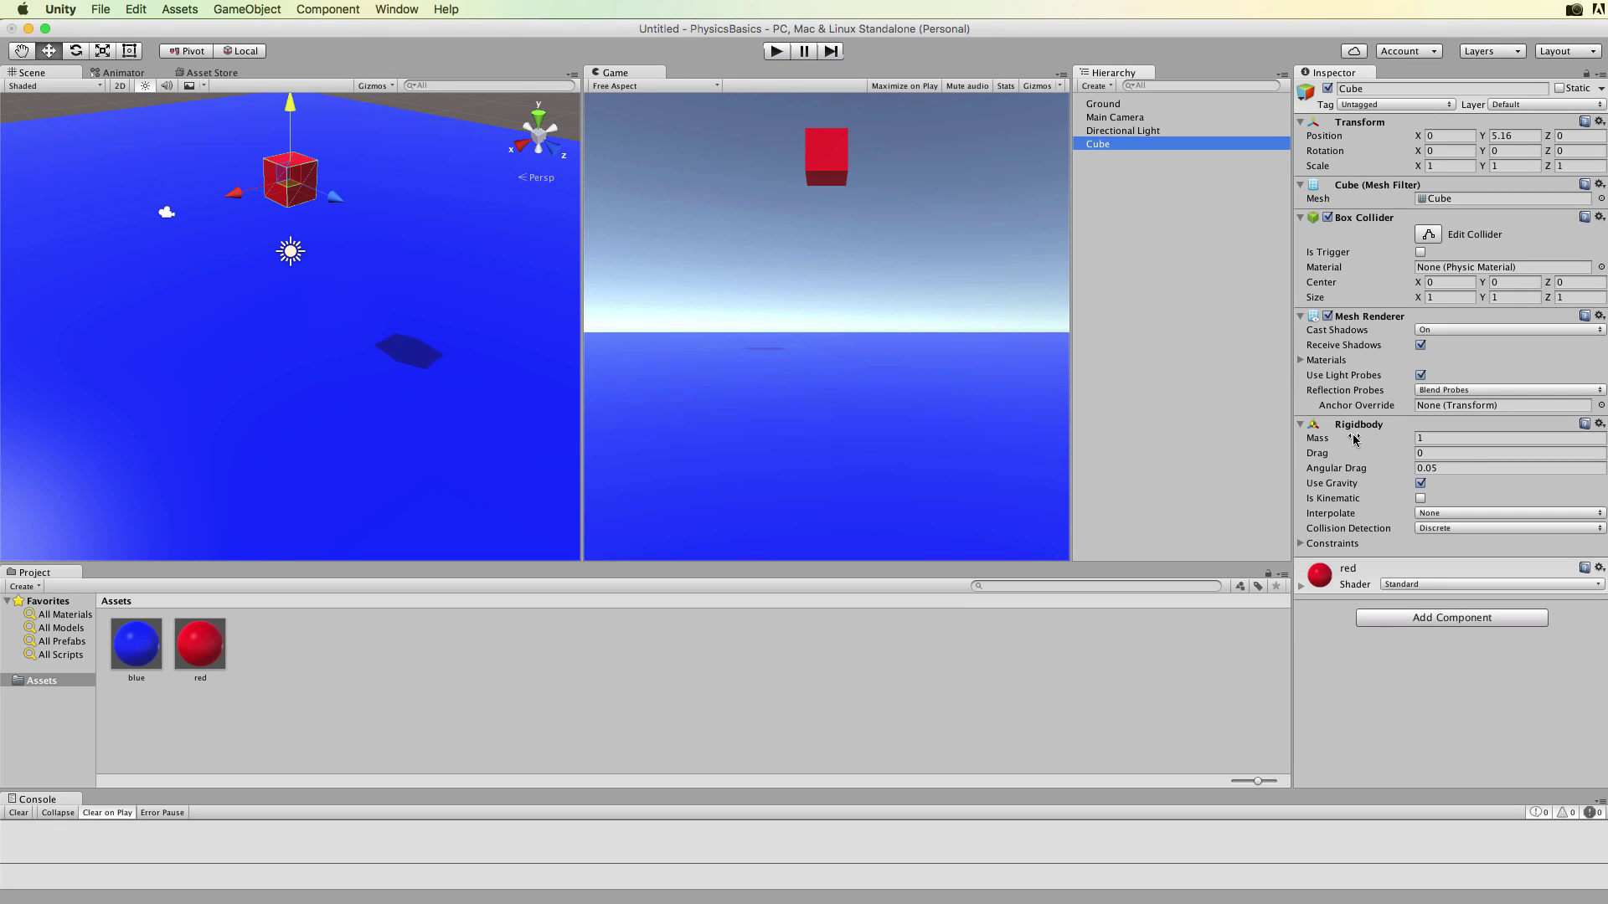
left_click(1421, 484)
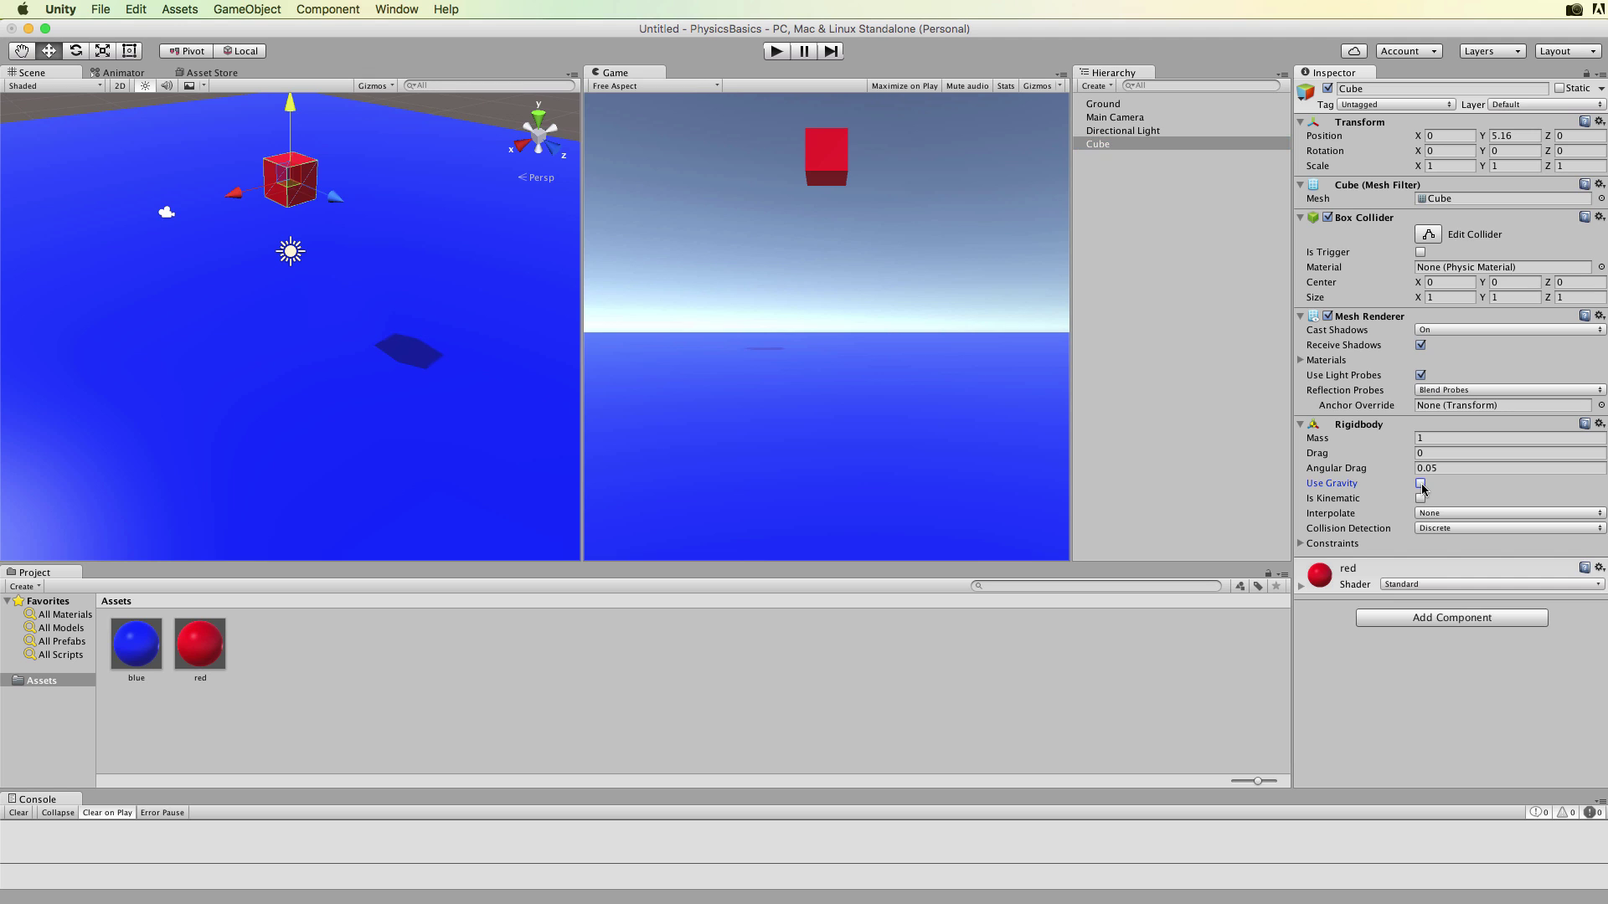
left_click(776, 52)
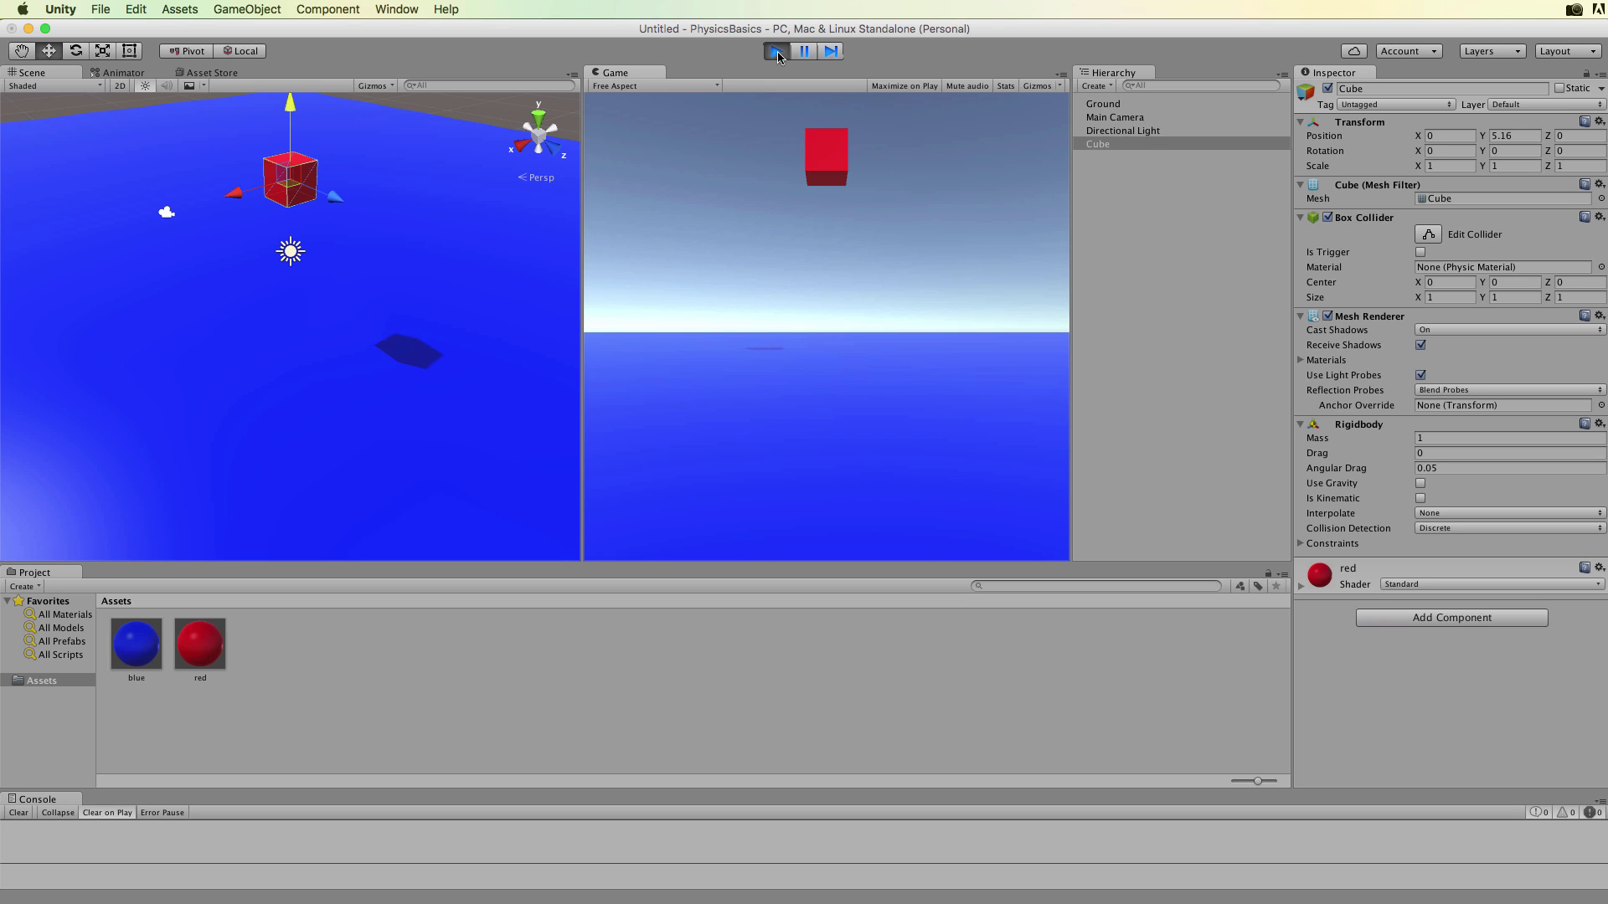
left_click(777, 52)
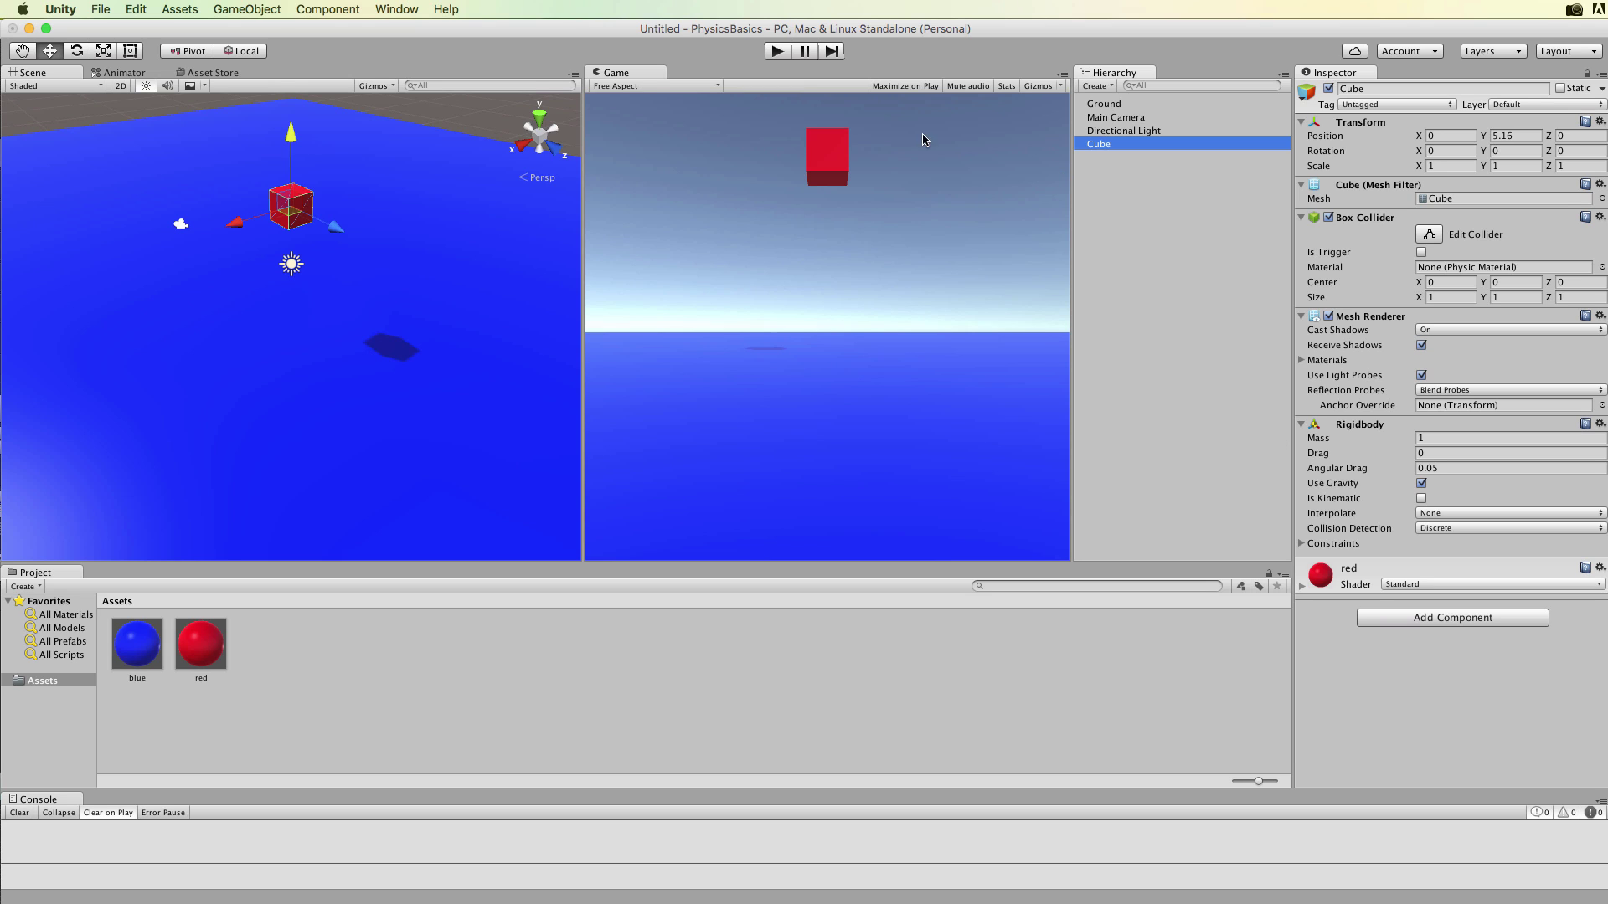
Open the project's Physics settings, set the Y gravity to 9.81, and test the scene in Play mode before stopping it
left_click(137, 9)
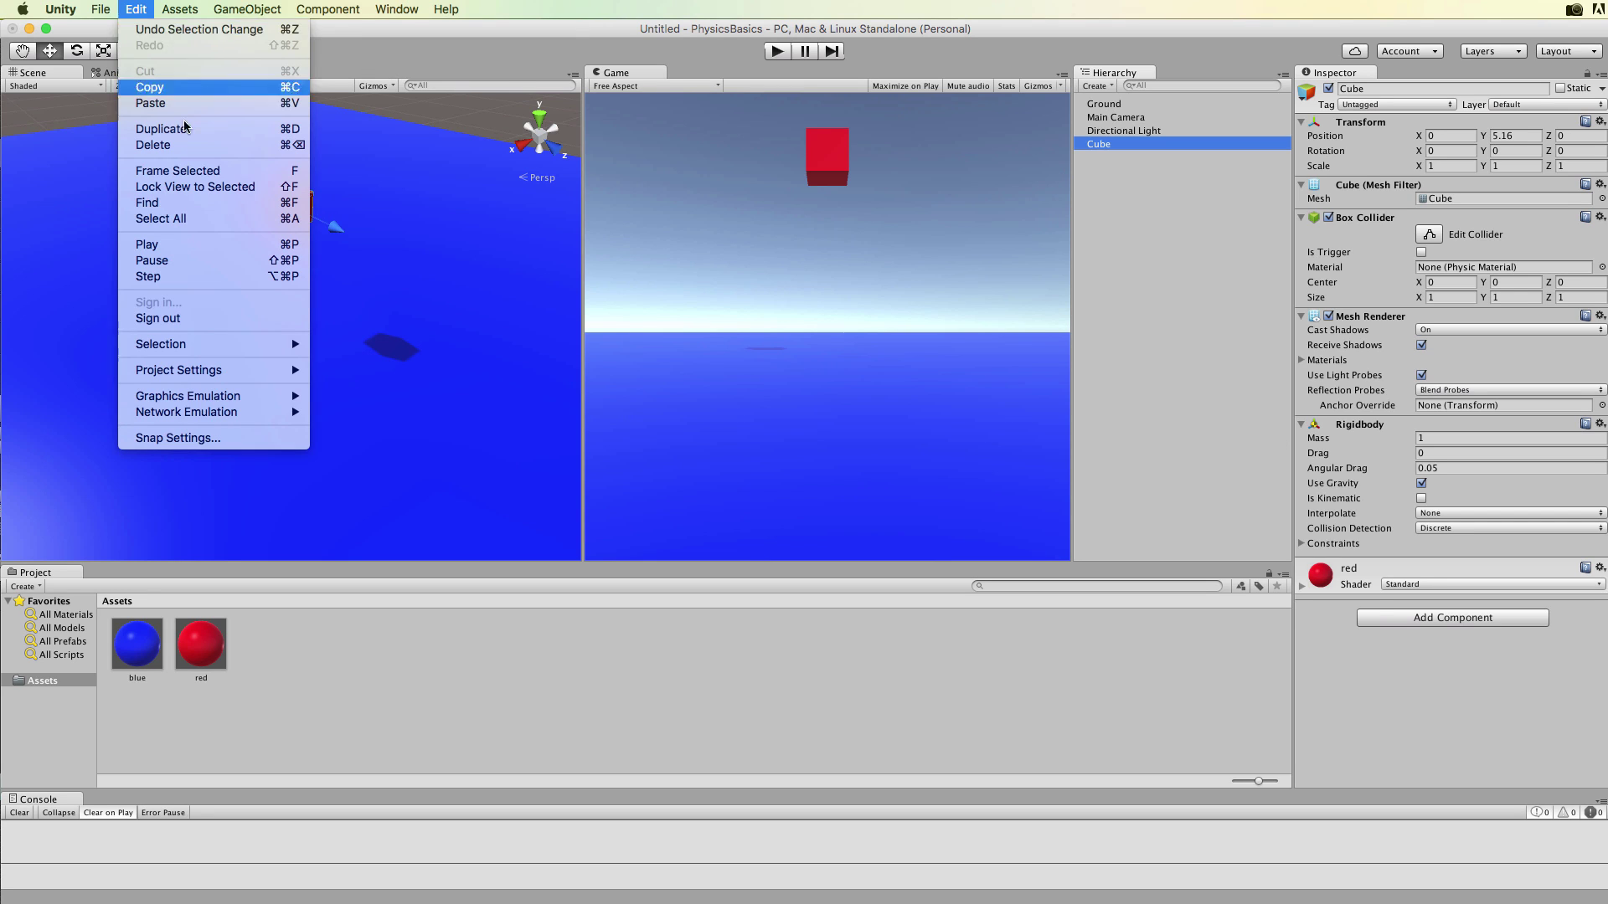
mouse_move(201, 376)
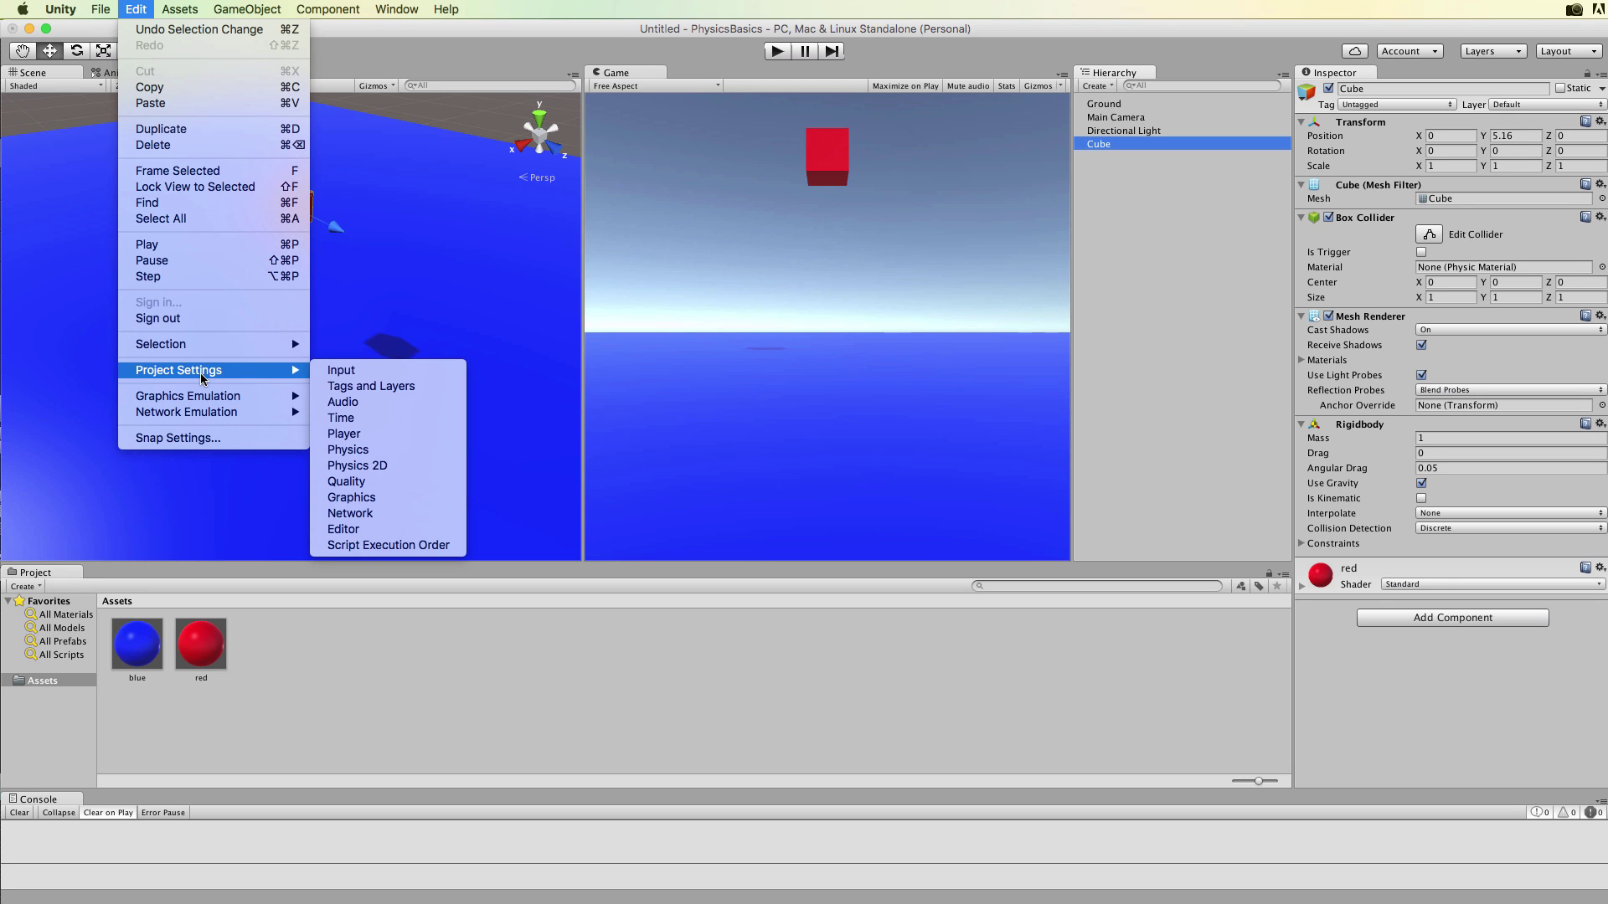
left_click(365, 453)
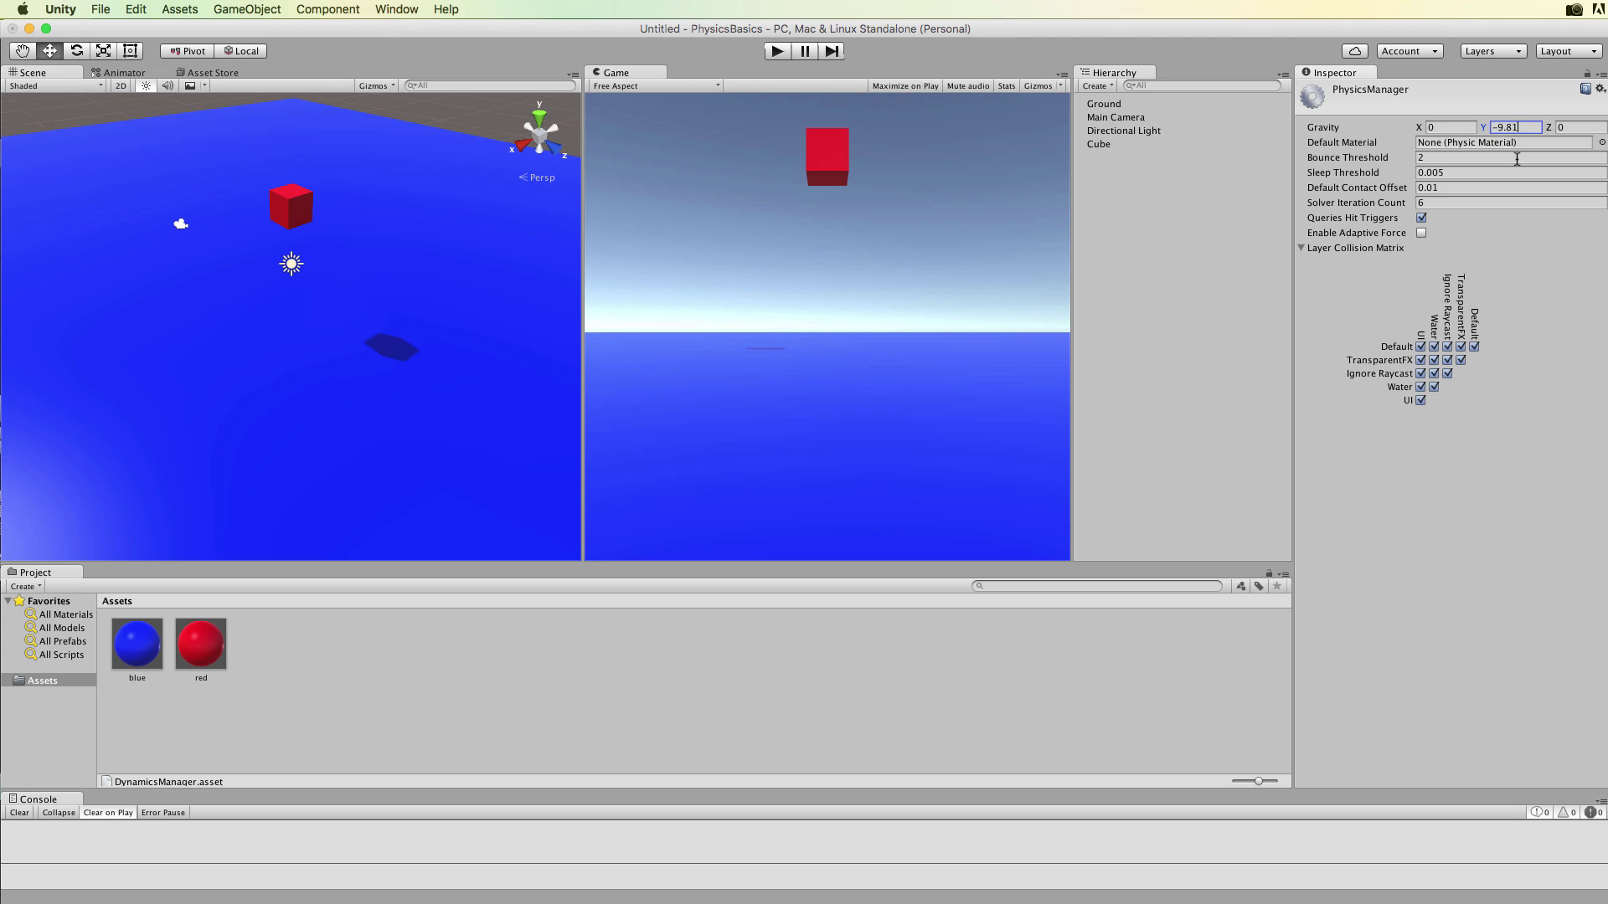
left_click(1494, 127)
key("BackSpace")
left_click(777, 52)
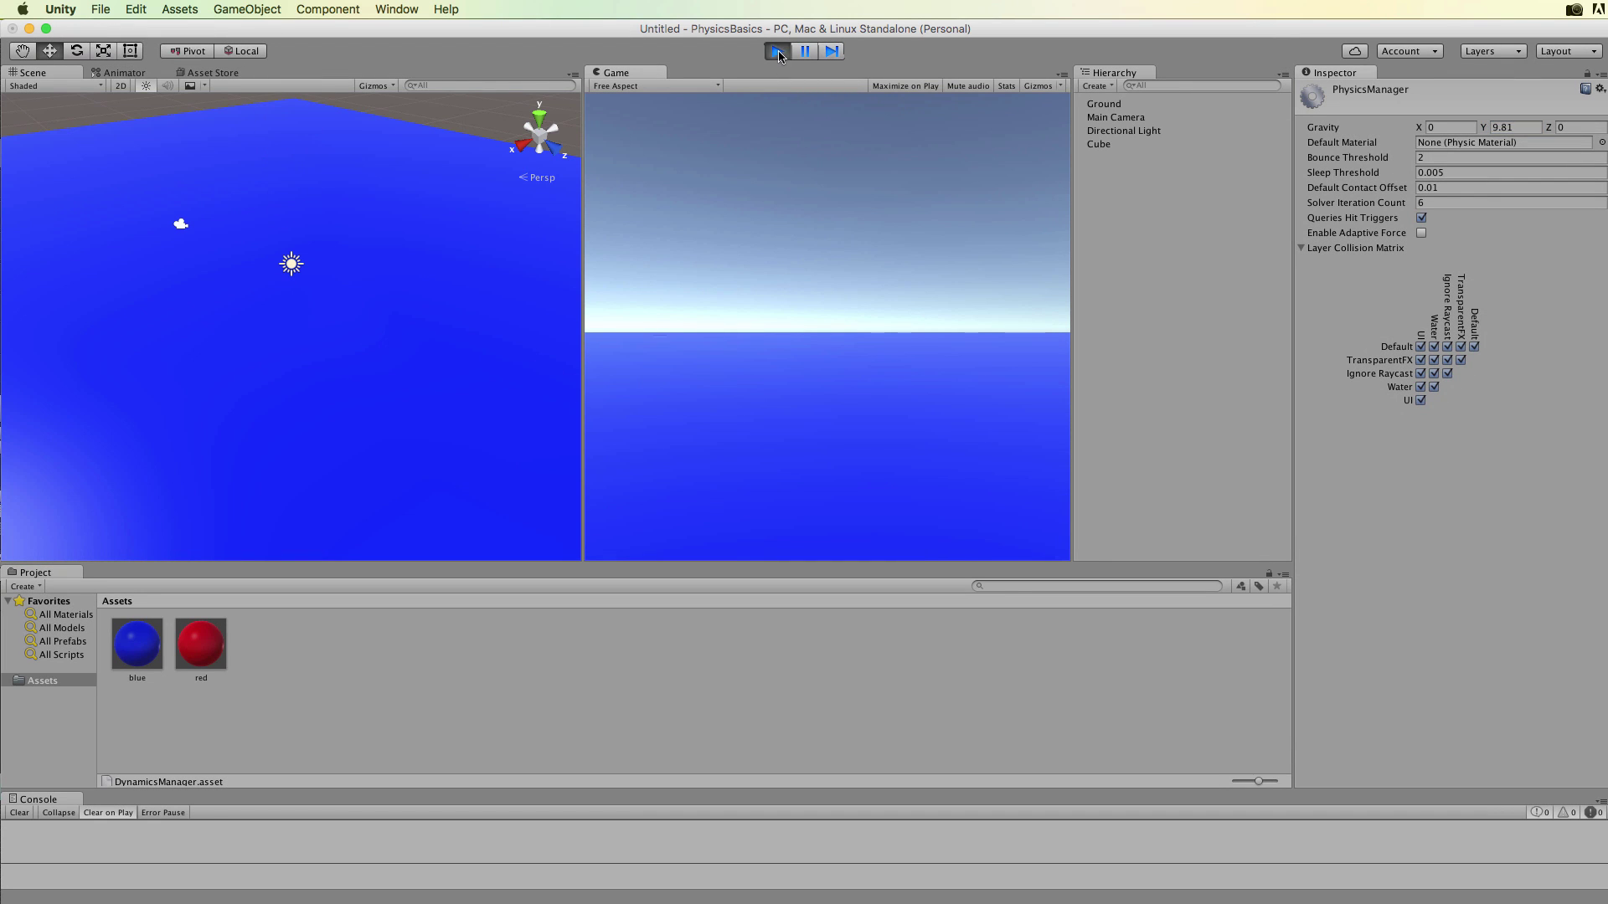
left_click(778, 52)
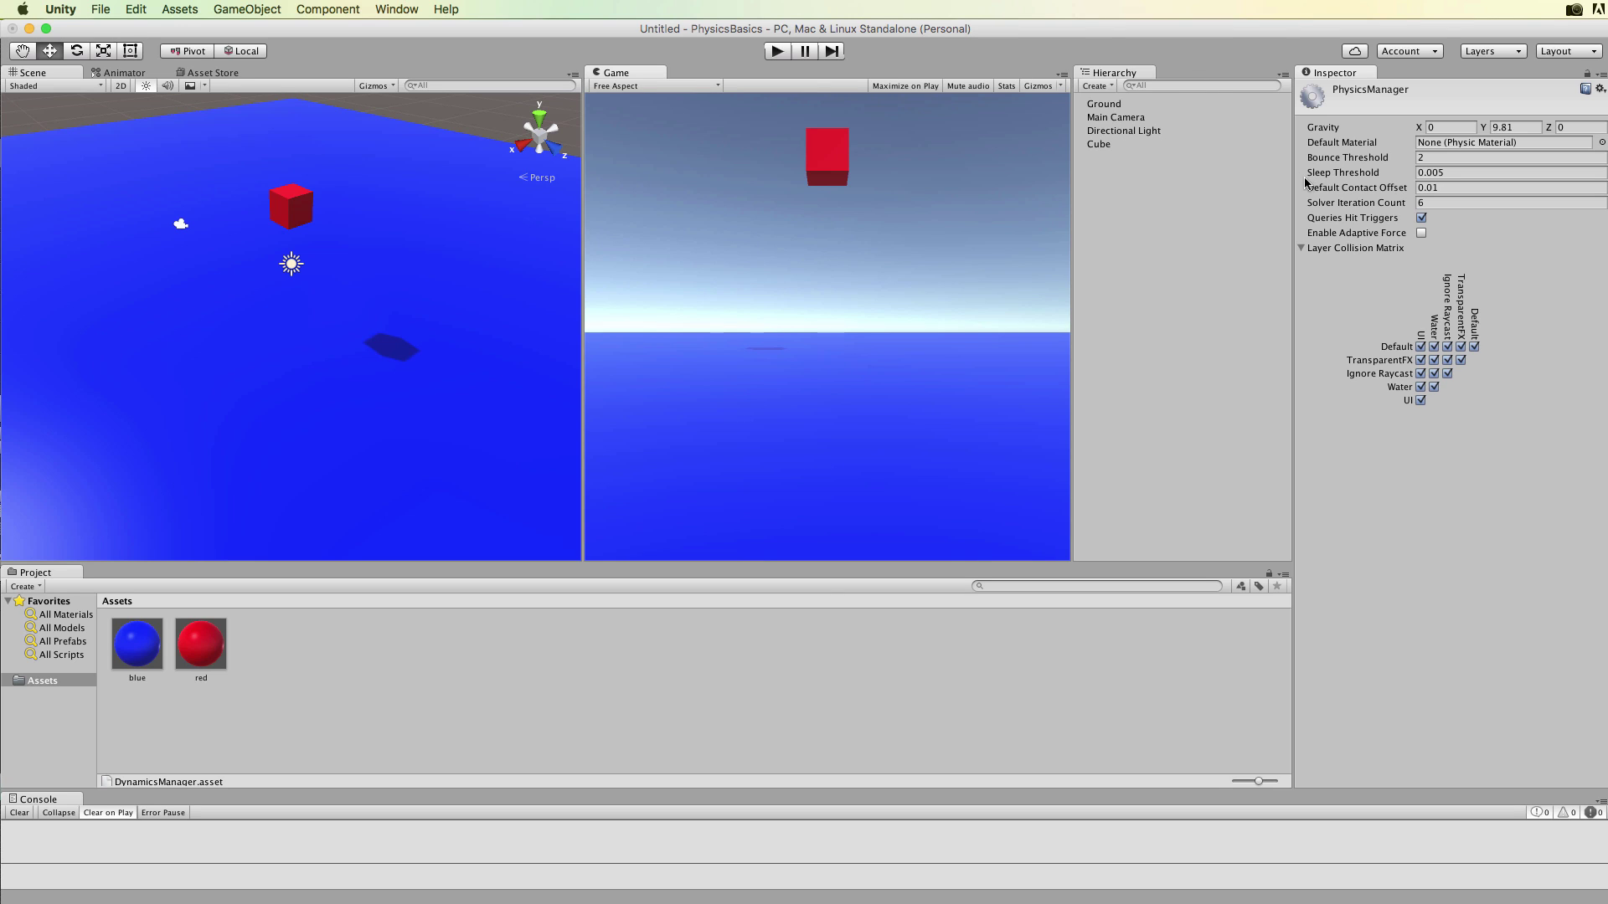
Set the project's Y gravity back to -9.81
left_click(1496, 128)
key("Left")
type("-")
Set the project gravity to X 5 and Y 0, then test the cube's motion in Play mode and stop the run
left_click(1438, 128)
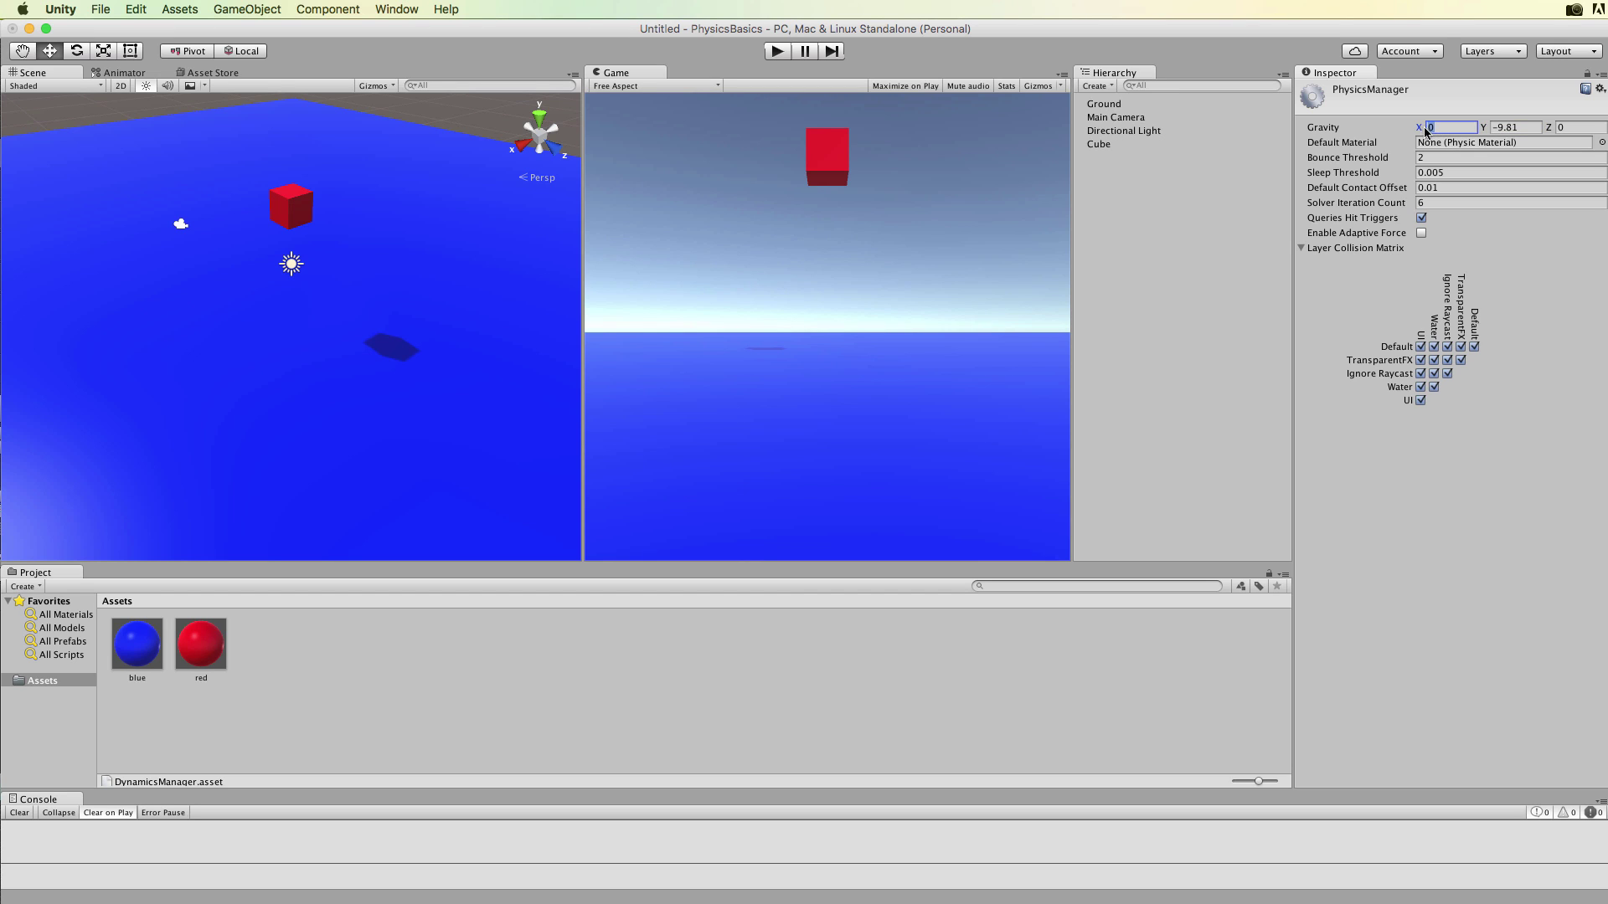
left_click(1493, 128)
type("0")
left_click(1439, 129)
type("5")
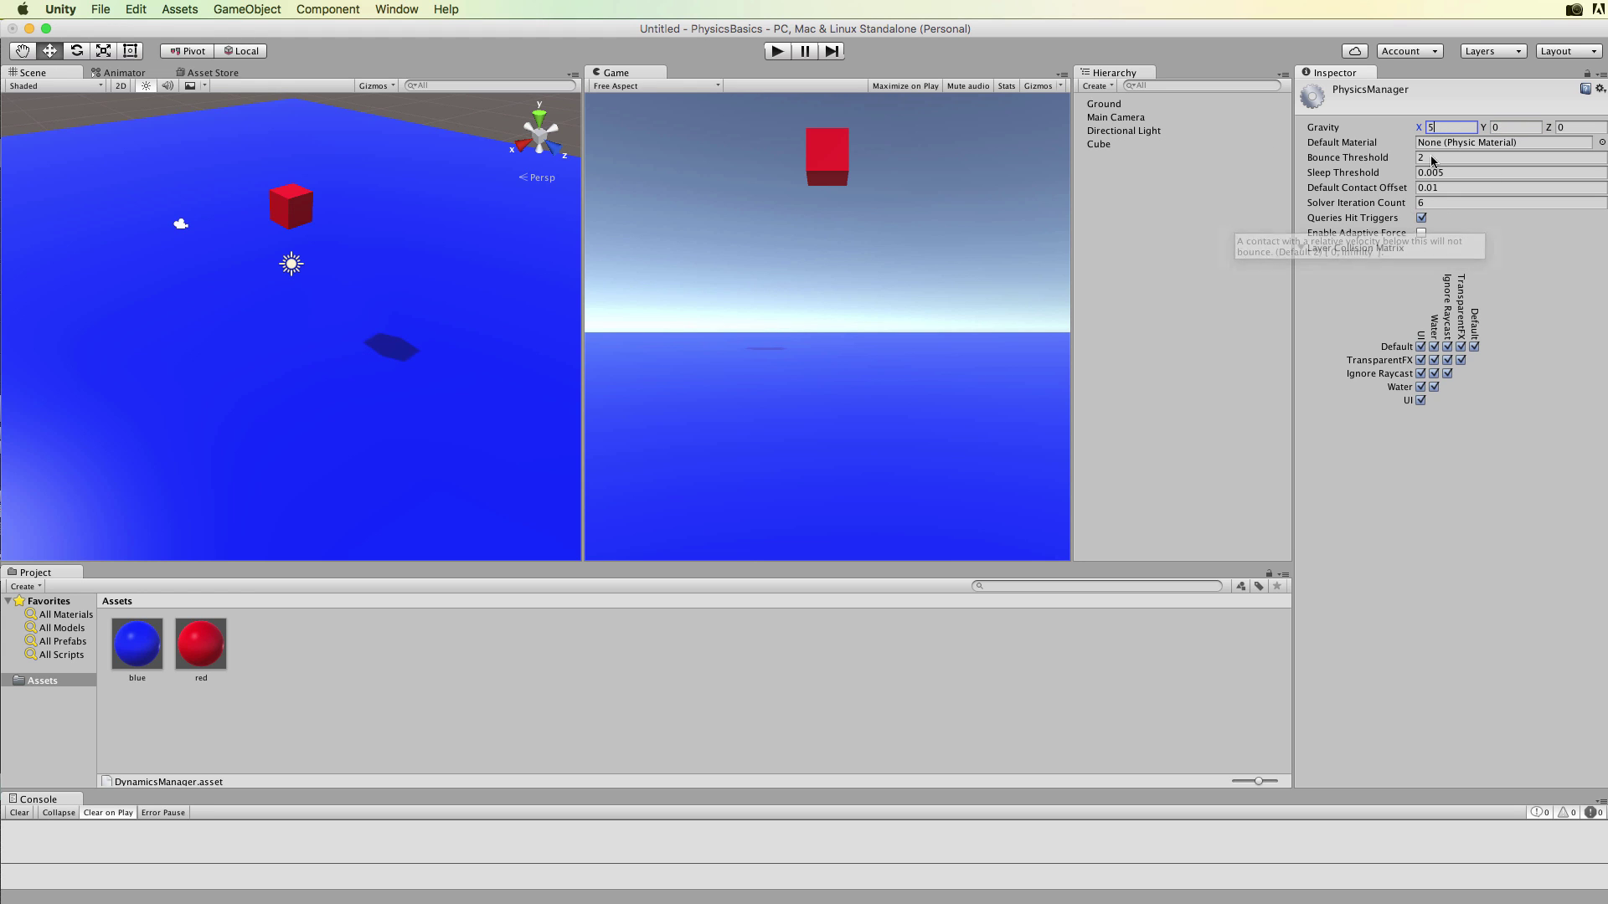
left_click(777, 52)
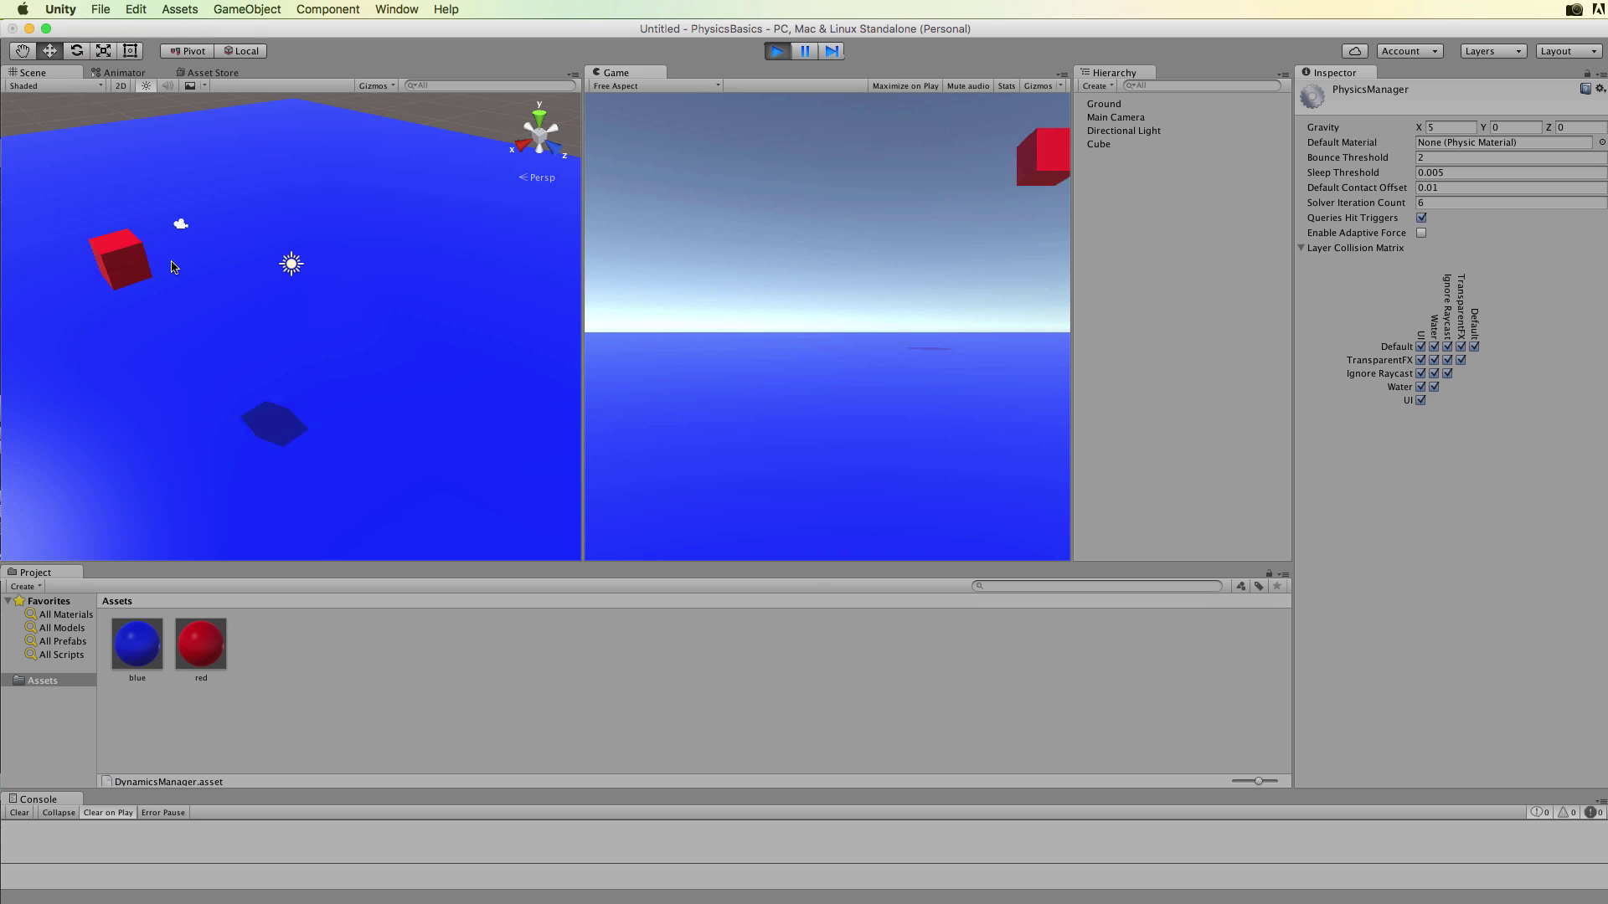
left_click(777, 51)
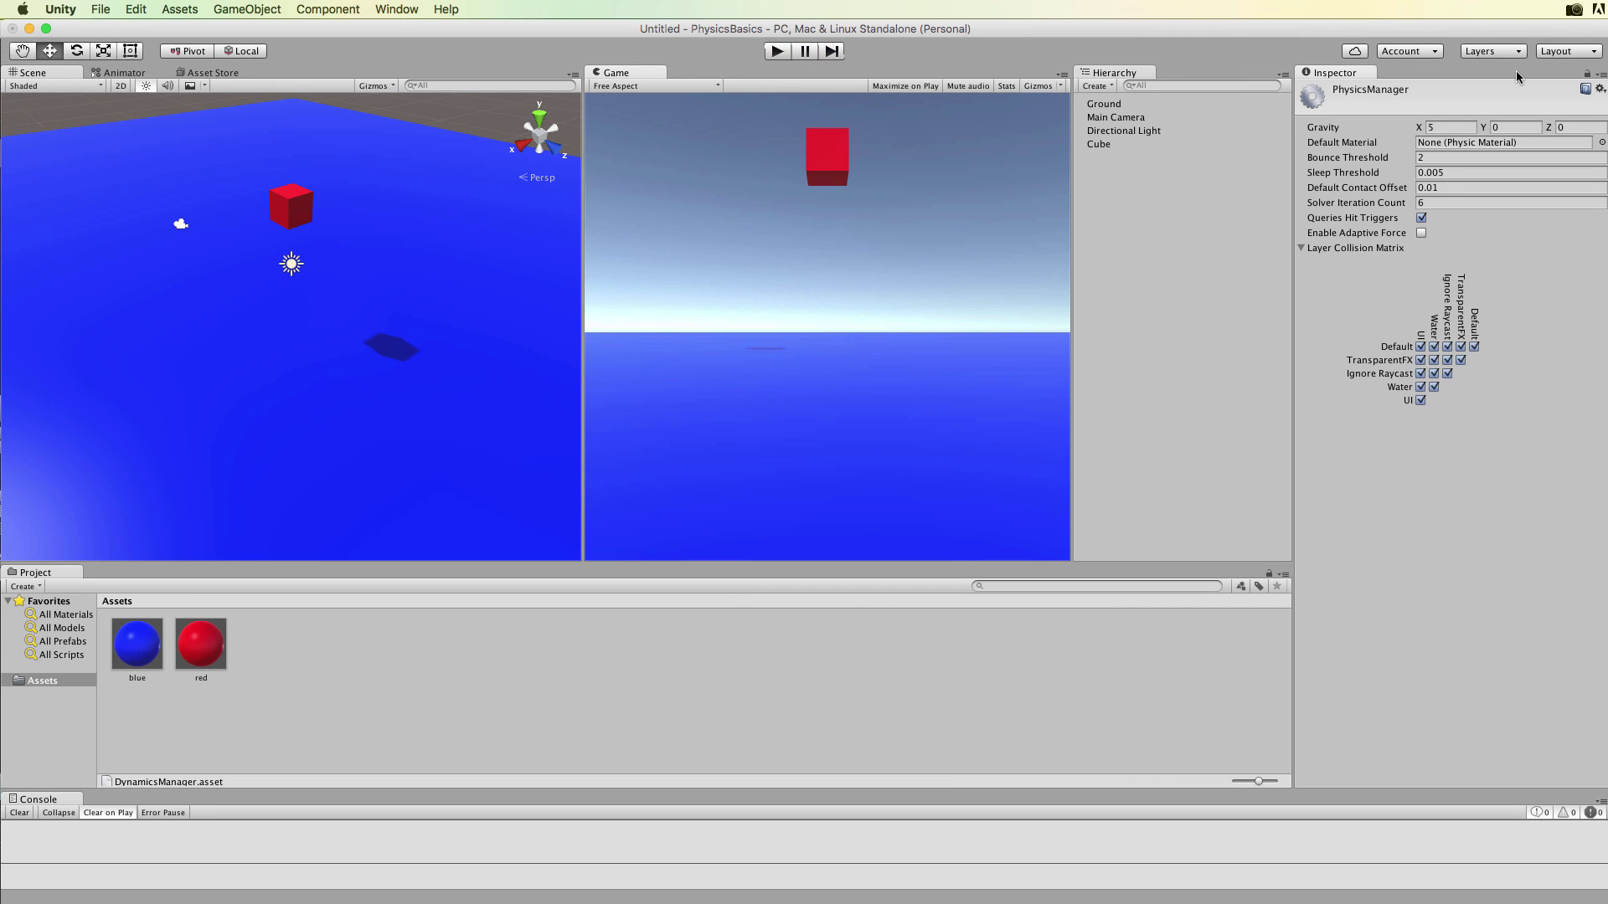
Restore the project gravity to X 0 and Y -9.81
left_click(1450, 129)
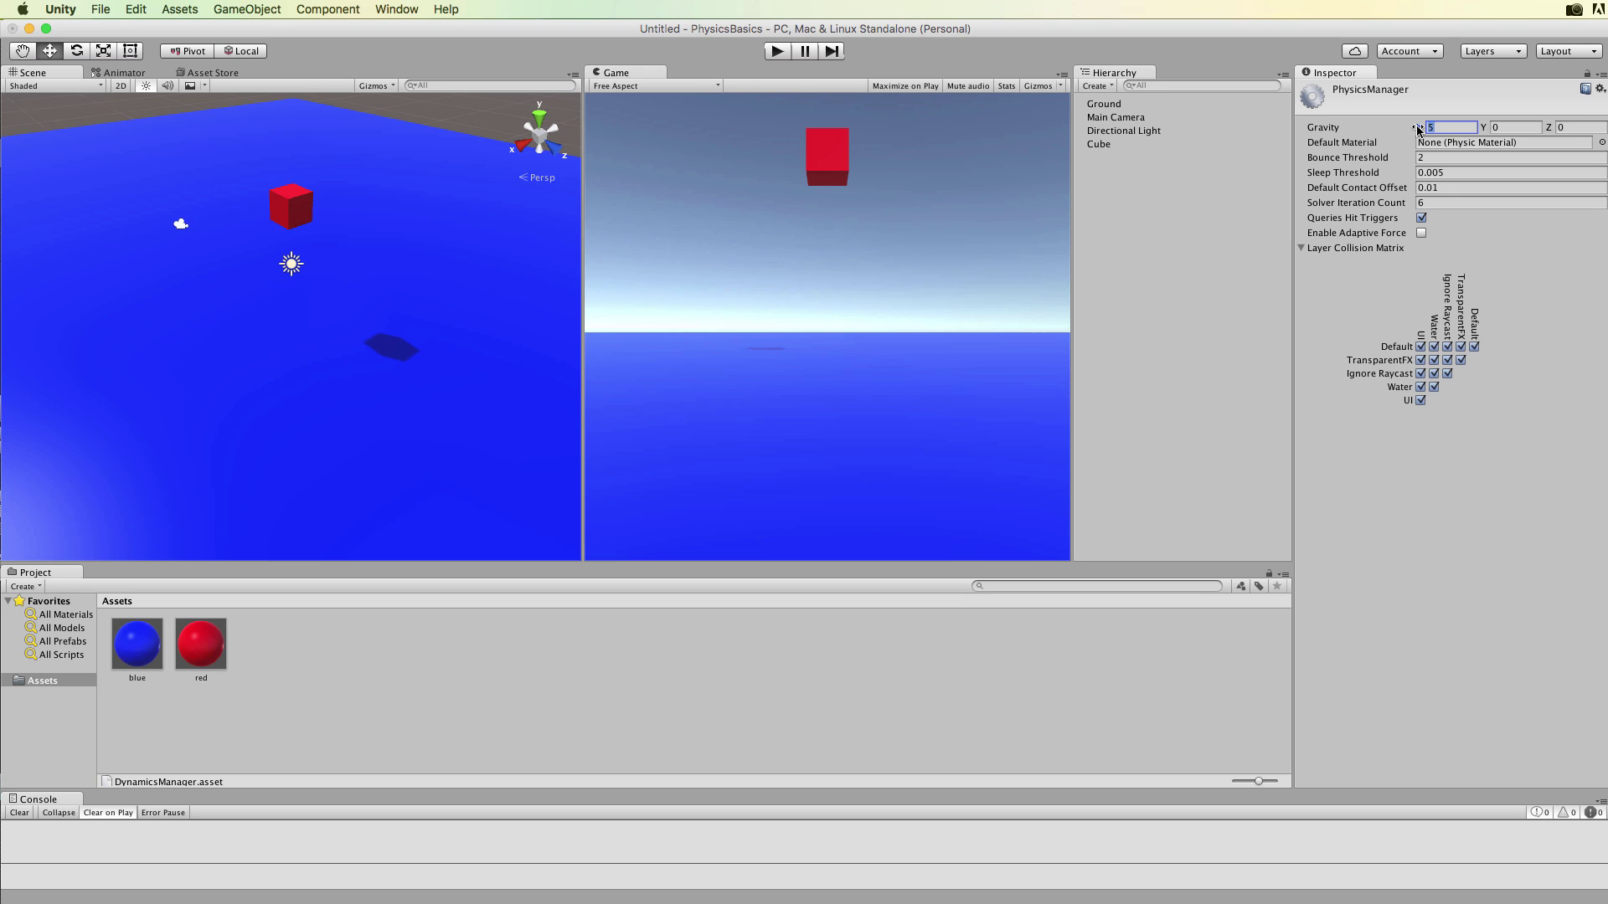
type("0")
left_click(1507, 129)
type("-9.81")
left_click(1575, 128)
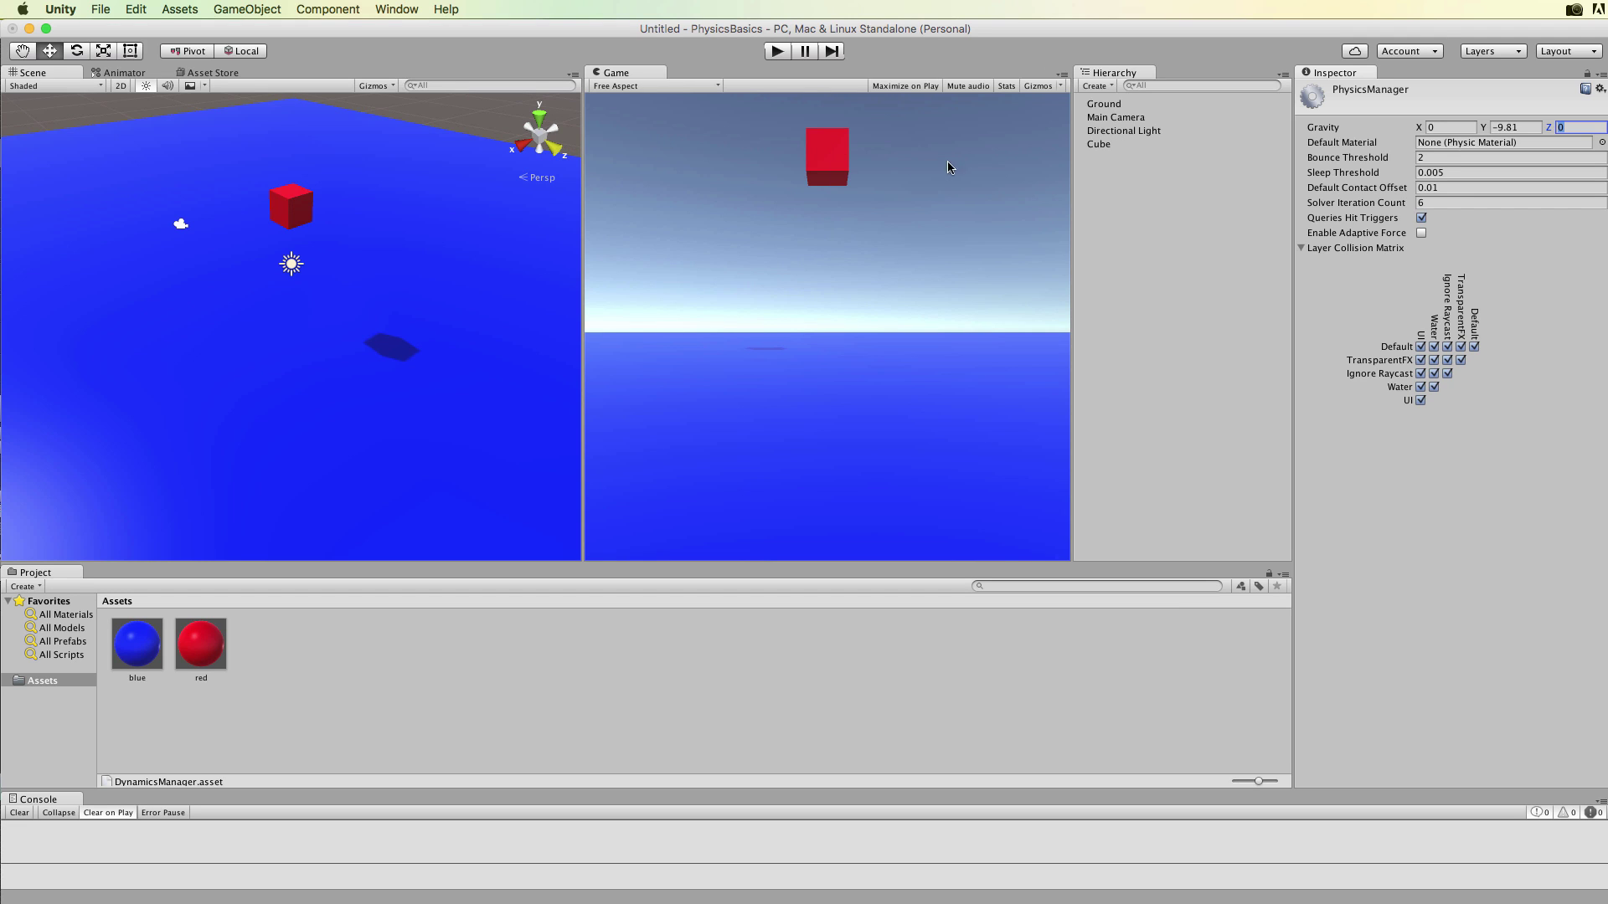
Create a Physic Material named bouncy in the project assets, then select the red cube in the hierarchy
left_click(1103, 147)
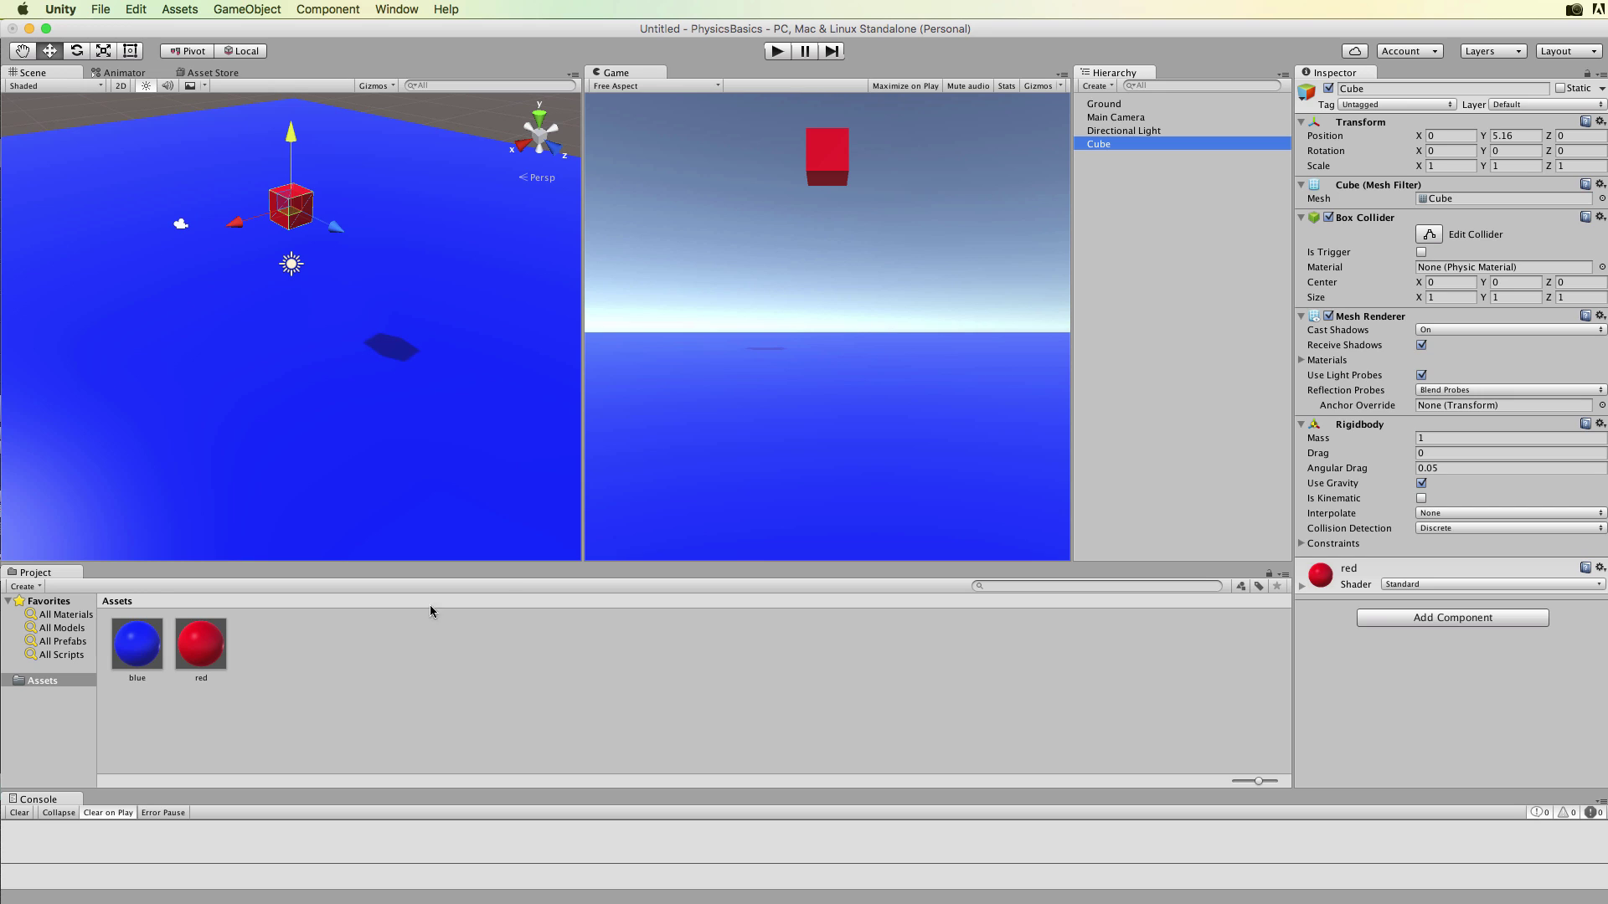
left_click(39, 589)
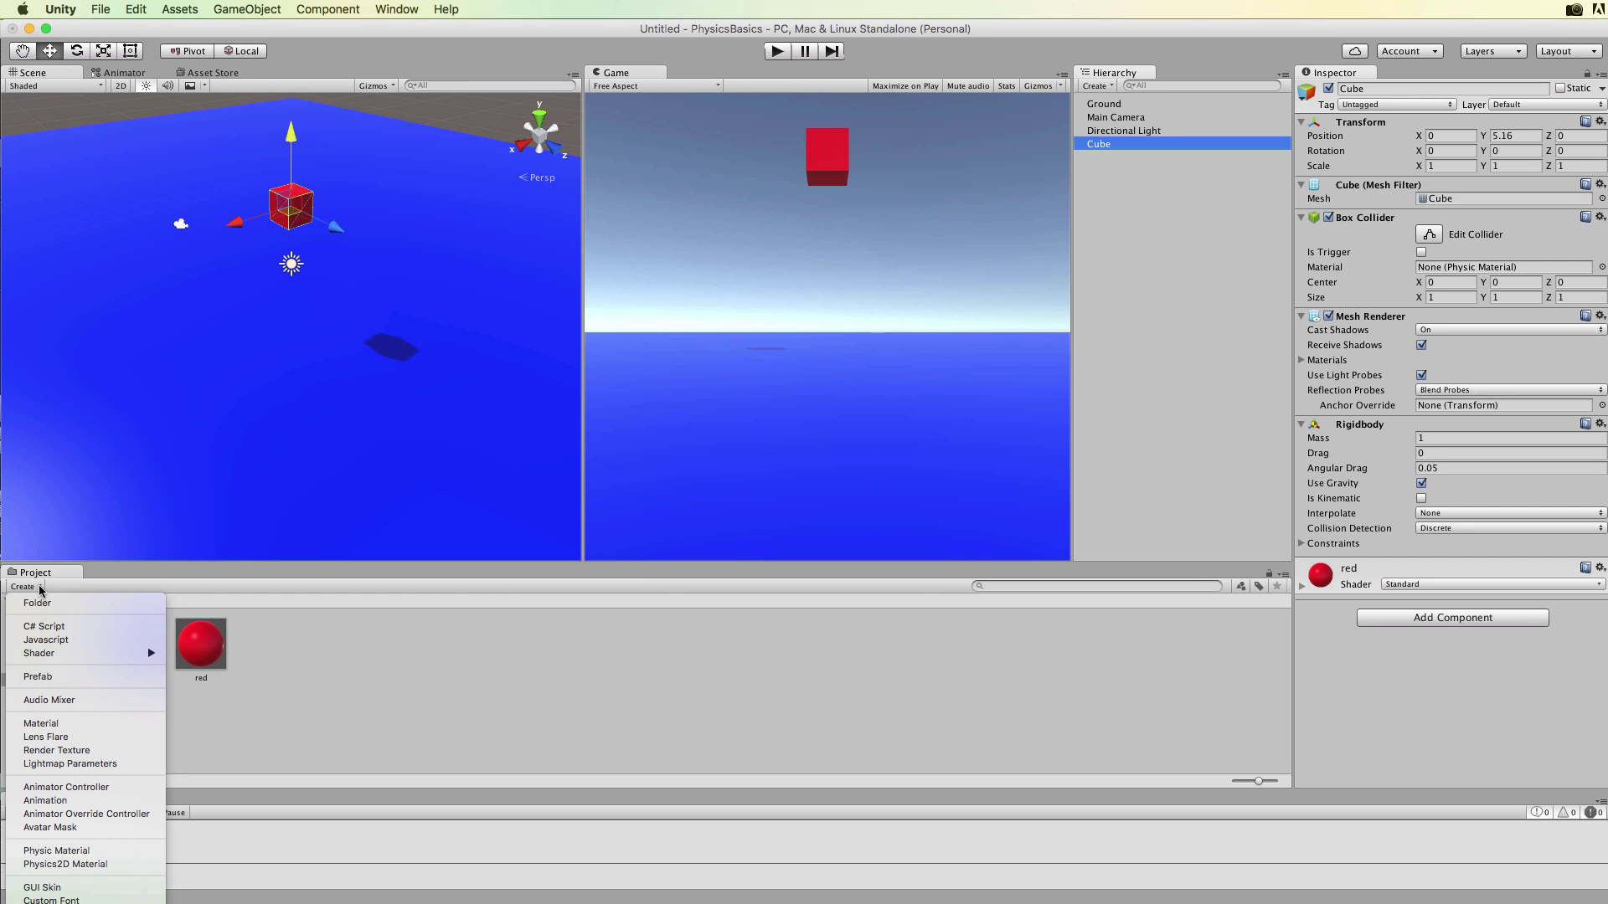
left_click(84, 852)
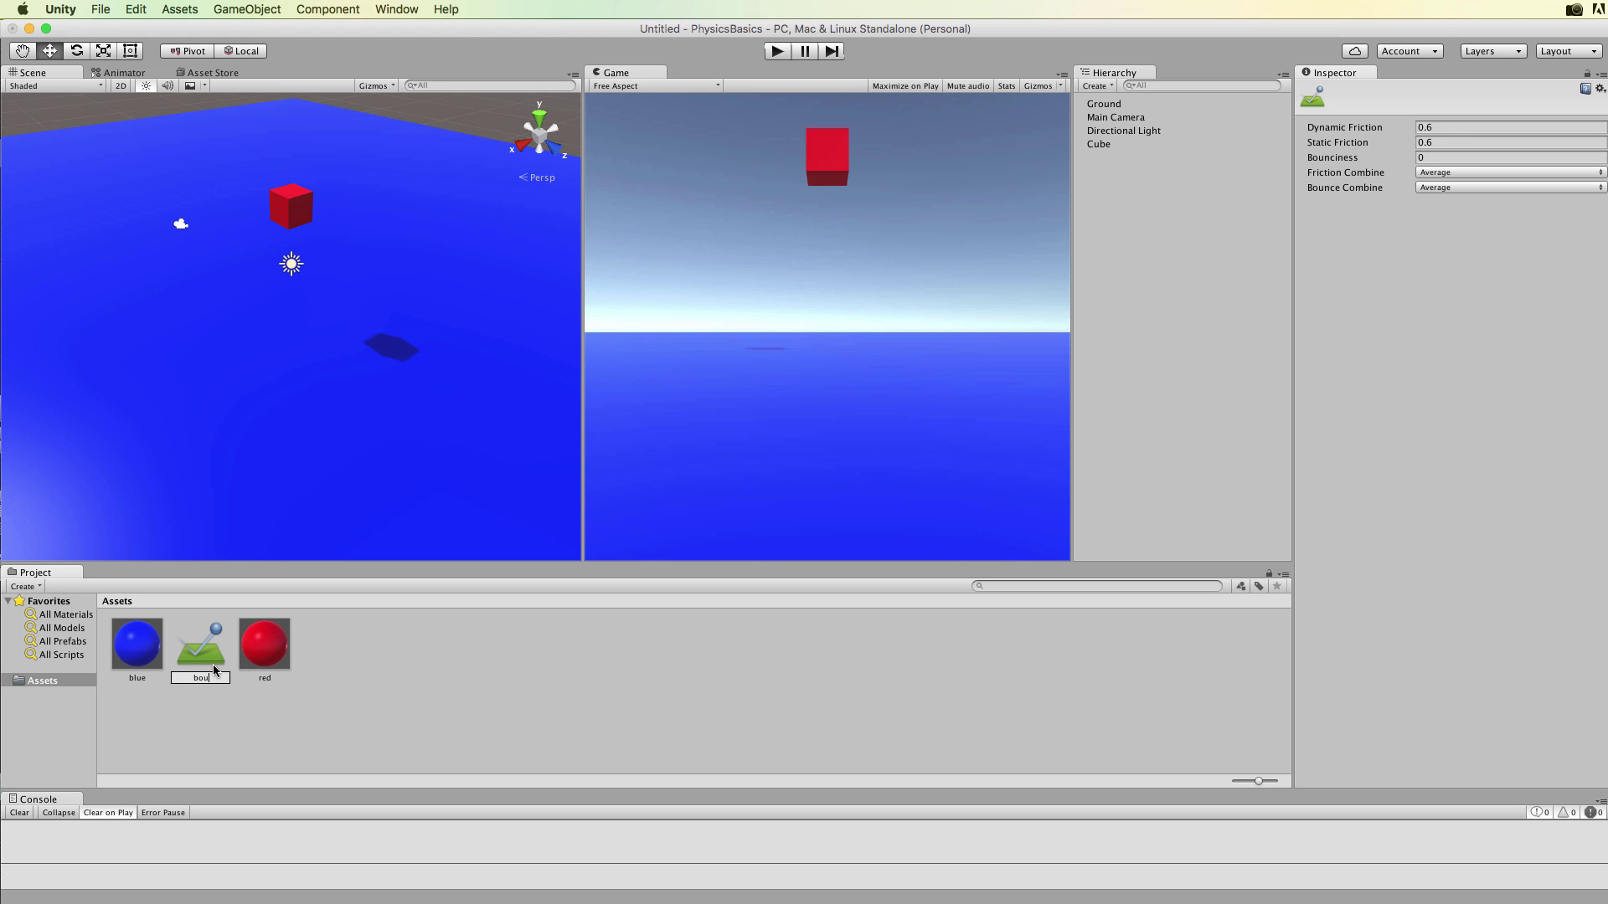
type("bouncy")
key("Return")
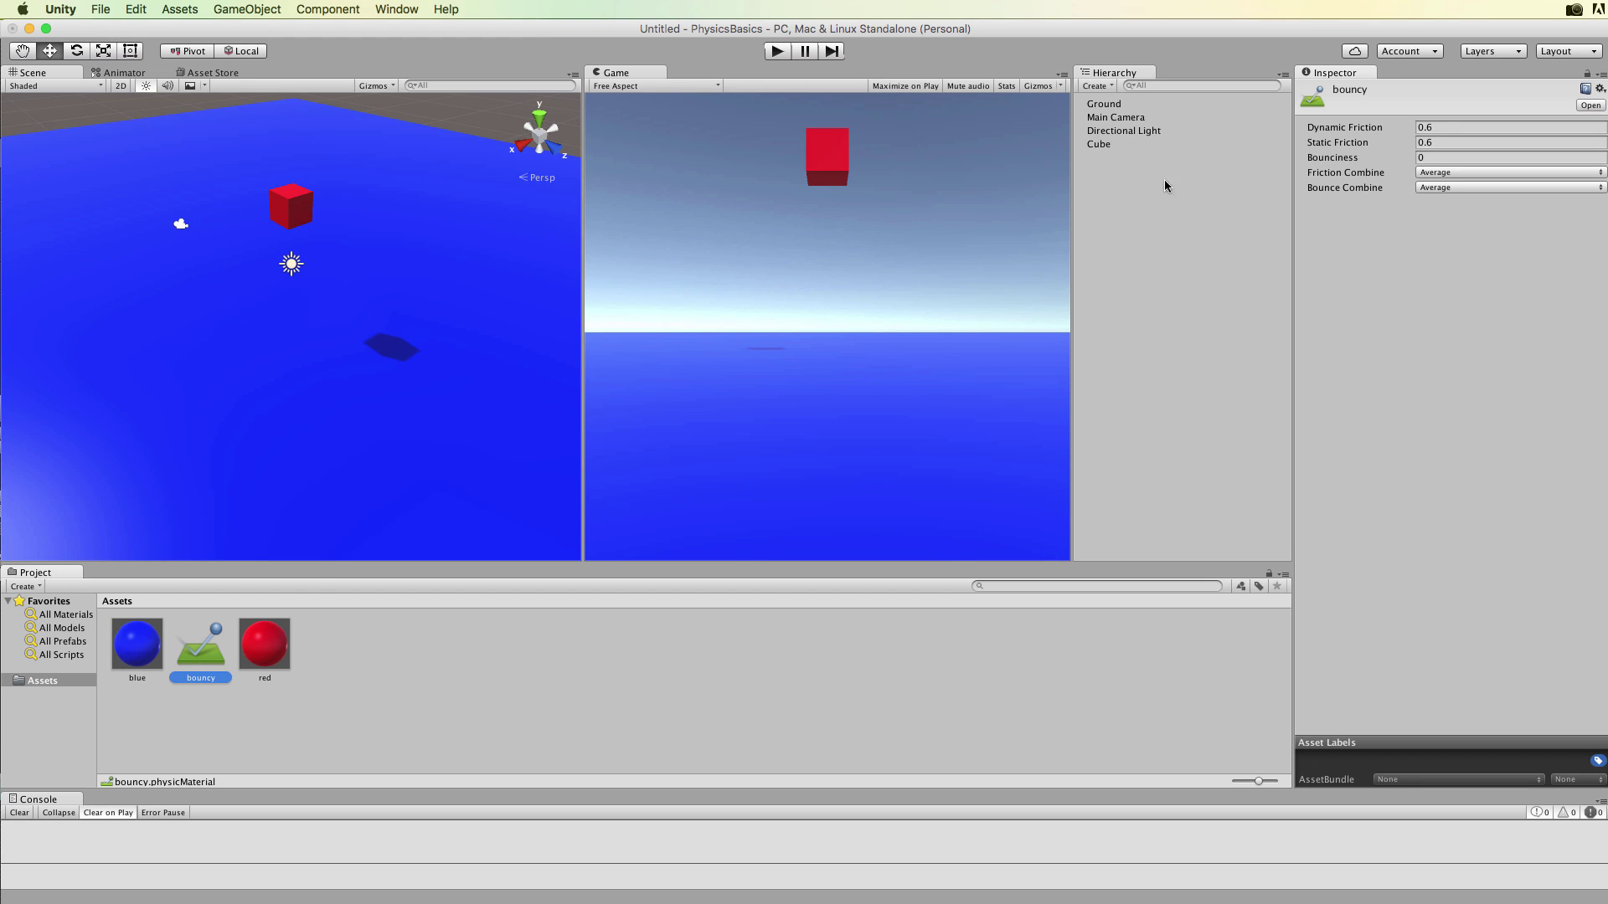
left_click(1100, 145)
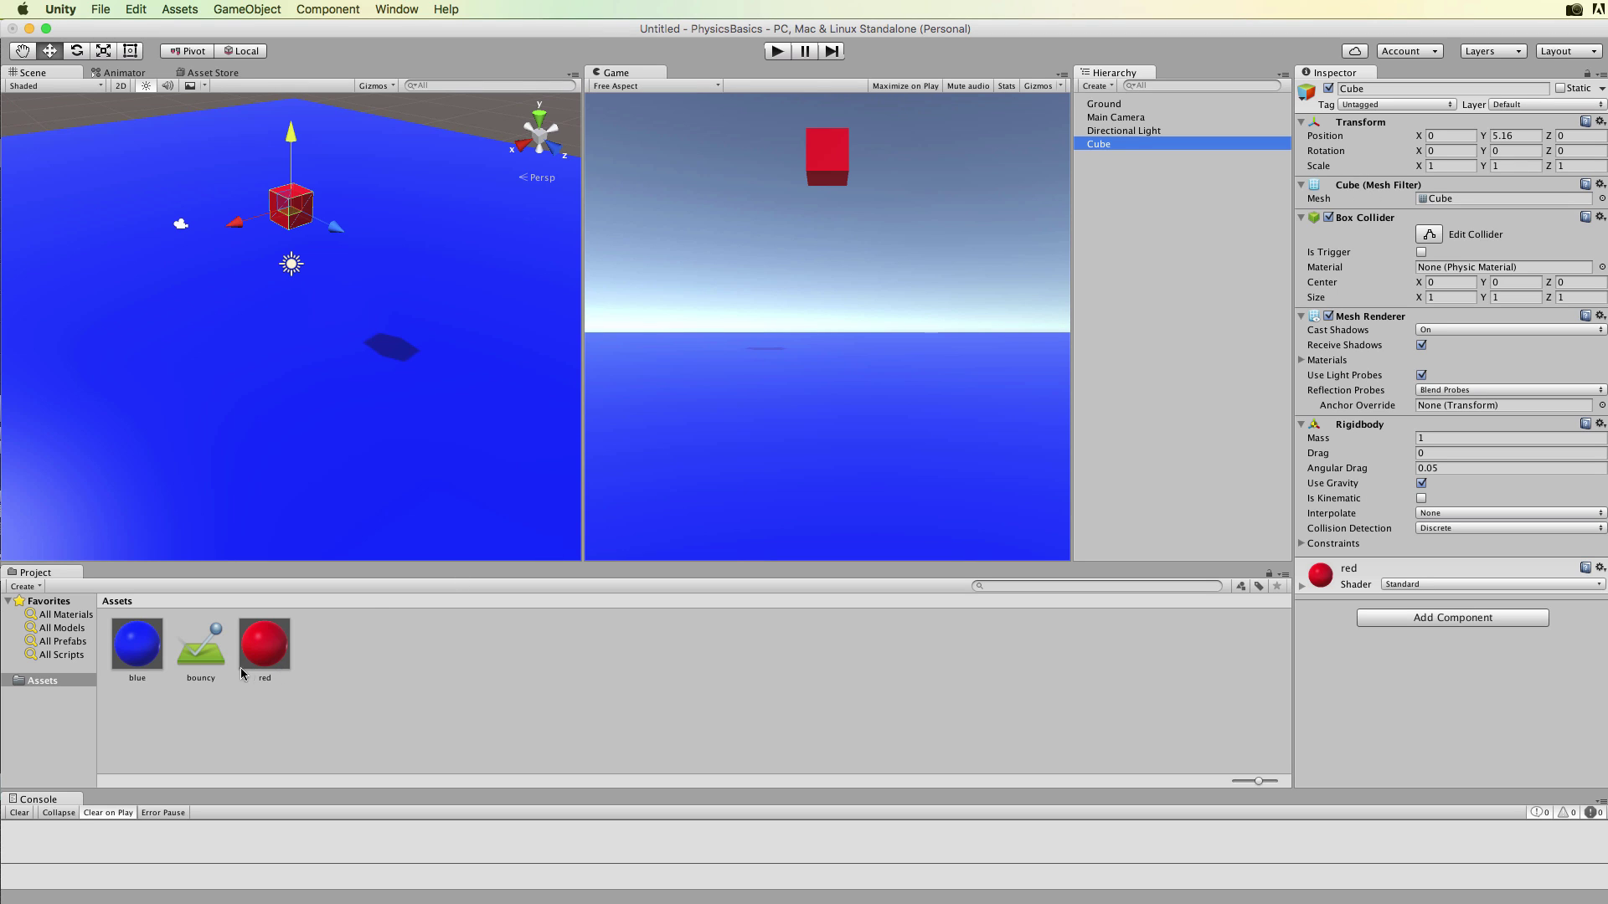
Assign the bouncy physic material to the cube's Box Collider and set the material's Bounciness to 1
left_click_drag(197, 656, 1437, 269)
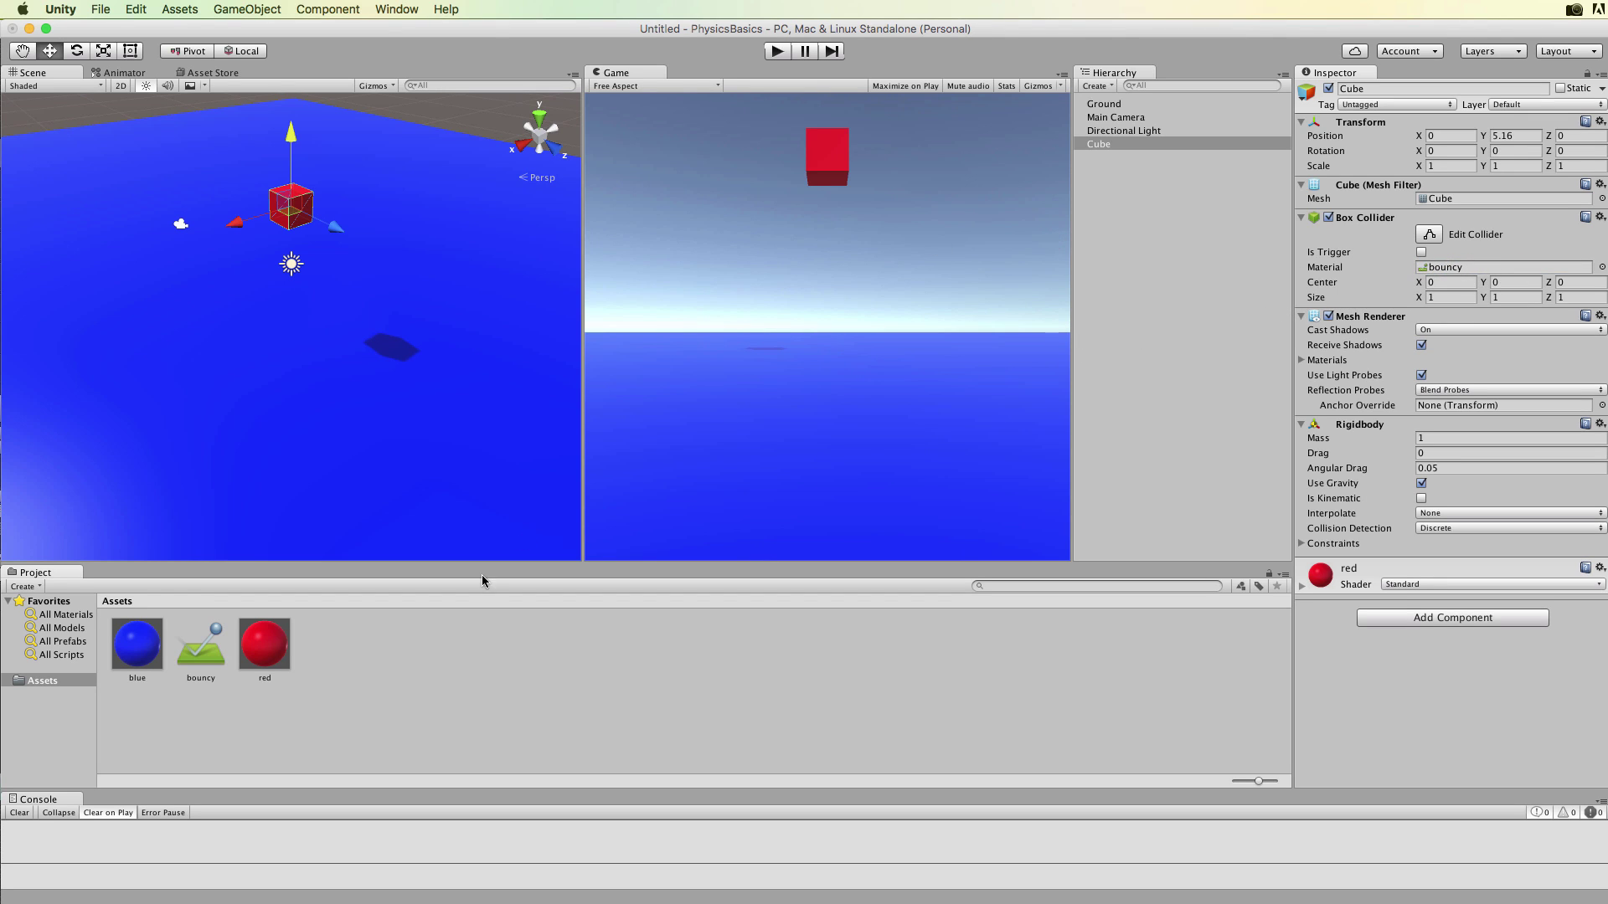
left_click(208, 657)
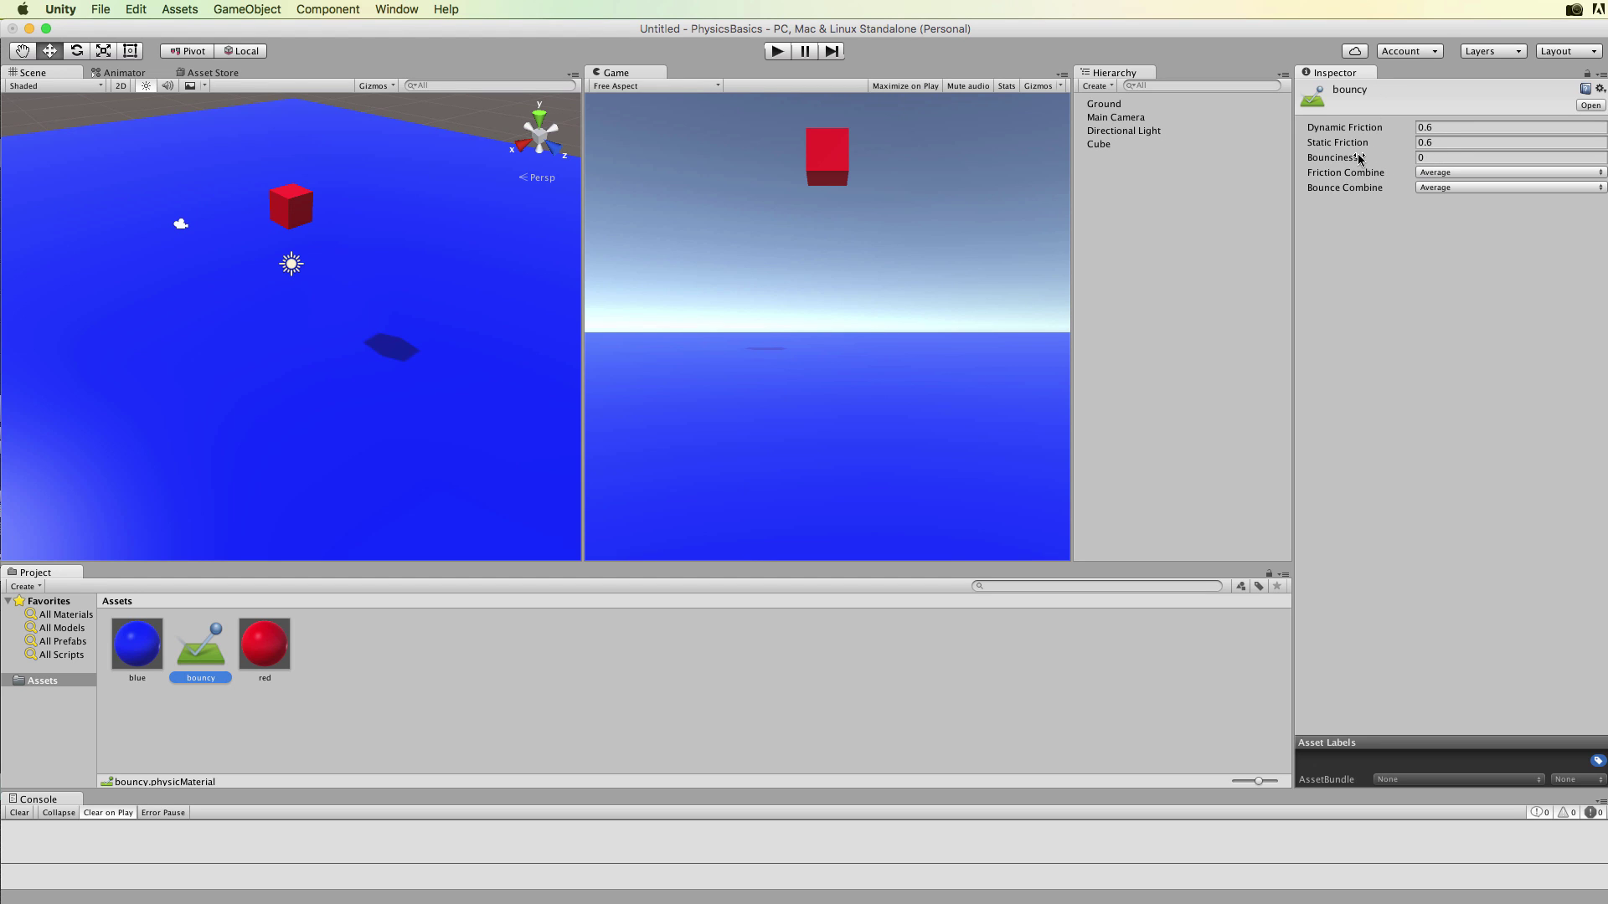
left_click_drag(1383, 161, 1400, 161)
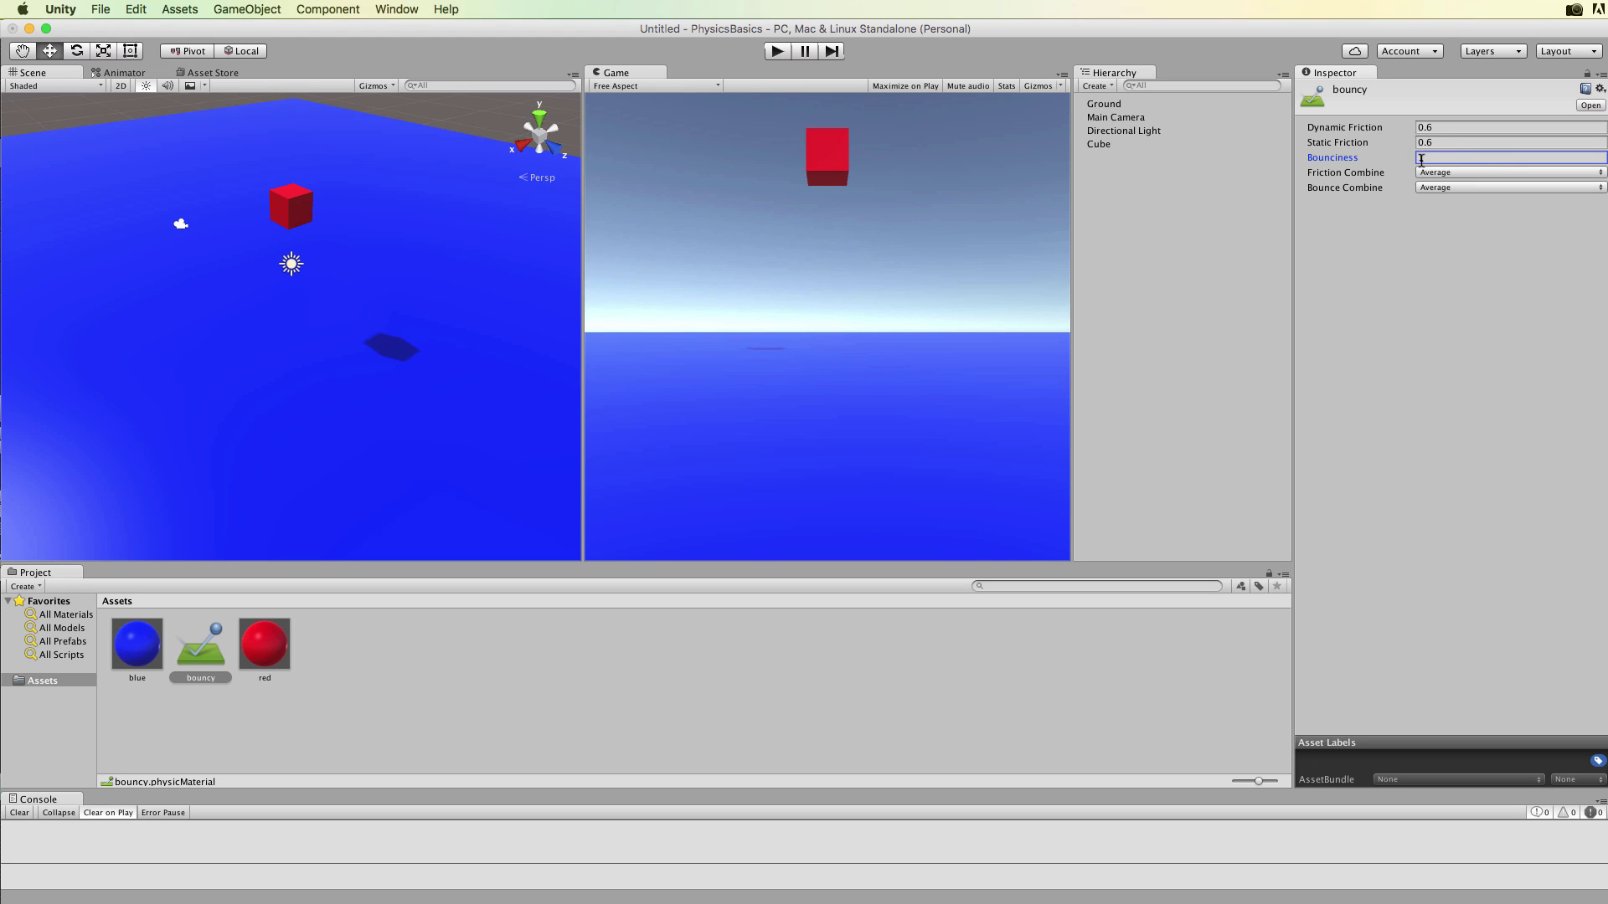
type("1")
Test the cube's bounce on the ground twice in Play mode, stopping after each run
left_click(777, 51)
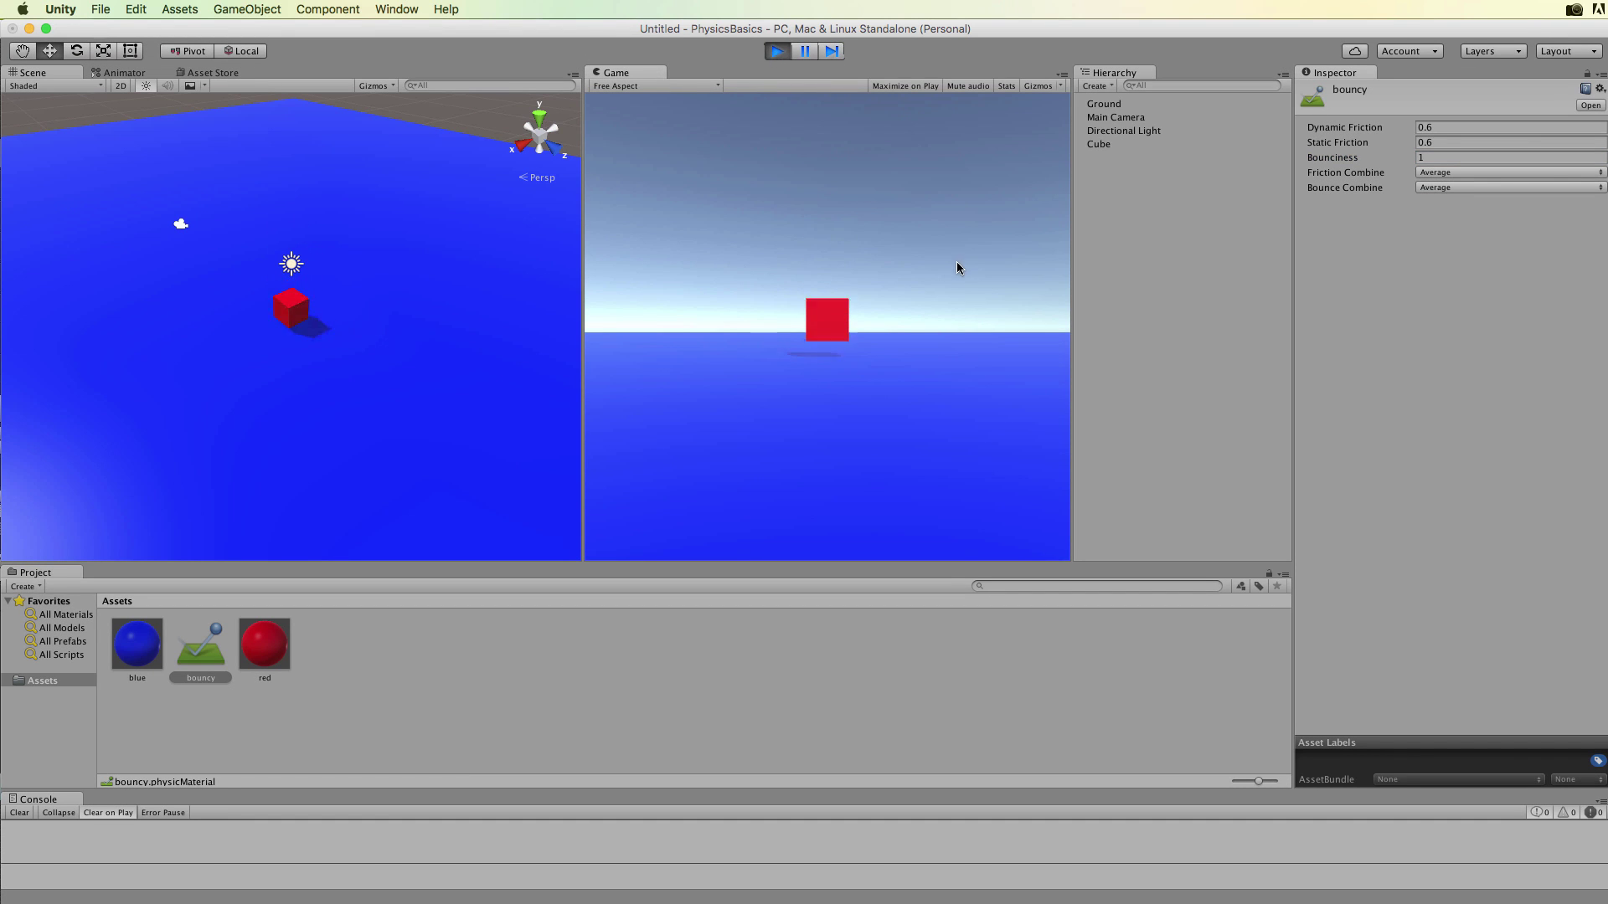
left_click(785, 55)
left_click(782, 54)
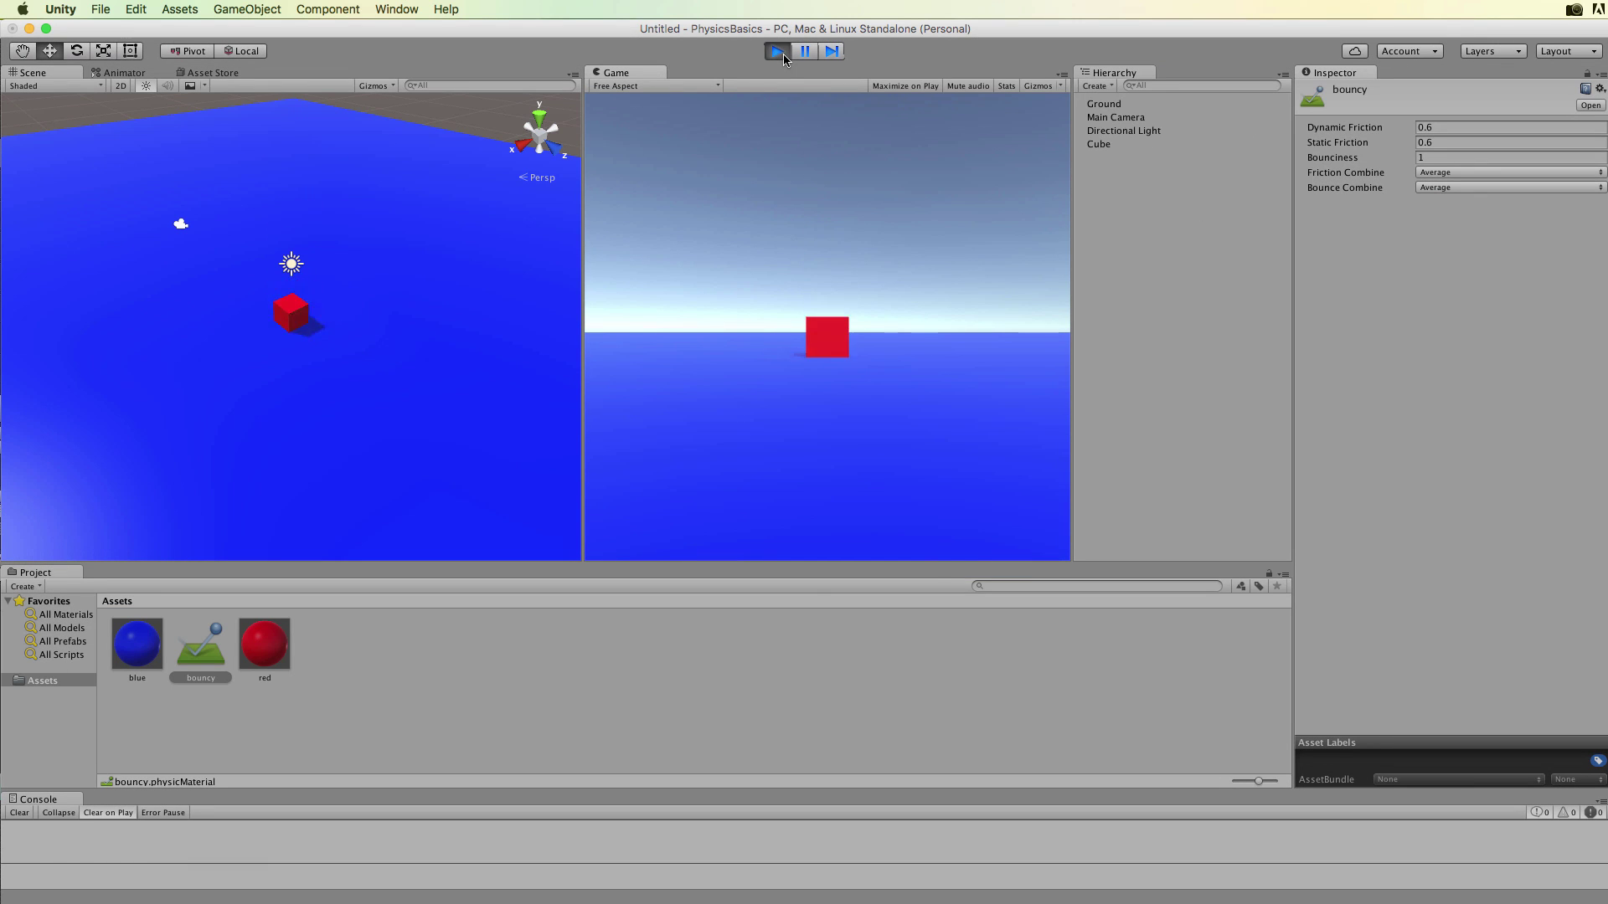
left_click(785, 53)
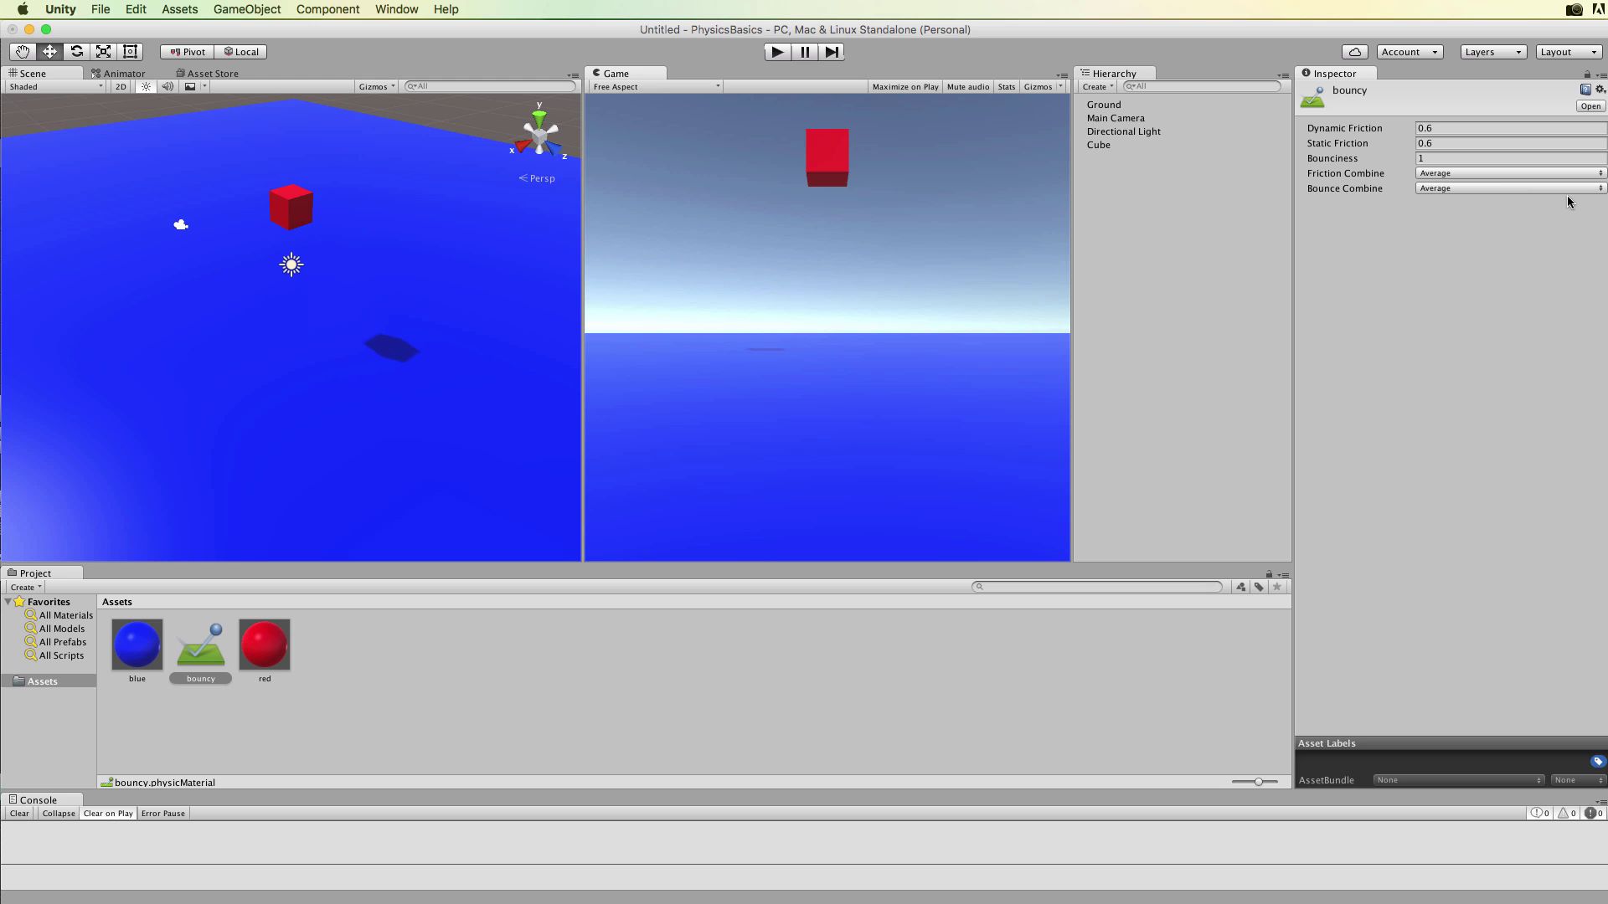
Review the bouncy material's Bounce Combine options, run the scene, and check the physic material assigned to the cube's collider
left_click(1599, 190)
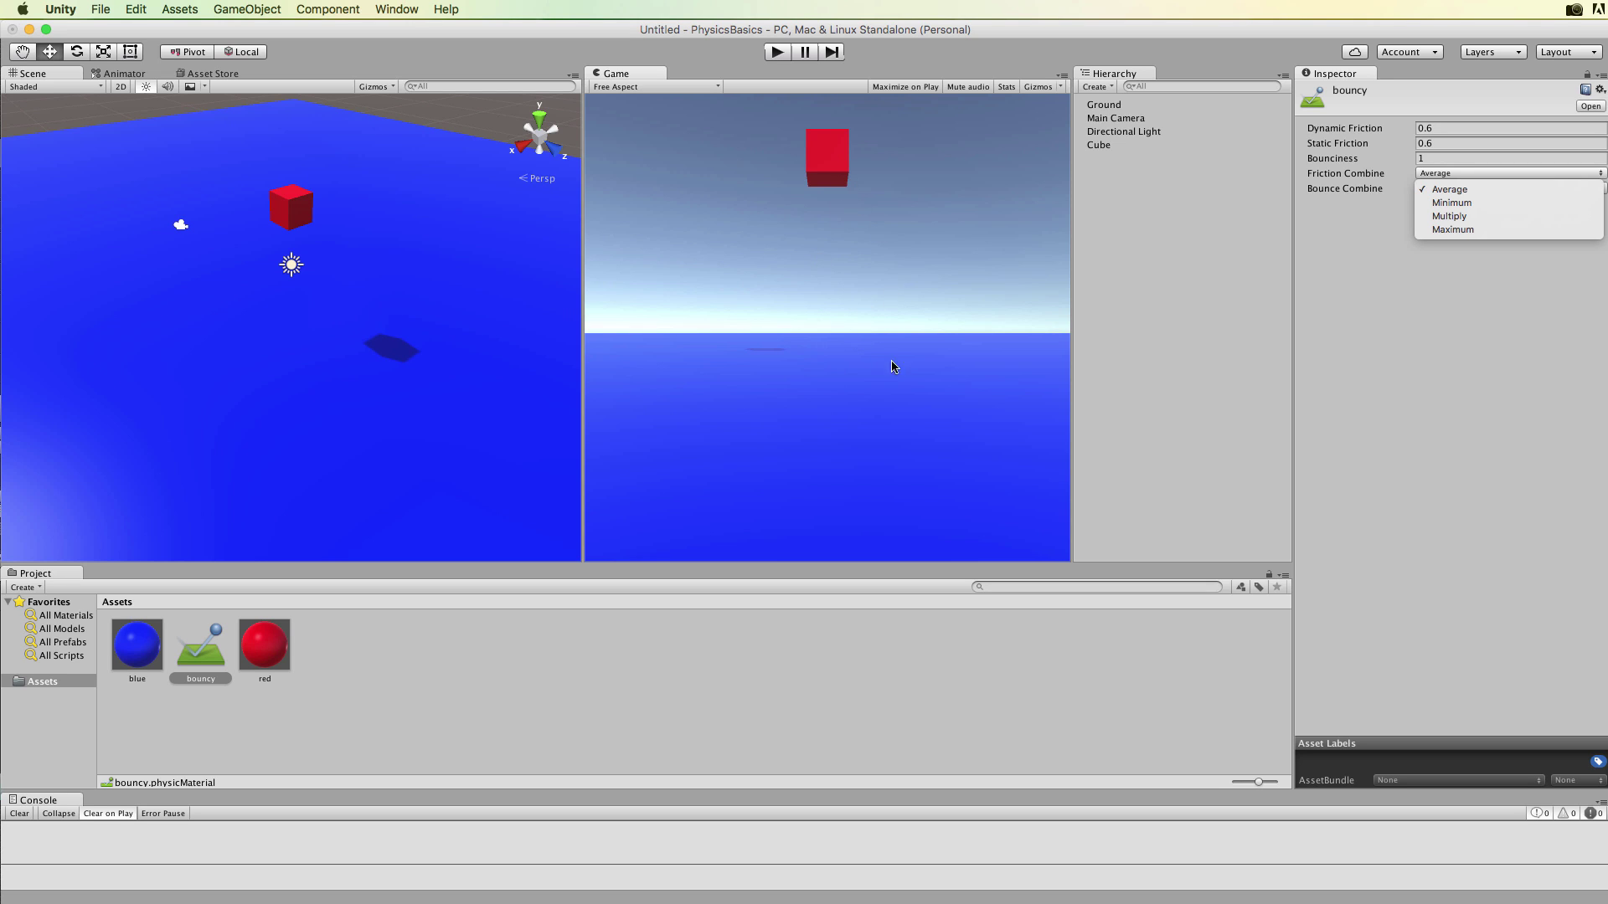
left_click(776, 52)
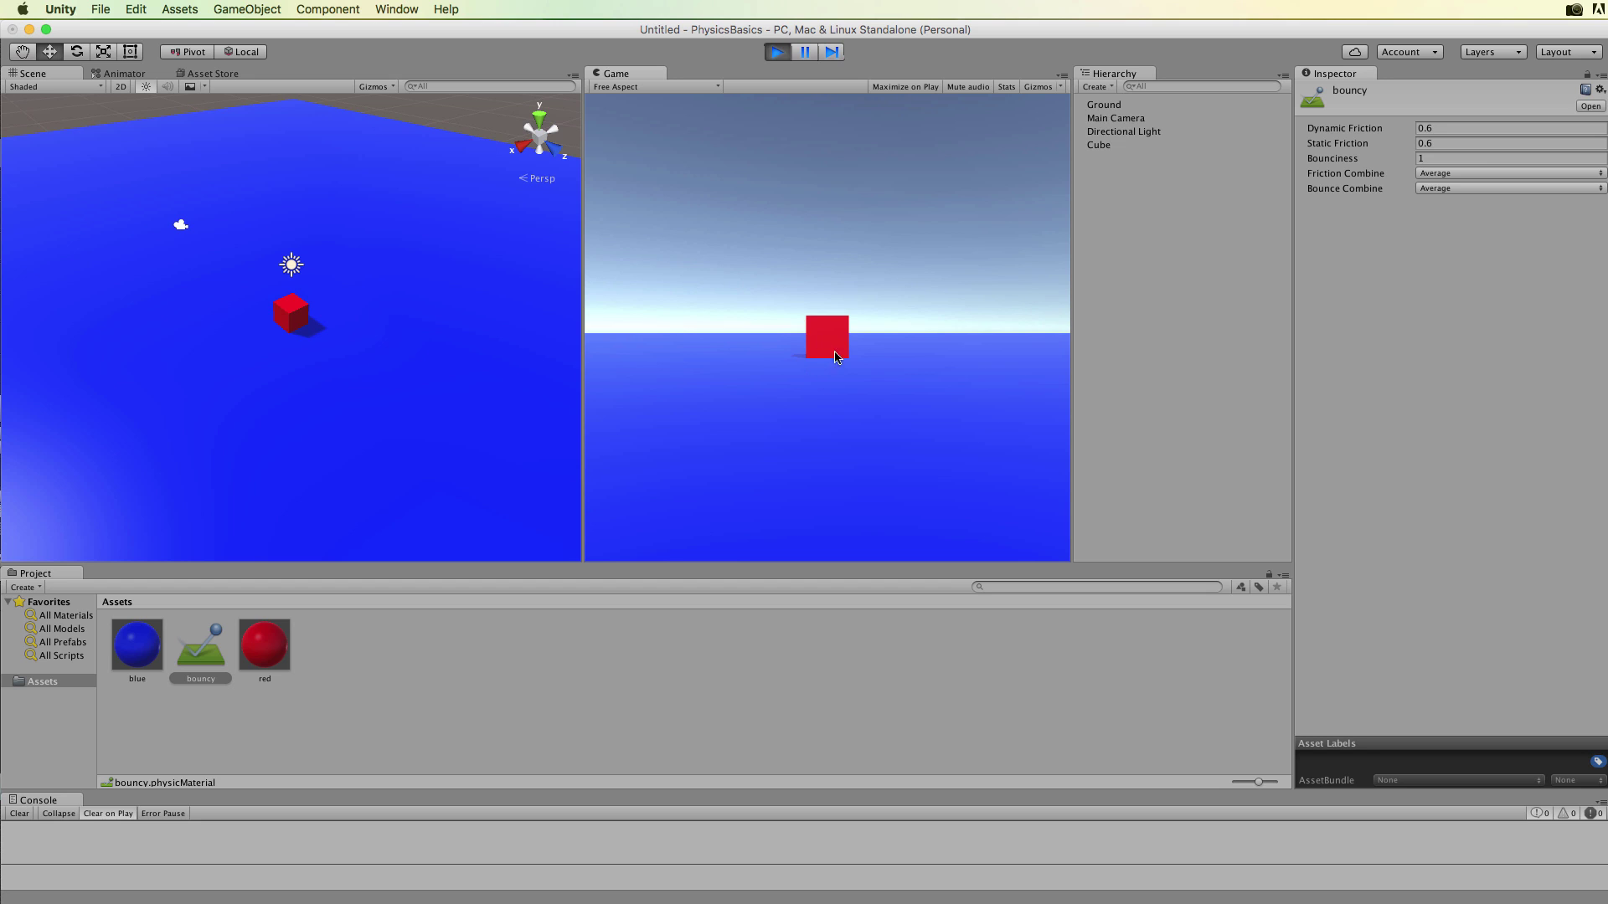
left_click(1102, 147)
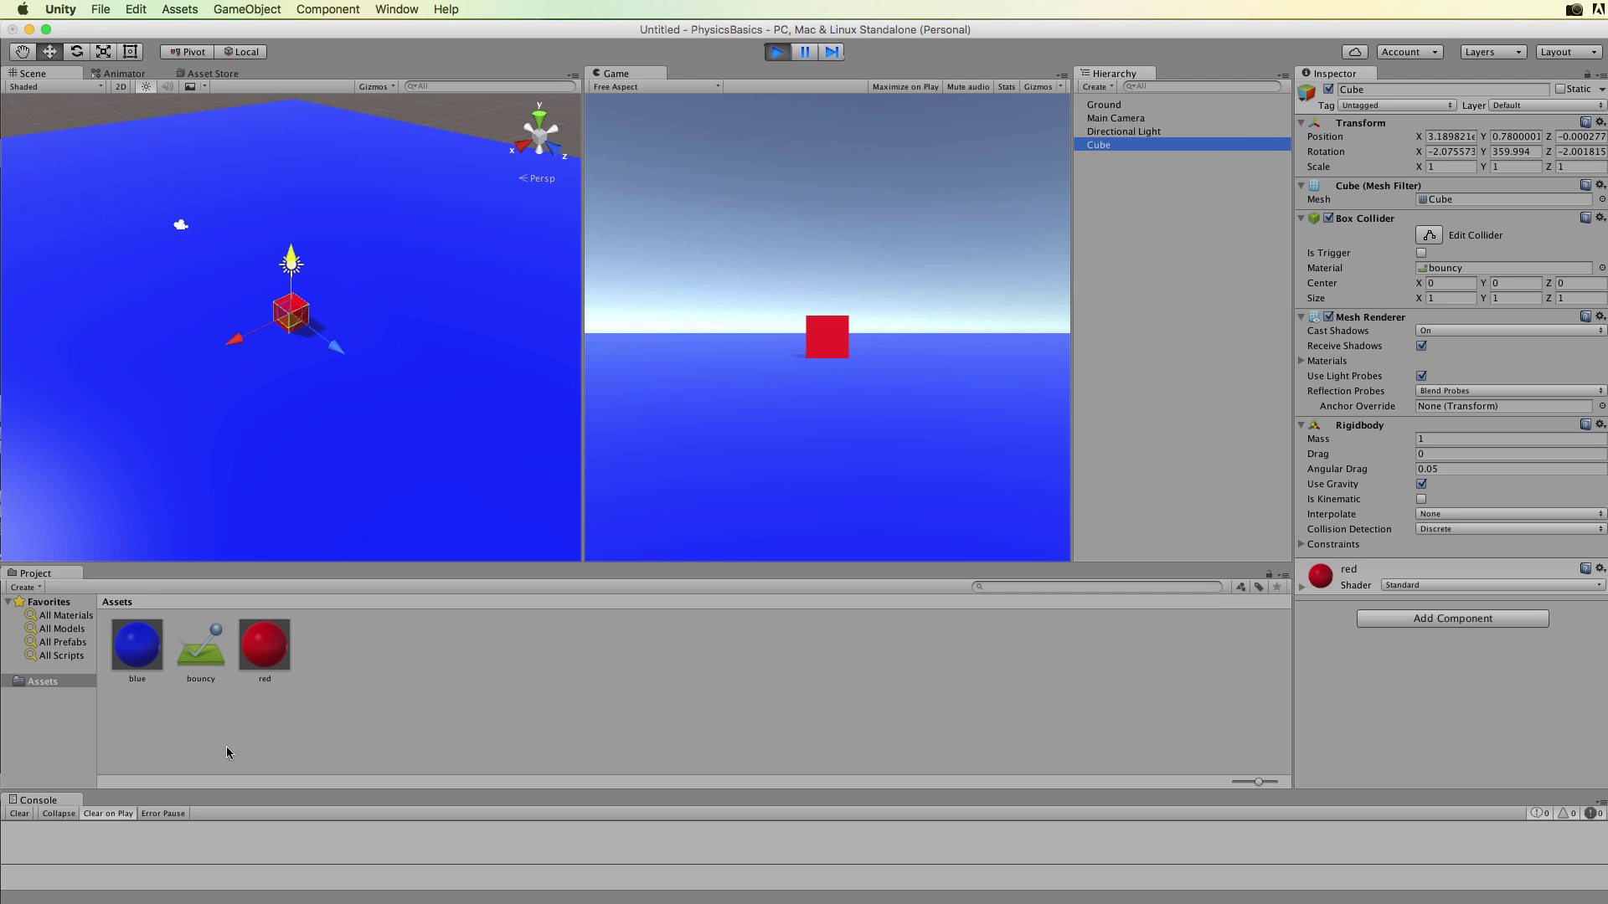
left_click(197, 670)
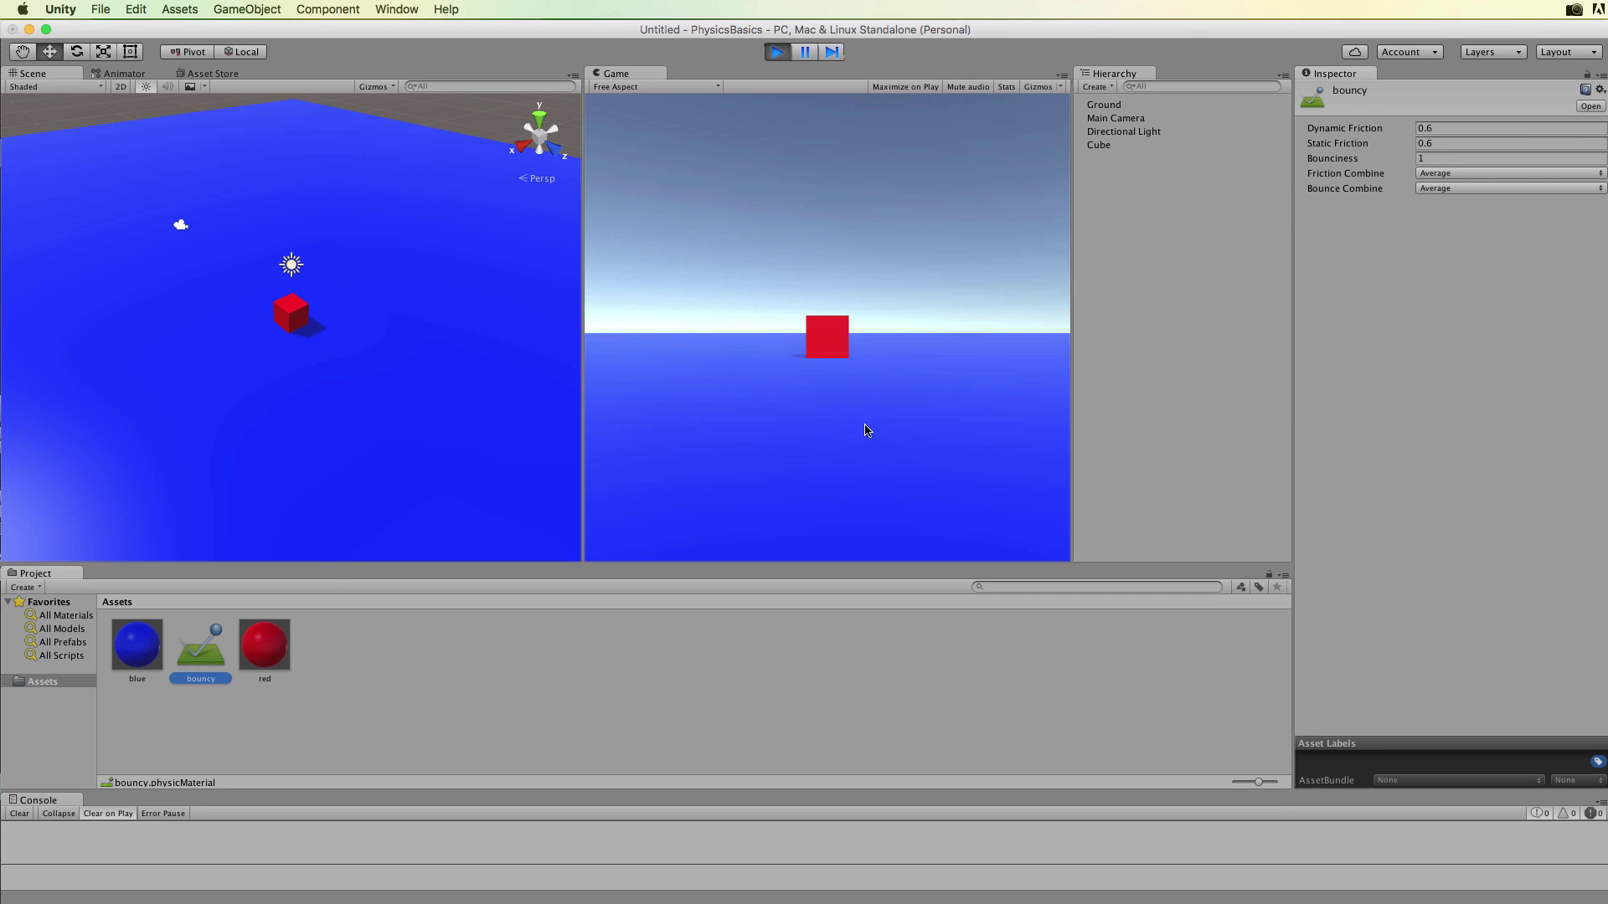
Set the bouncy material's Bounce Combine to Minimum, then test the cube's fall in a fresh Play mode run and stop it
left_click(1595, 190)
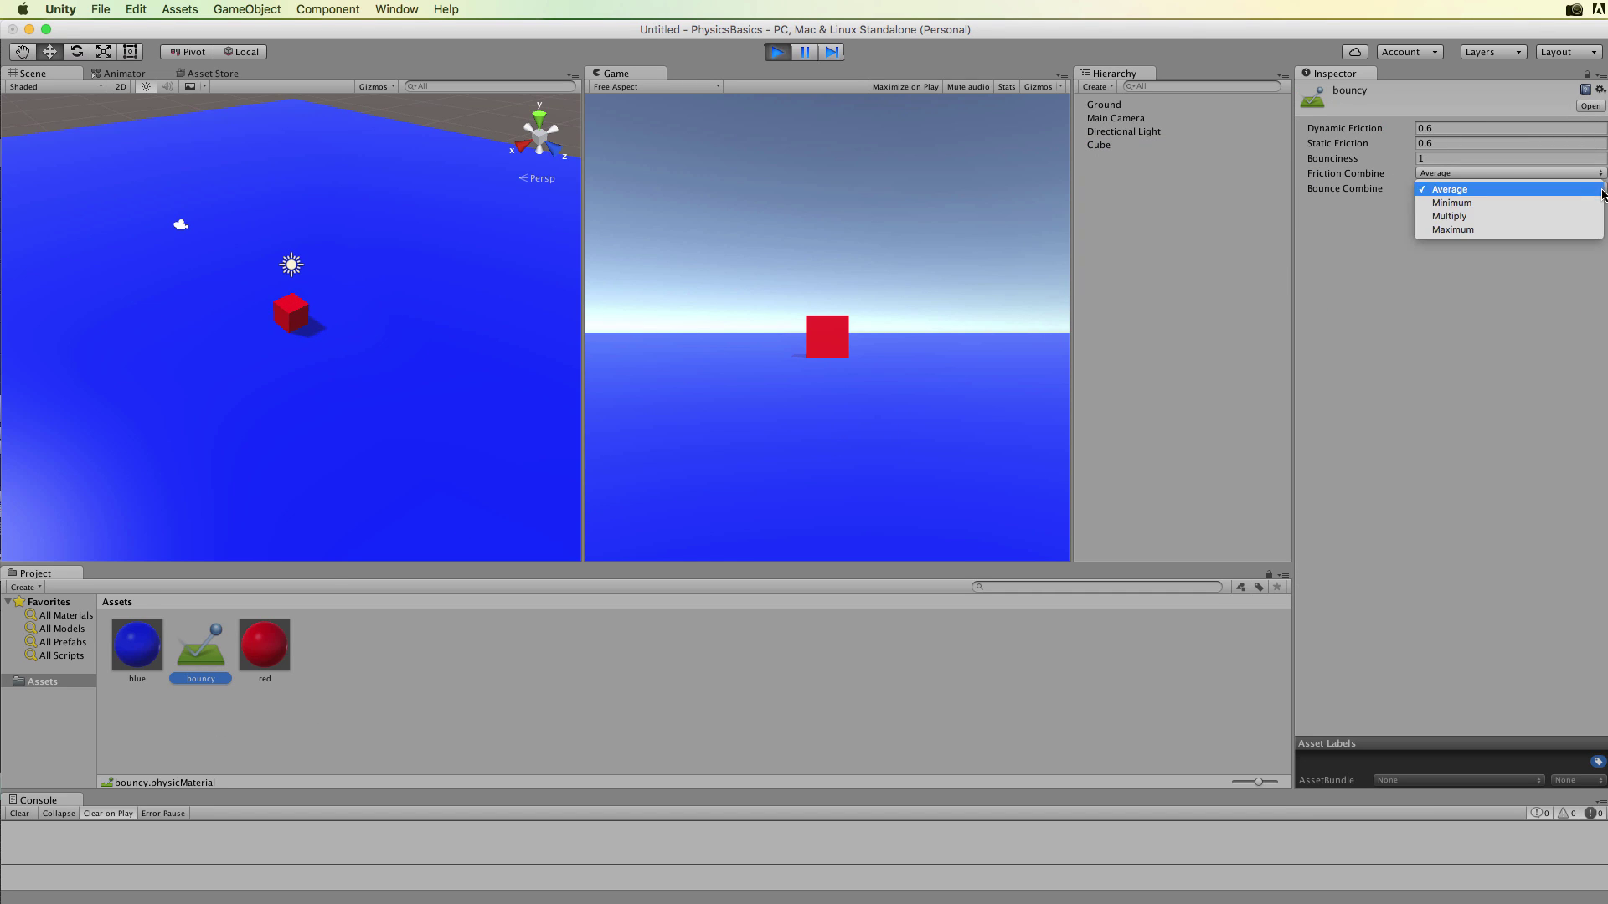
left_click(1469, 203)
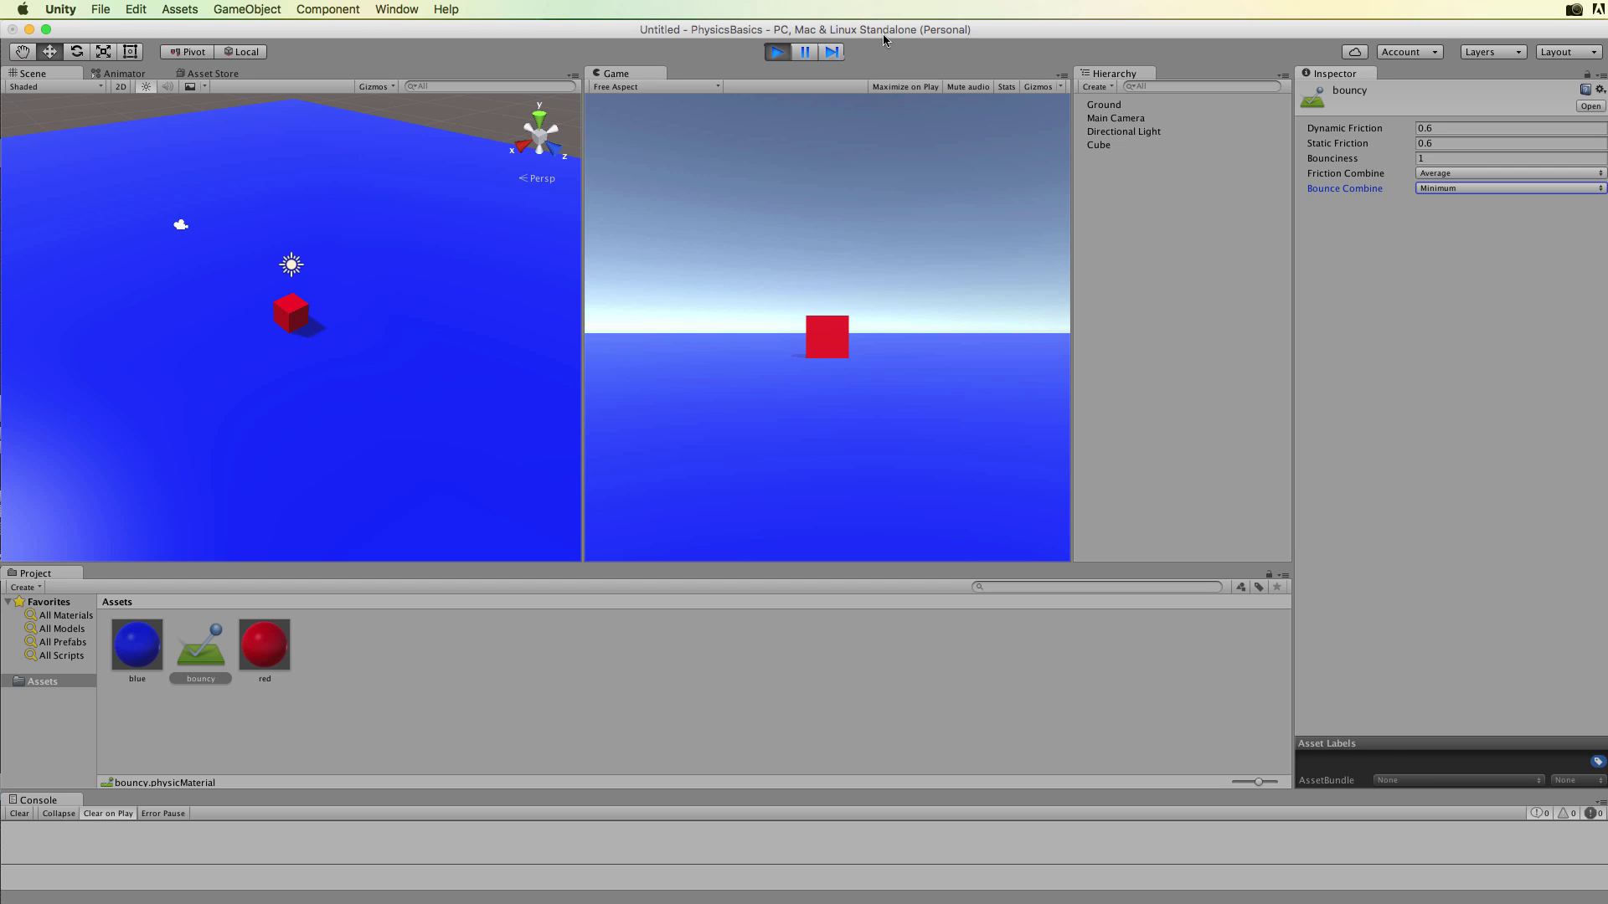
left_click(778, 52)
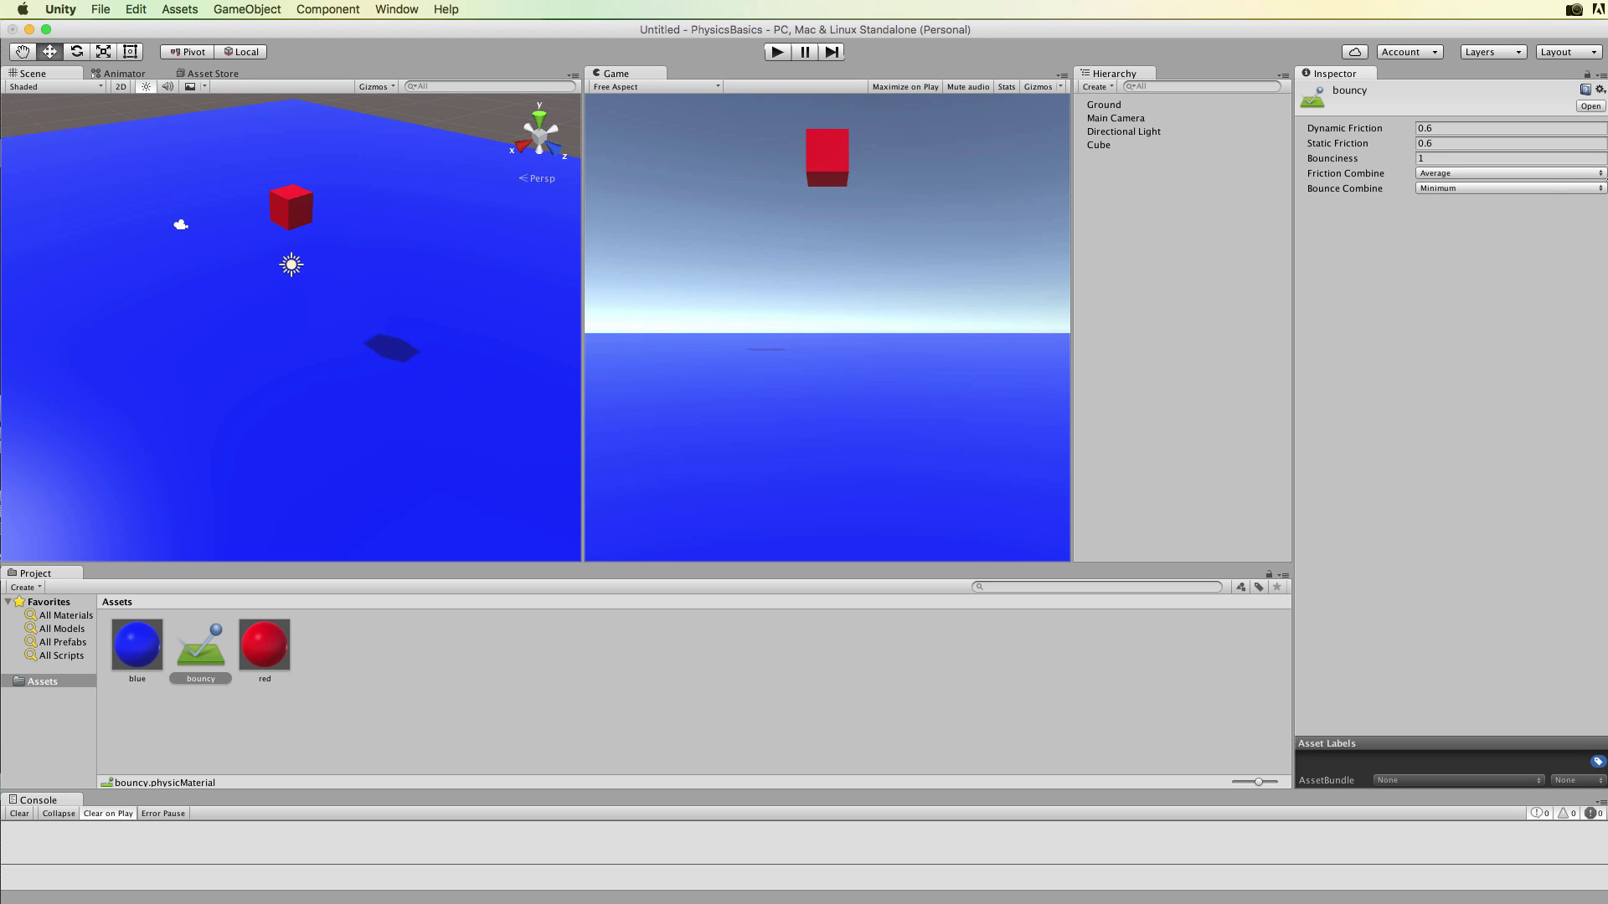
left_click(1564, 189)
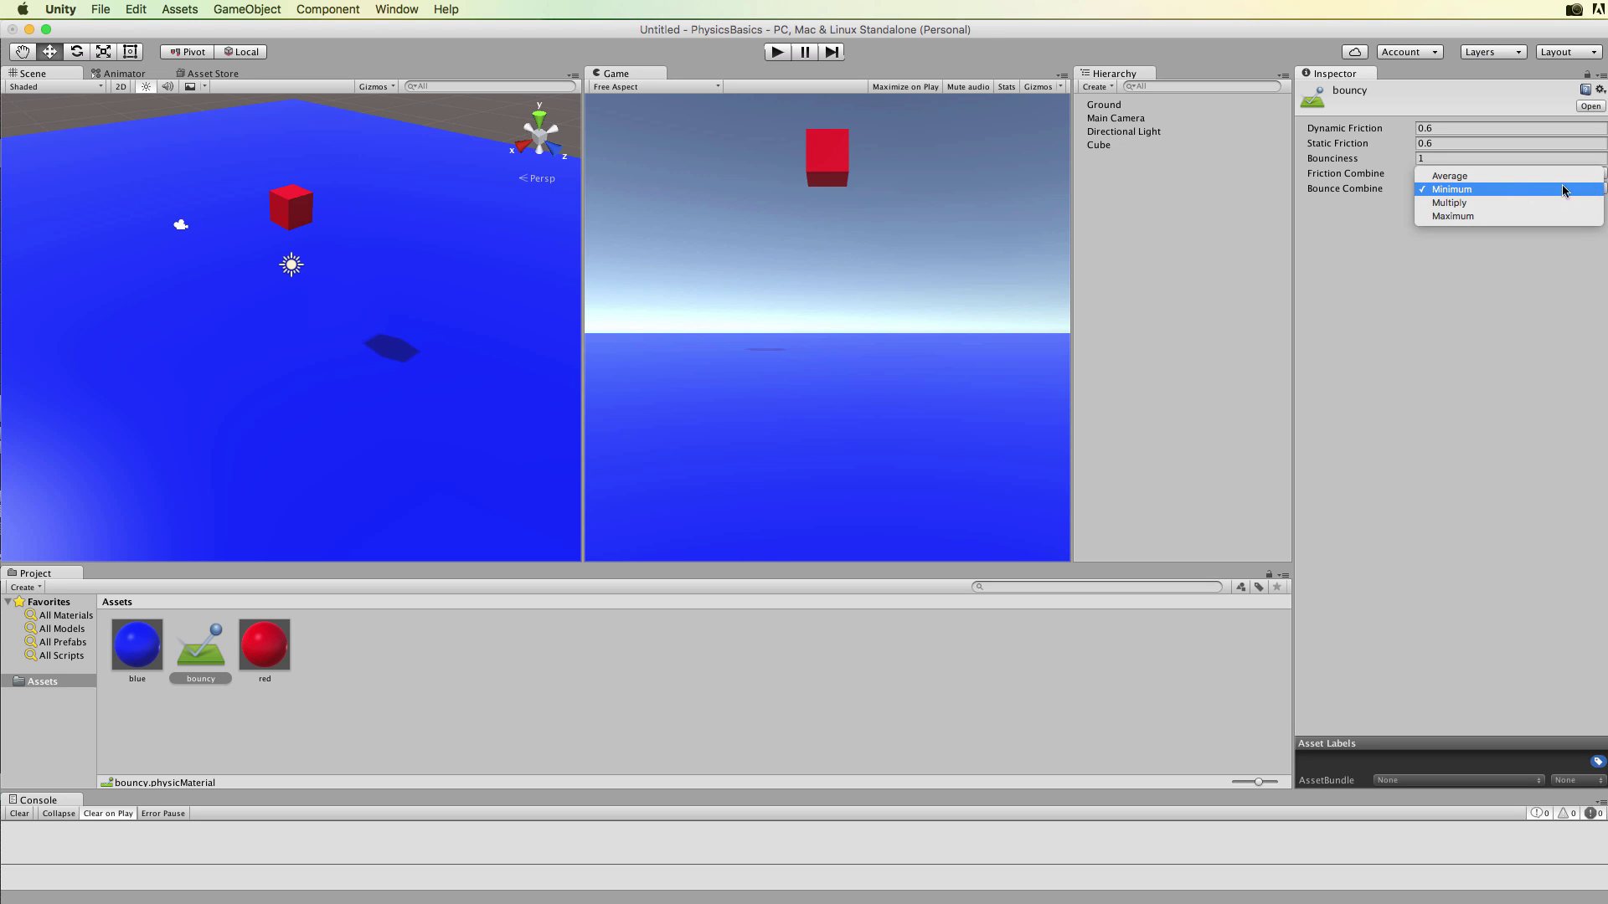
left_click(1459, 188)
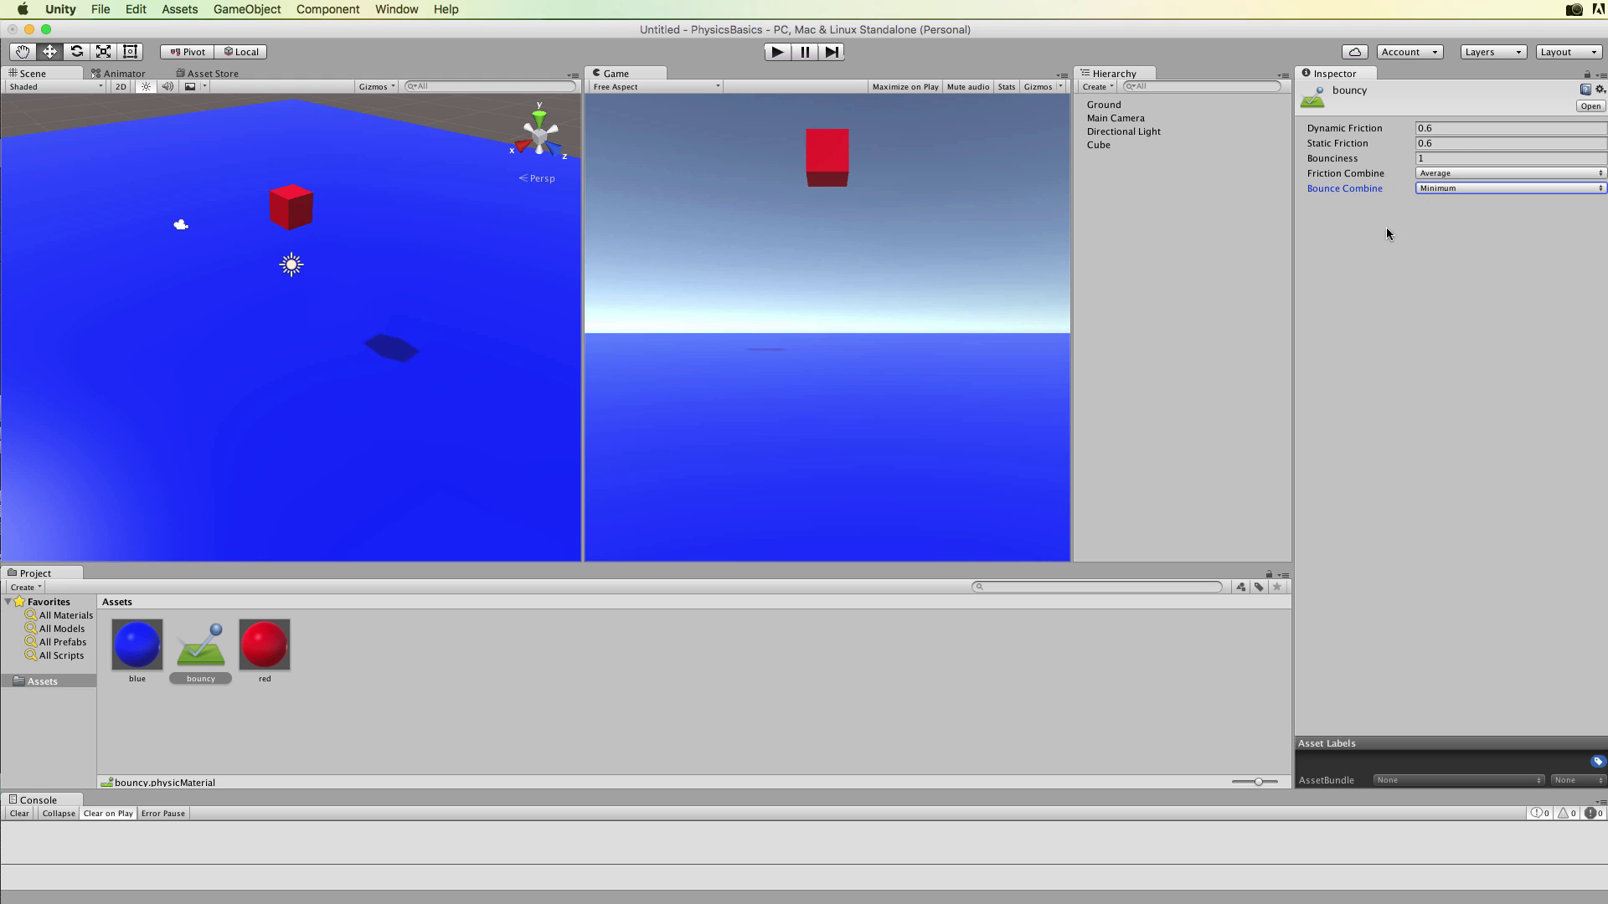
left_click(776, 54)
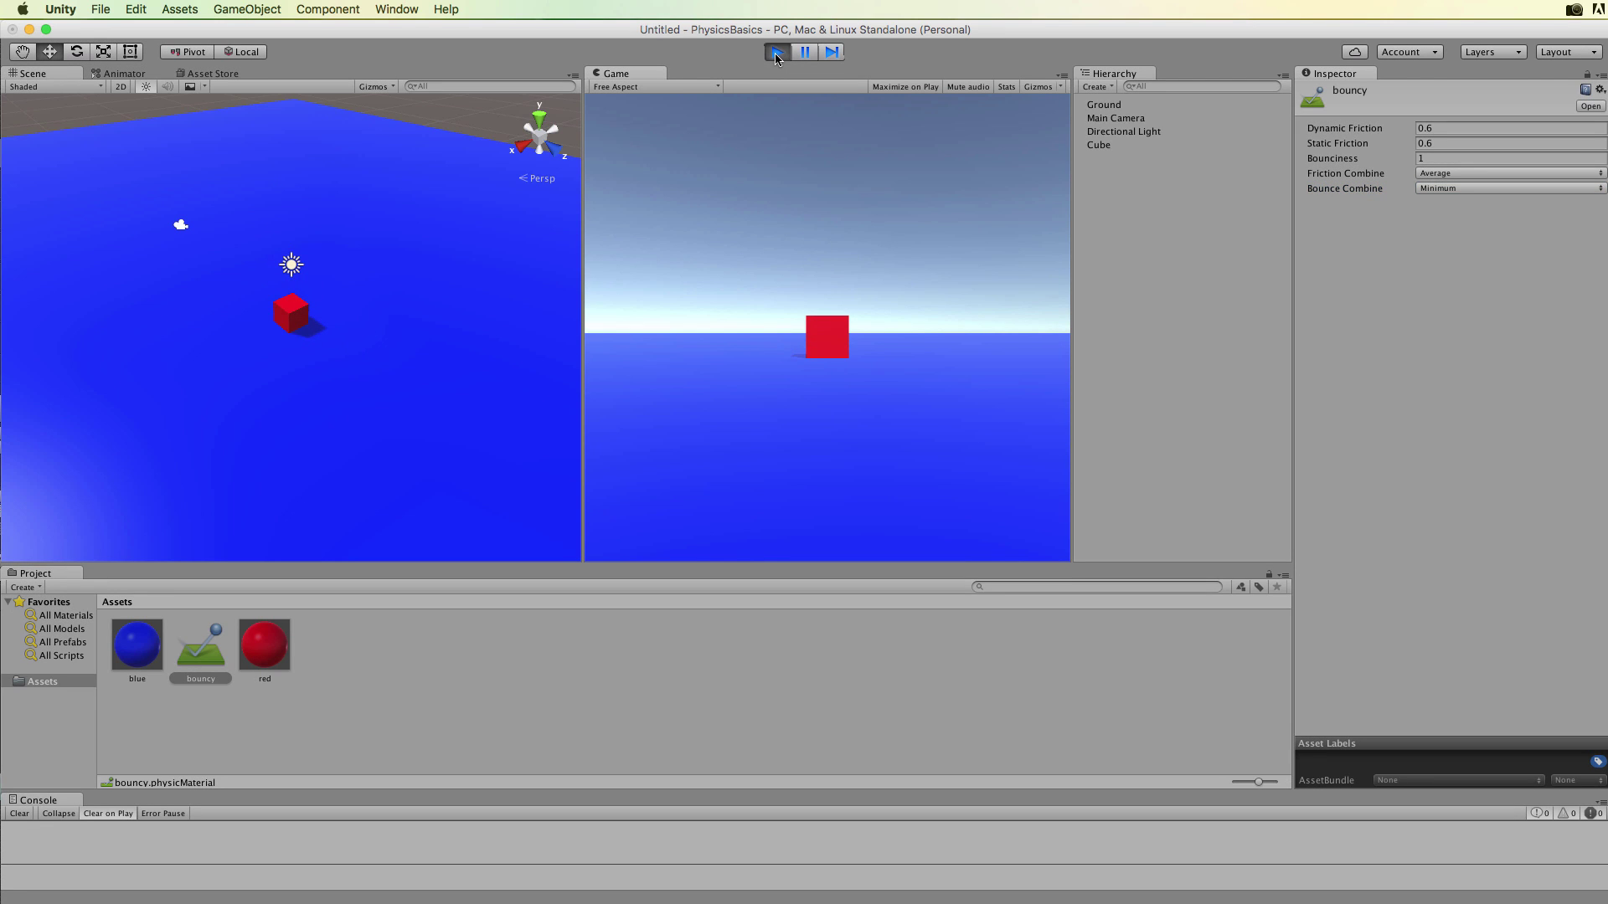
left_click(777, 53)
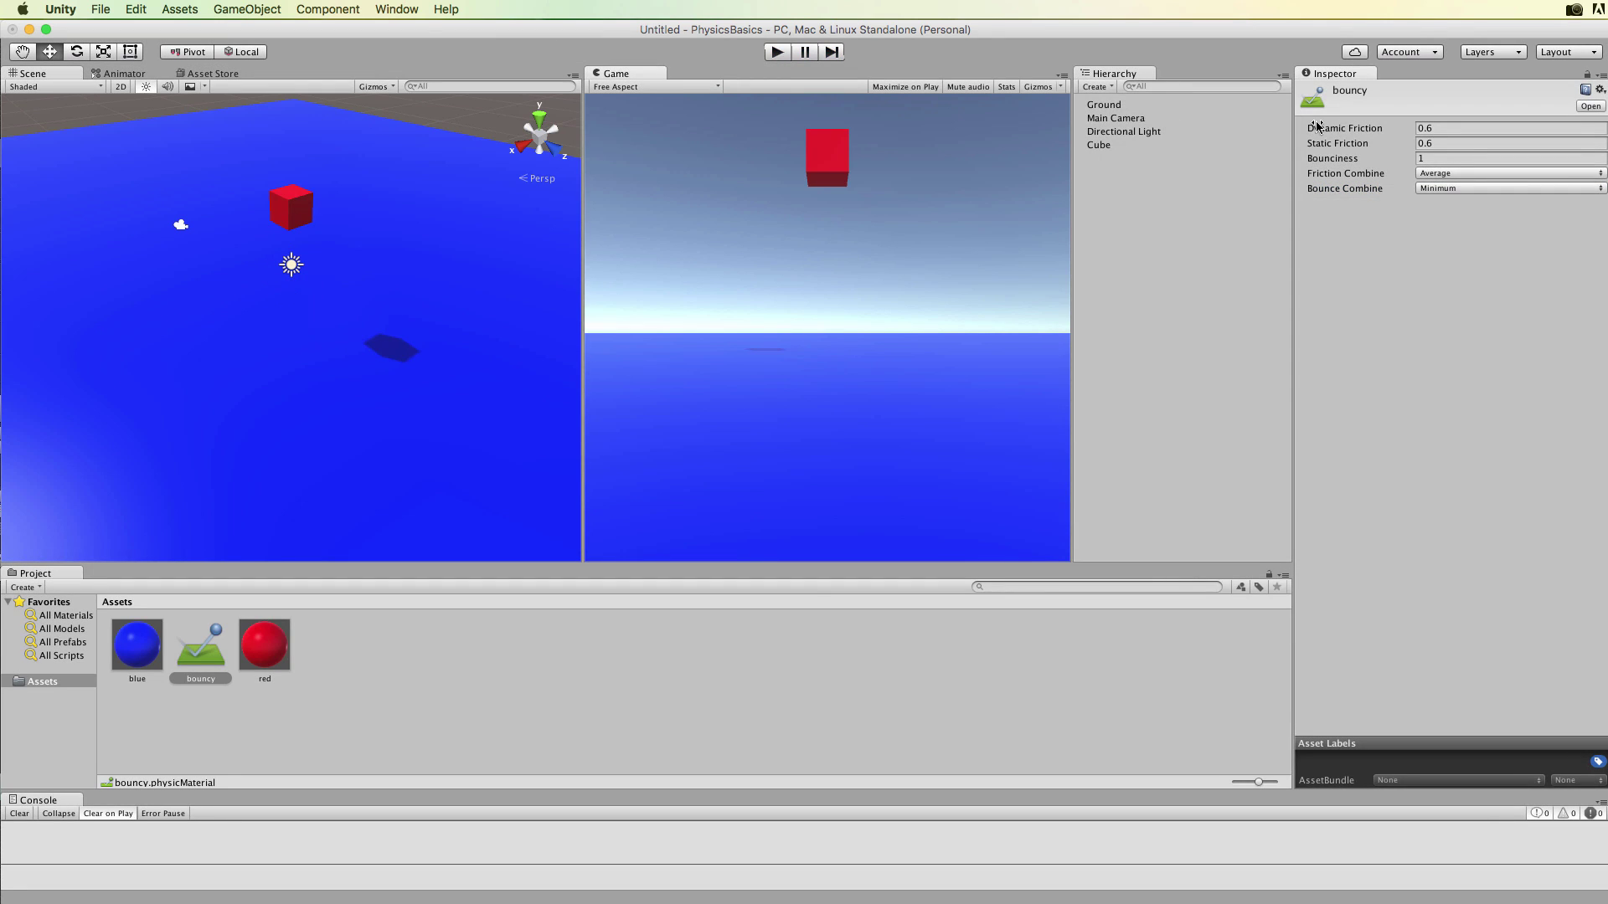
Set the bouncy material's Bounce Combine to Multiply, then test the cube's fall in Play mode and stop the run
left_click(1483, 188)
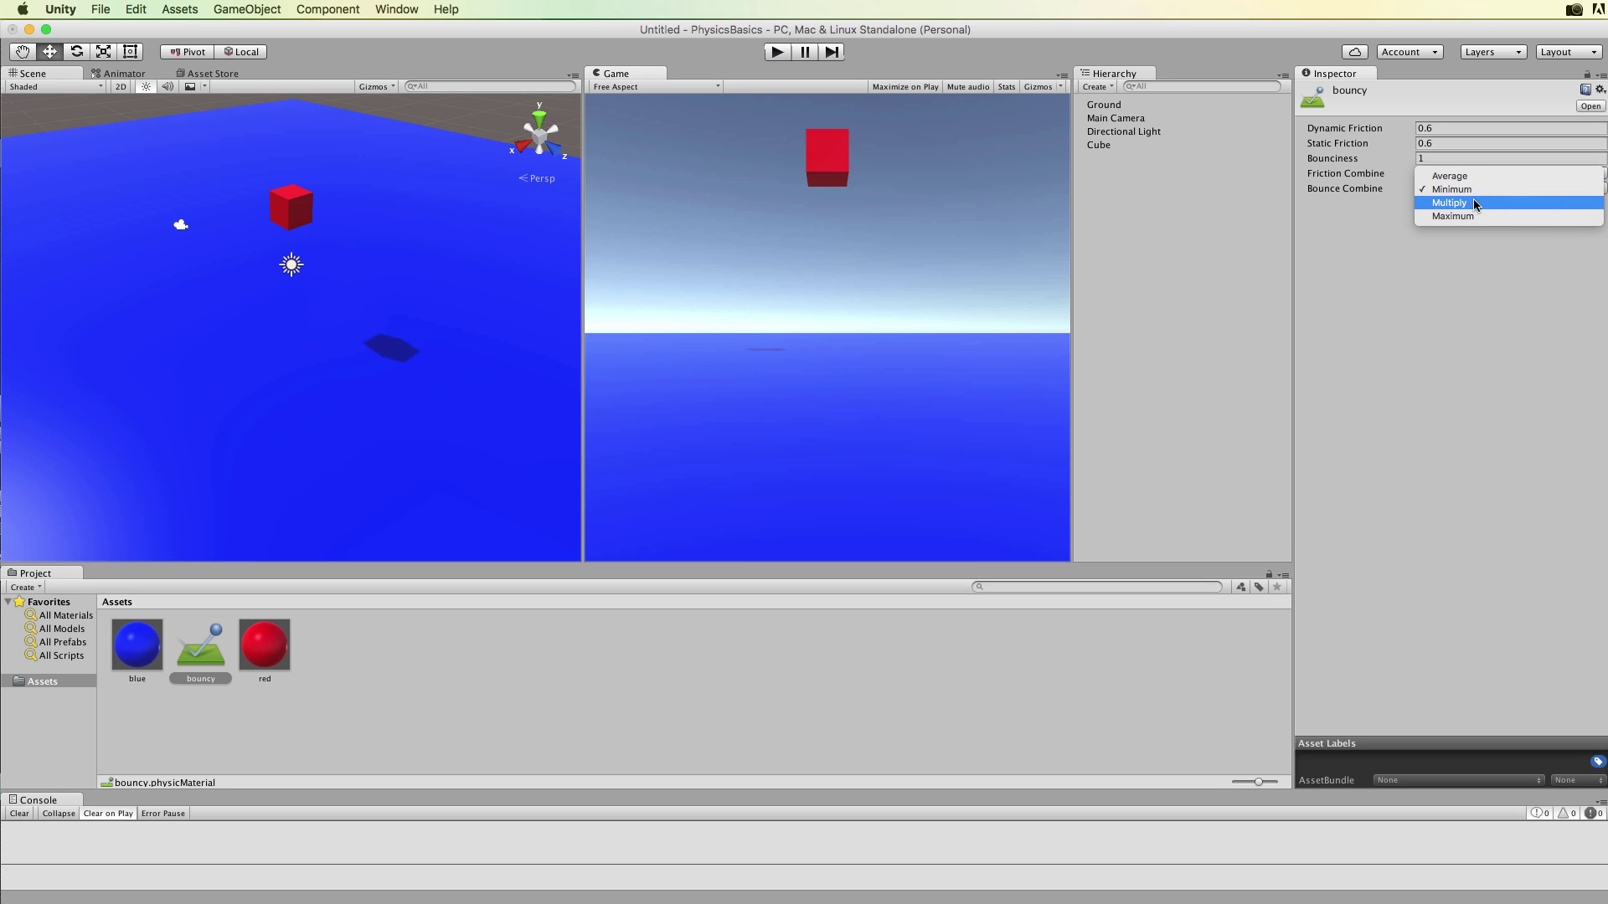
left_click(1469, 203)
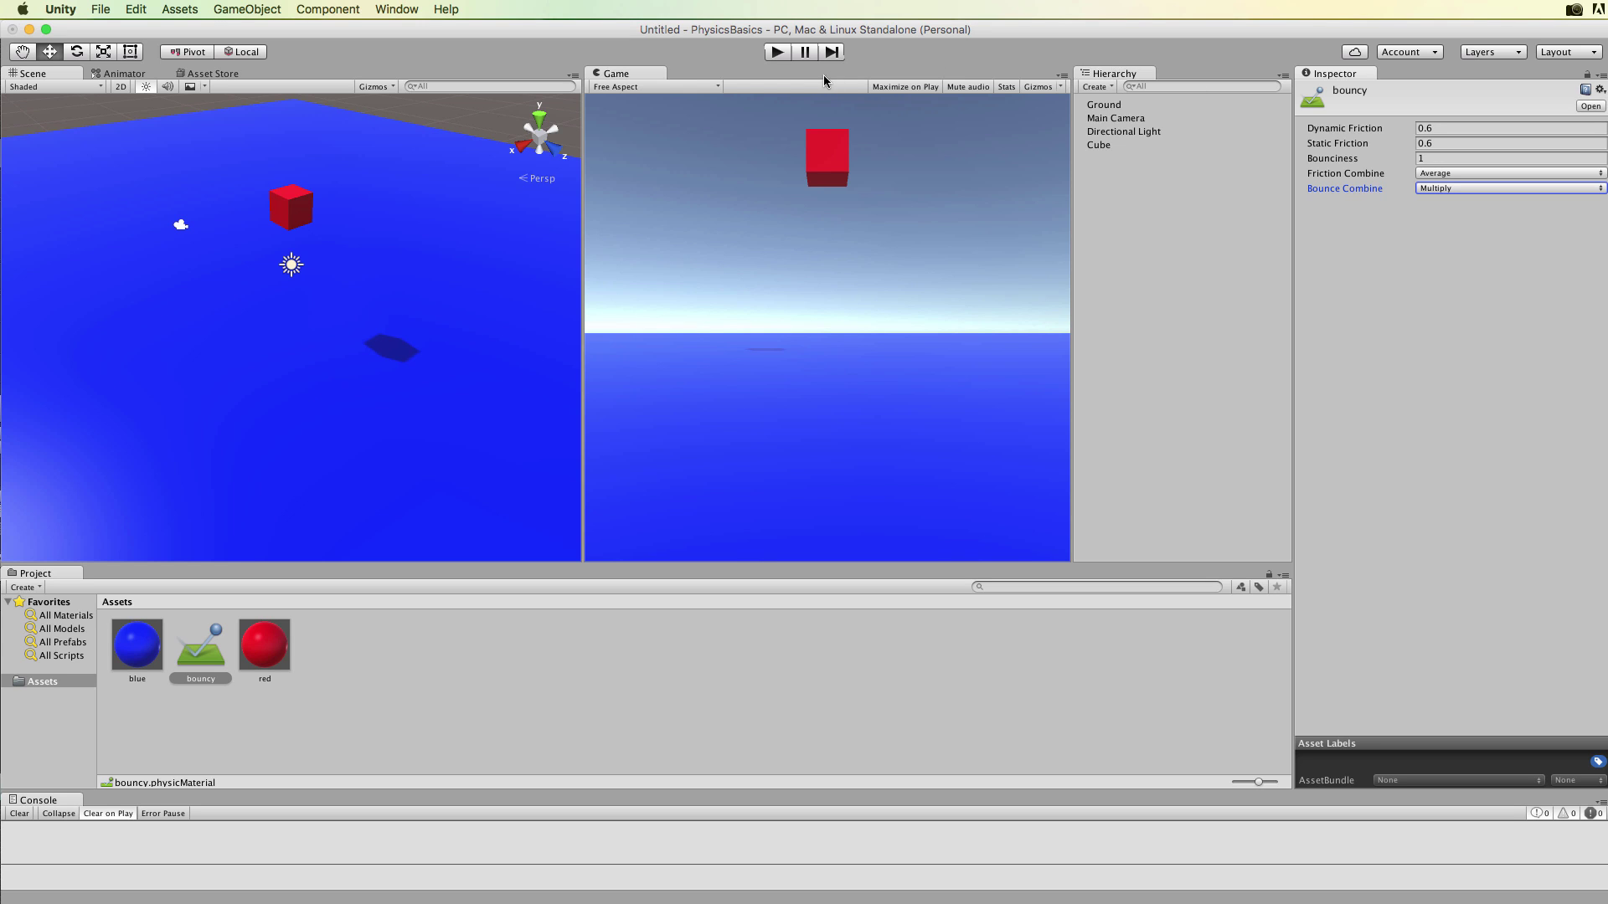
left_click(778, 52)
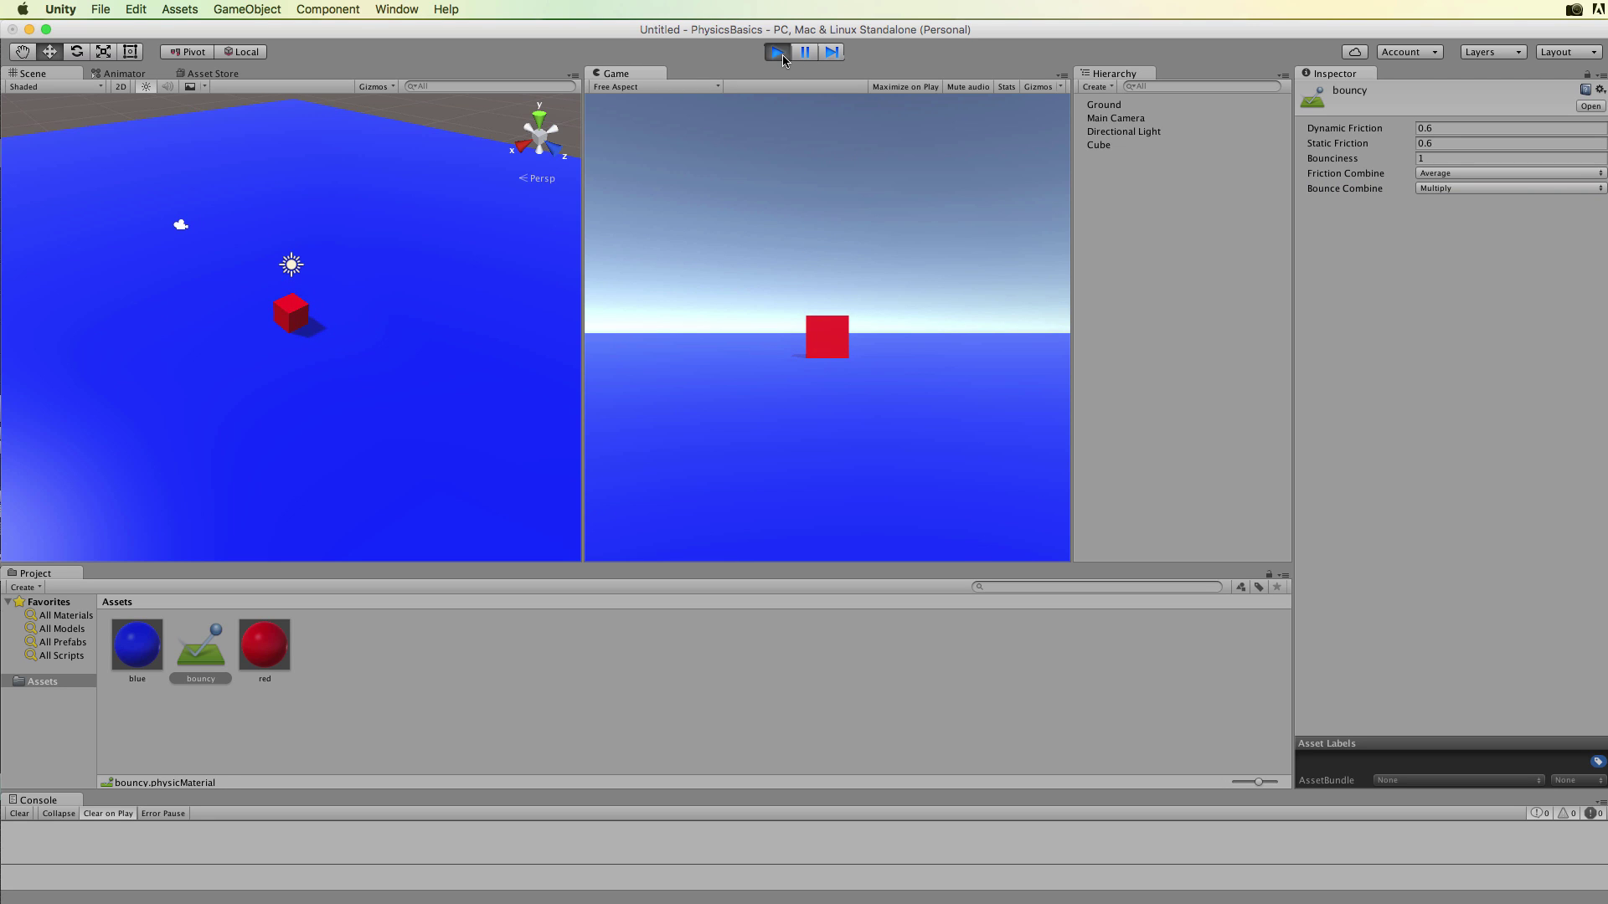
left_click(782, 54)
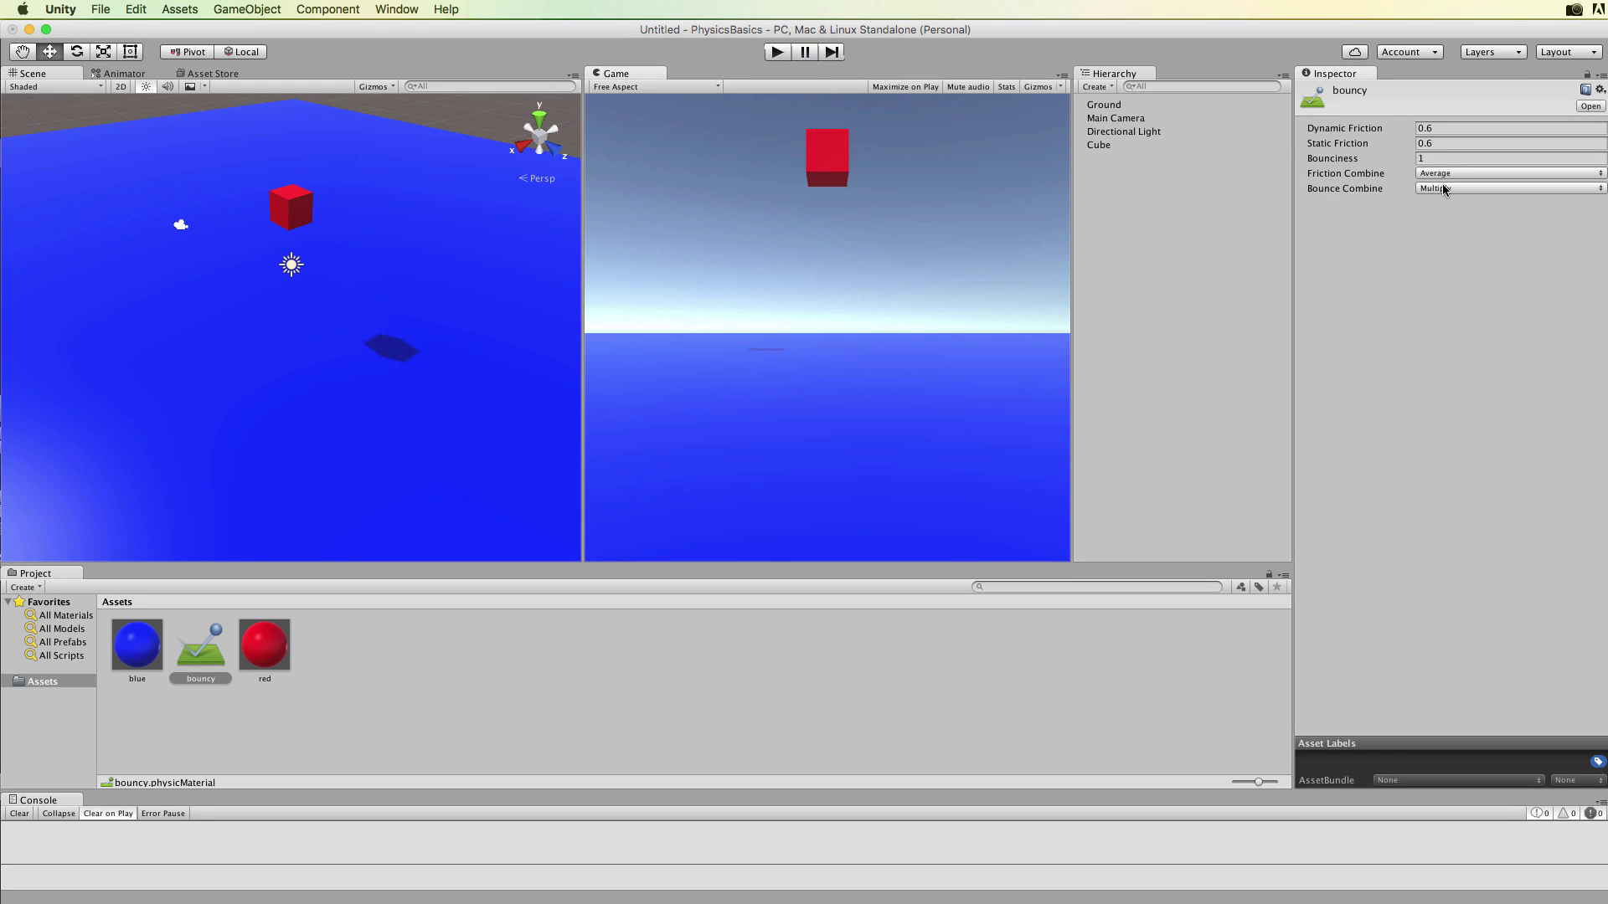
Set the bouncy material's Bounce Combine to Maximum, then test the cube's bounce in Play mode and stop the run
left_click(1442, 185)
left_click(1474, 203)
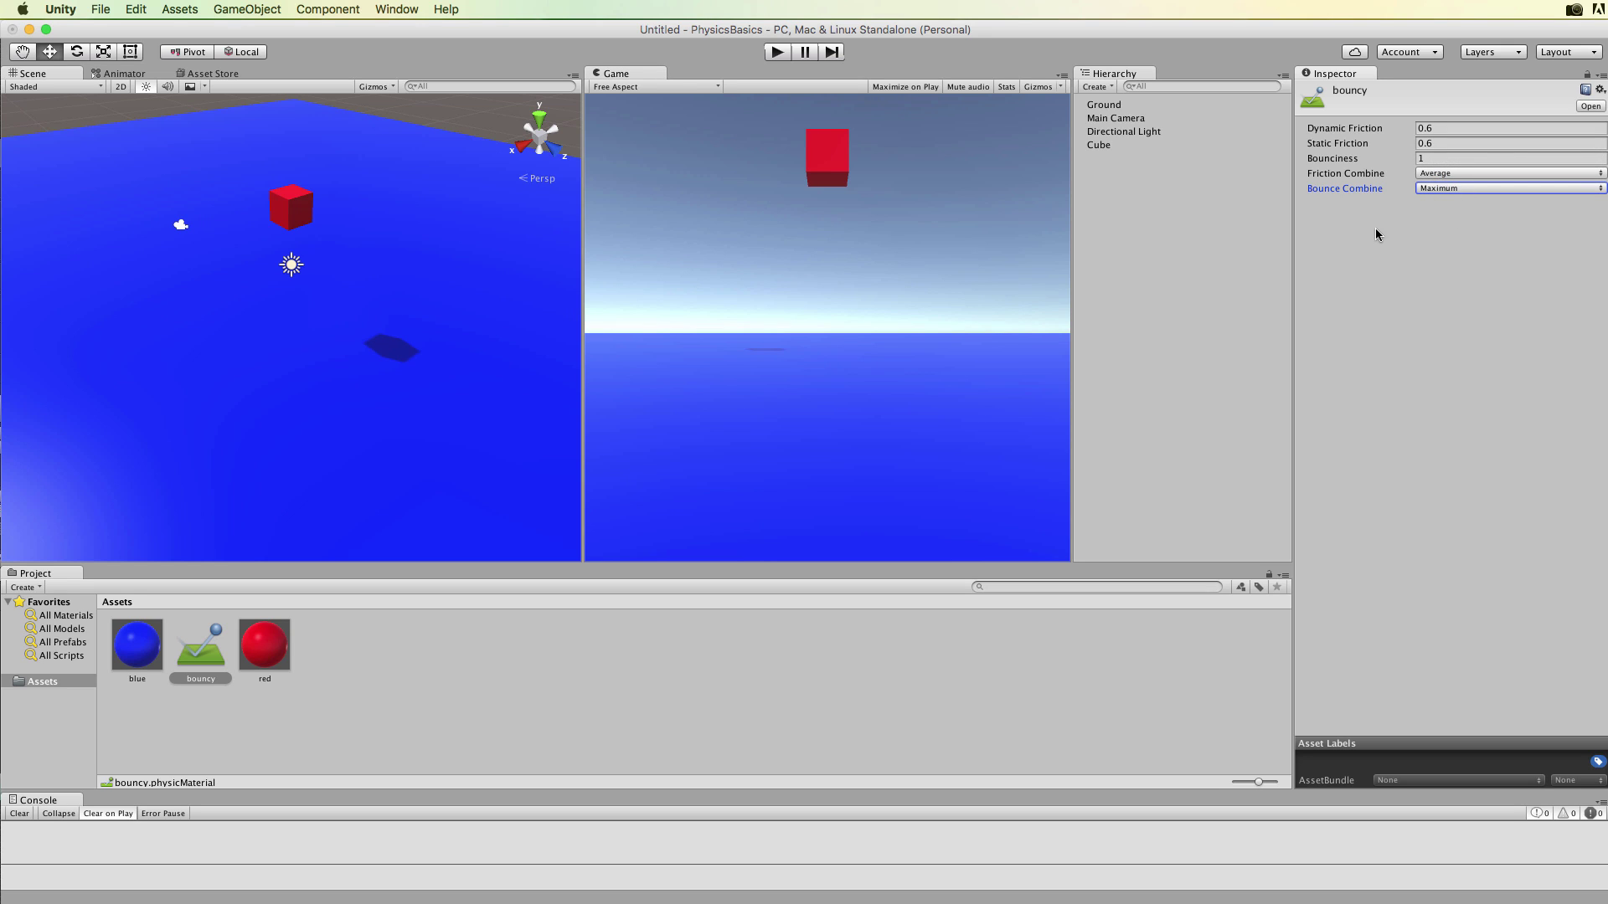
left_click(782, 52)
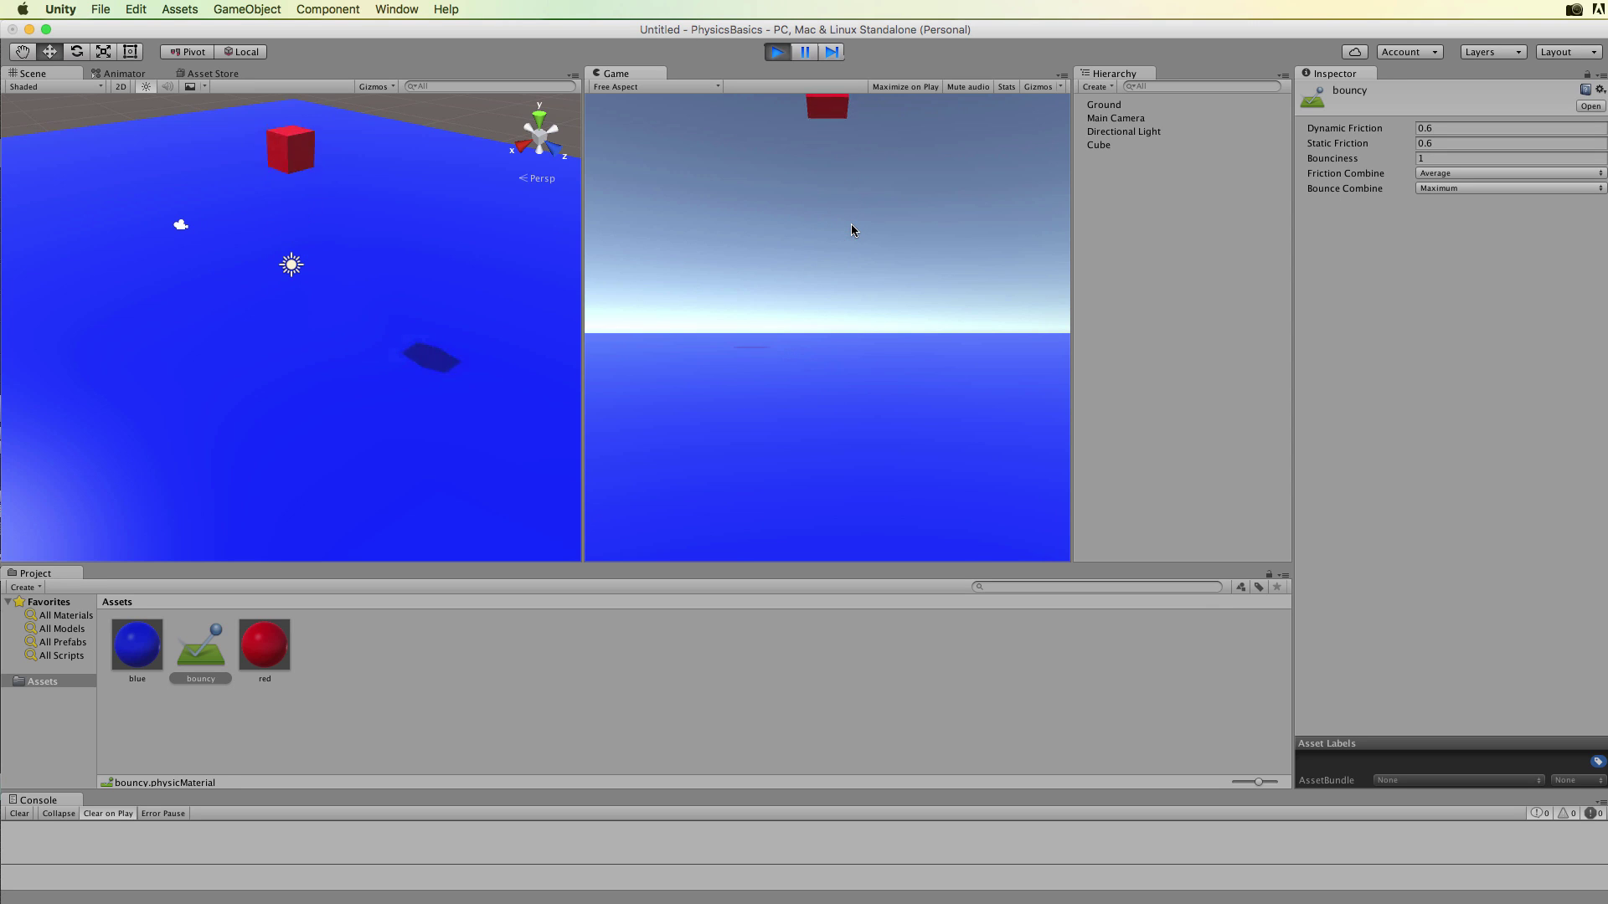
left_click(778, 52)
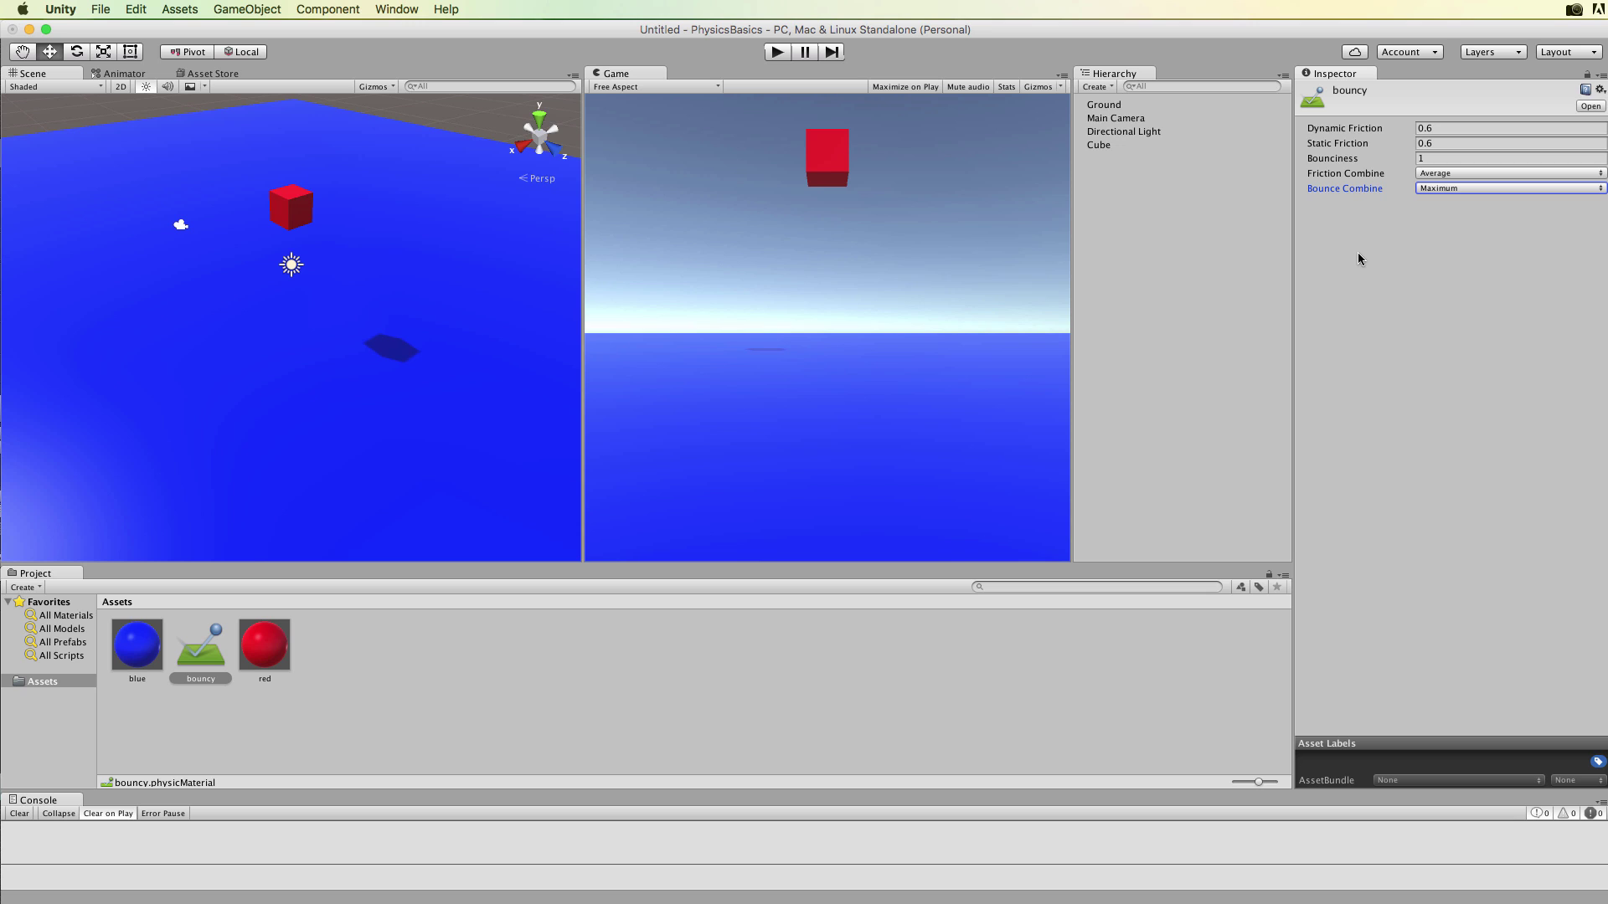
Tilt the Ground to about -1.5 degrees on X and -34 degrees on Z, then test the cube's fall in Play mode
left_click(391, 315)
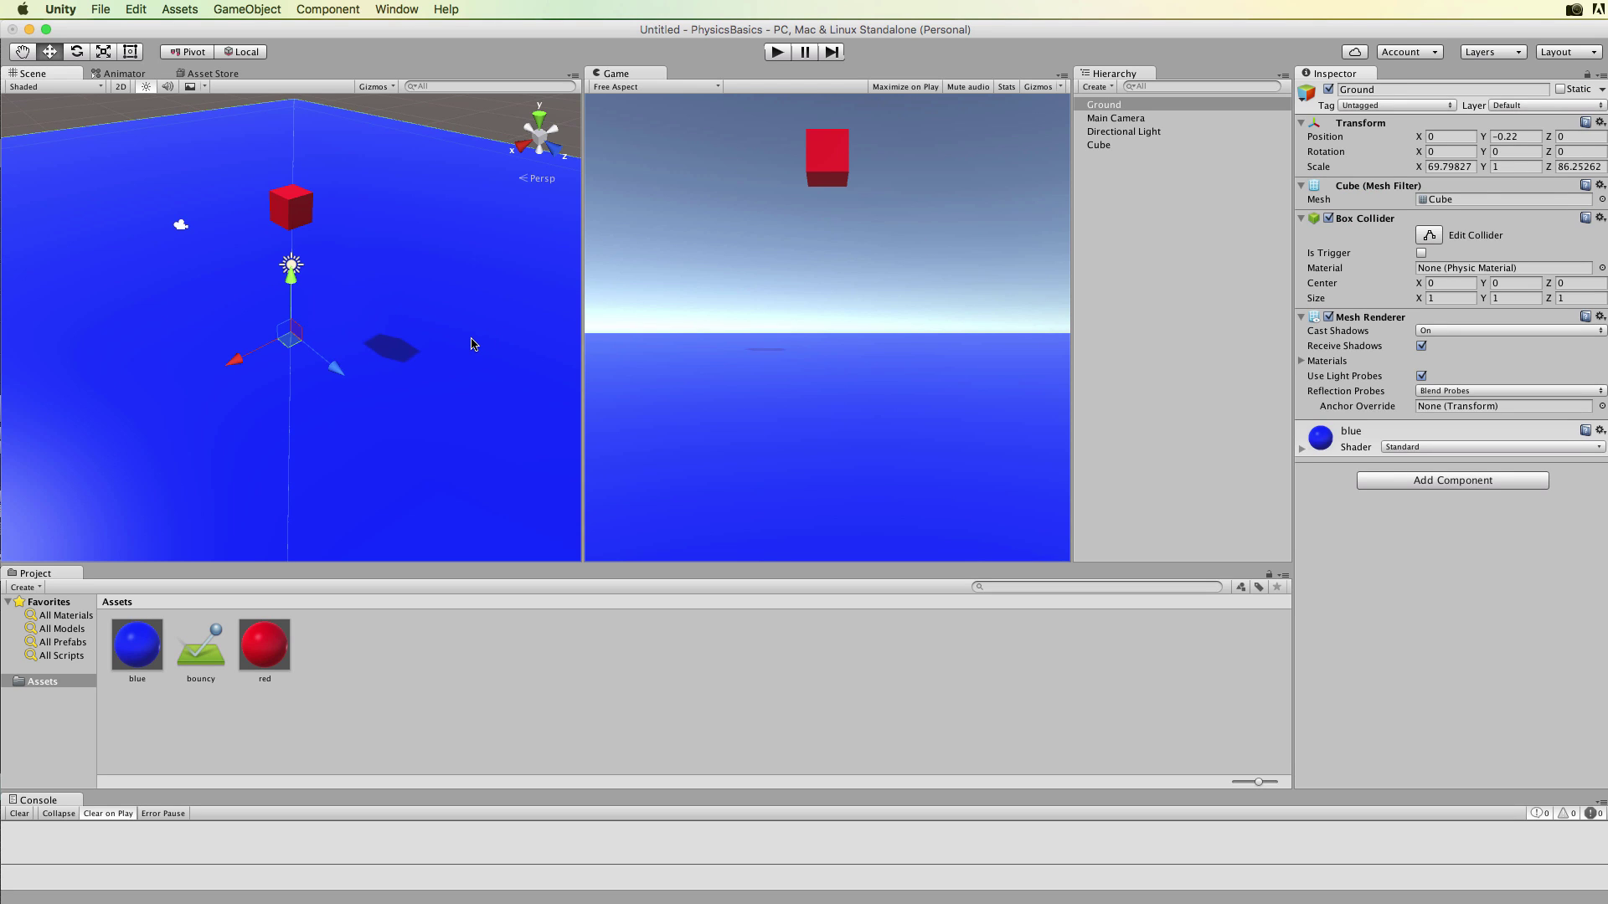
key("e")
key("w")
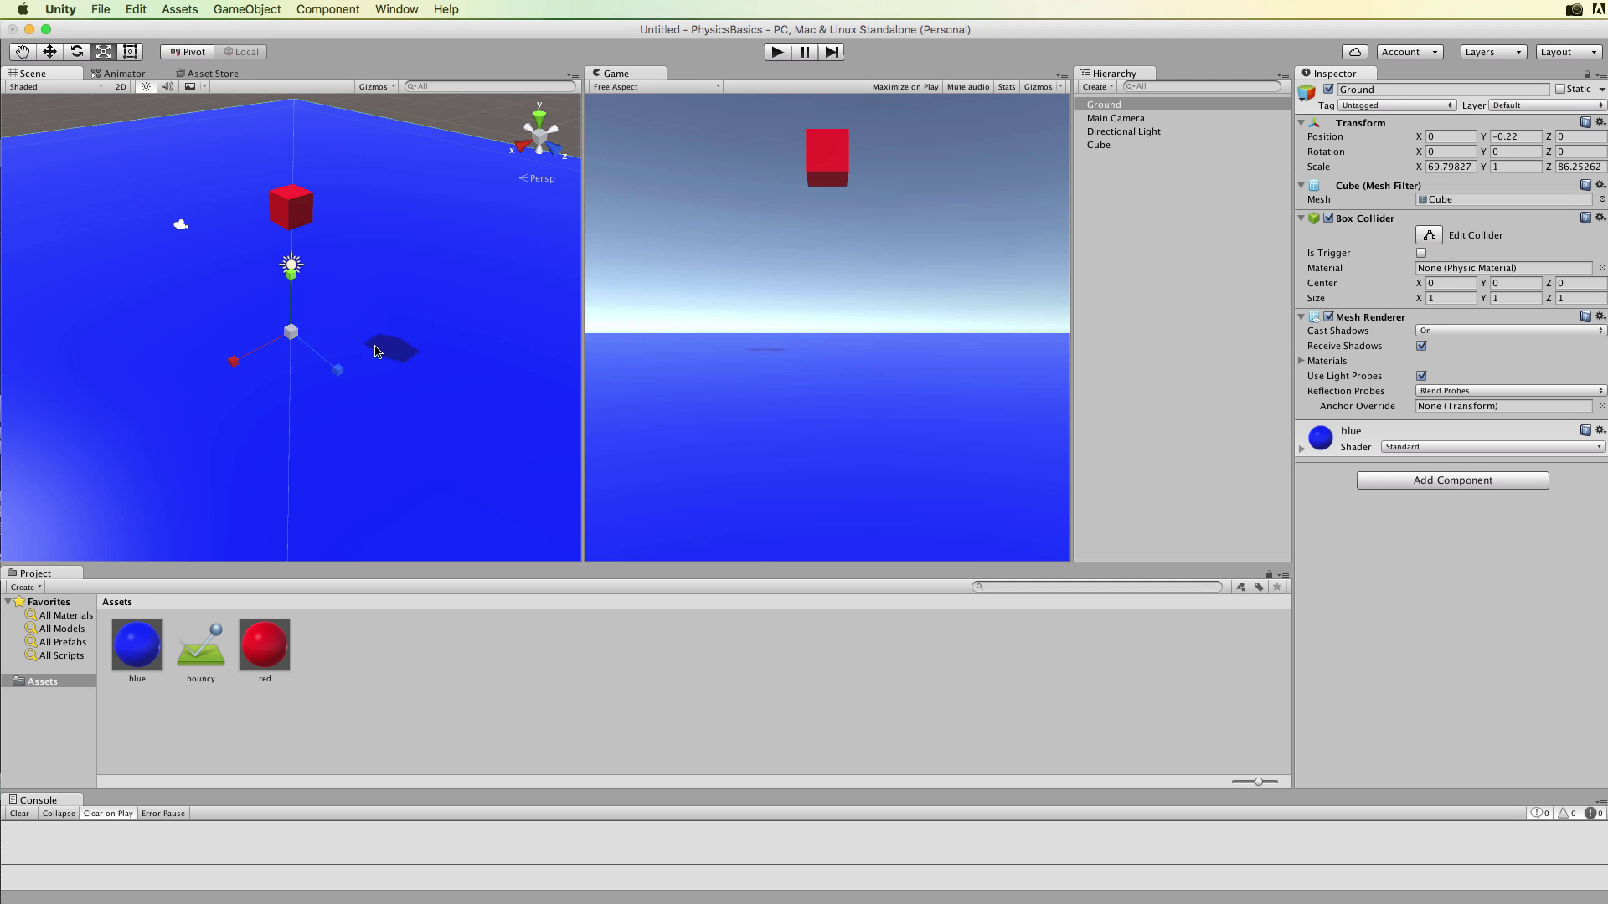
key("e")
left_click_drag(337, 345, 179, 358)
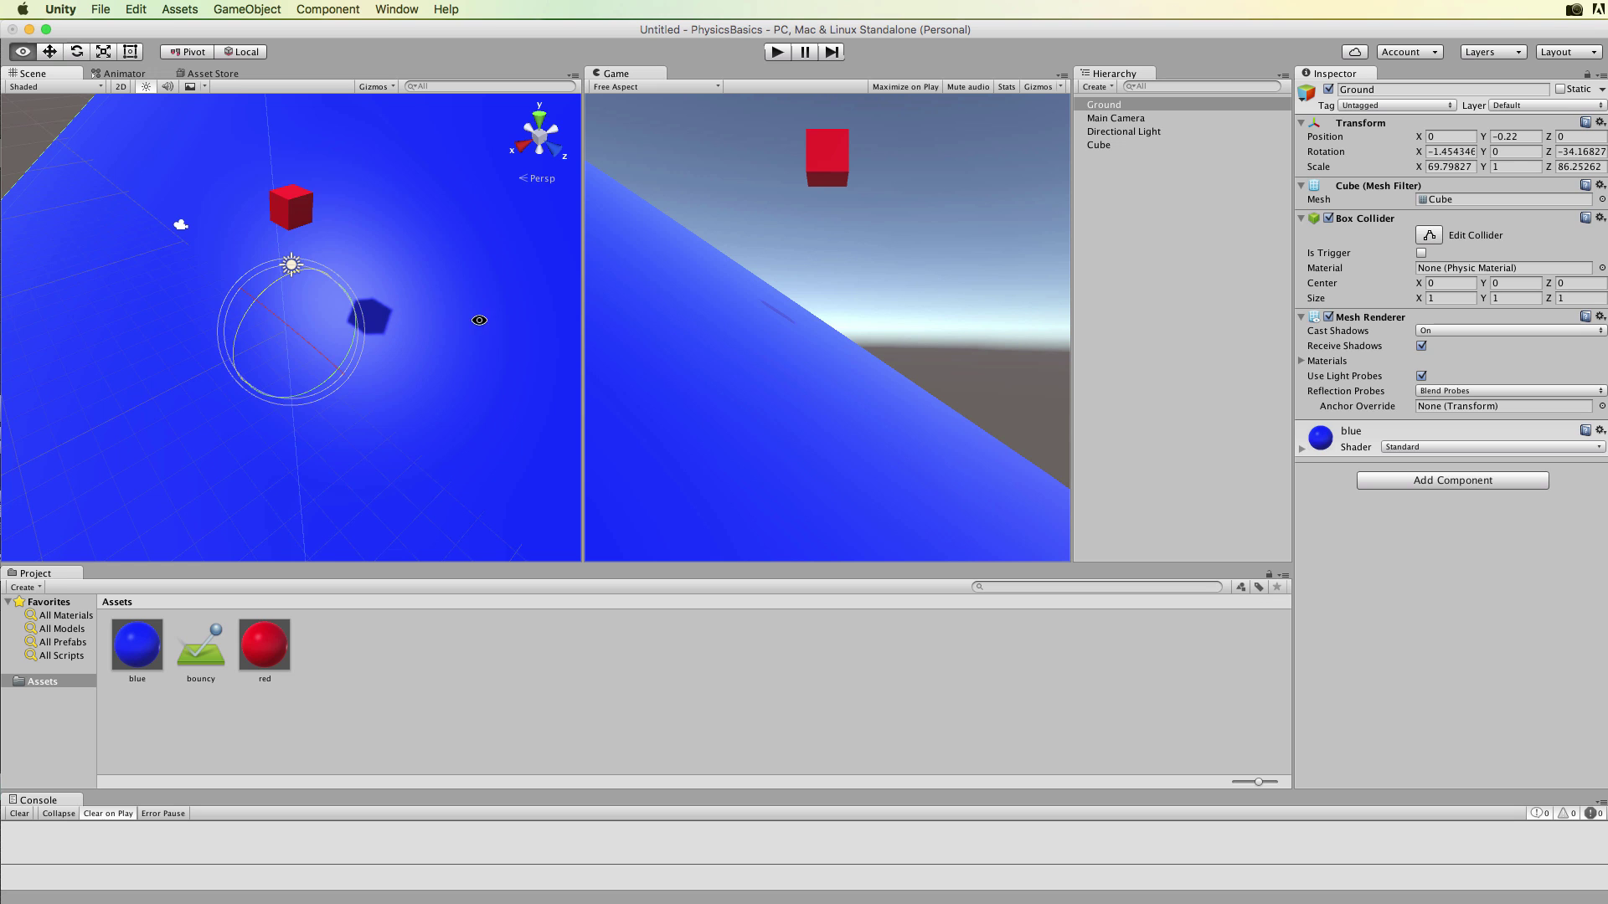
left_click_drag(479, 316, 441, 290, "alt")
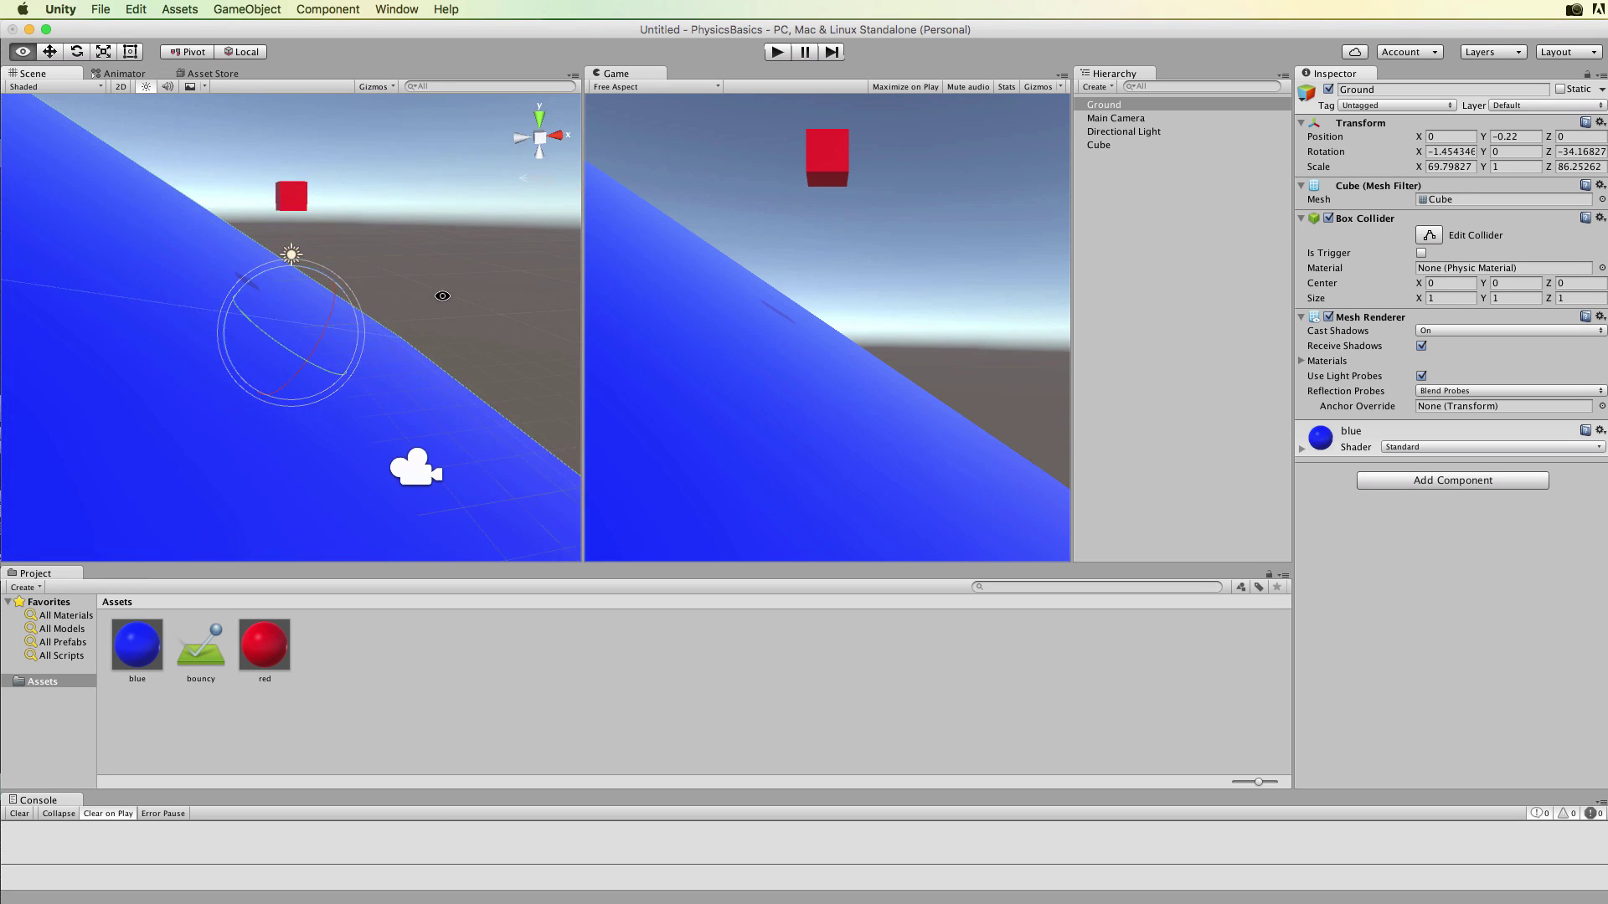
left_click(777, 52)
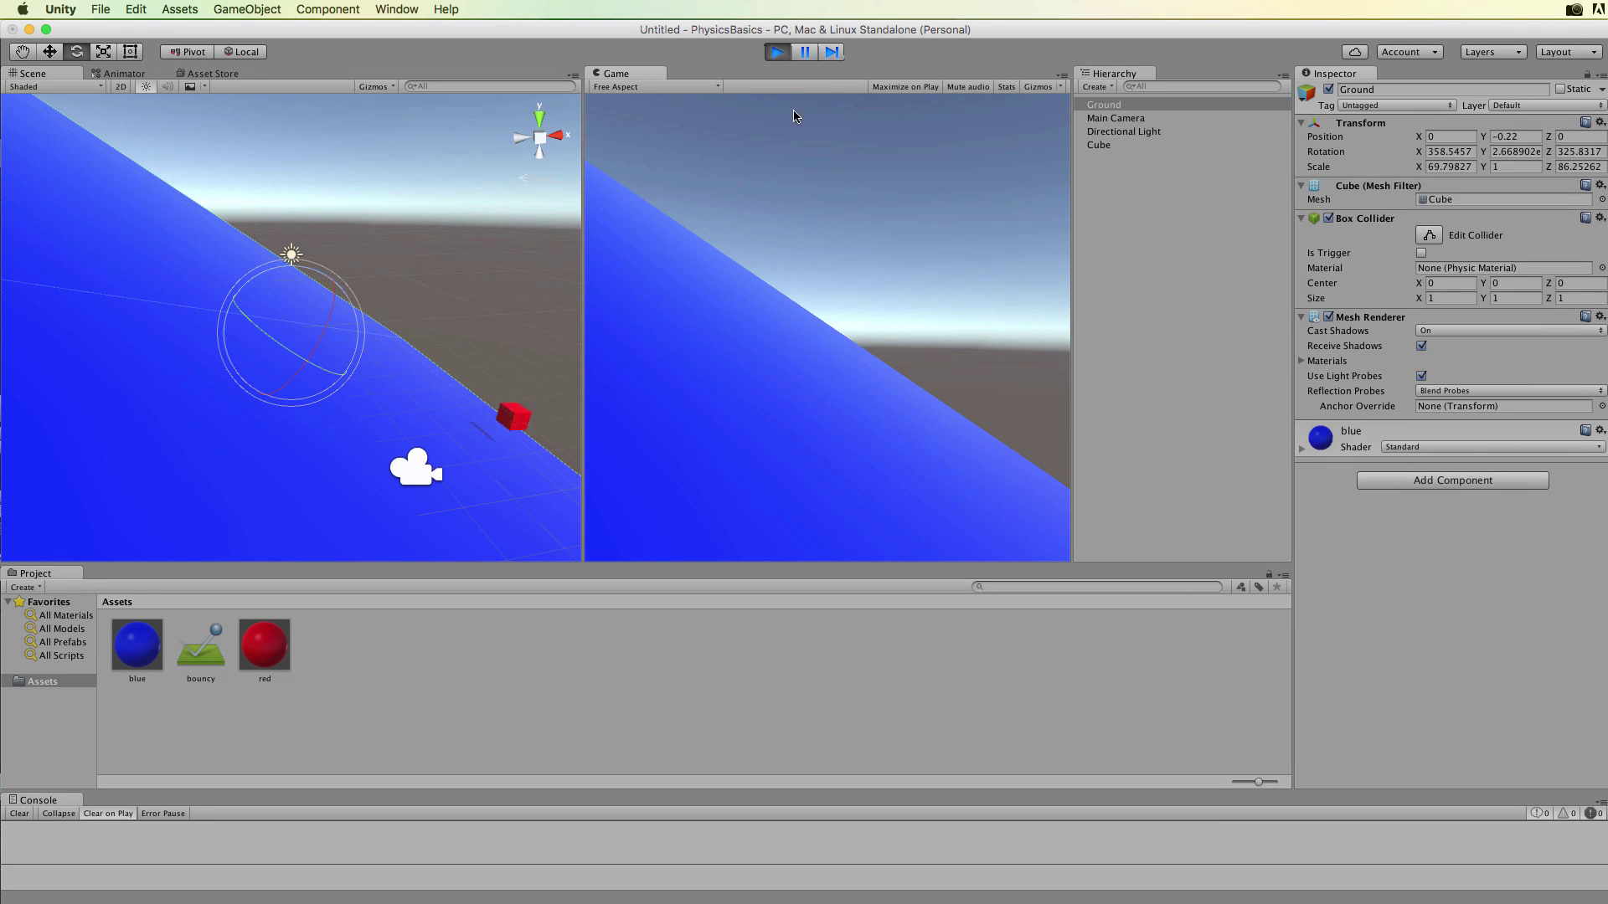
left_click(775, 52)
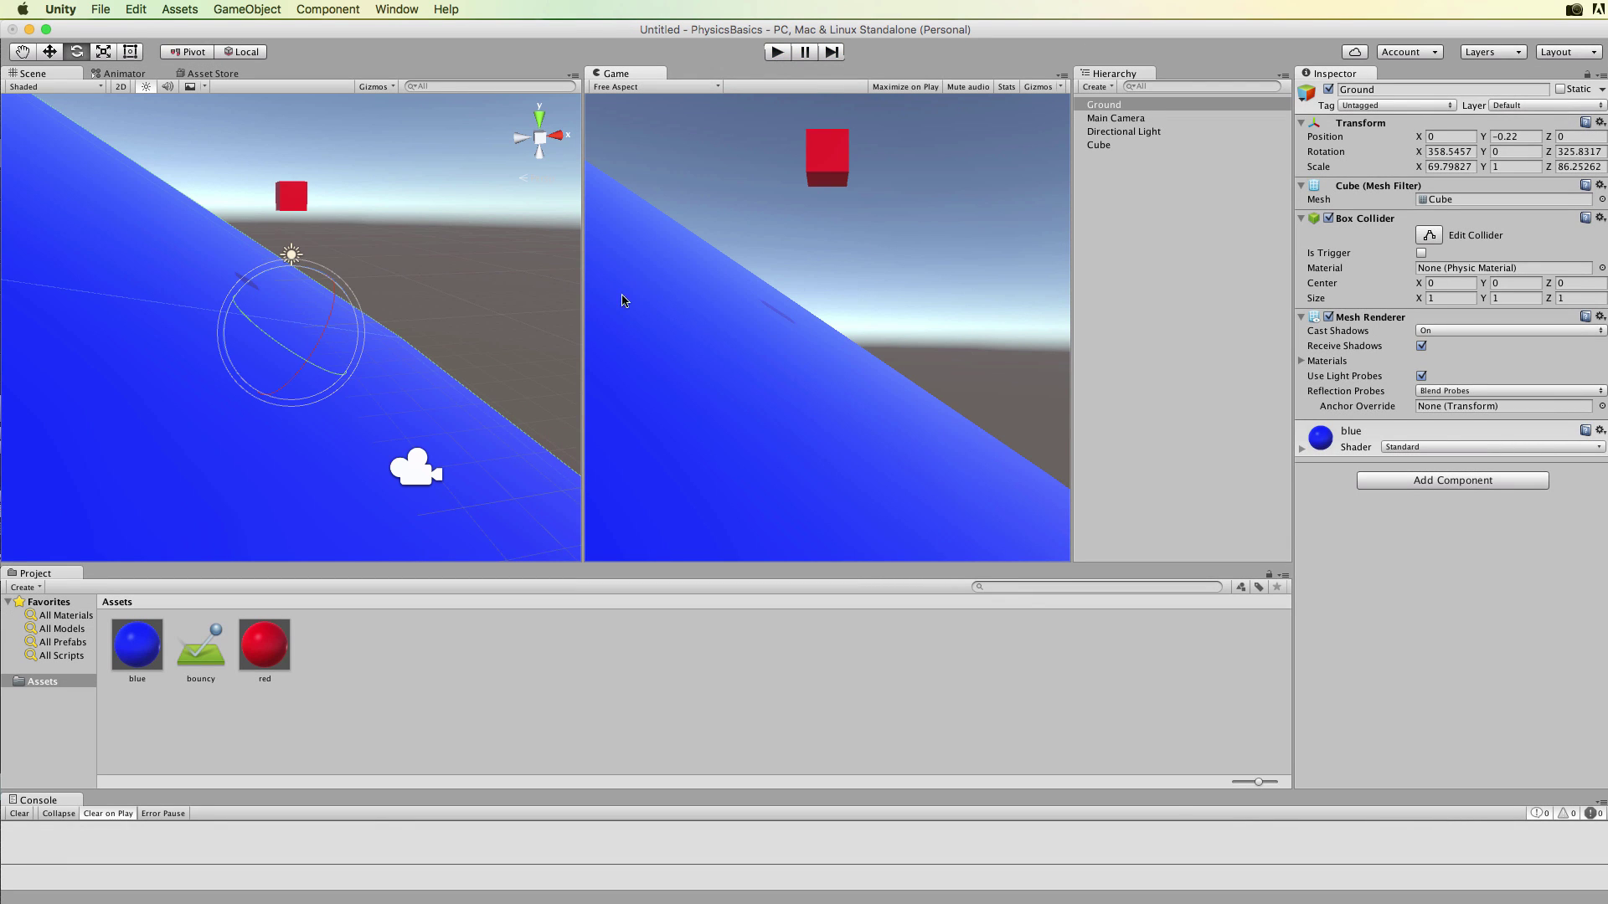
Align the Main Camera with a Scene view showing more of the downhill slope, and run the scene in Play mode
left_click_drag(387, 258, 223, 244, "alt")
key("e")
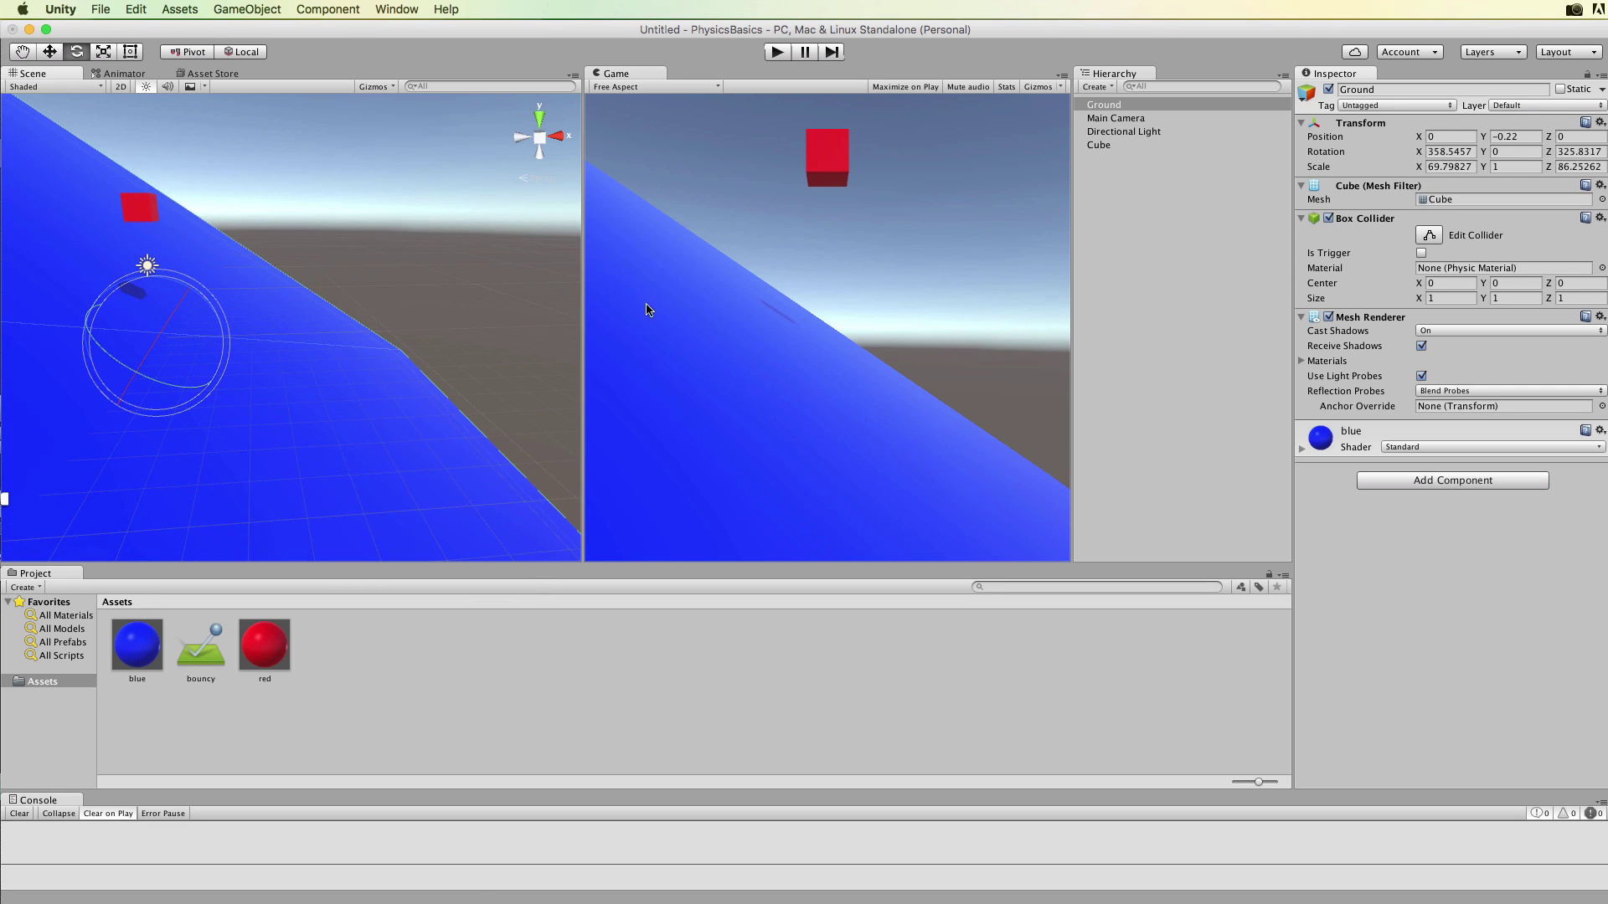
left_click(1124, 122)
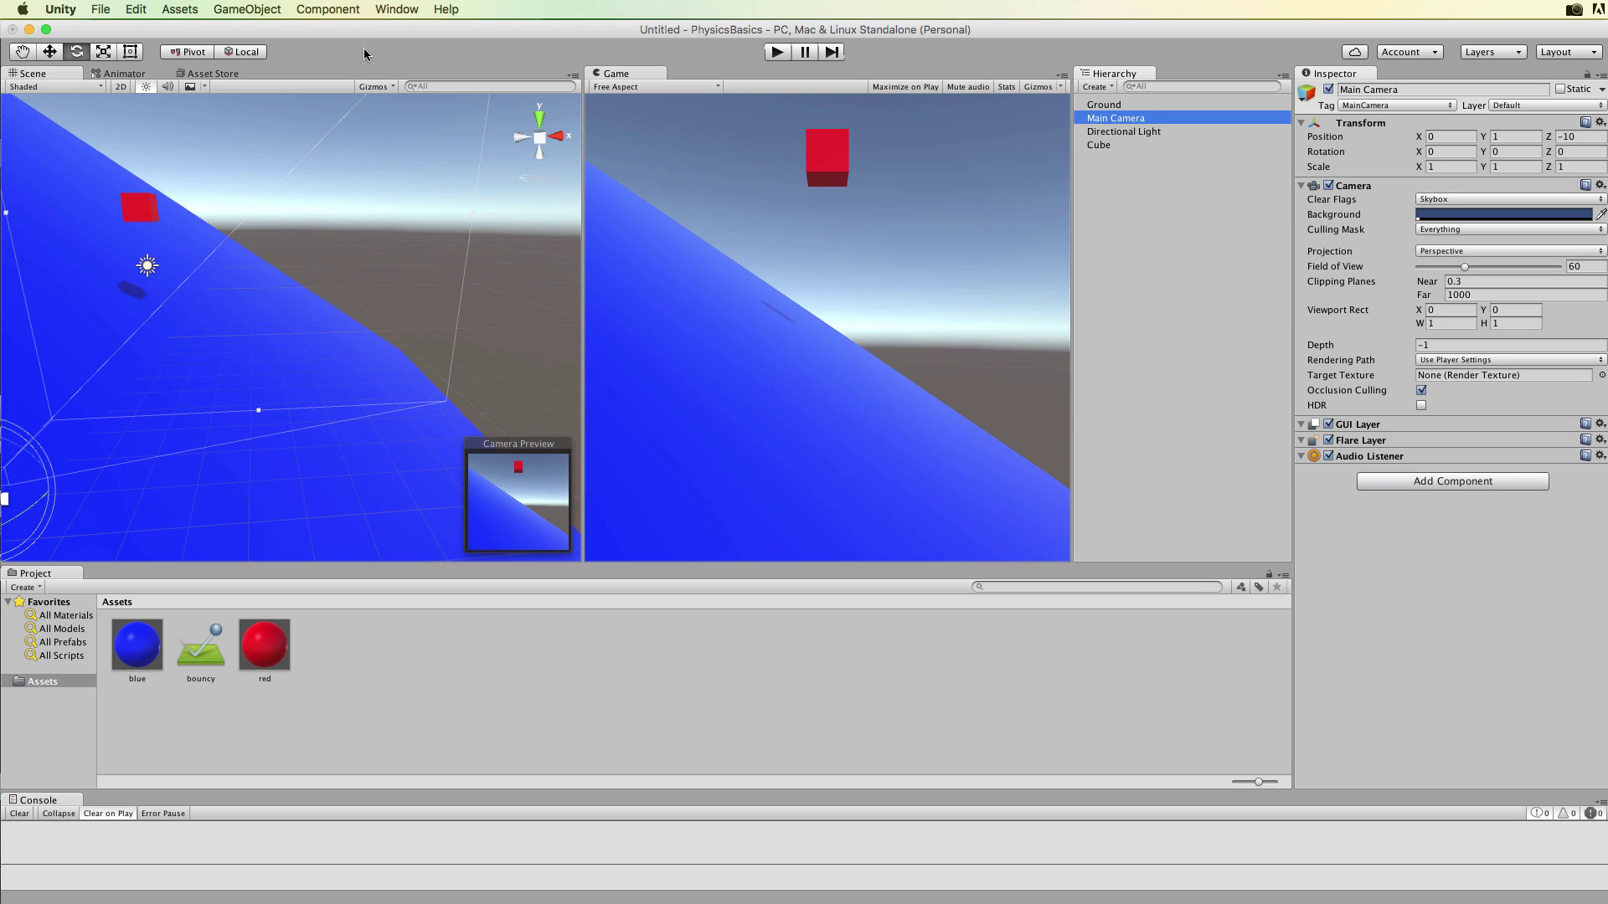
left_click(246, 11)
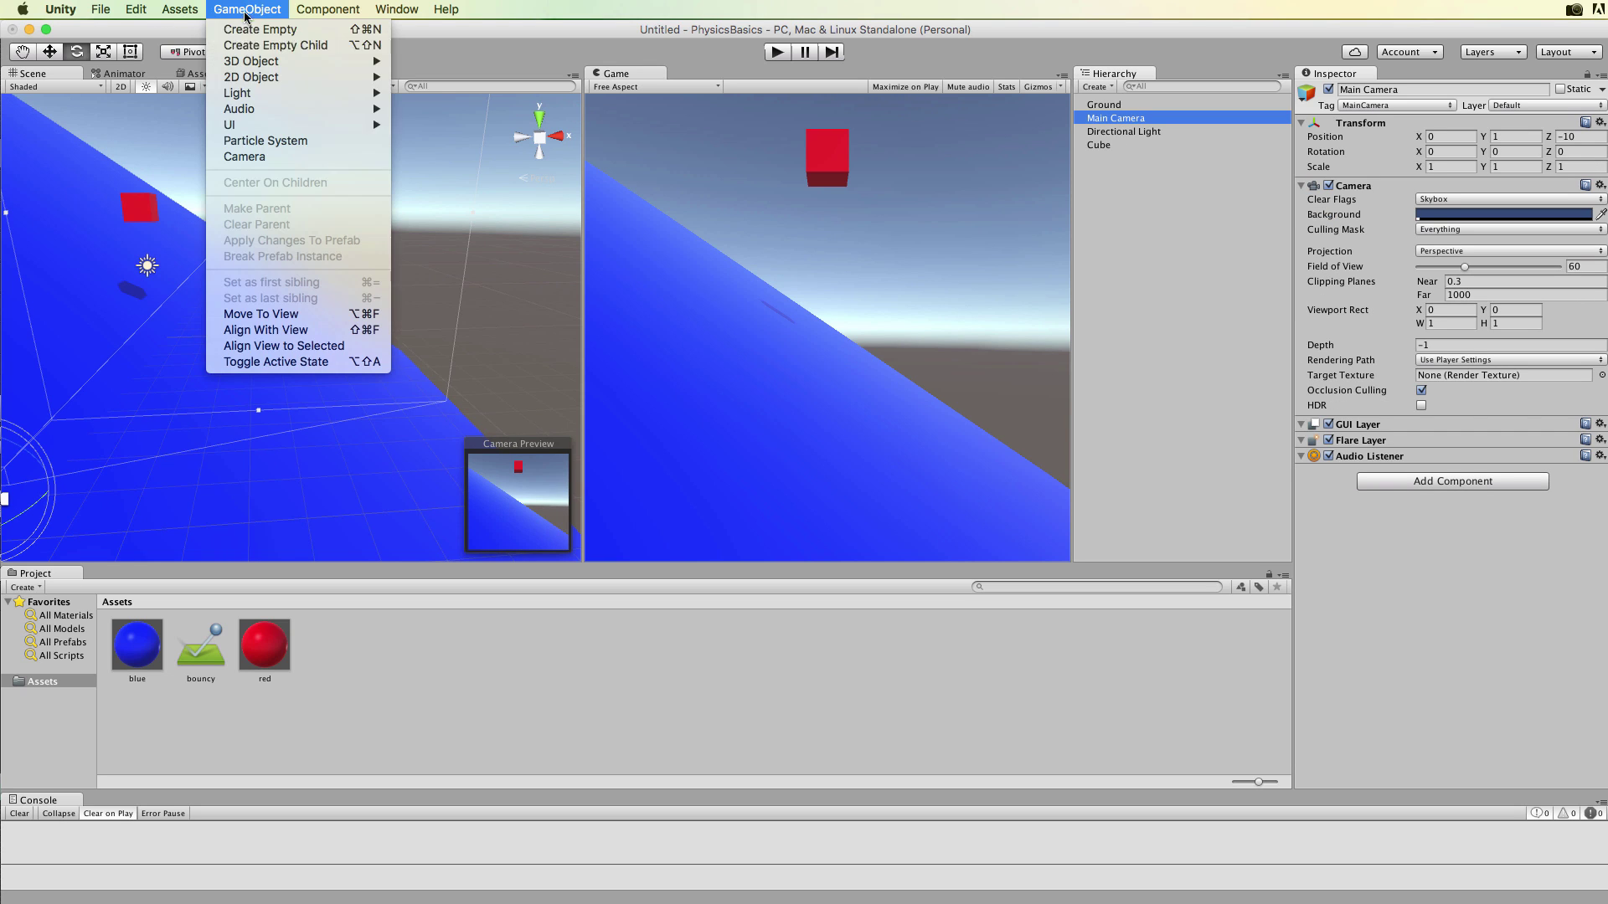
left_click(266, 330)
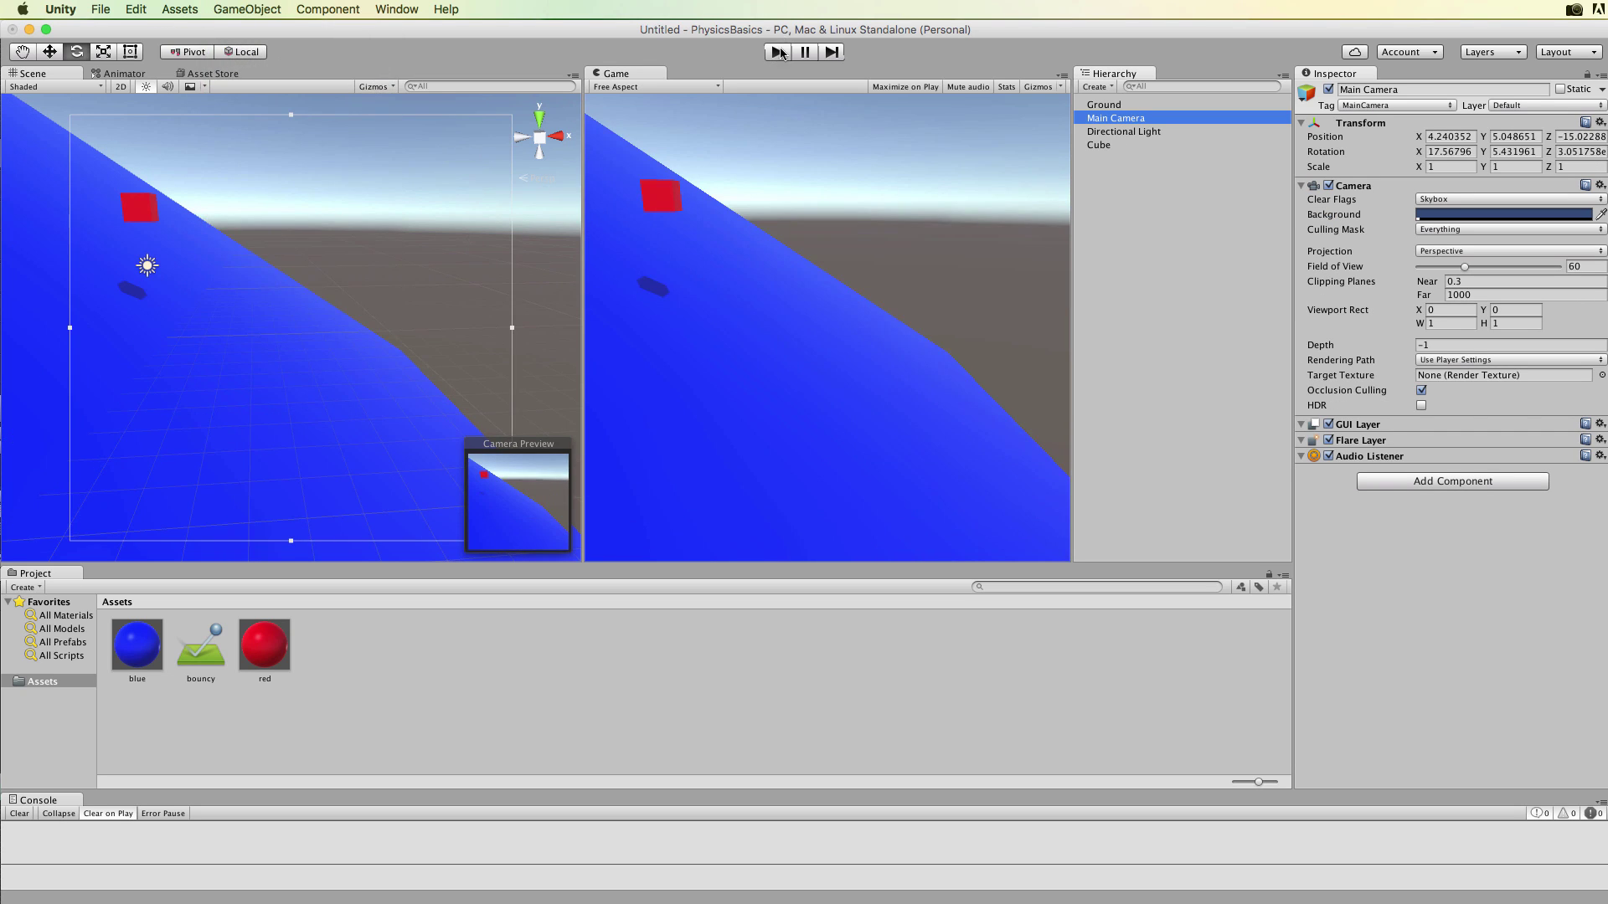
left_click(778, 52)
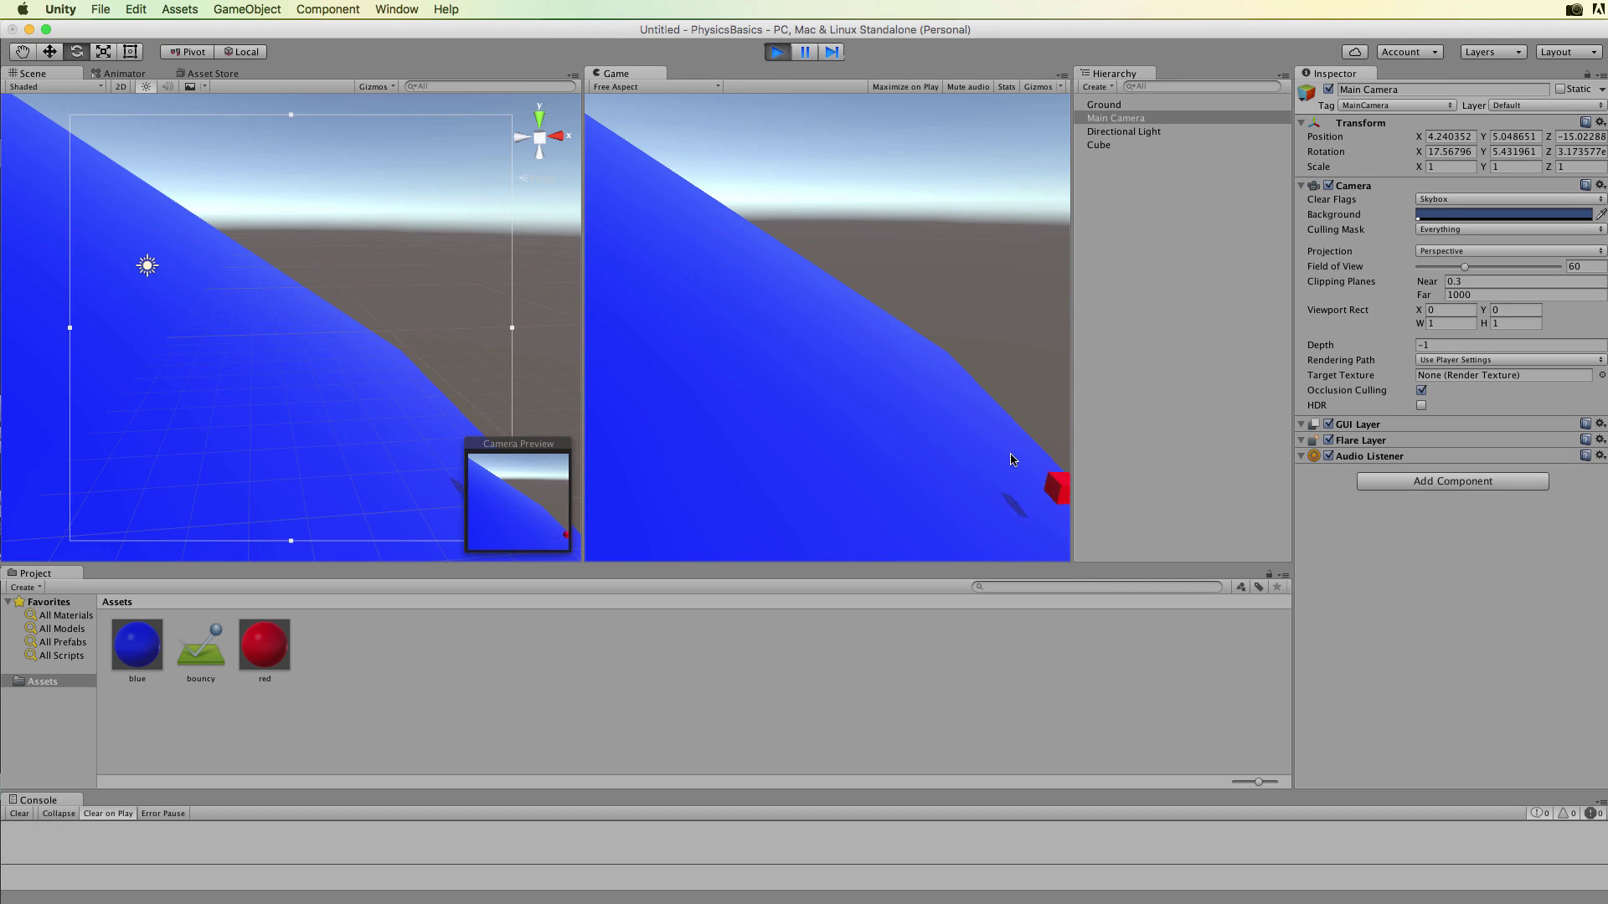
Stop the current run, set the bouncy material's Bounciness to 0, and test the cube on the slope in Play mode
left_click(777, 52)
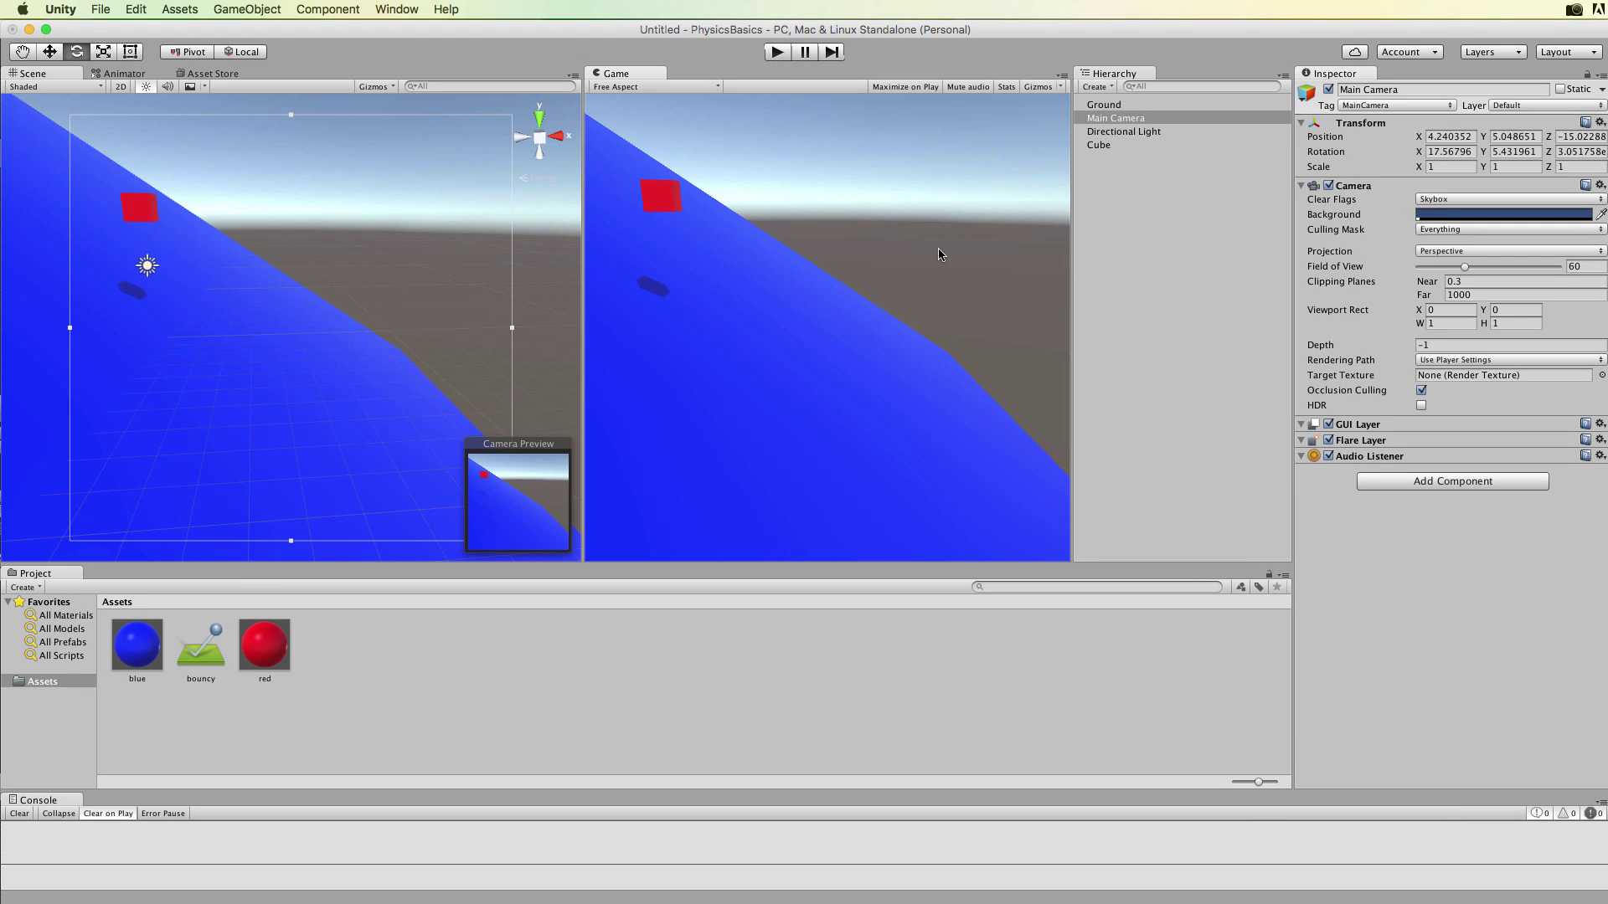
left_click(1100, 146)
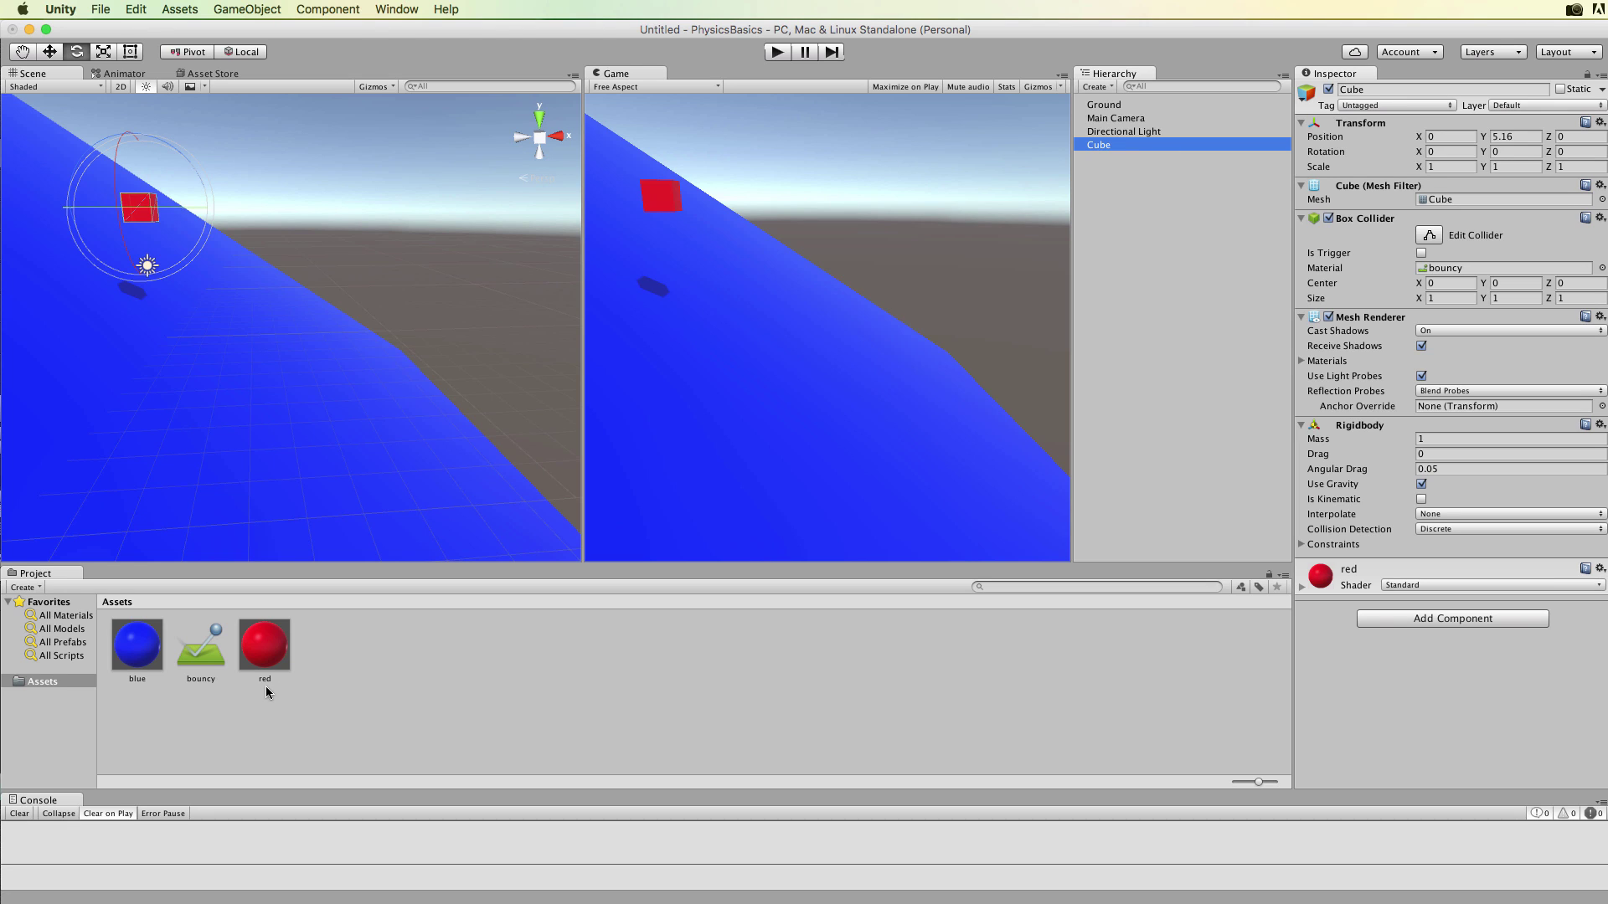
left_click(196, 660)
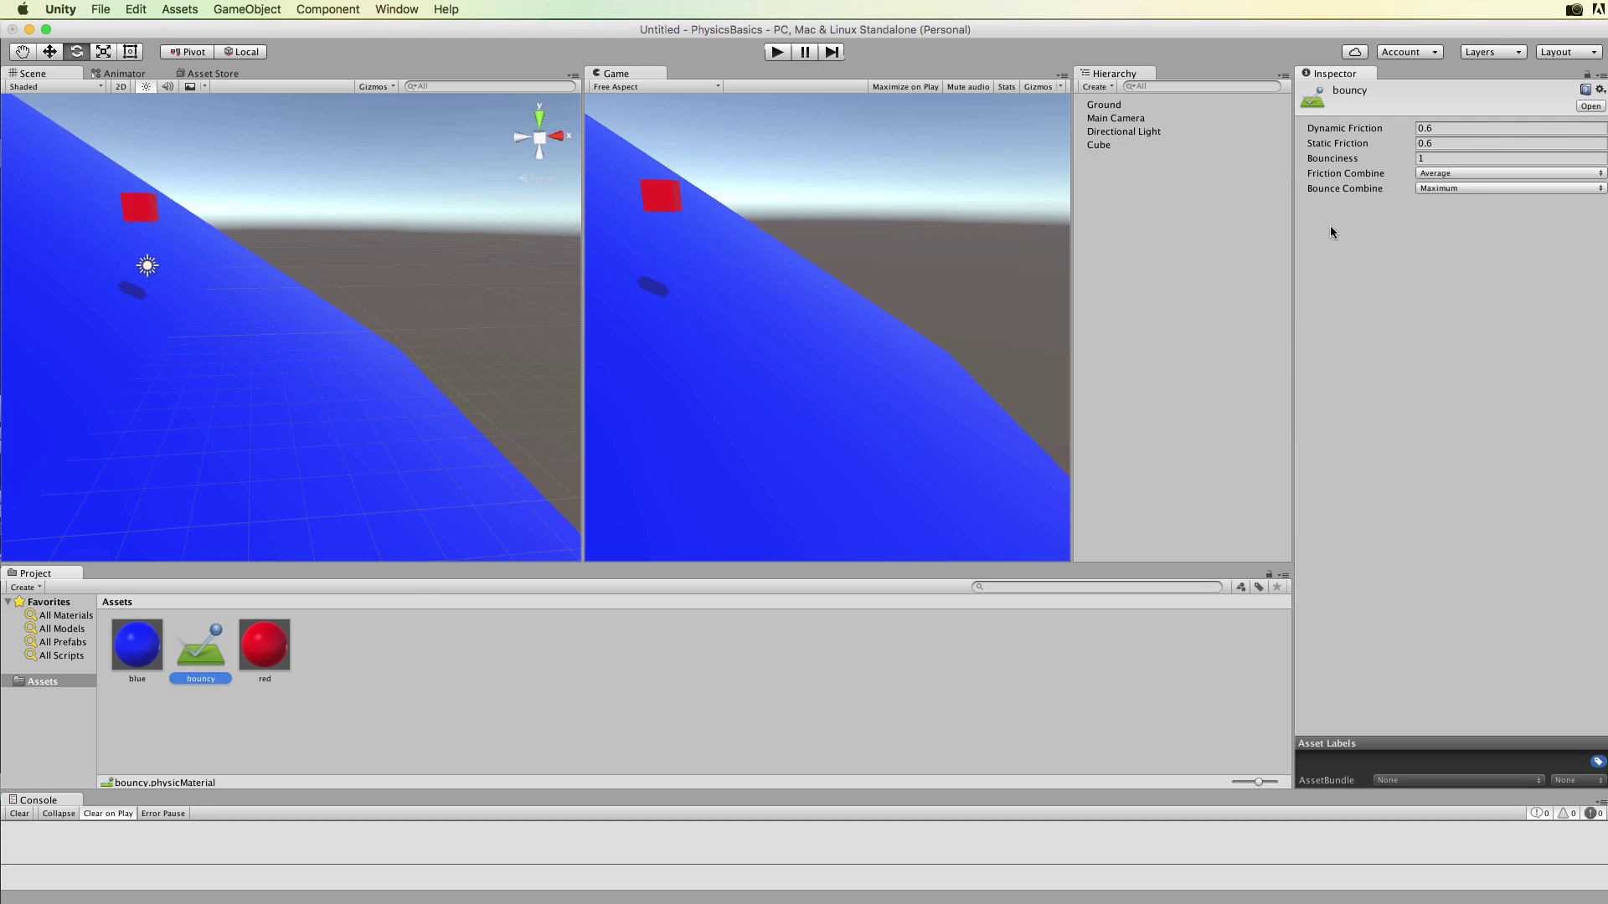
left_click(1420, 158)
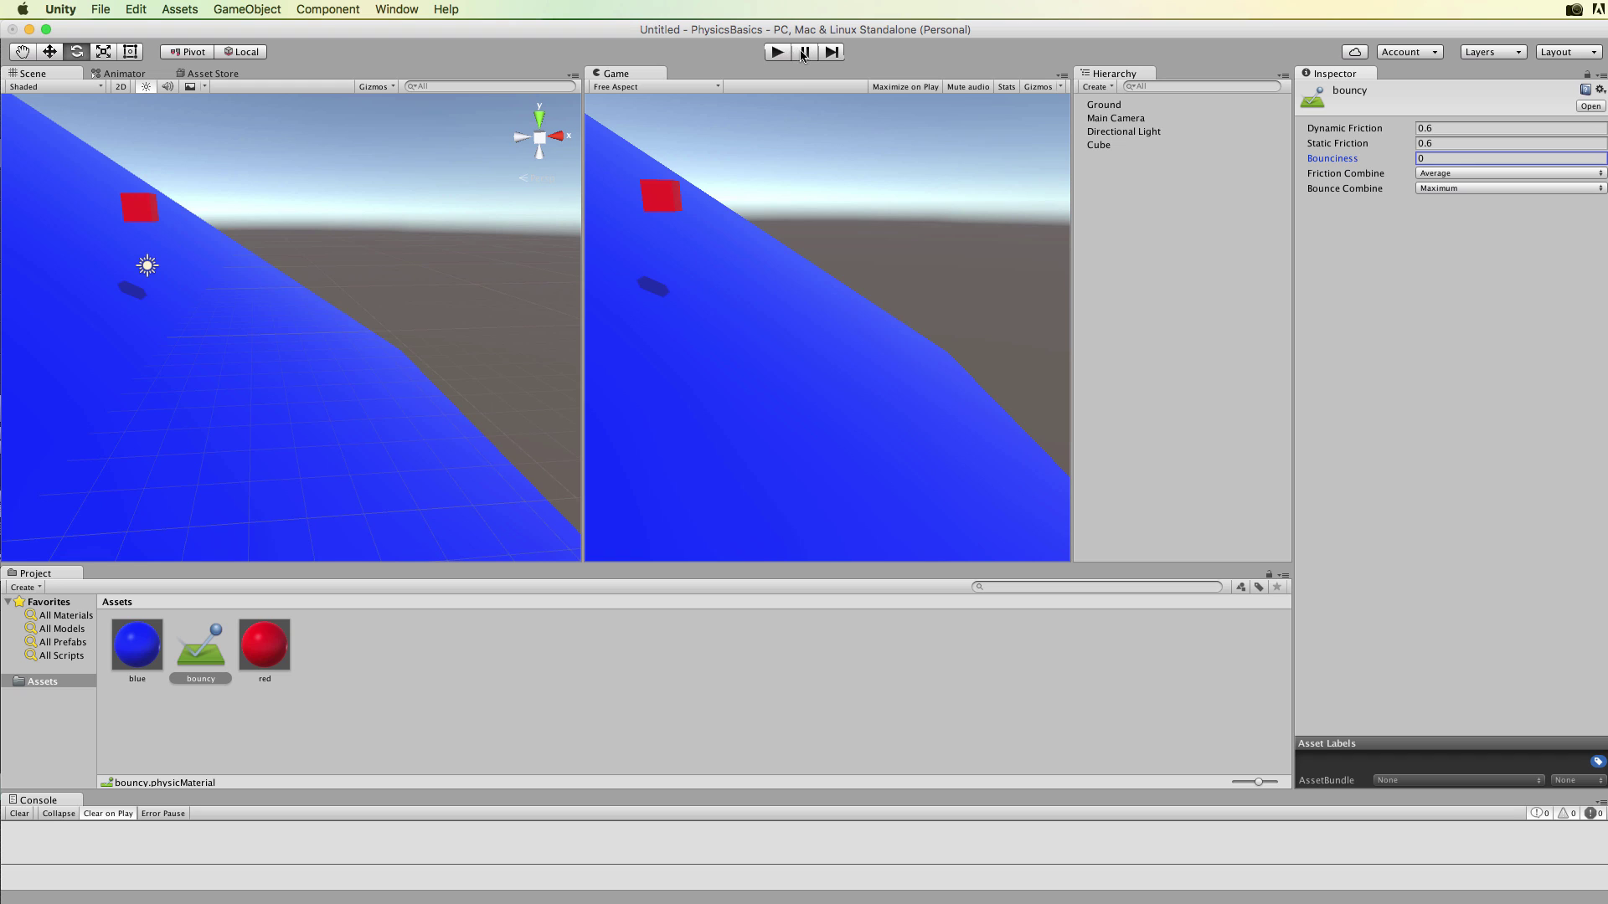
left_click(775, 52)
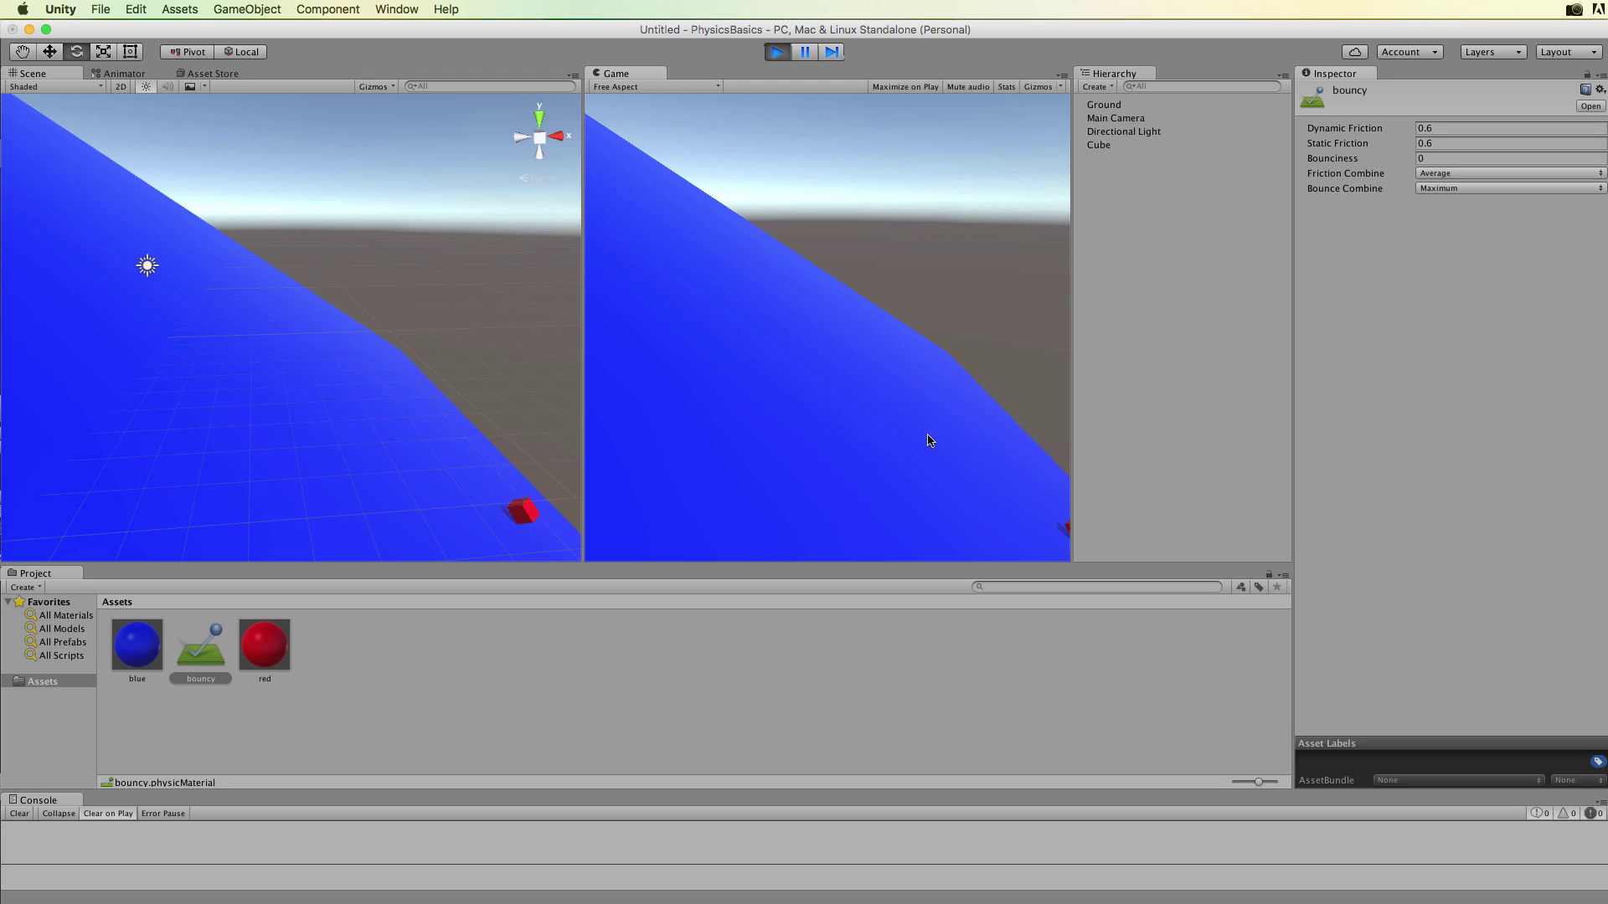
left_click(778, 53)
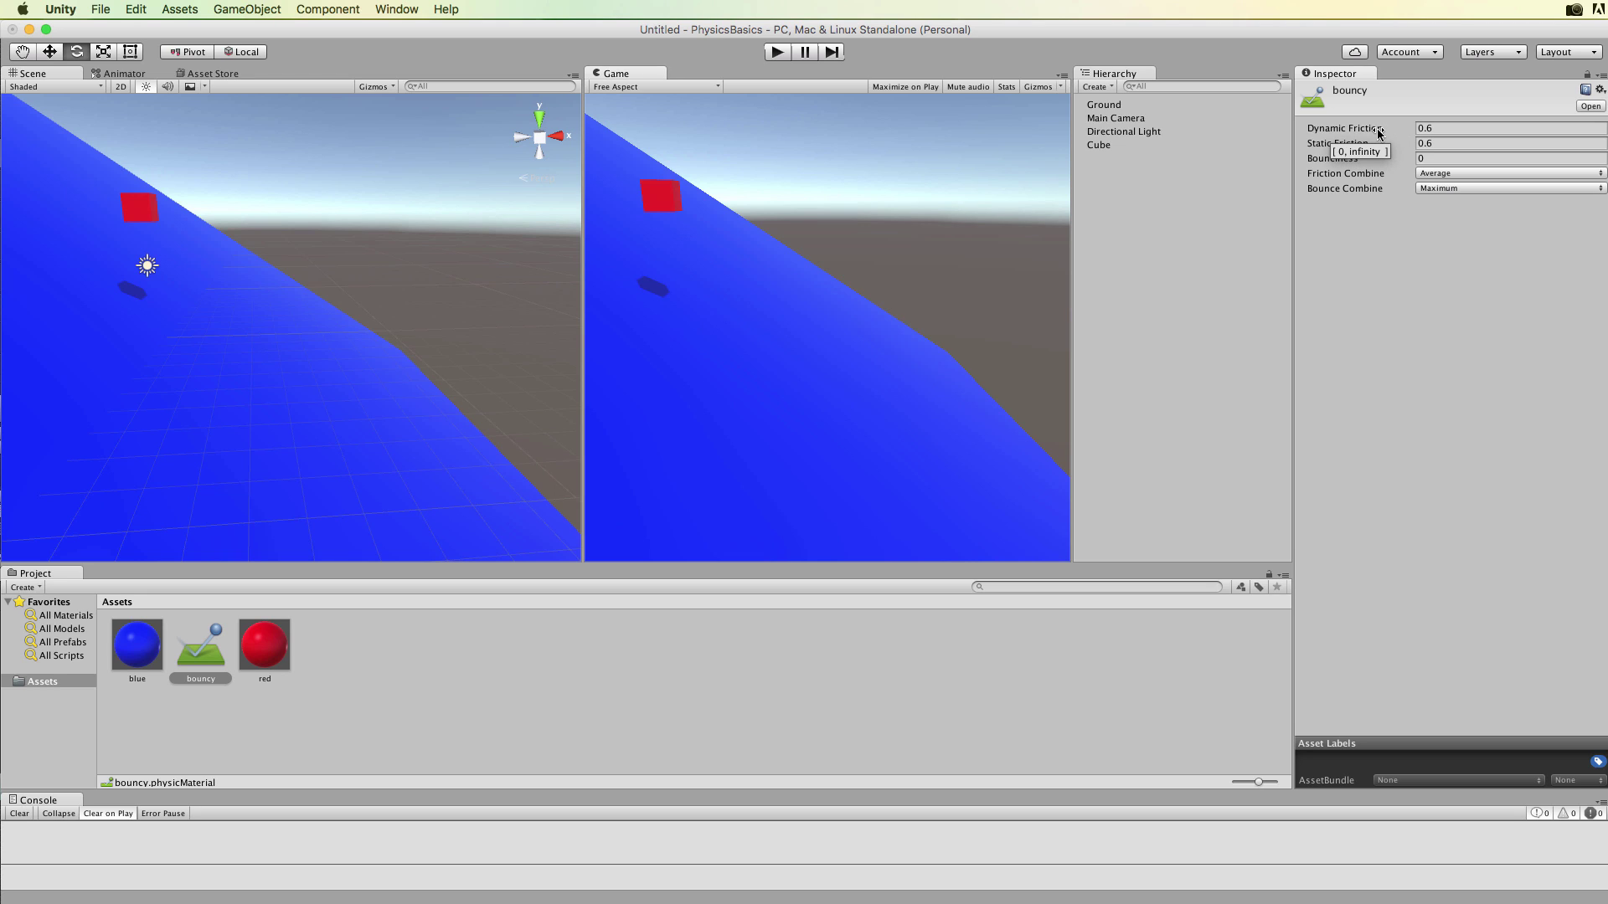
Set the bouncy material's Dynamic Friction to 100, then test the cube on the slope in two Play mode runs
left_click_drag(1379, 132, 1496, 128)
left_click(1493, 128)
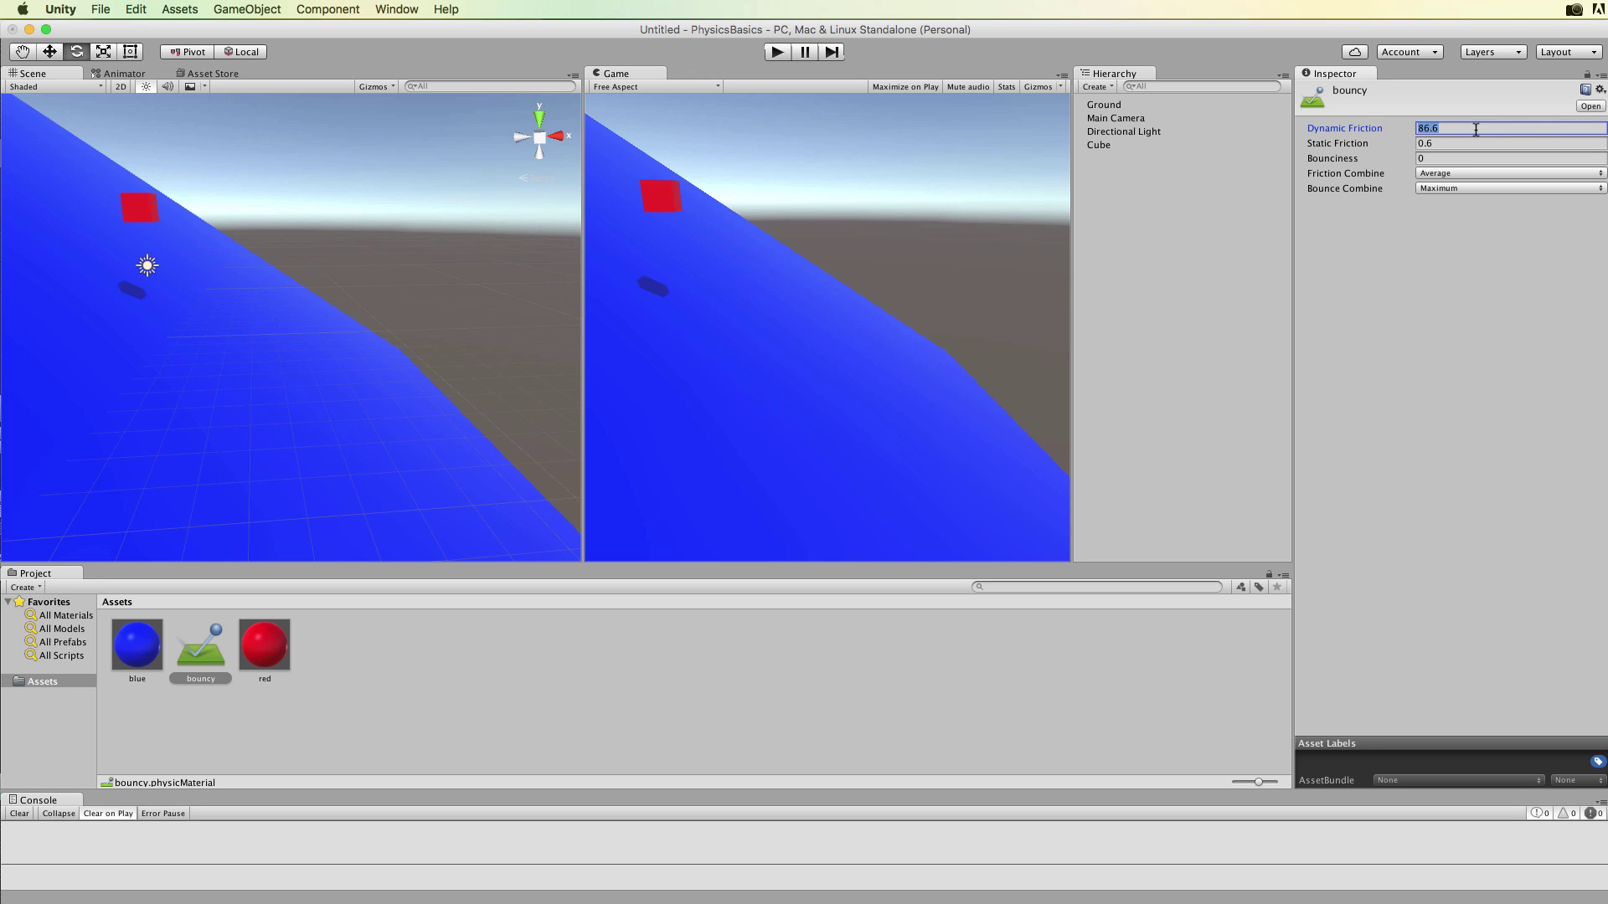
type("100")
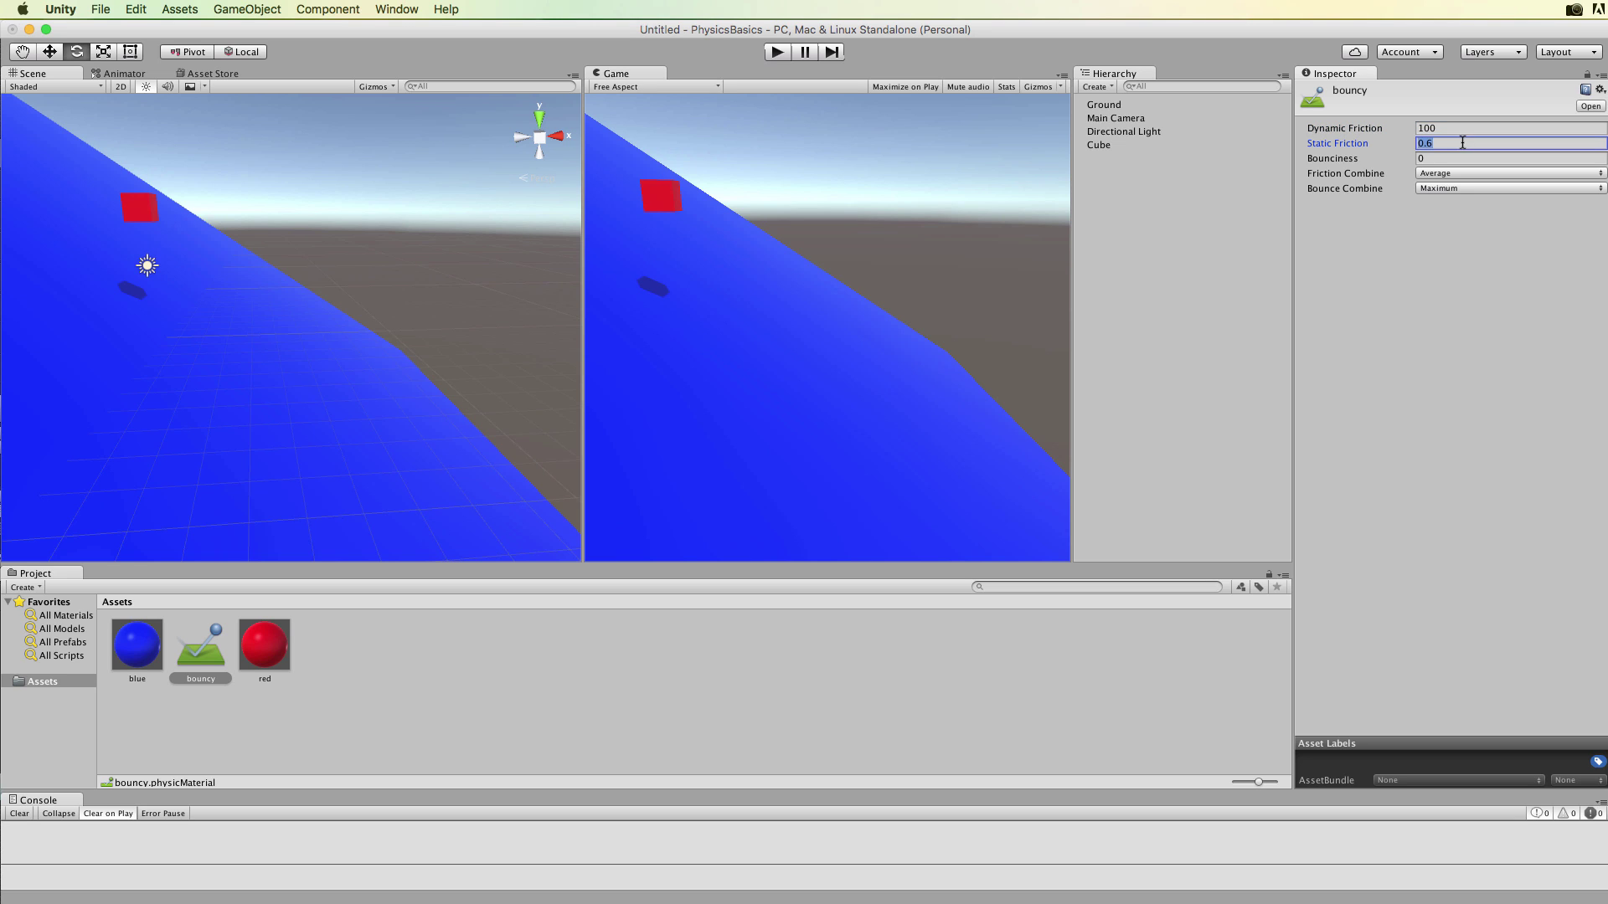
left_click(1464, 143)
left_click(786, 52)
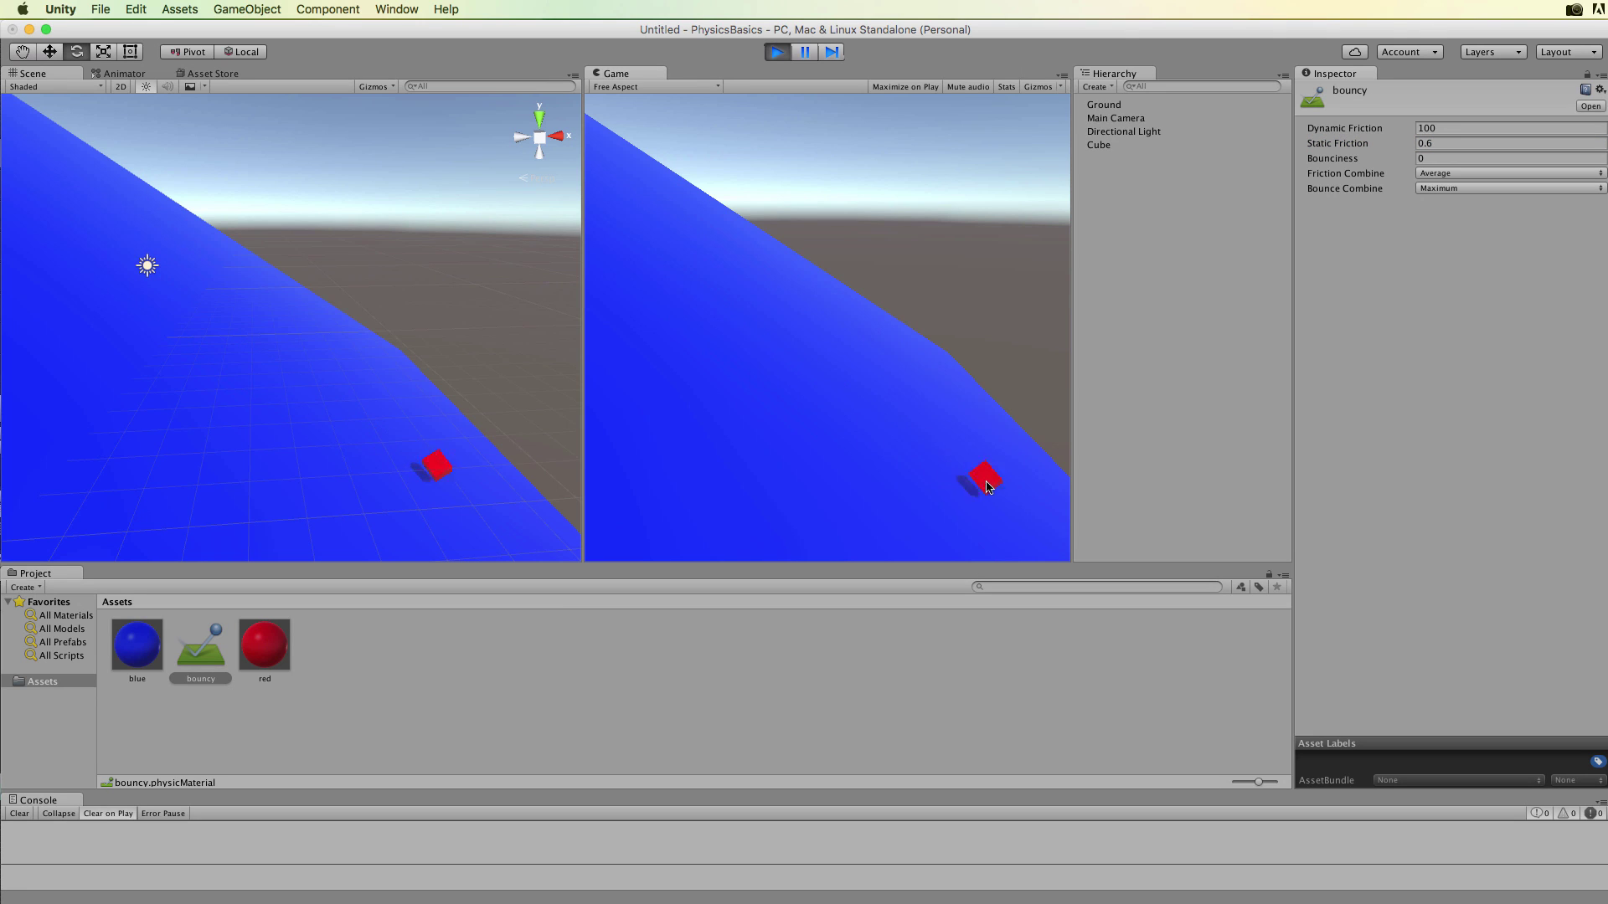
left_click(777, 52)
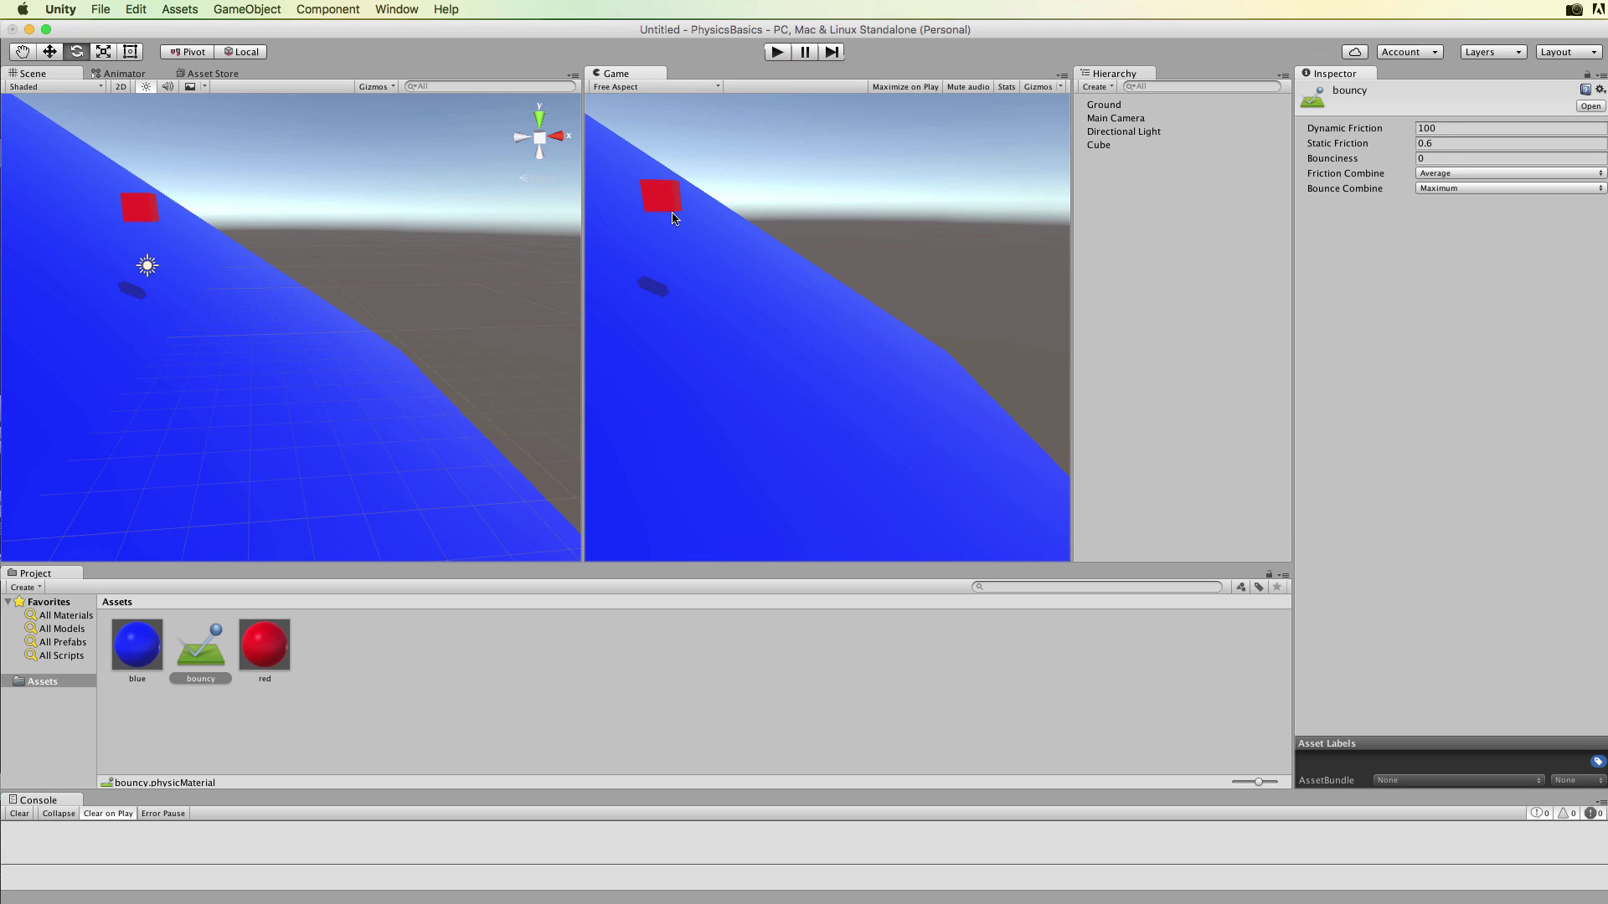
left_click(777, 52)
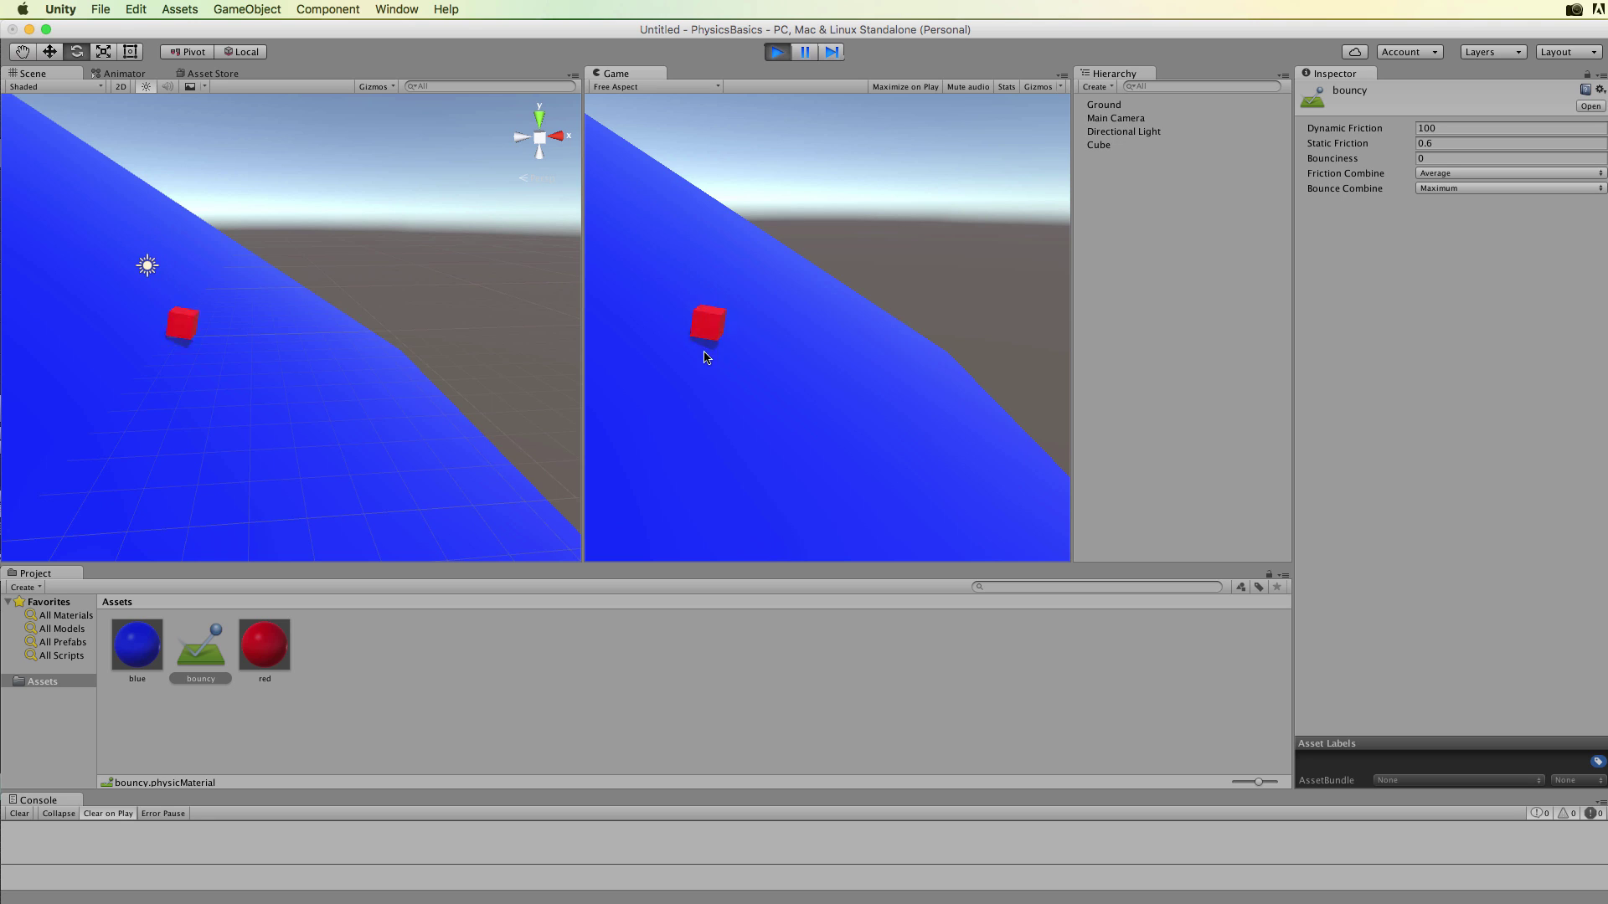
key("super+p")
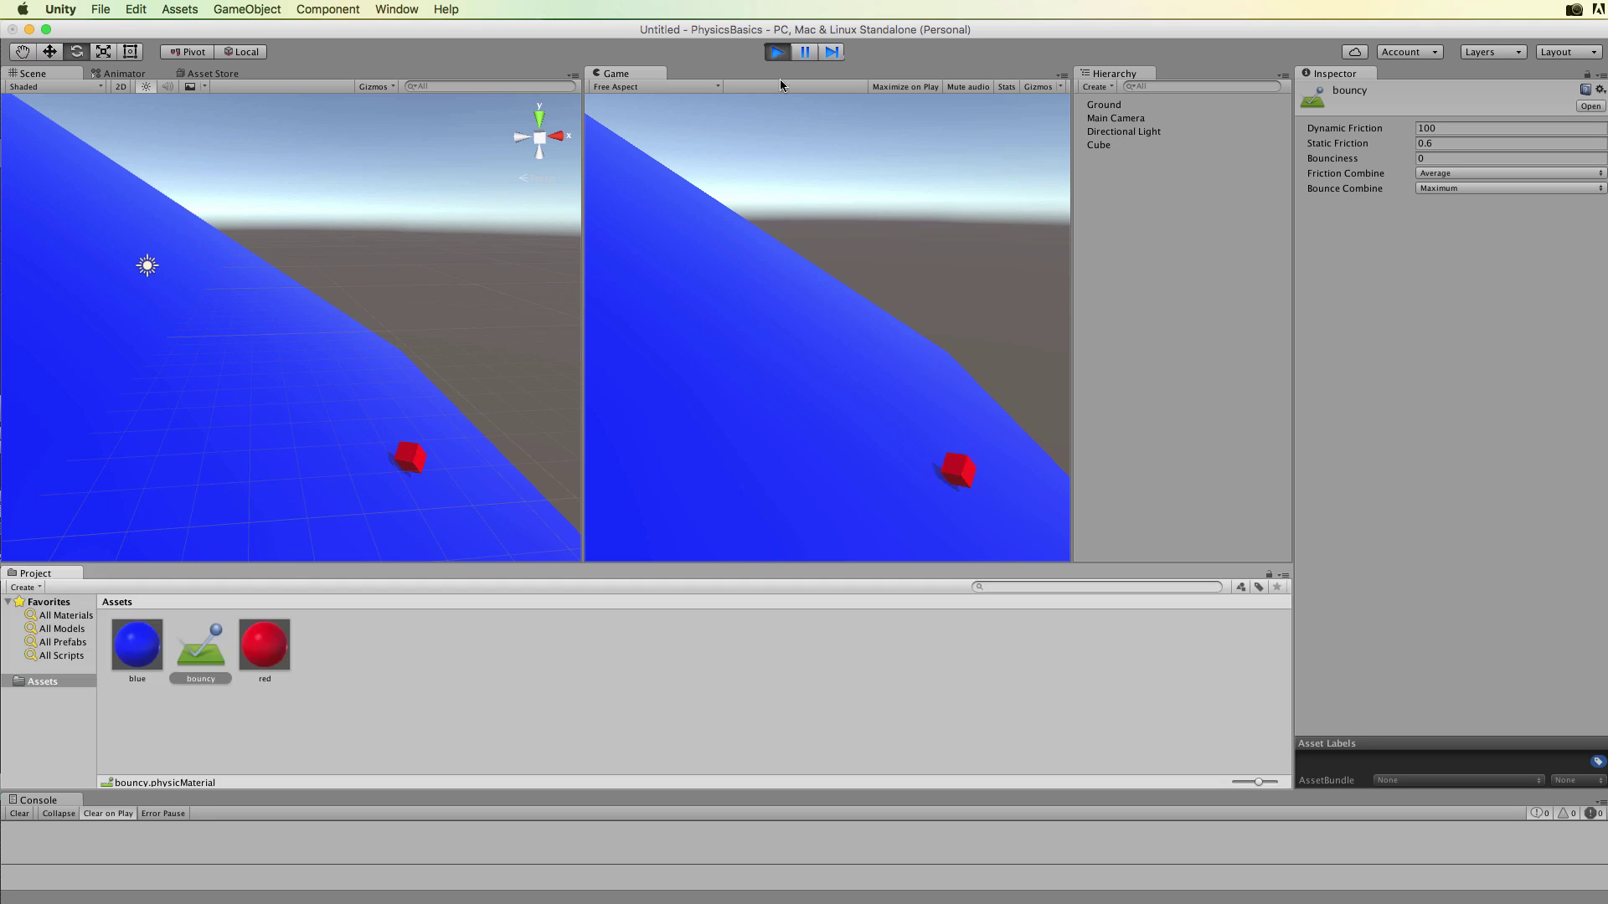
Rotate the Cube to about 1.2, 357 and 334 degrees on X, Y and Z, and scale it uniformly to about 2.64
left_click(143, 214)
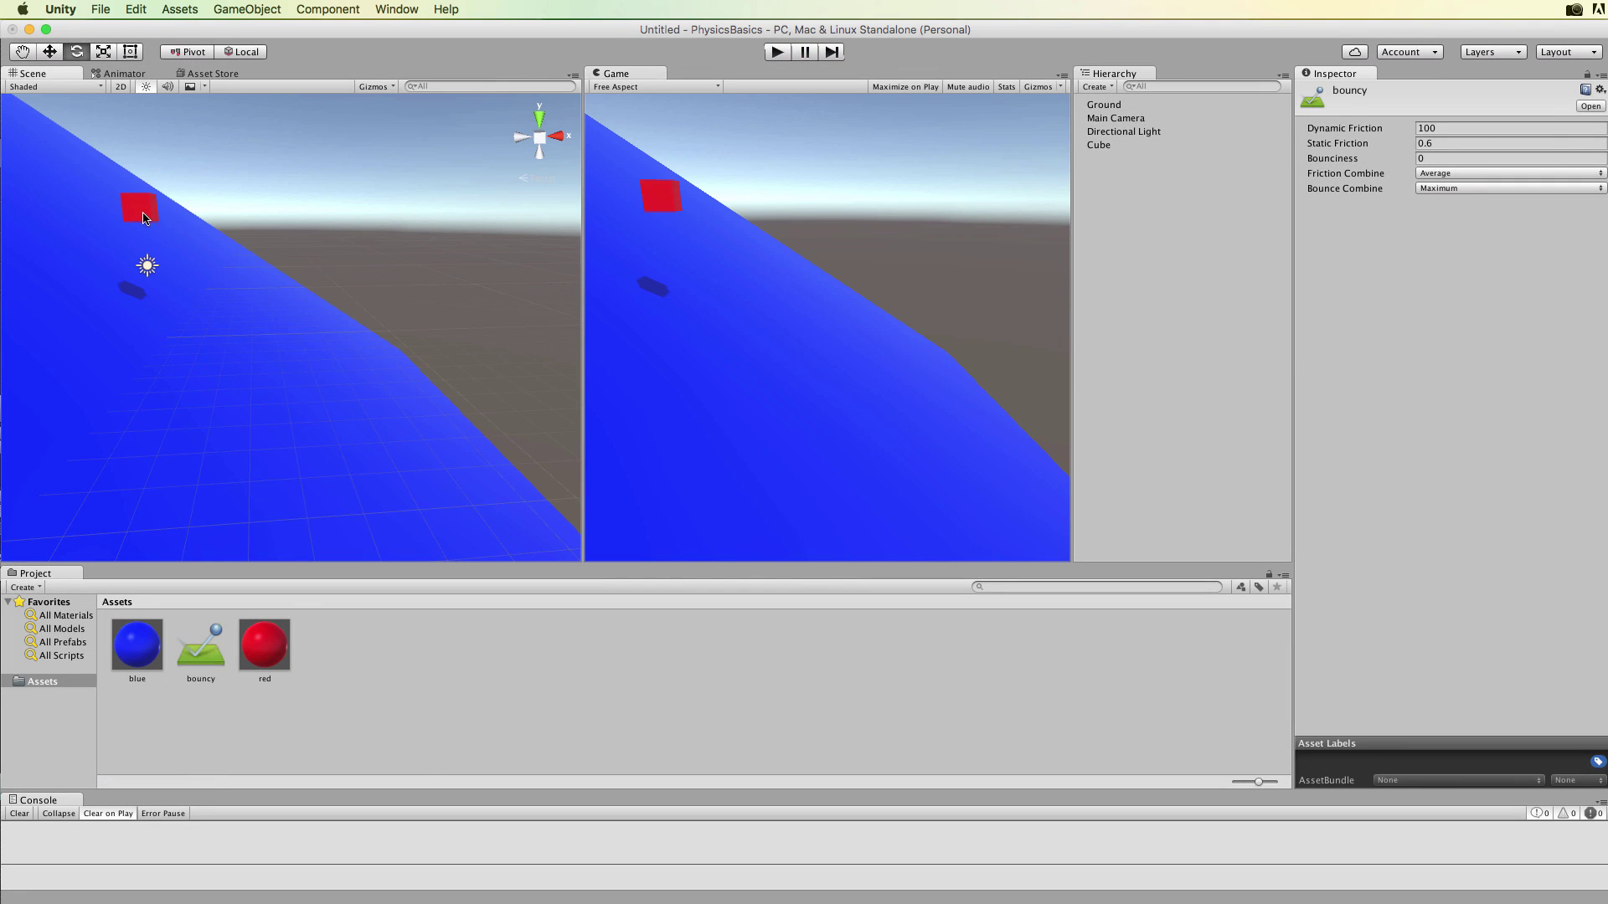
left_click_drag(183, 154, 257, 254)
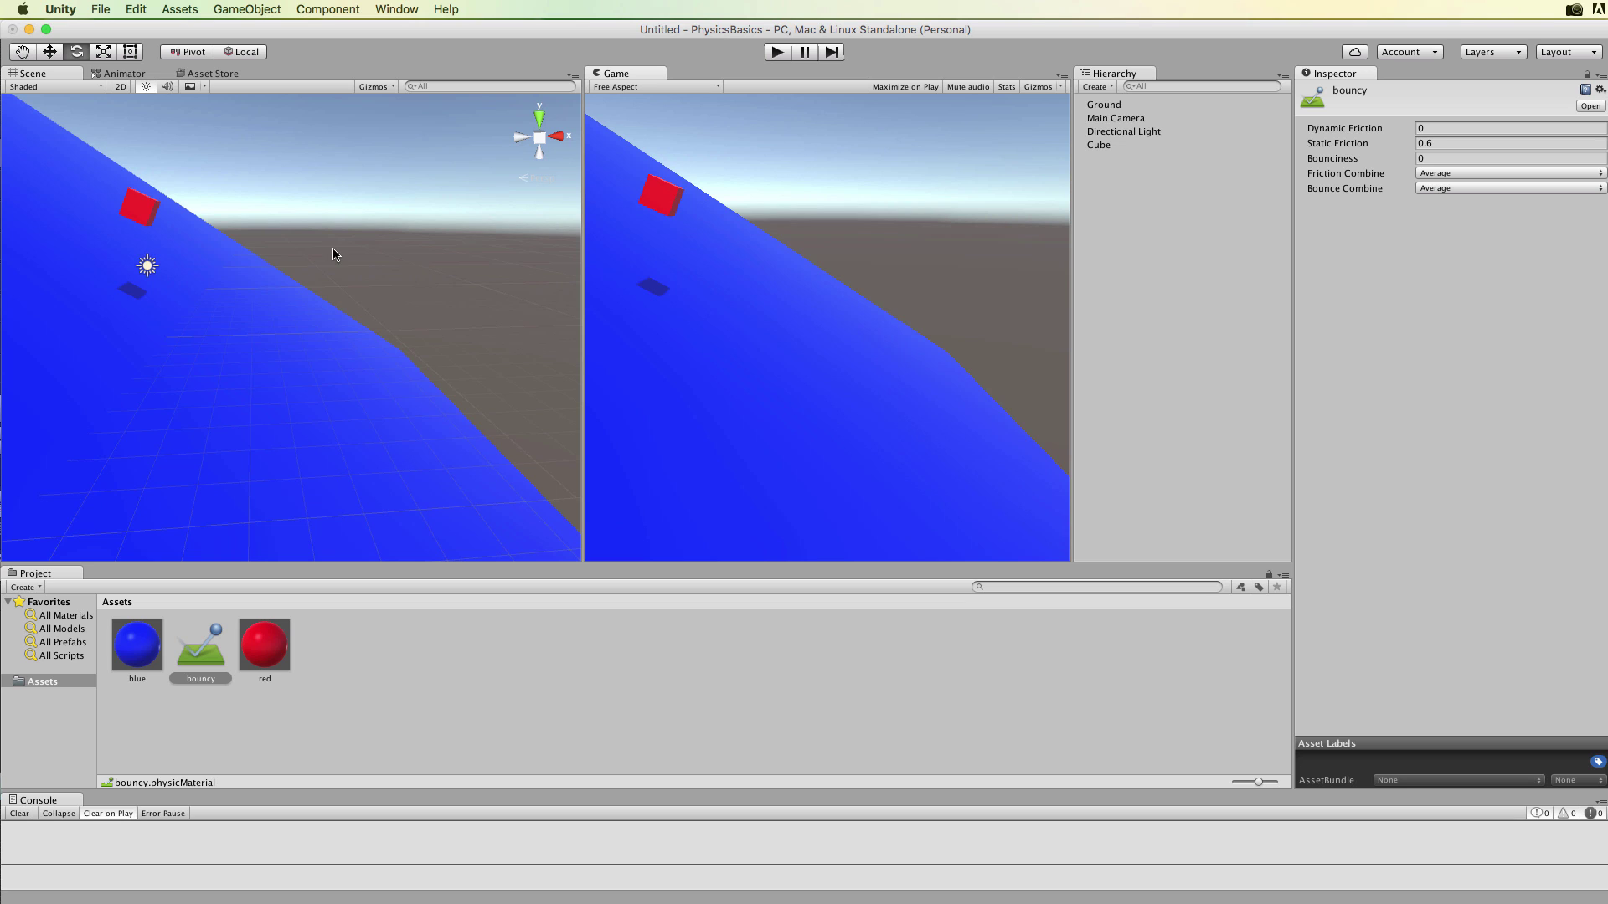
left_click(1099, 147)
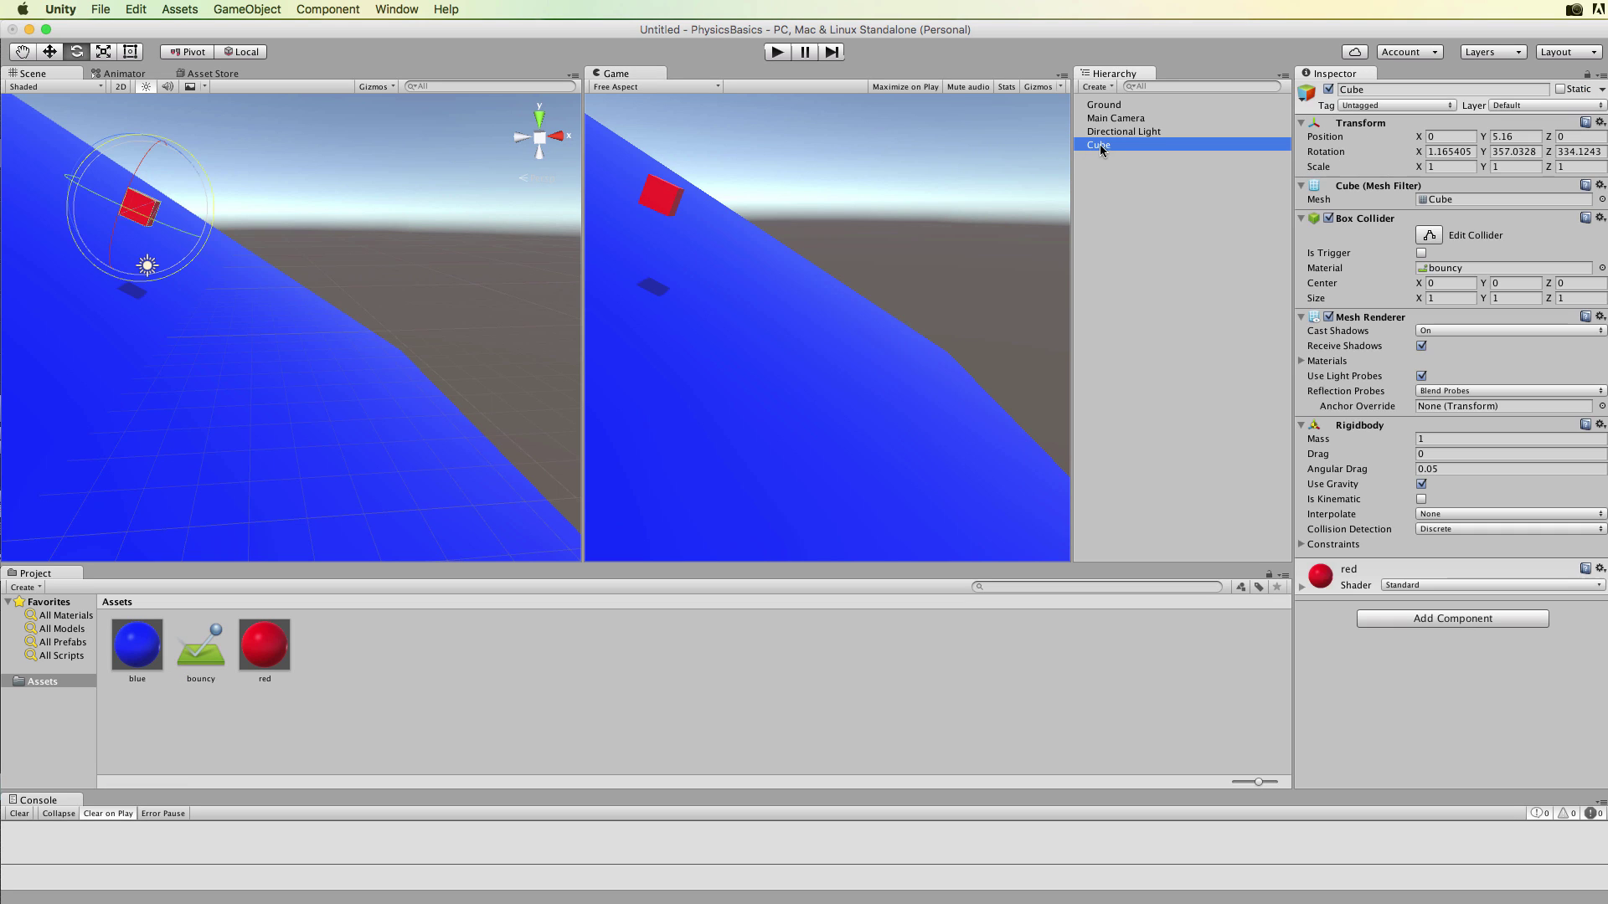
key("r")
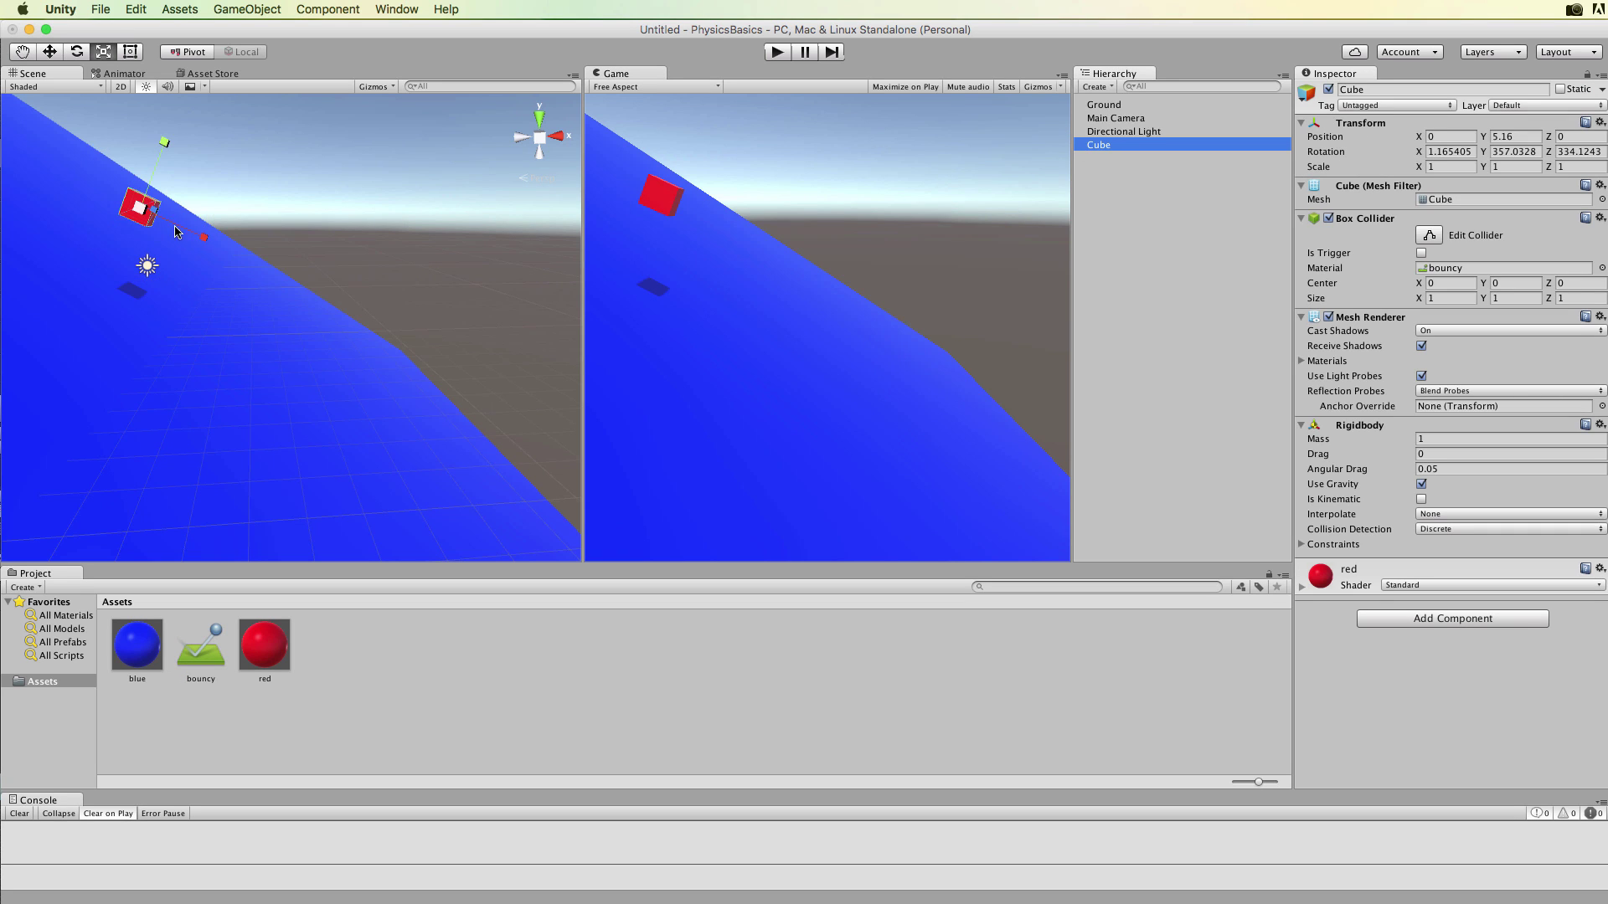
left_click_drag(147, 217, 292, 154)
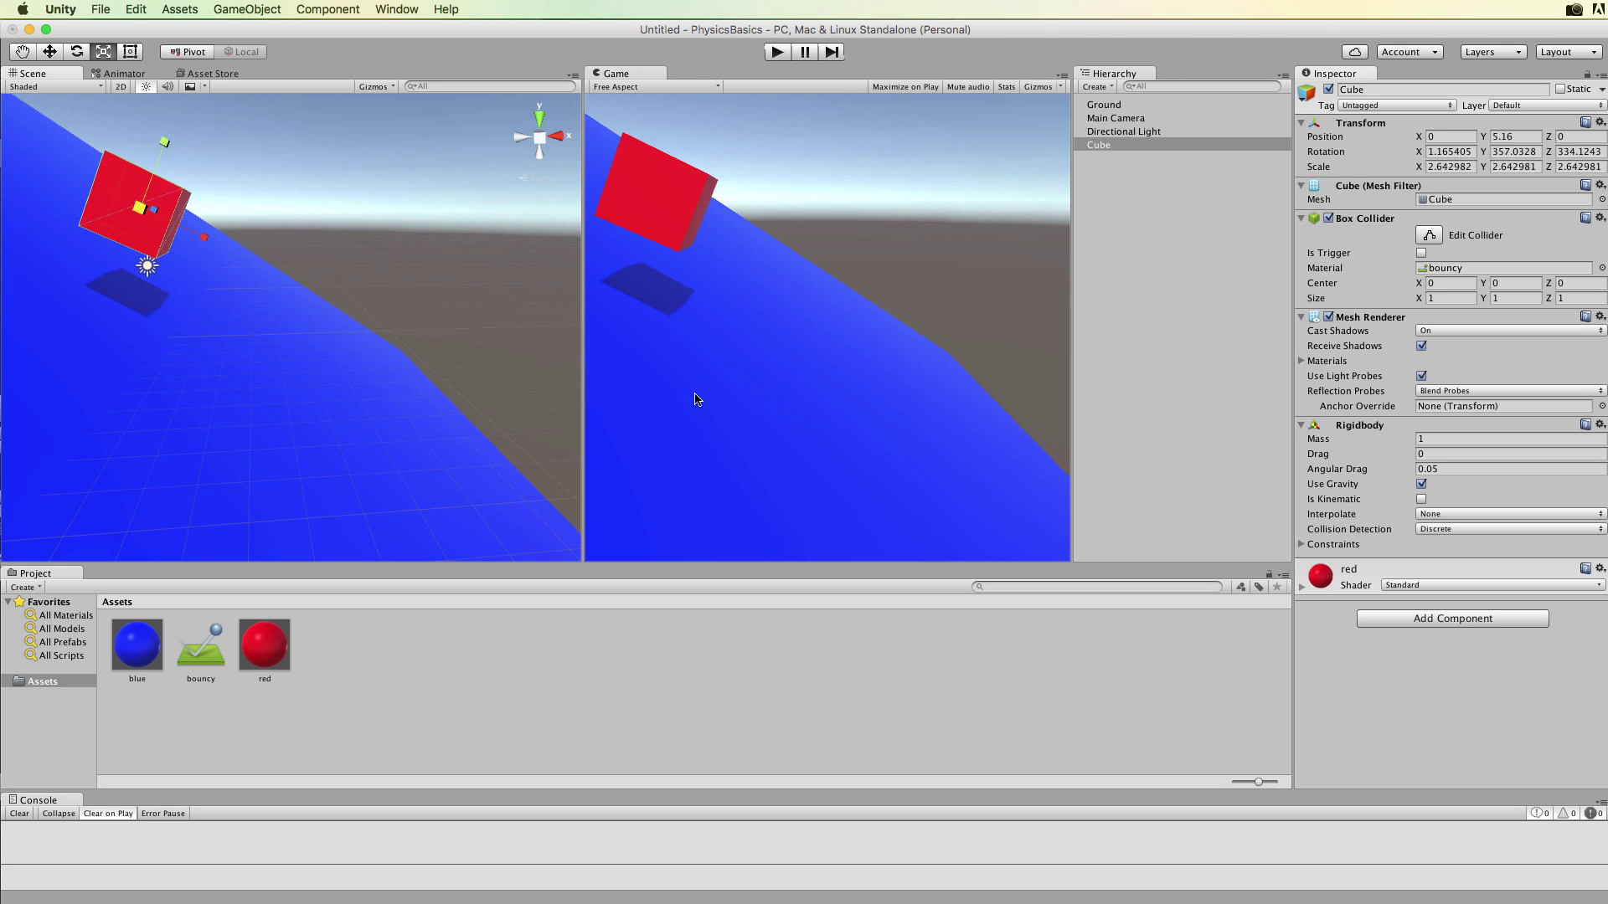
Set the bouncy material's Dynamic Friction to 100, then test the enlarged cube in Play mode and stop the run
left_click(204, 657)
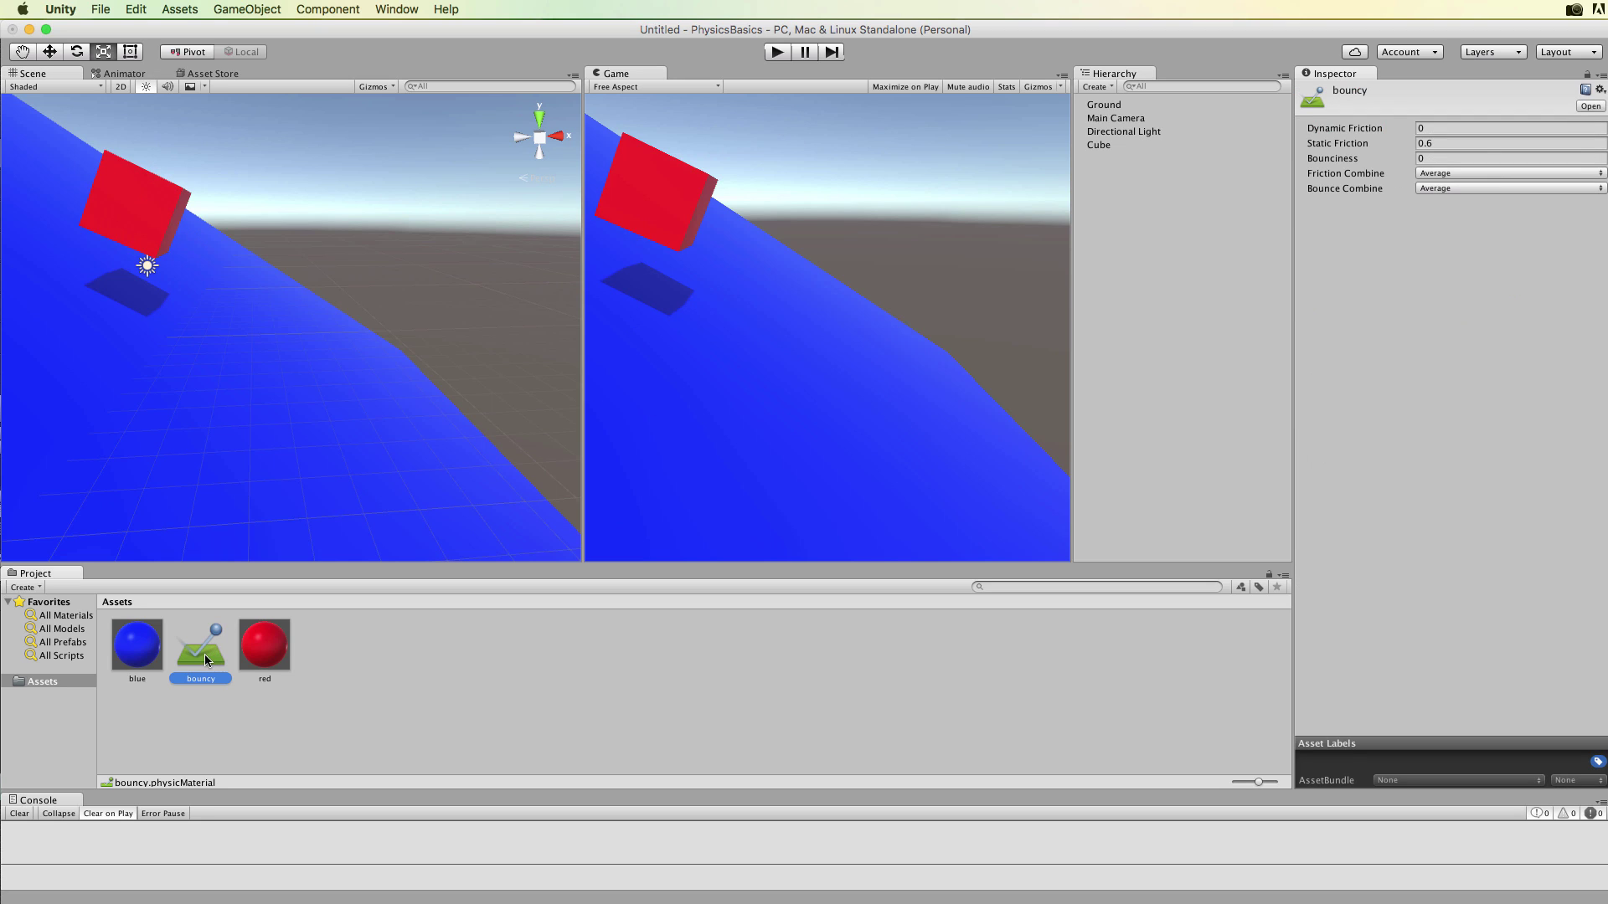
left_click(1421, 128)
type("100")
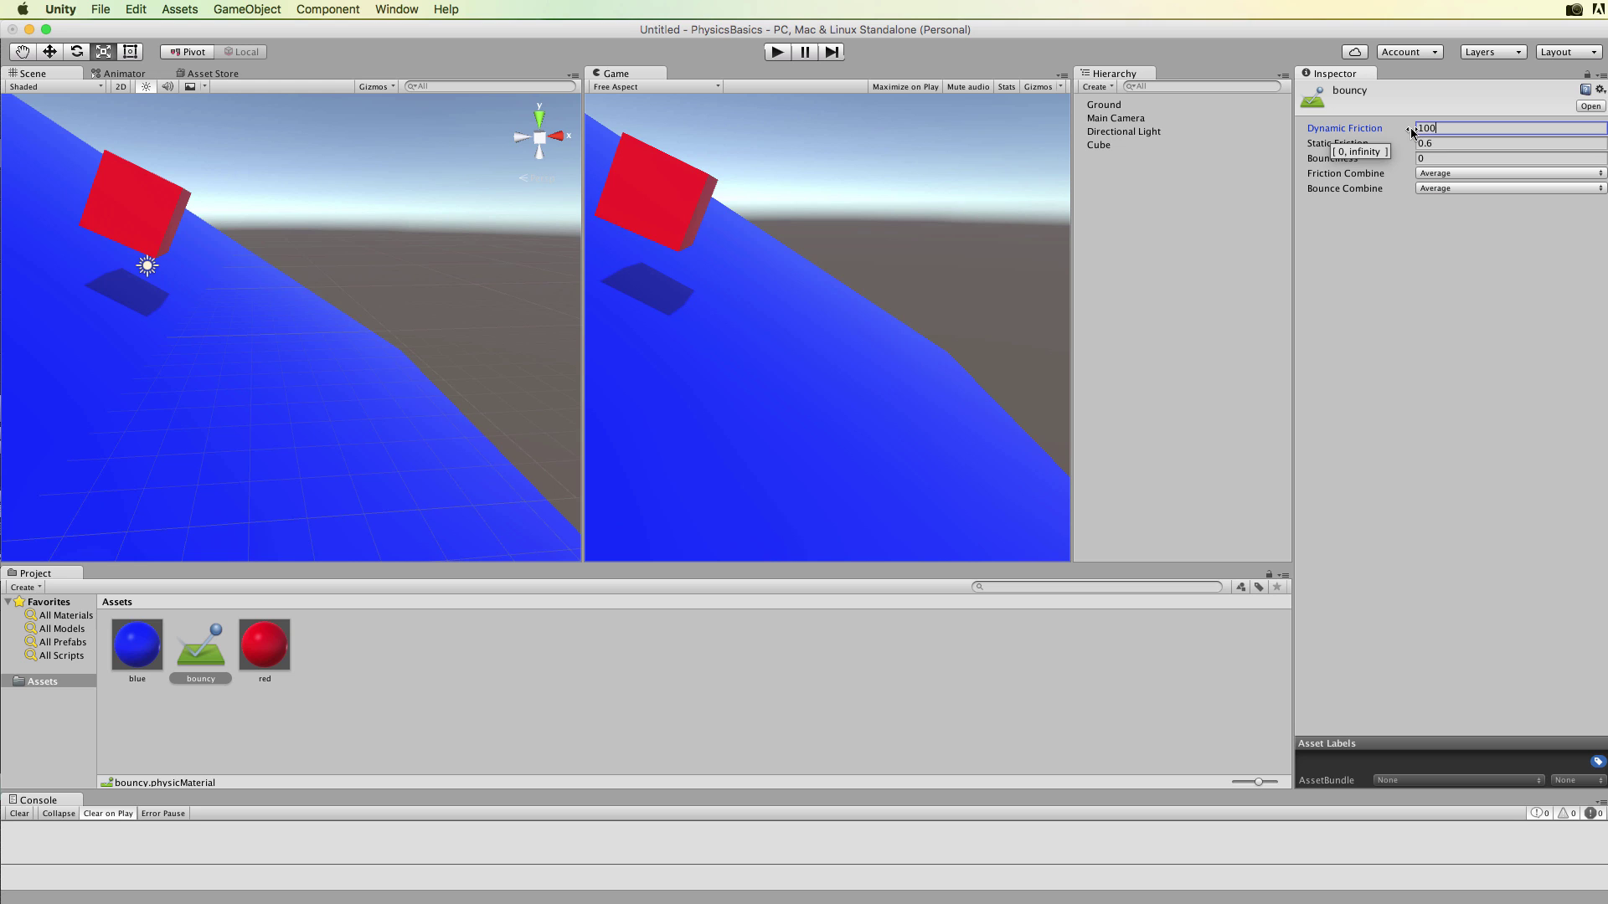
key("Tab")
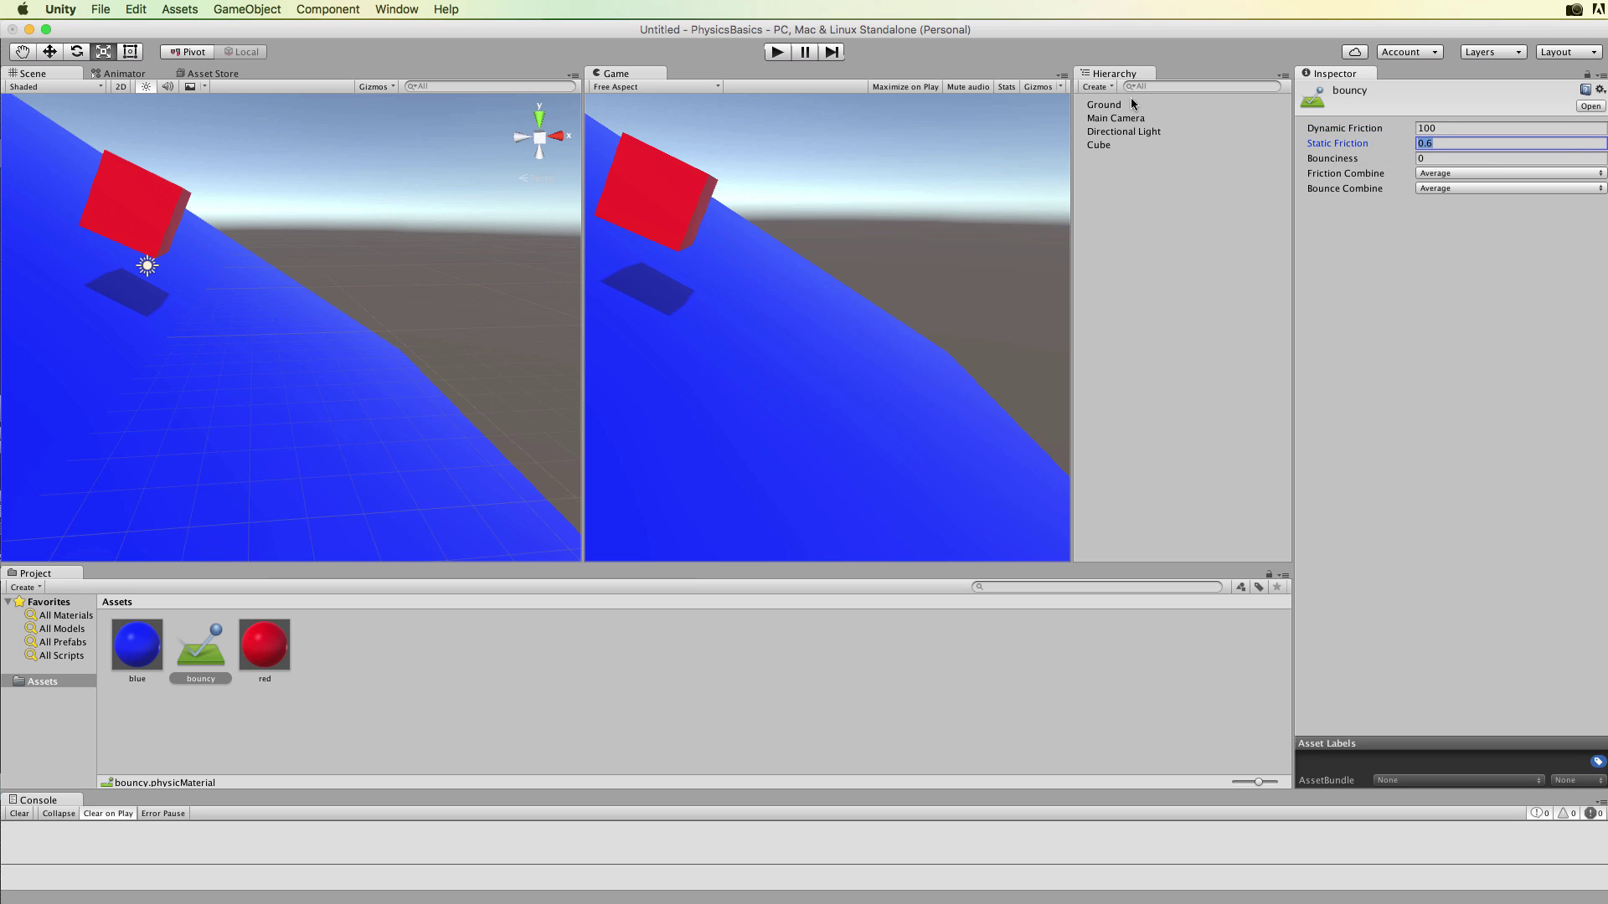
left_click(776, 52)
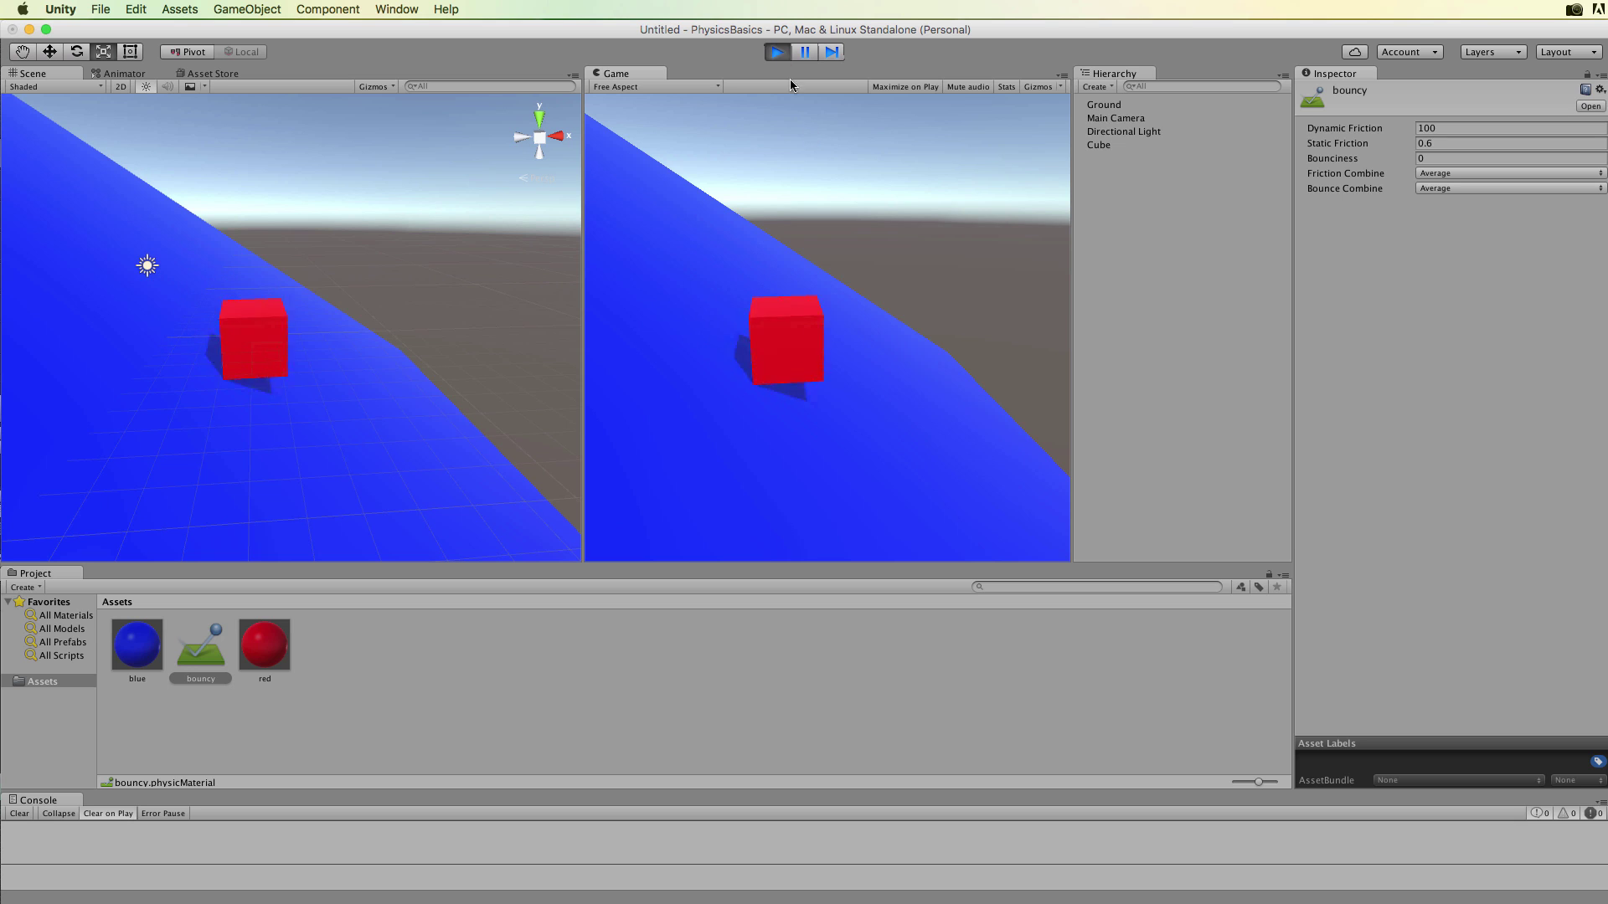
left_click(776, 52)
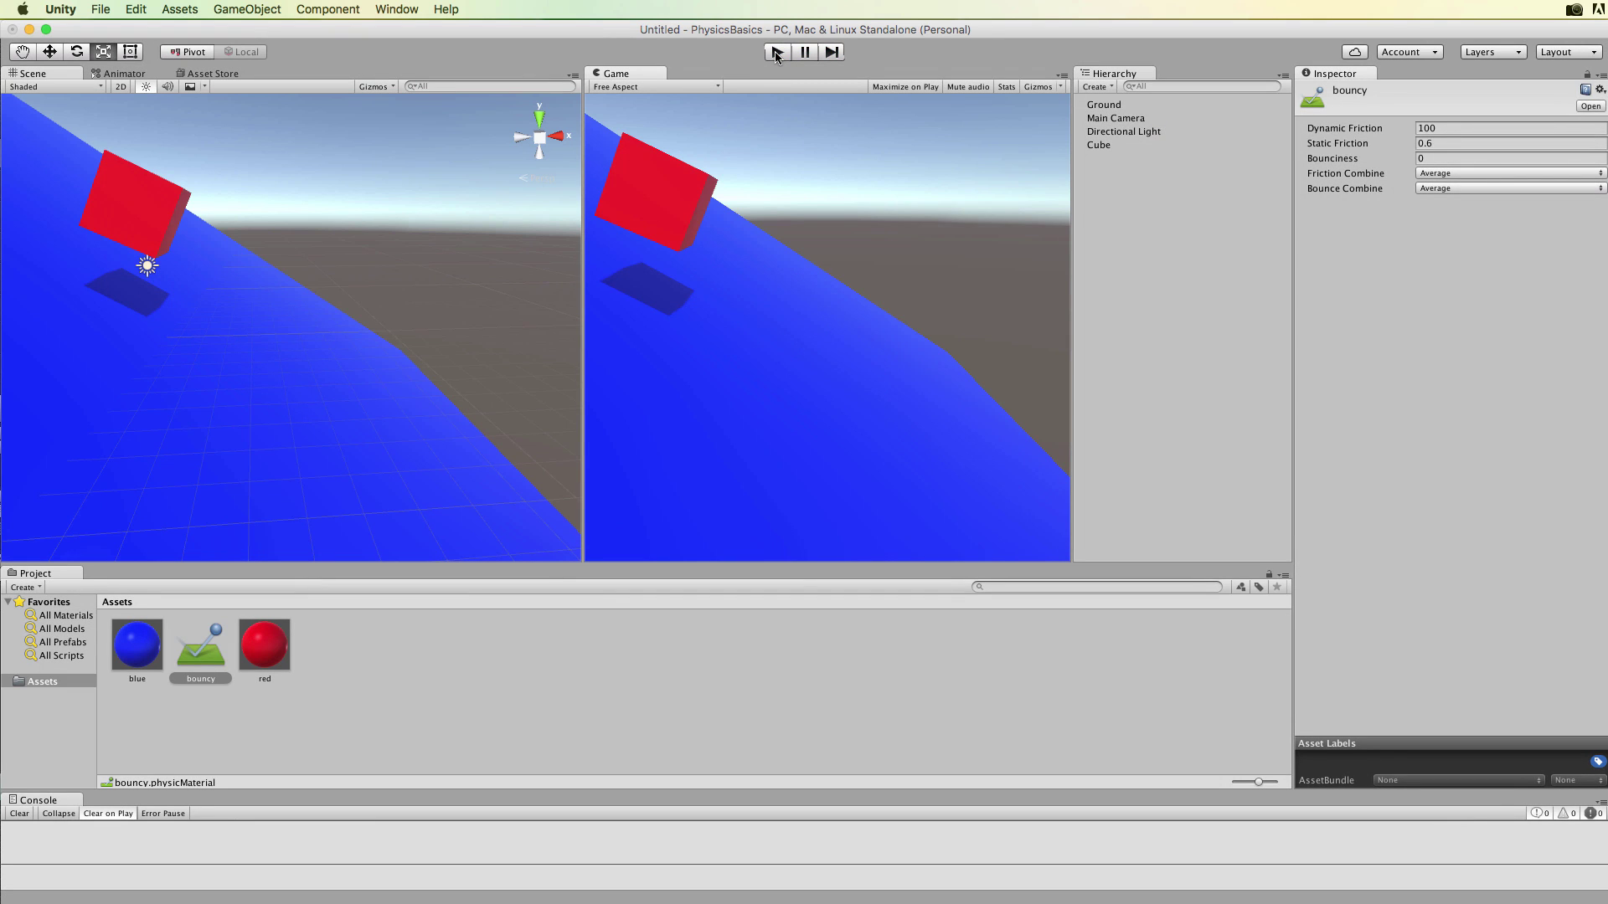
Rotate the Cube closer to the slope's angle, to about 328.6 degrees on Z, then test it in Play mode and stop the run
left_click(101, 210)
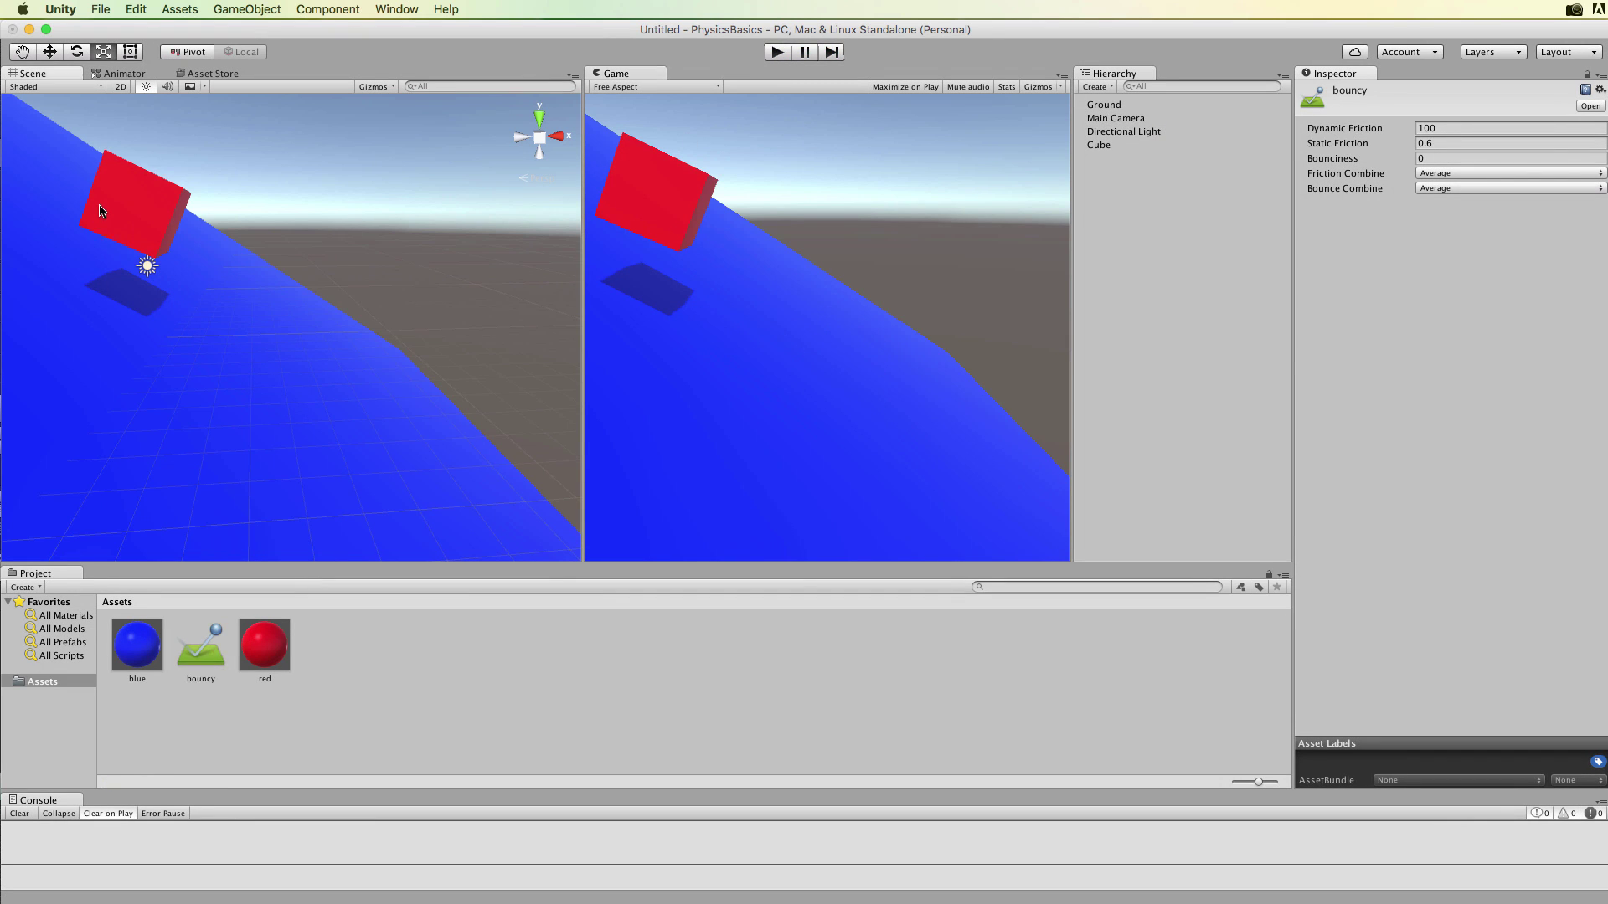
key("e")
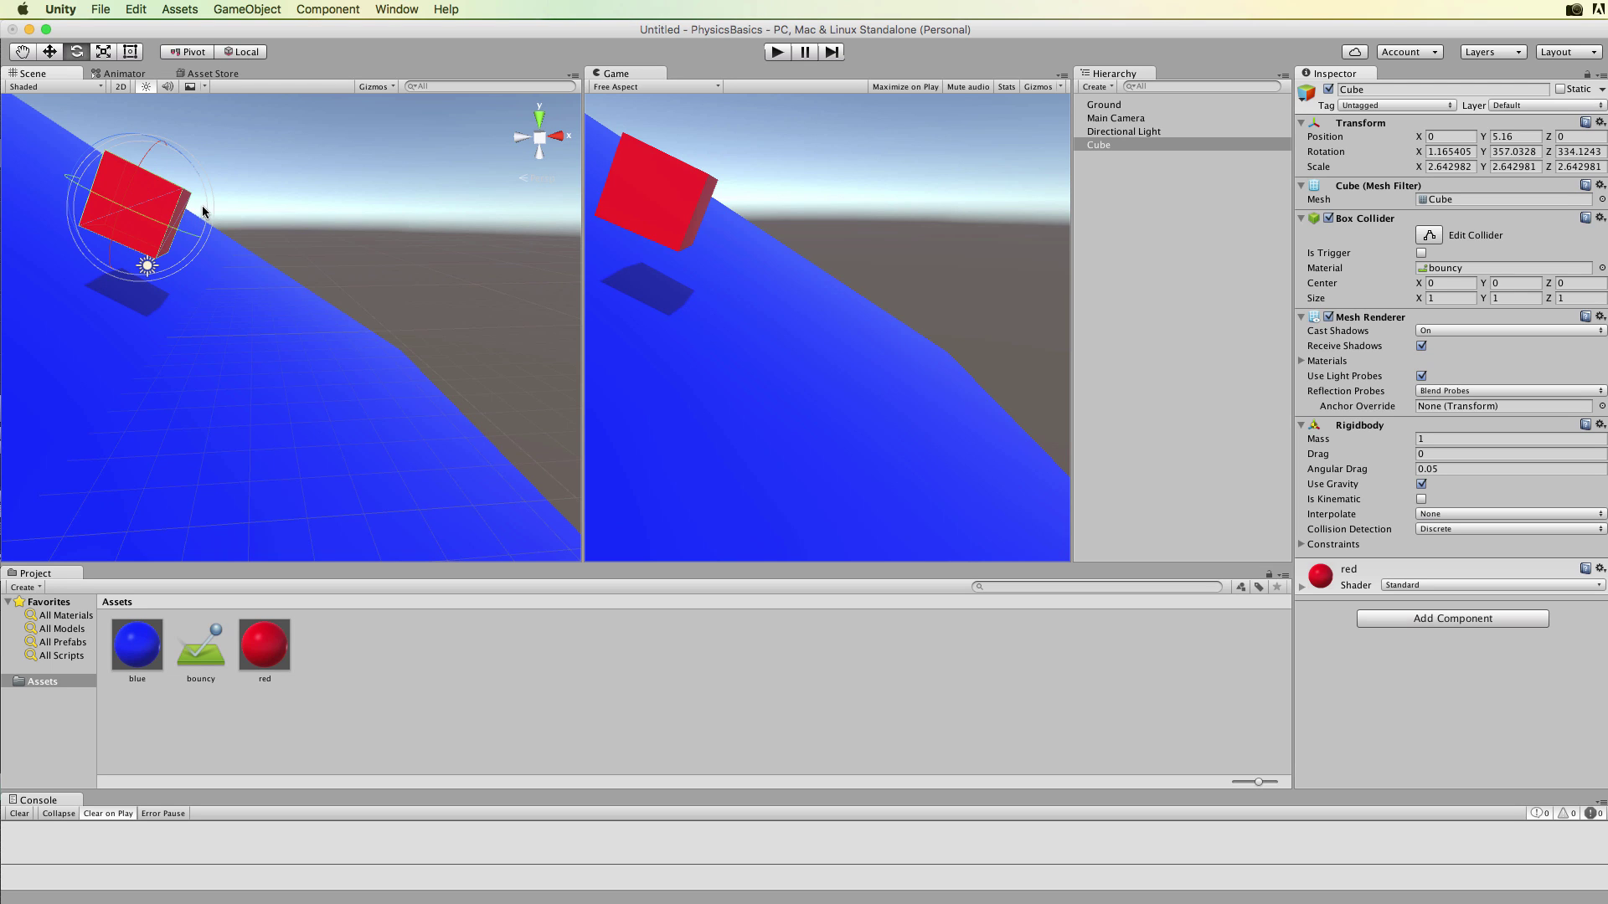
left_click_drag(204, 218, 206, 220)
left_click_drag(114, 134, 130, 134)
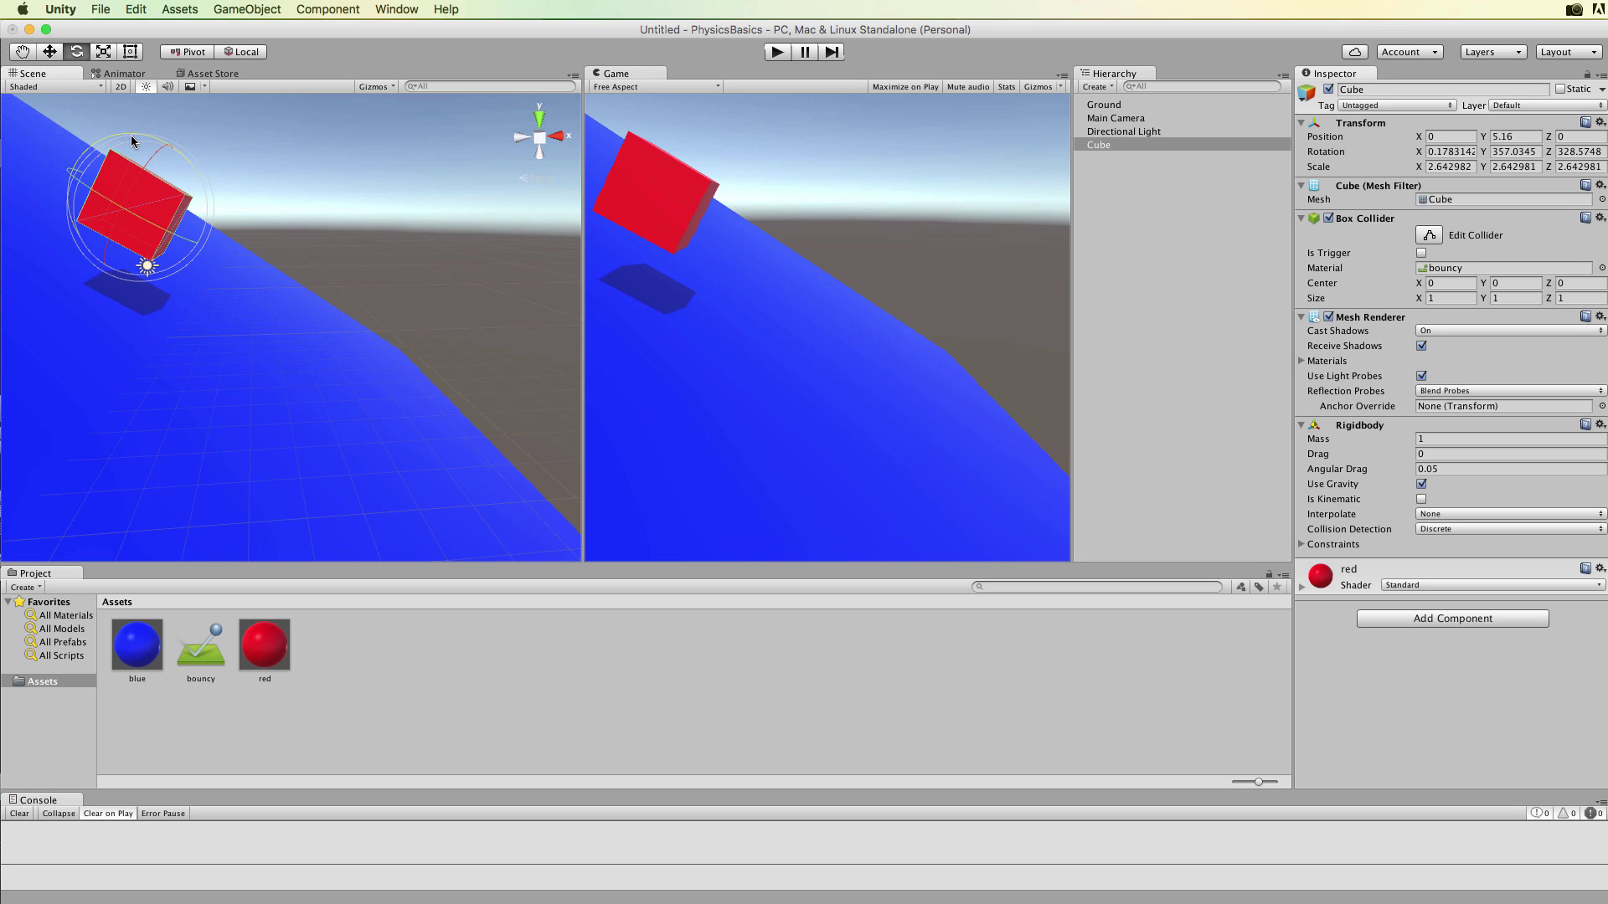
left_click(782, 52)
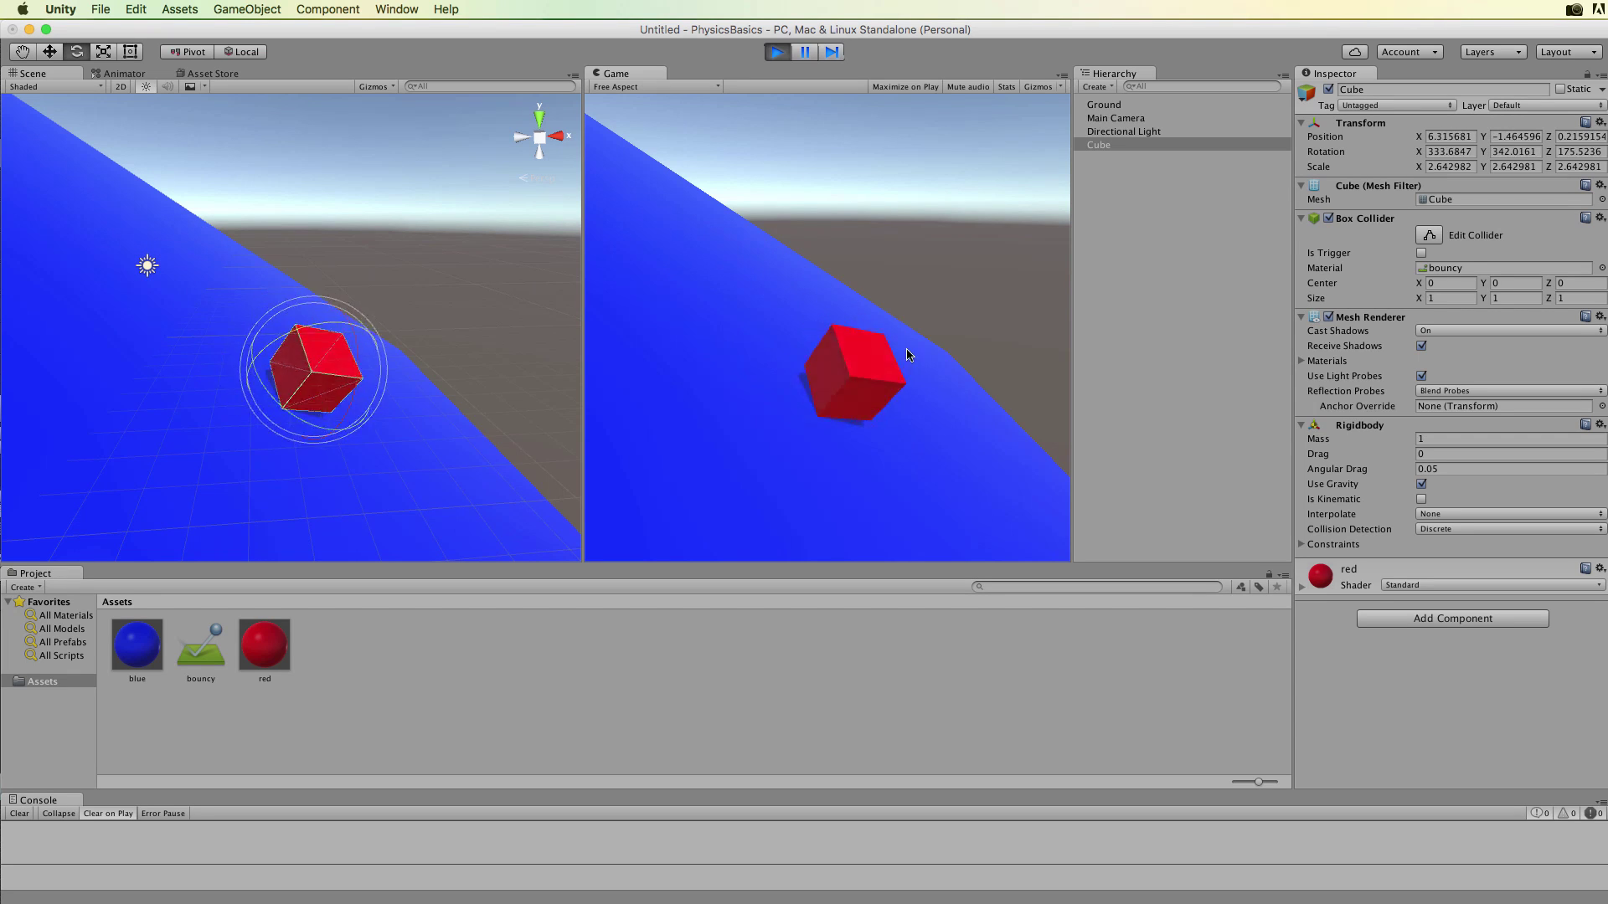
left_click(777, 54)
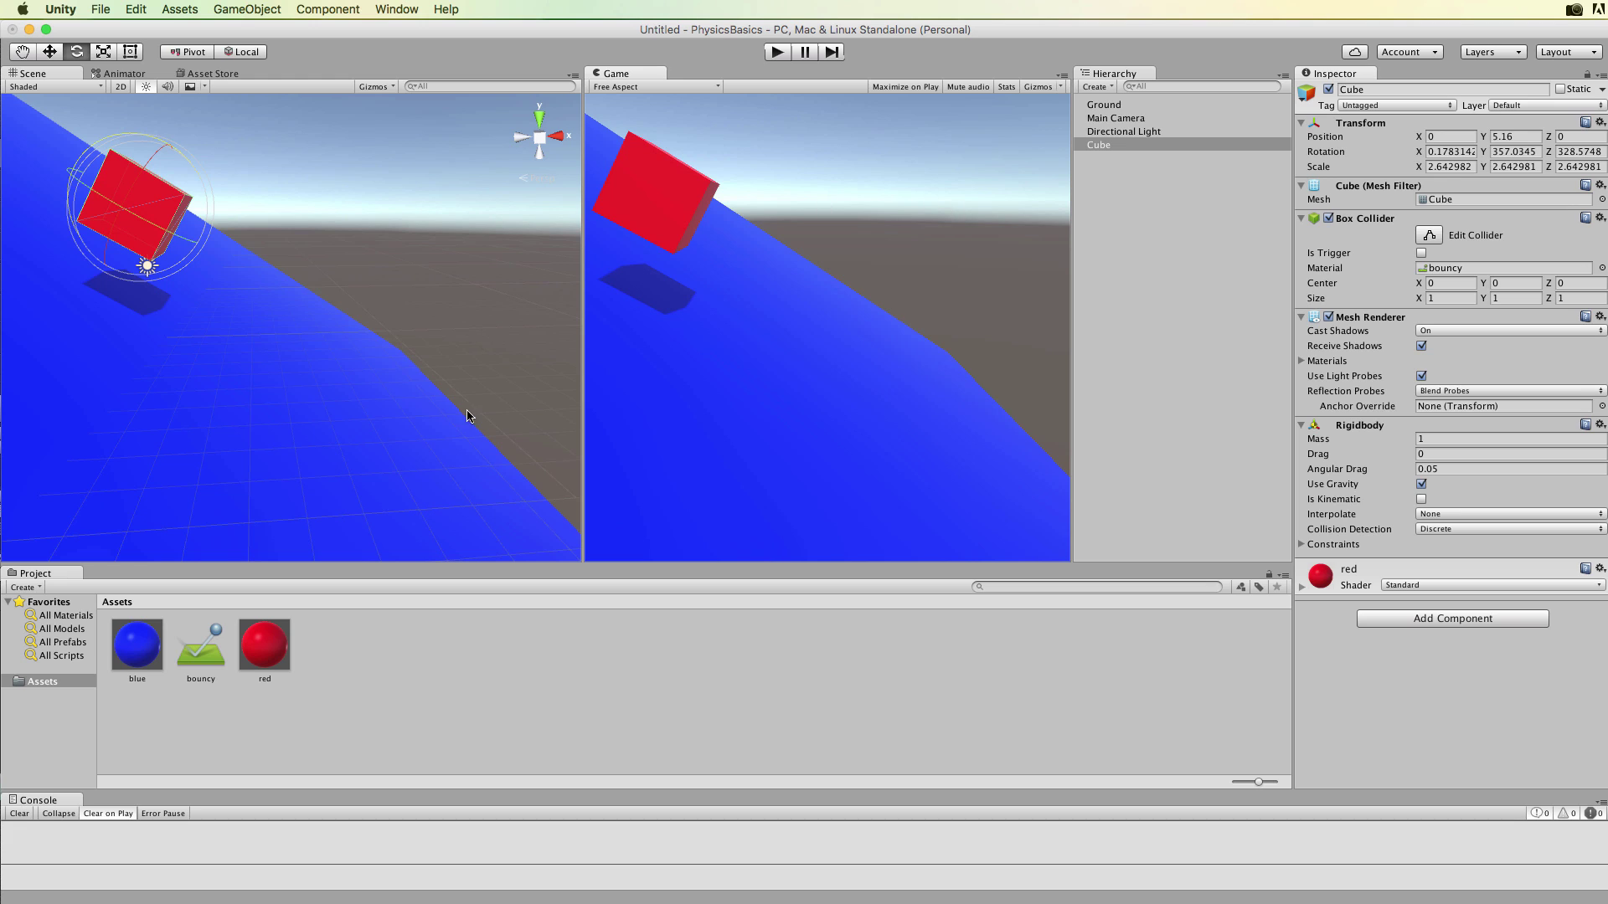
Set the bouncy material's Friction Combine to Maximum, then test the cube on the slope in Play mode and stop the run
left_click(201, 646)
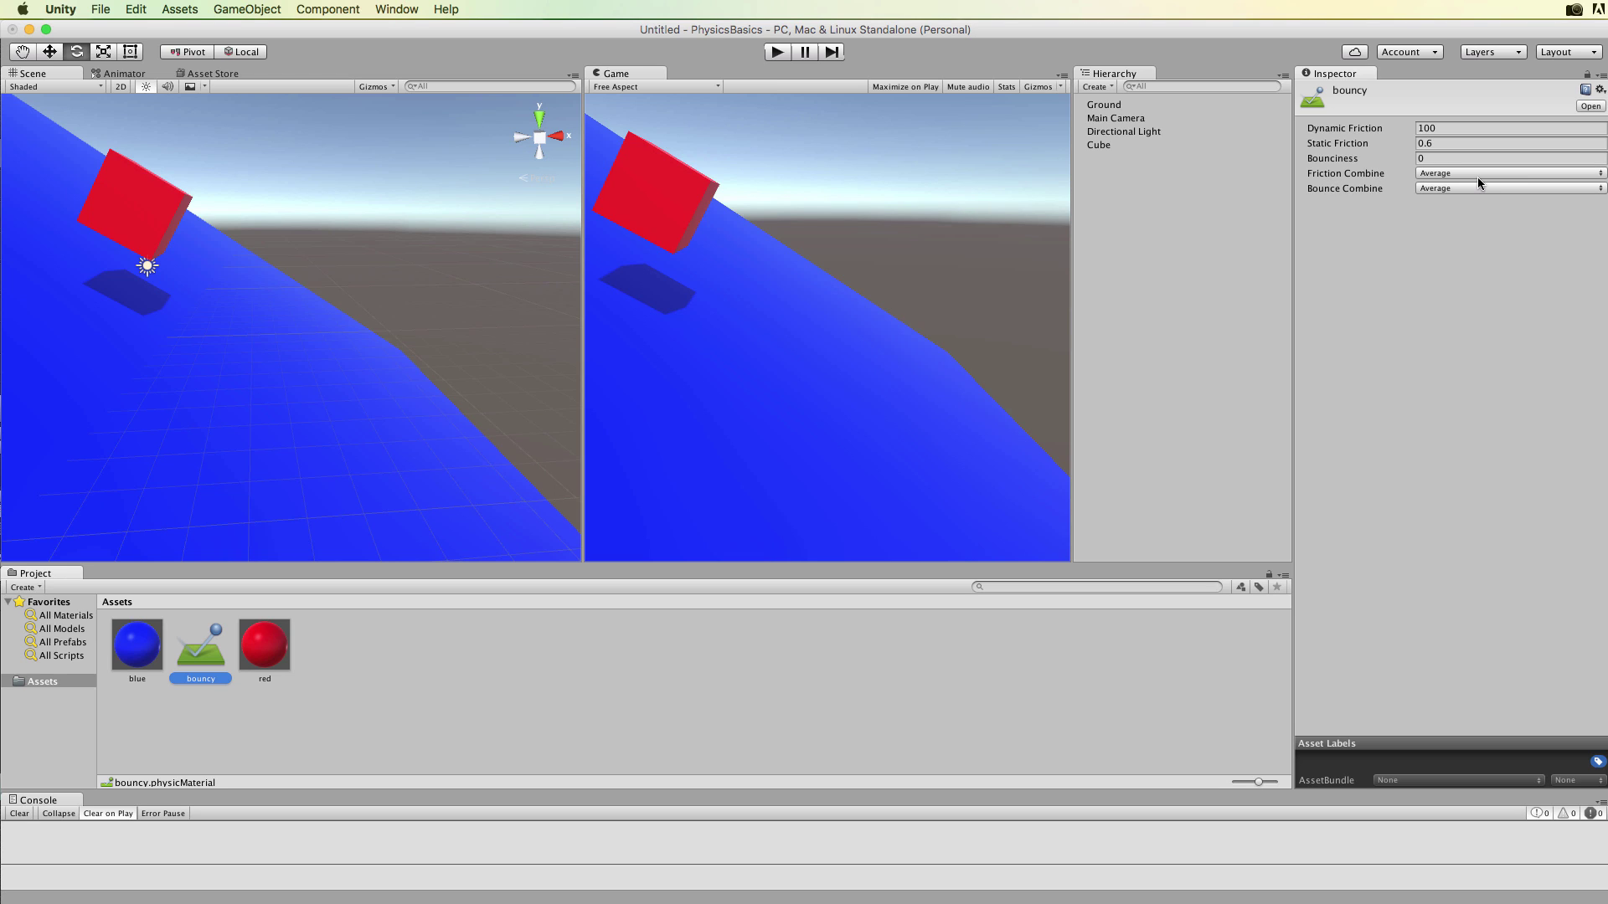
left_click(1389, 175)
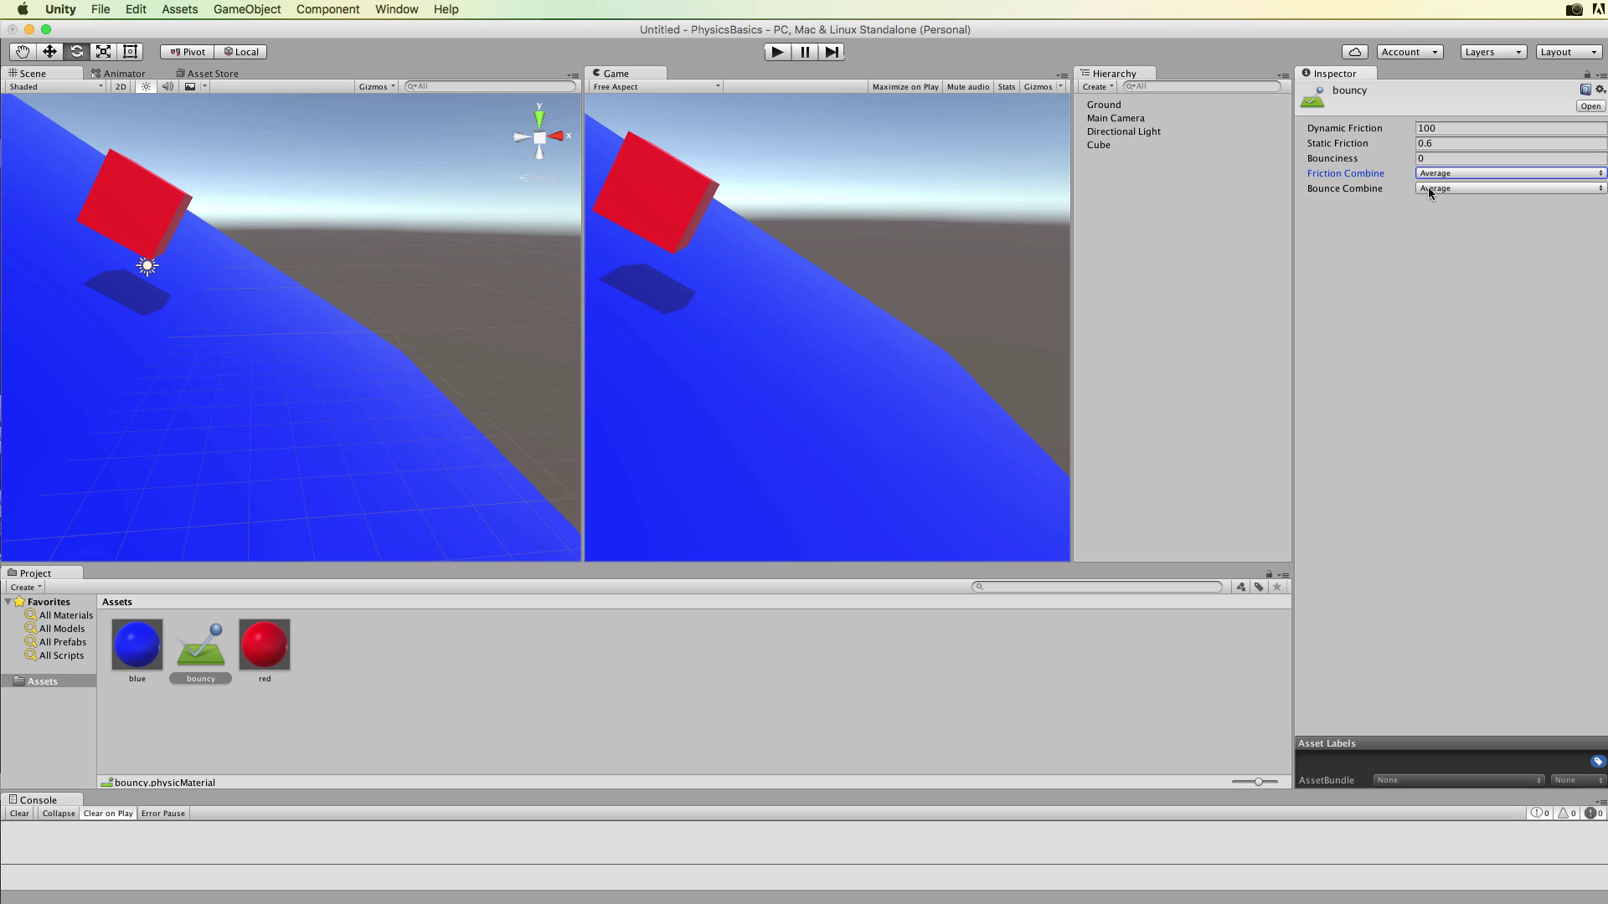
left_click(1578, 176)
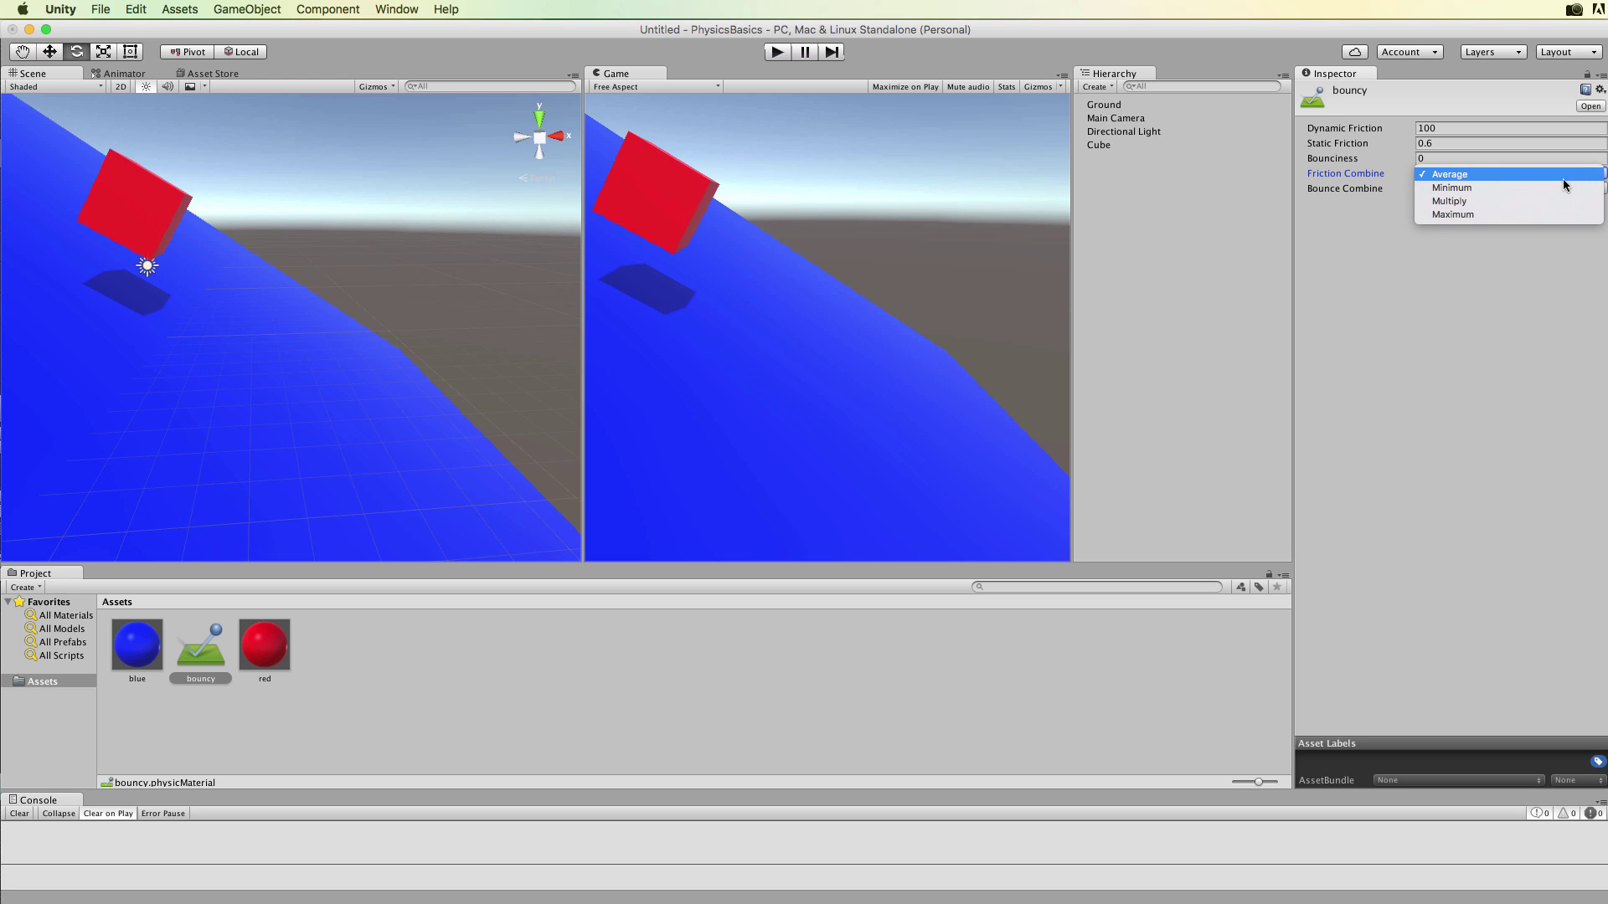
left_click(1499, 214)
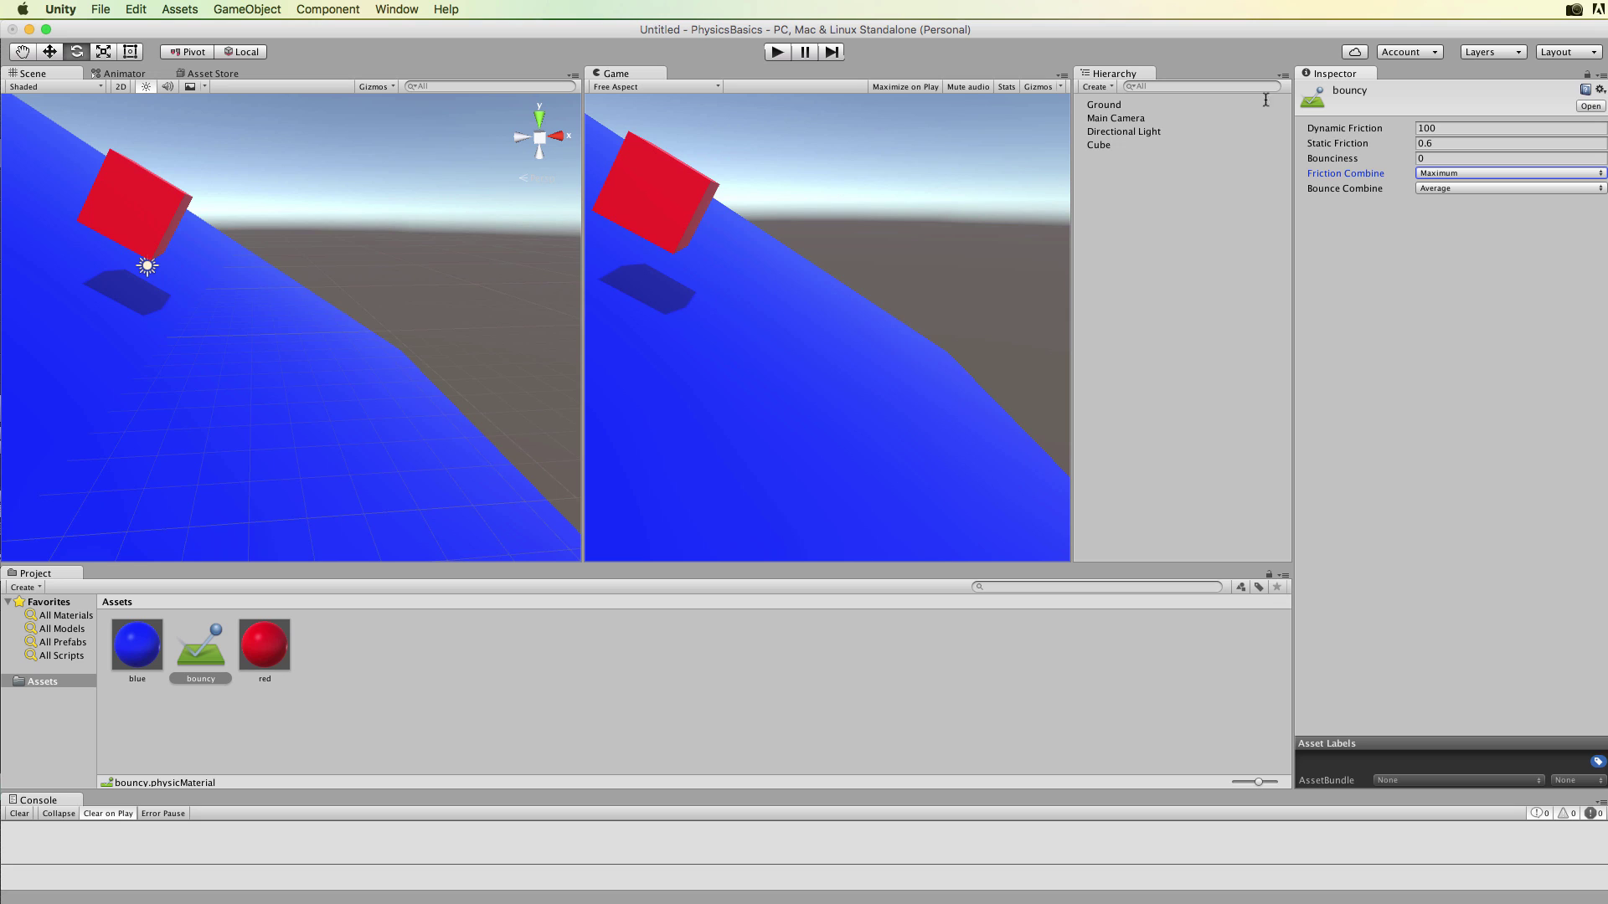
left_click(776, 54)
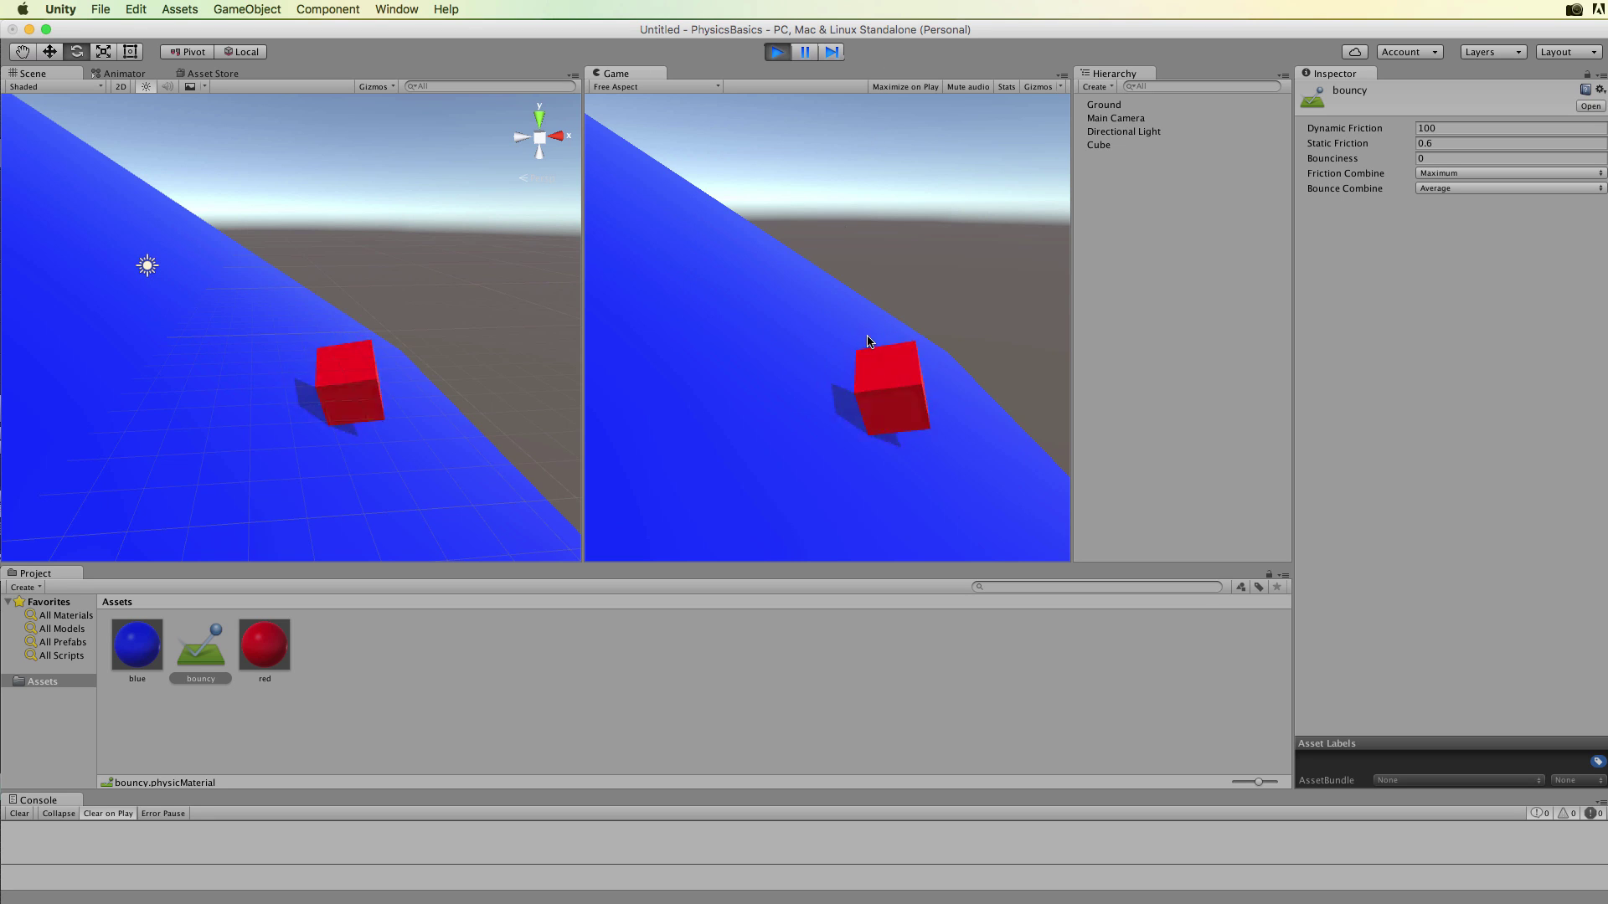
left_click(778, 52)
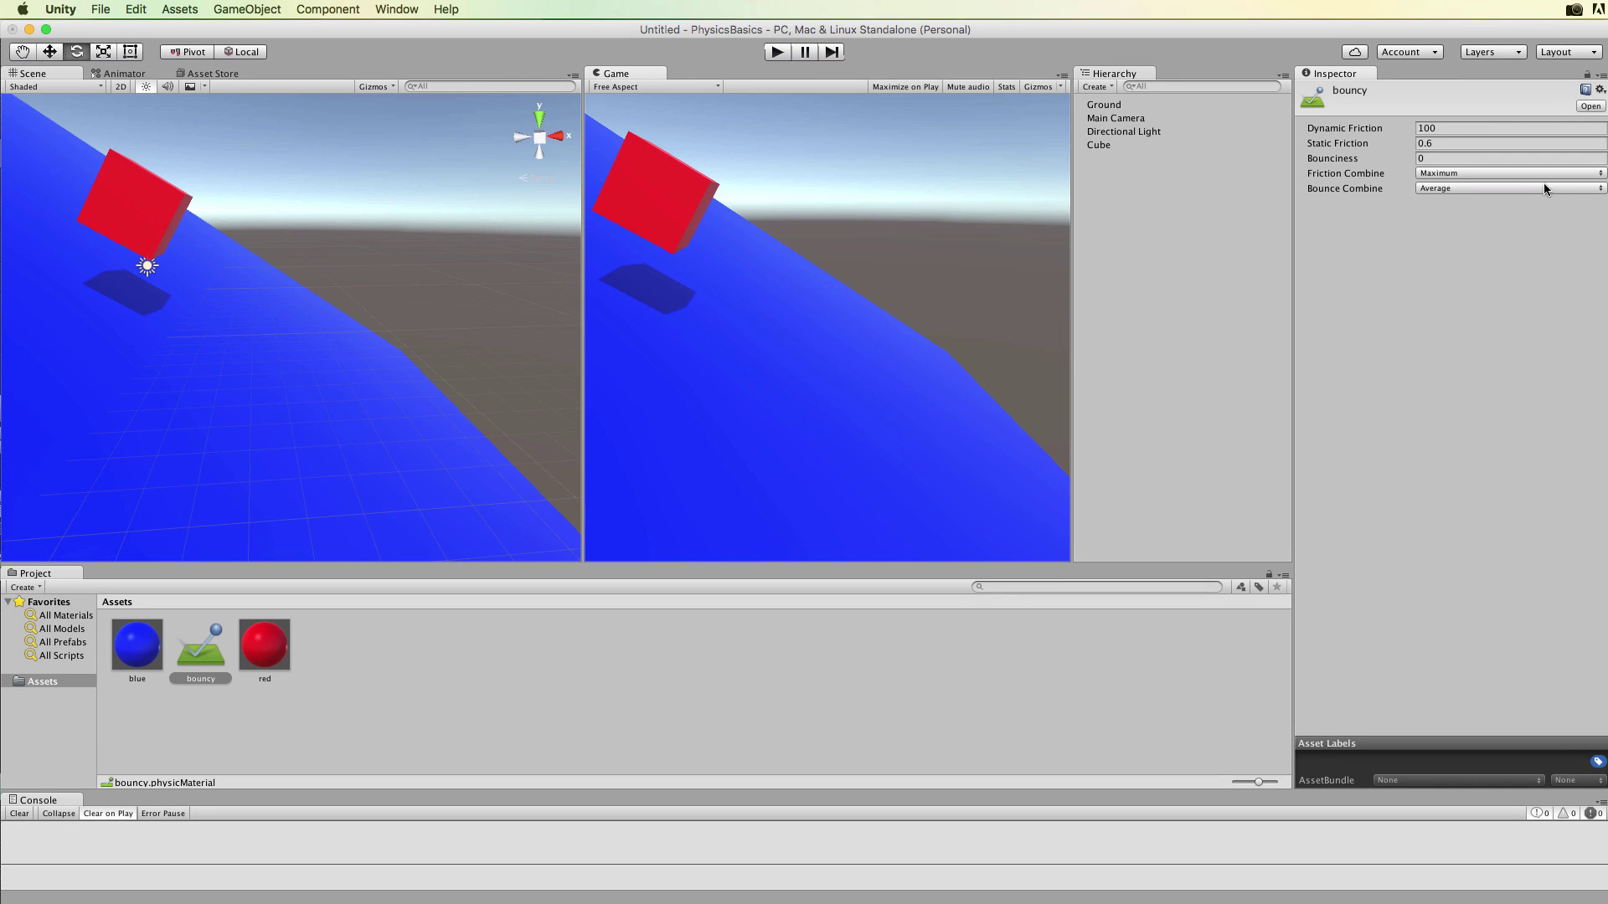
Set the bouncy material's Friction Combine to Minimum
left_click(1582, 176)
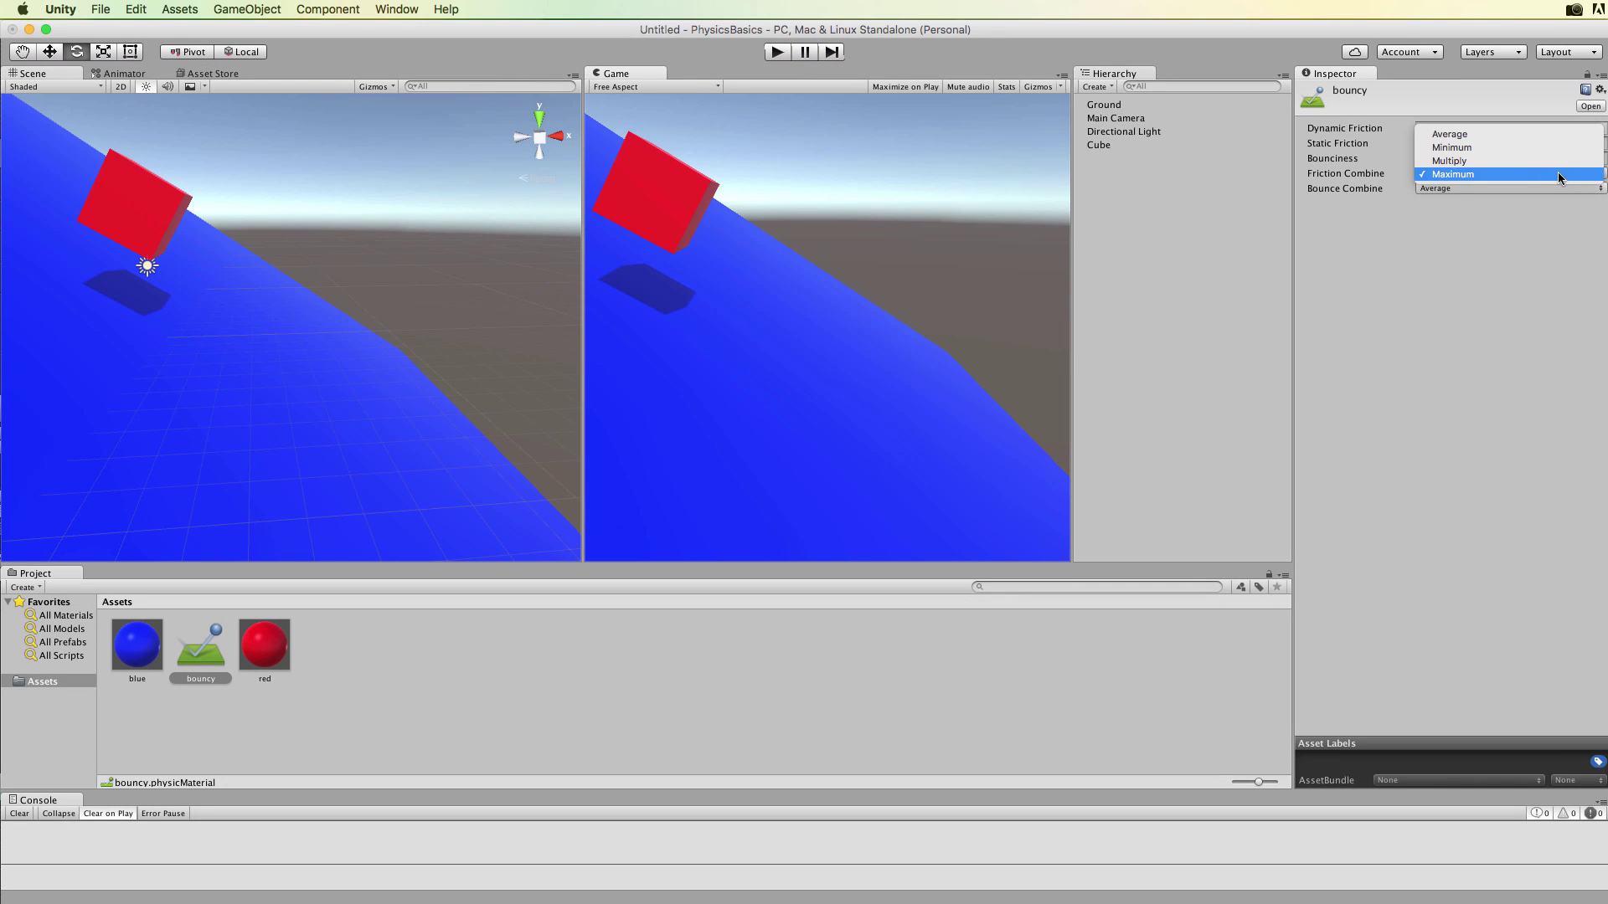
left_click(1474, 146)
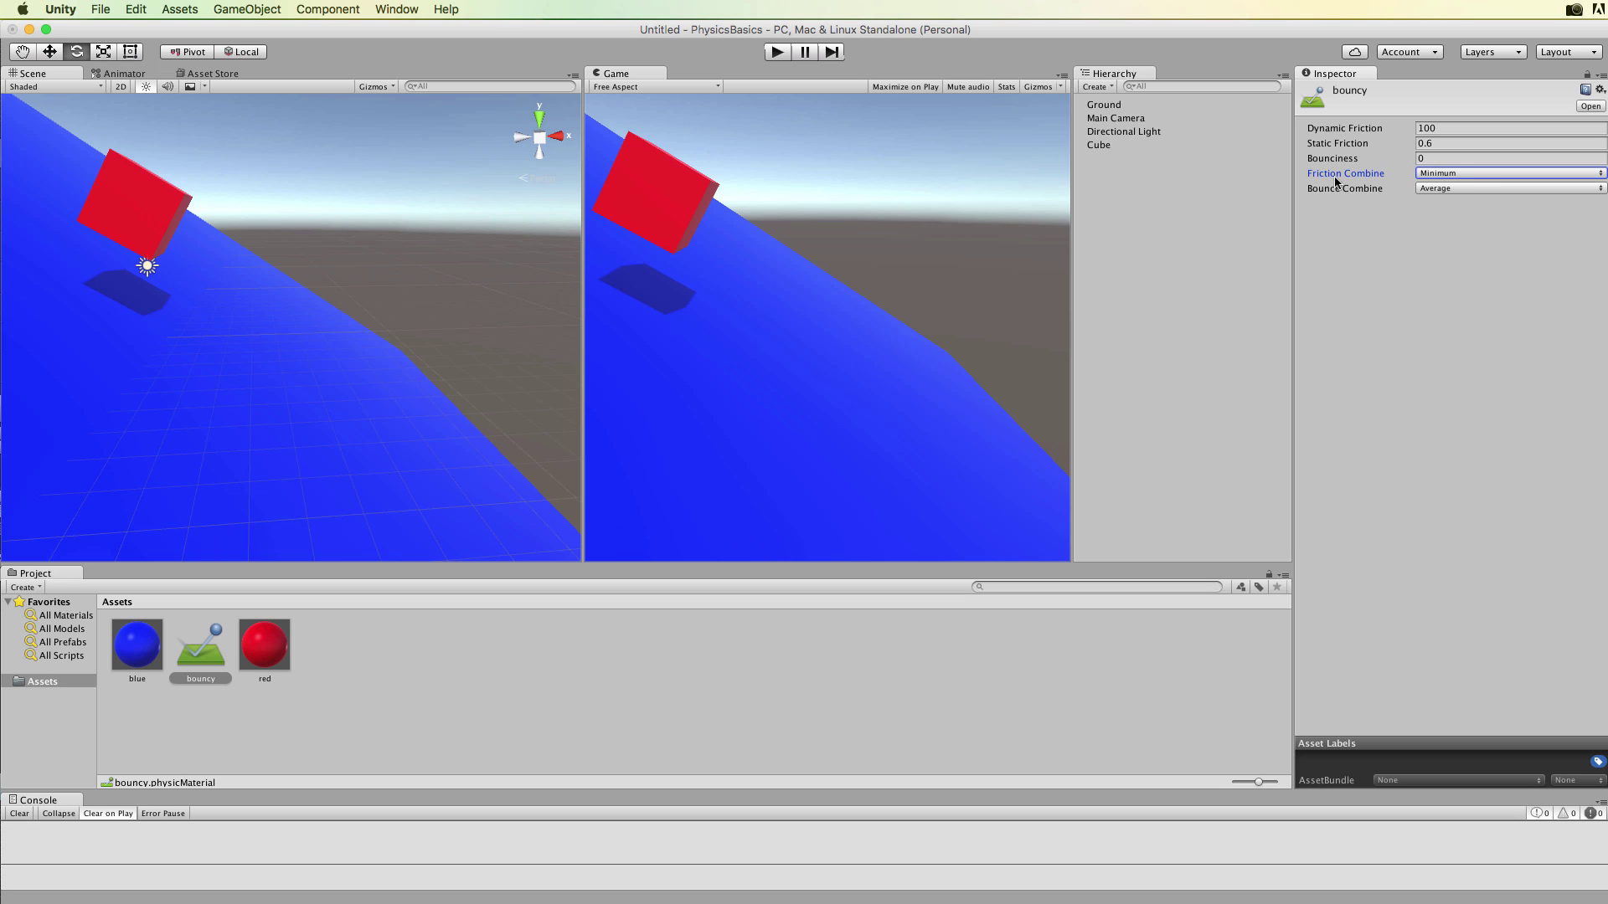
Test the cube on the slope in Play mode with the Minimum friction combine setting, and stop the run
left_click(781, 54)
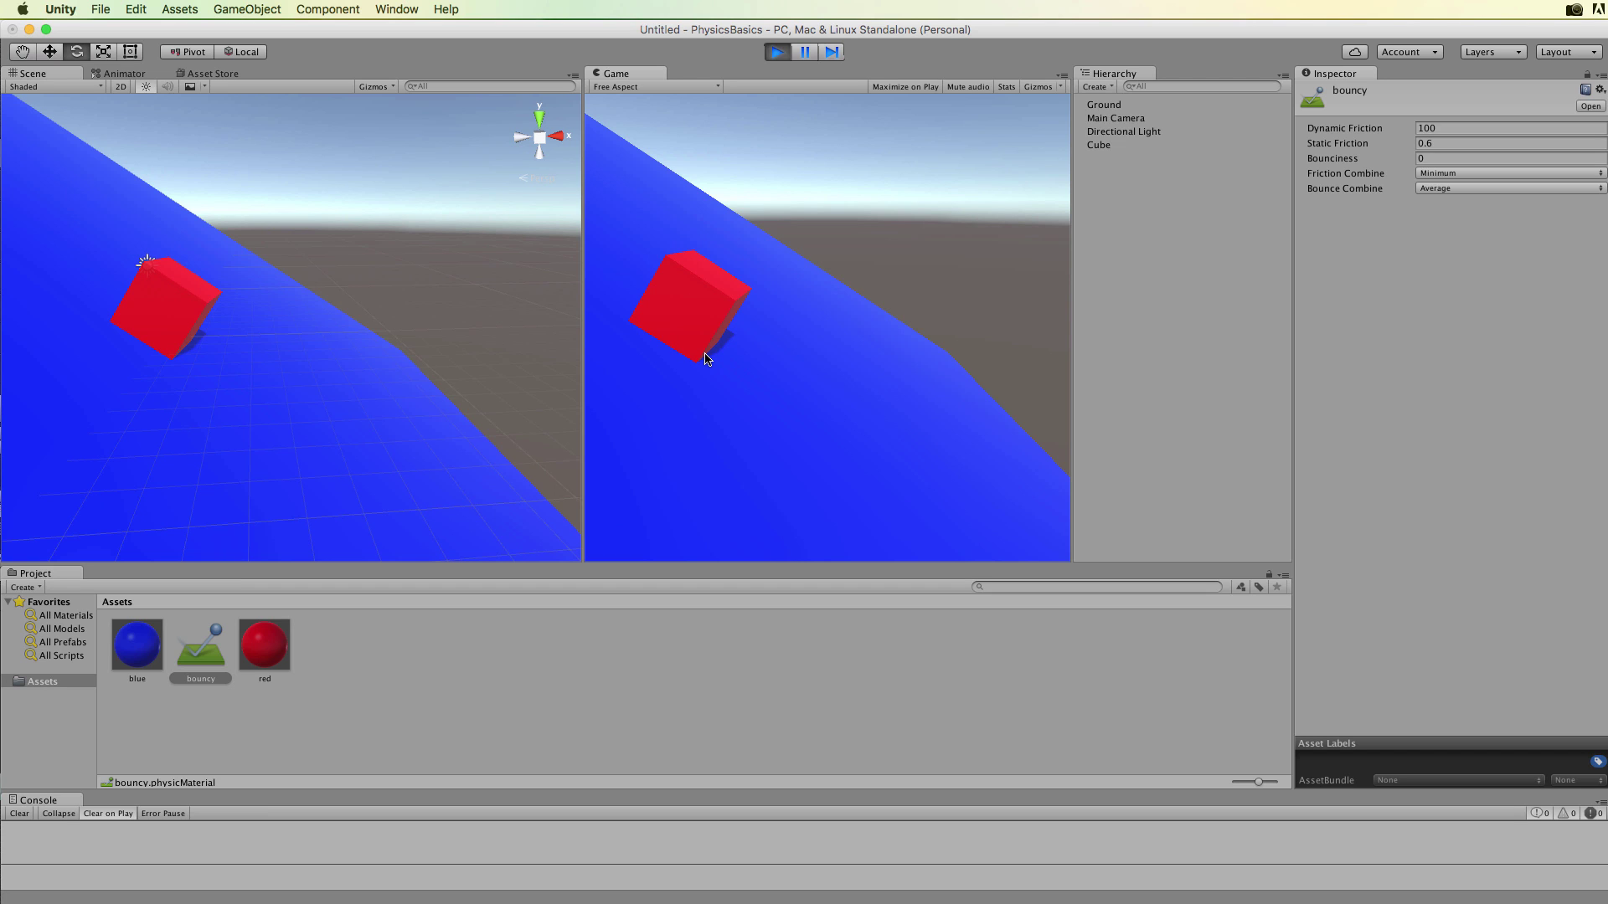
key("super+p")
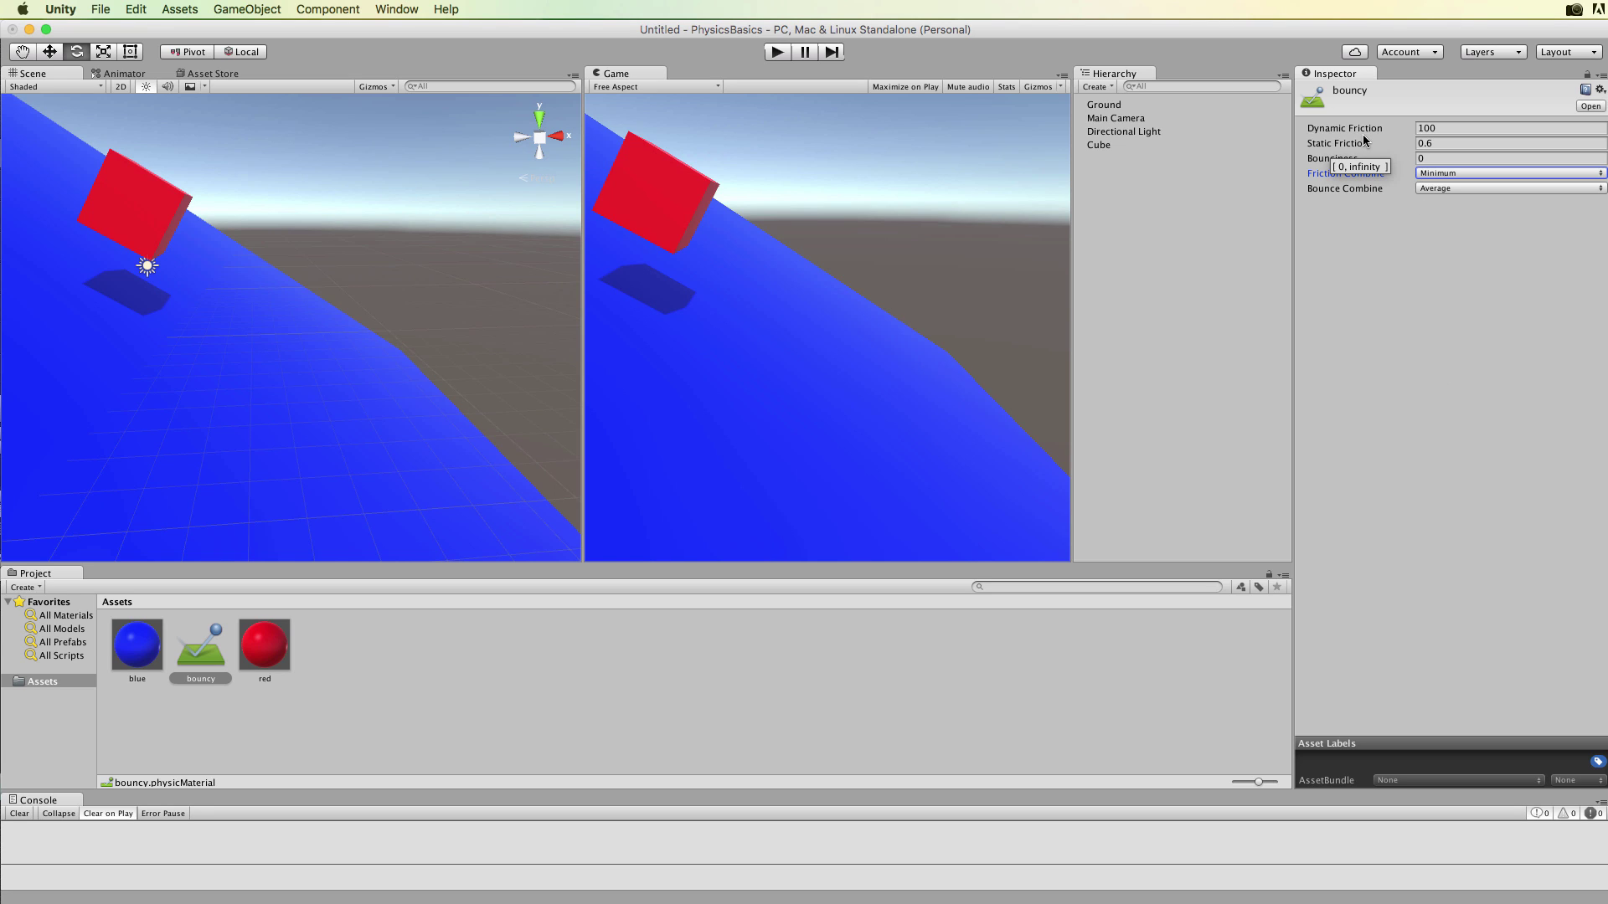
Set the bouncy material's Dynamic Friction to 0 and Friction Combine to Average, then test the cube in Play mode and stop the run
left_click(1415, 129)
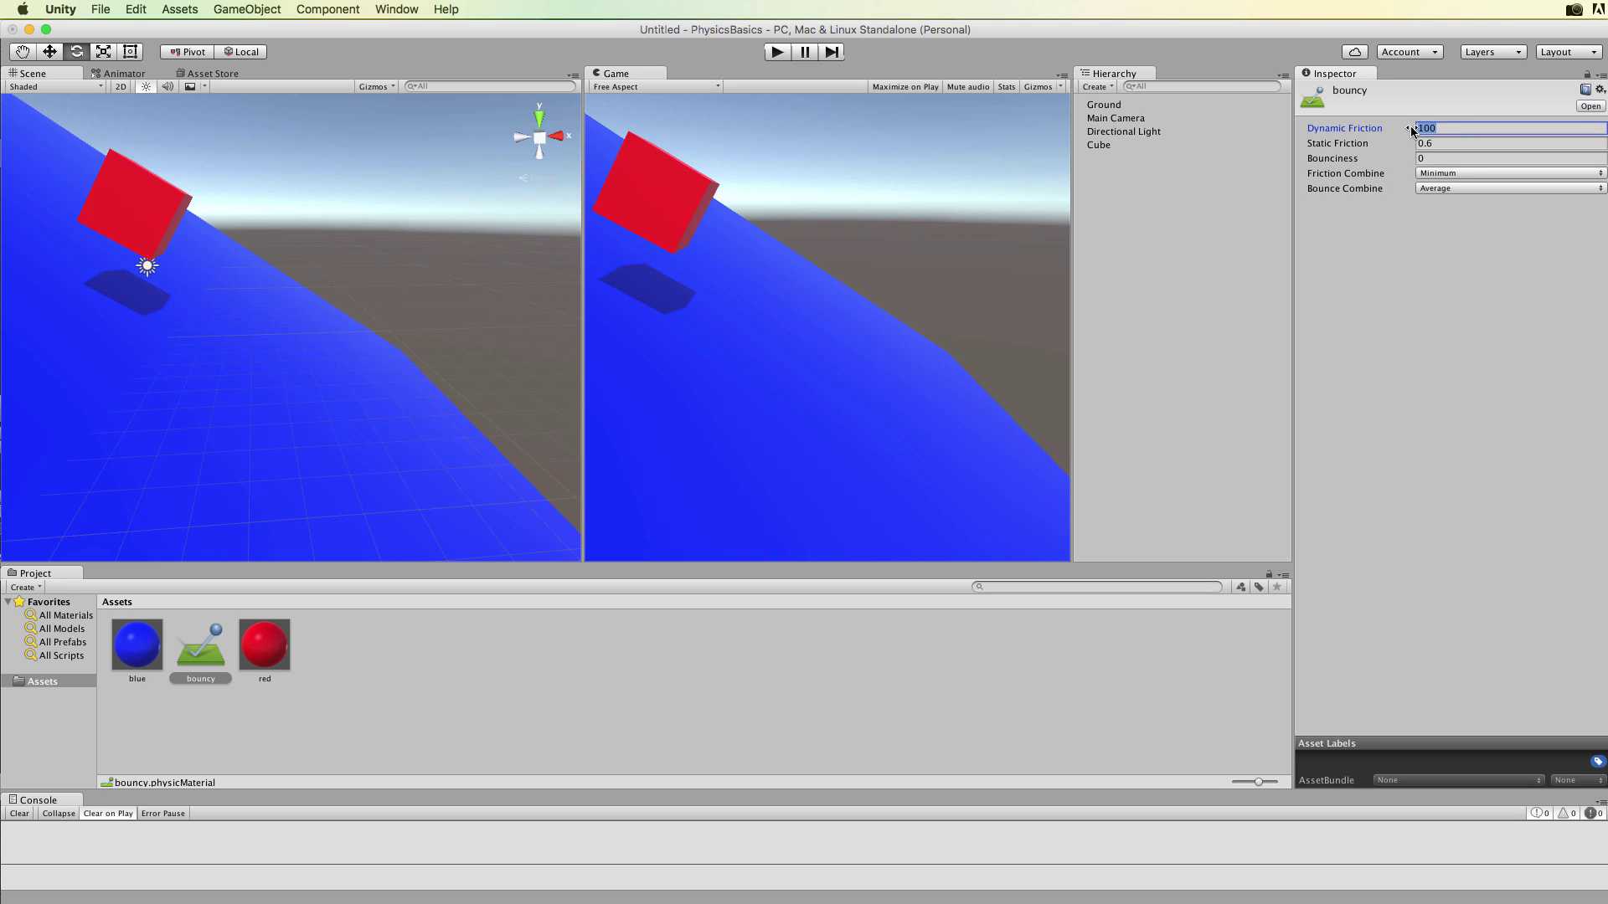
type("0")
left_click(1600, 173)
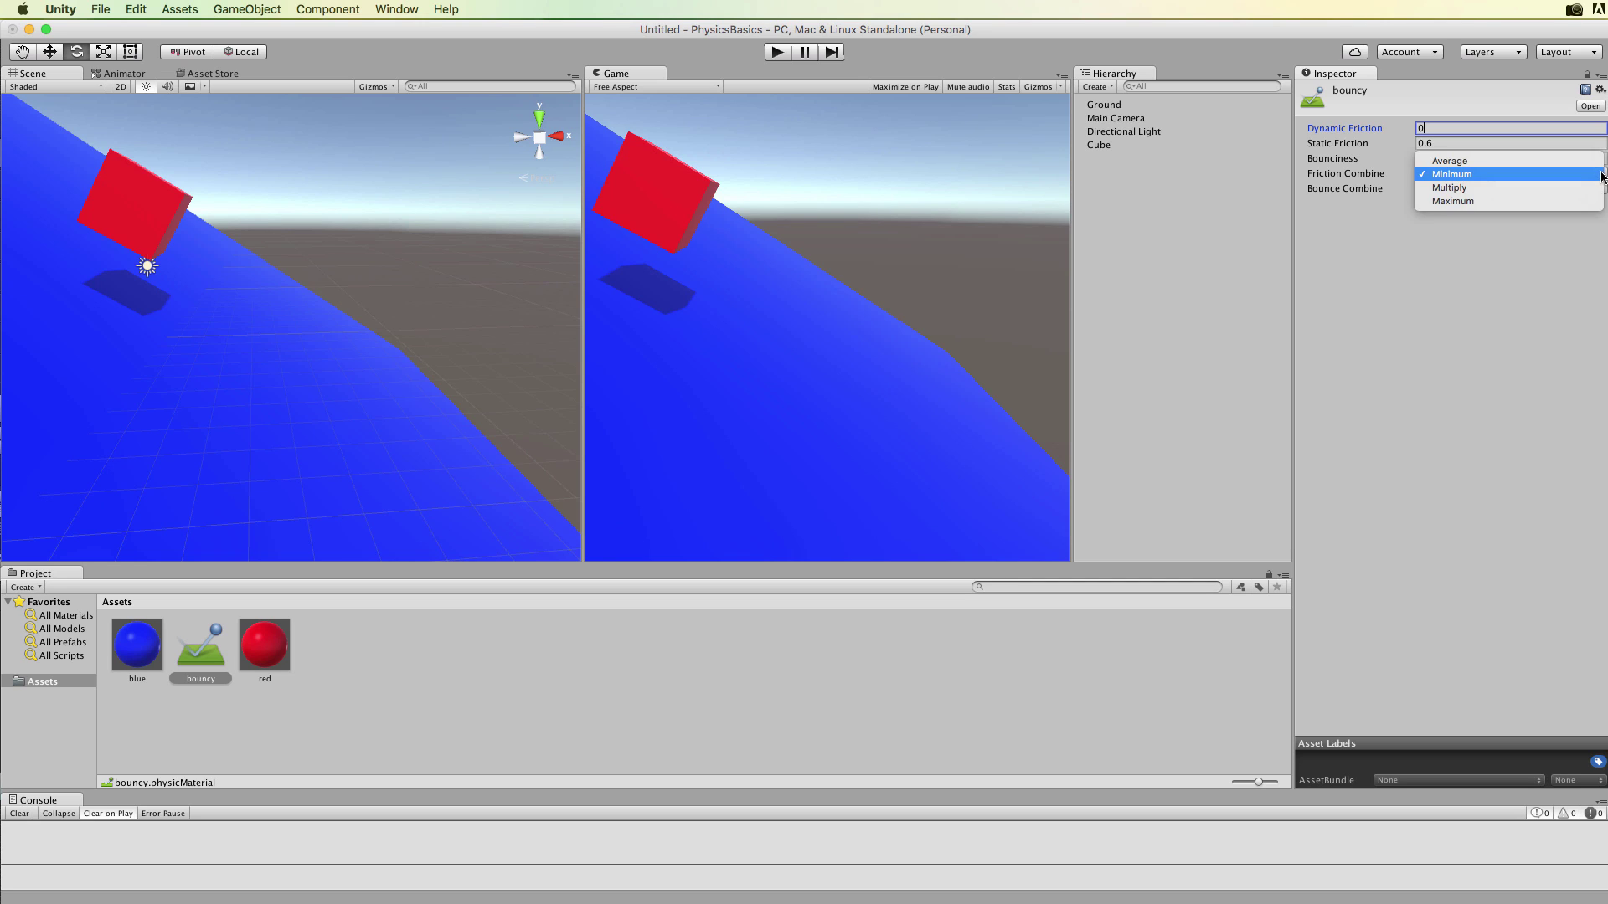
left_click(1474, 162)
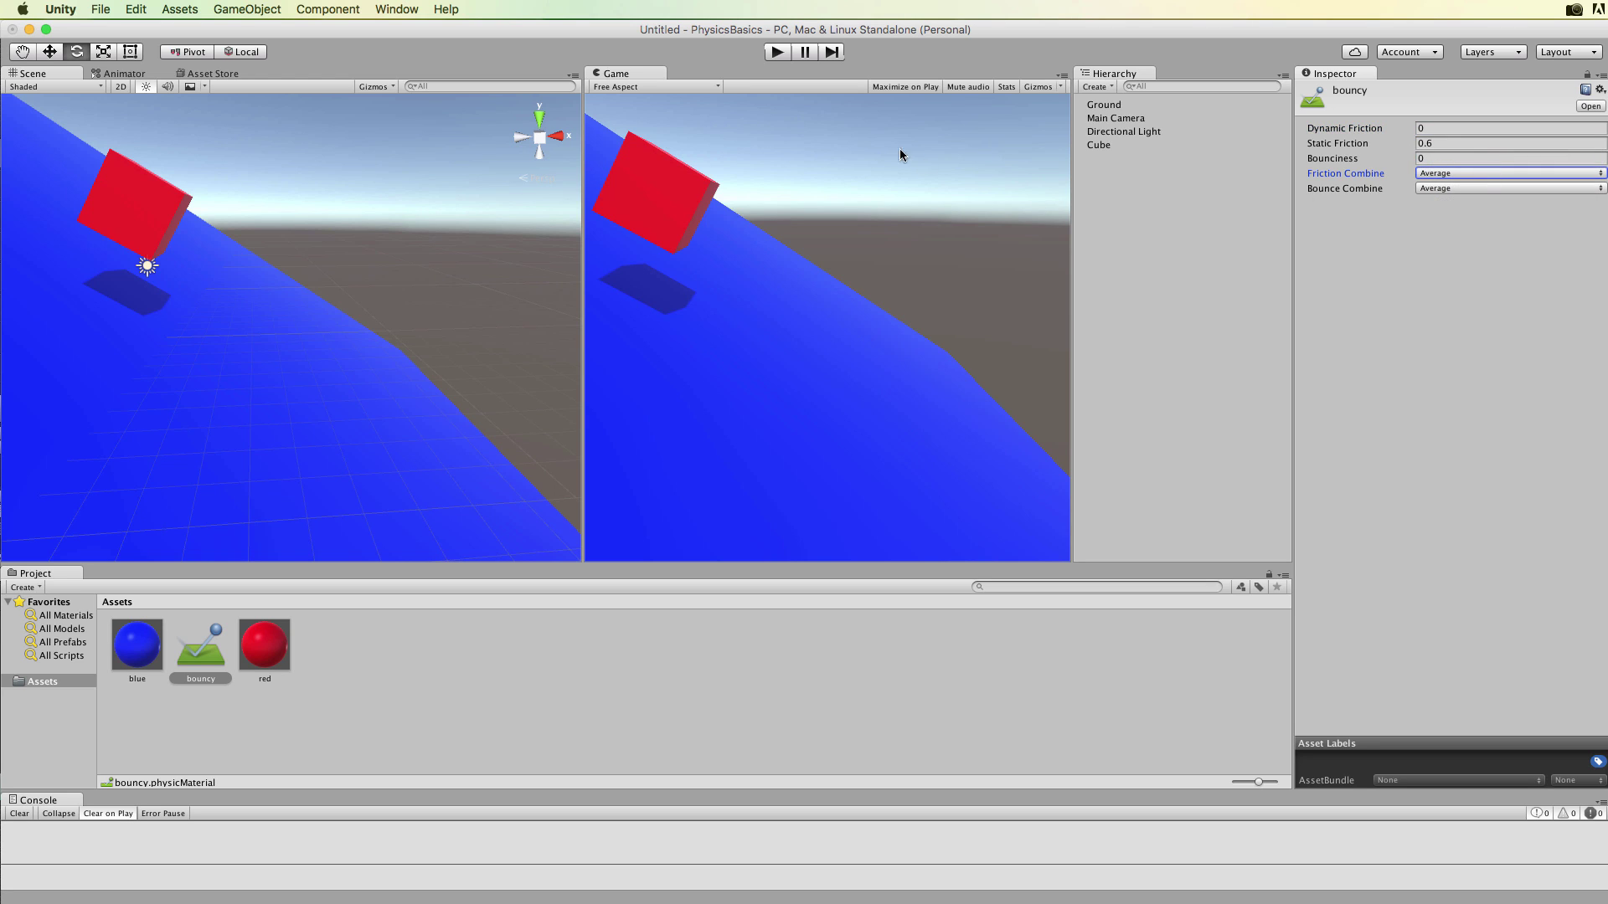
left_click(777, 53)
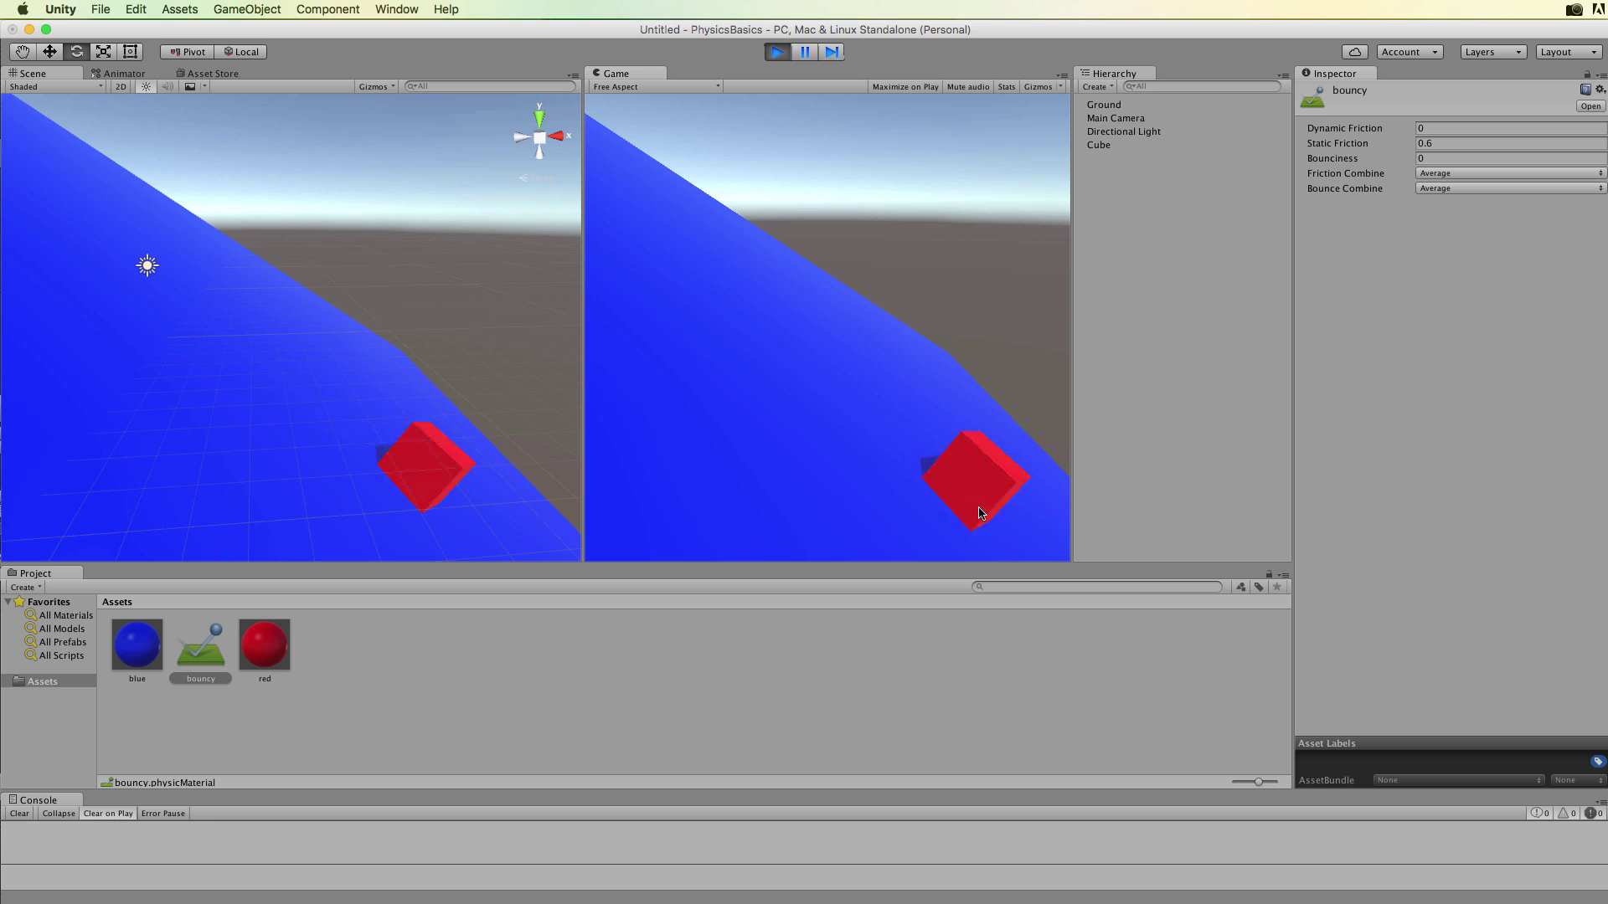
left_click(785, 54)
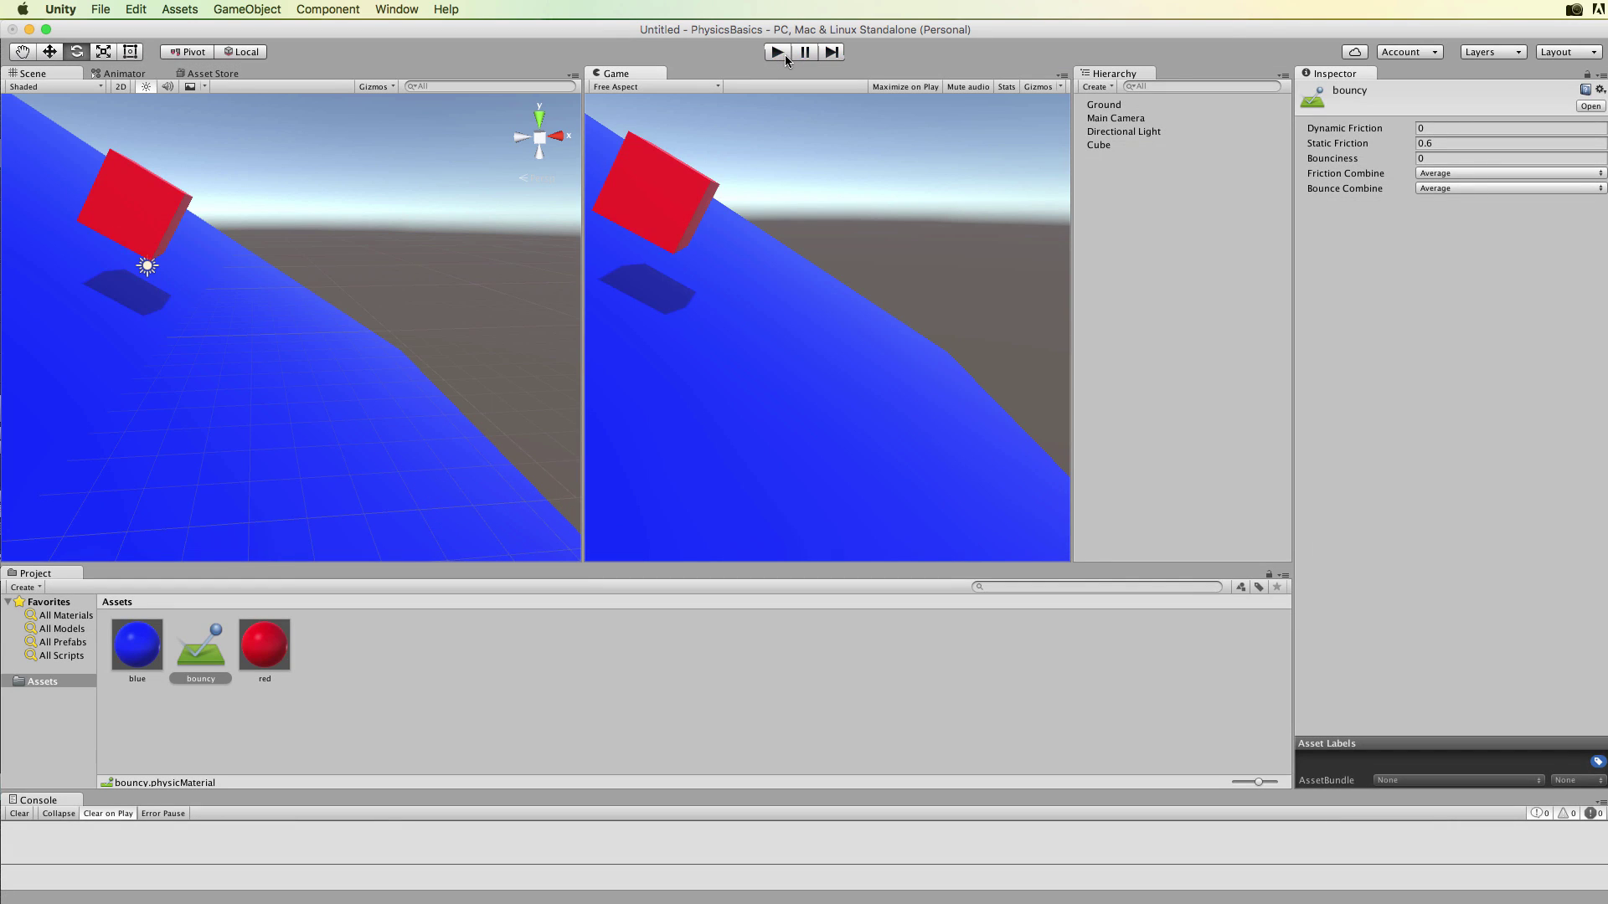